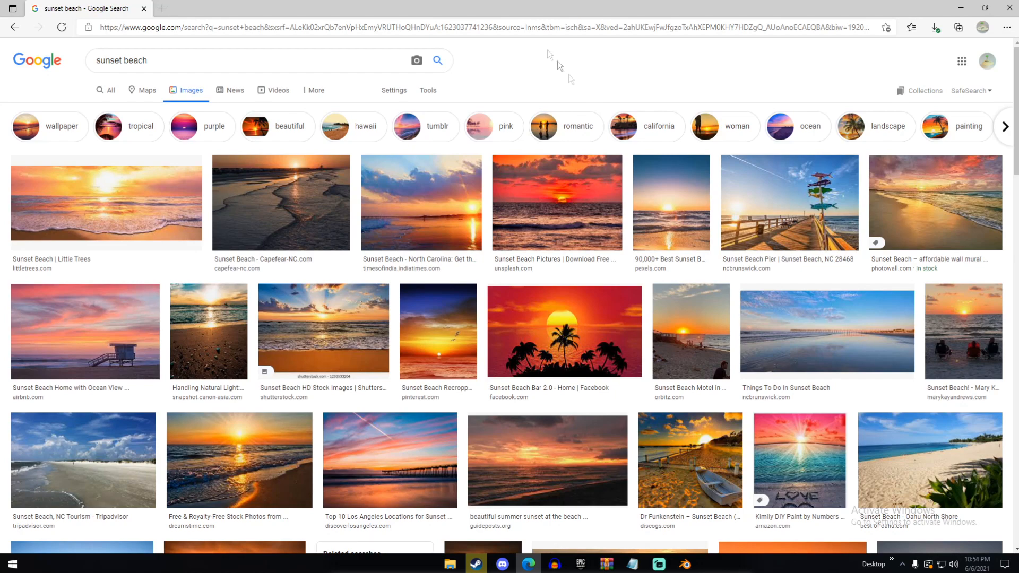
Browse the sunset beach image results for a reference and preview the Trip101 photo of the beach at sunset
scroll(154, 247, "down", 2)
scroll(154, 247, "down", 3)
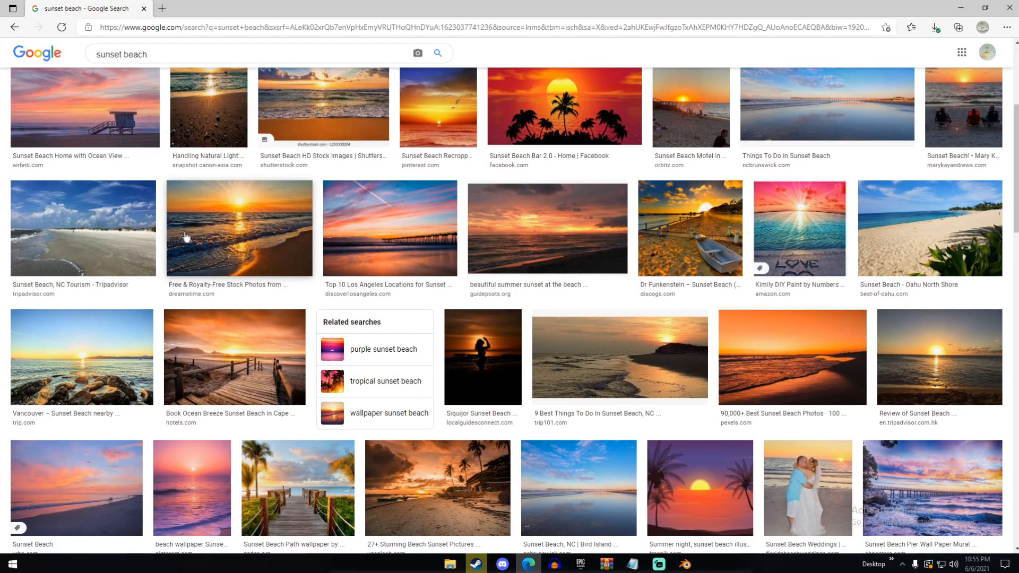
scroll(434, 271, "down", 1)
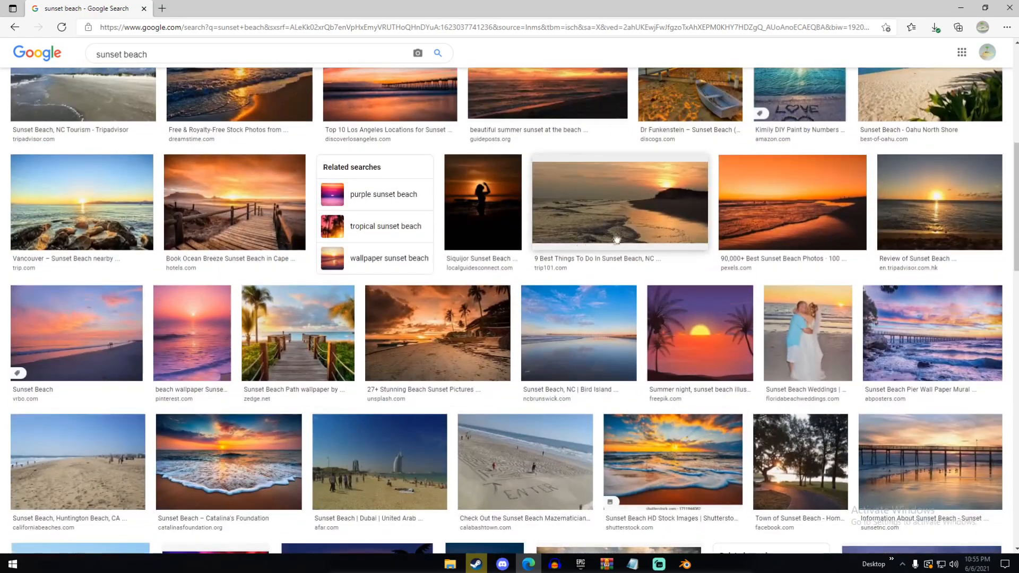
left_click(617, 236)
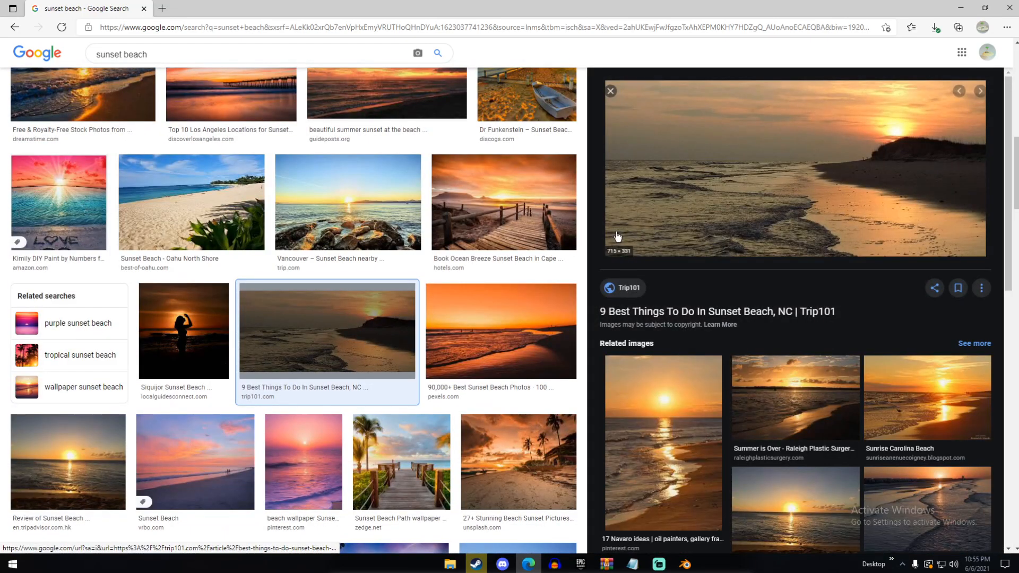
scroll(502, 381, "down", 3)
scroll(503, 381, "up", 10)
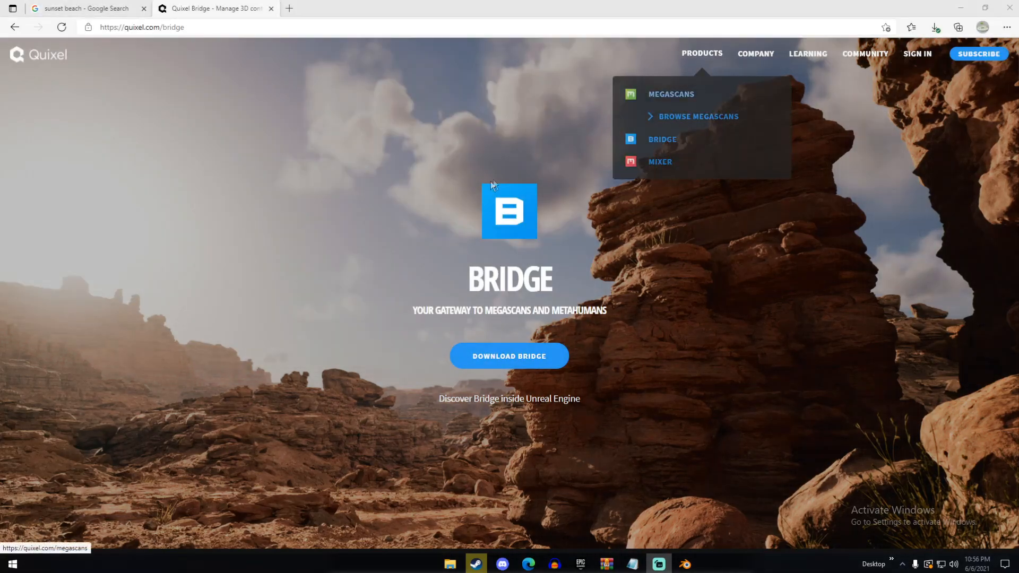
Look through the Quixel Bridge product page, including its download section and description
scroll(490, 183, "down", 3)
scroll(503, 196, "up", 3)
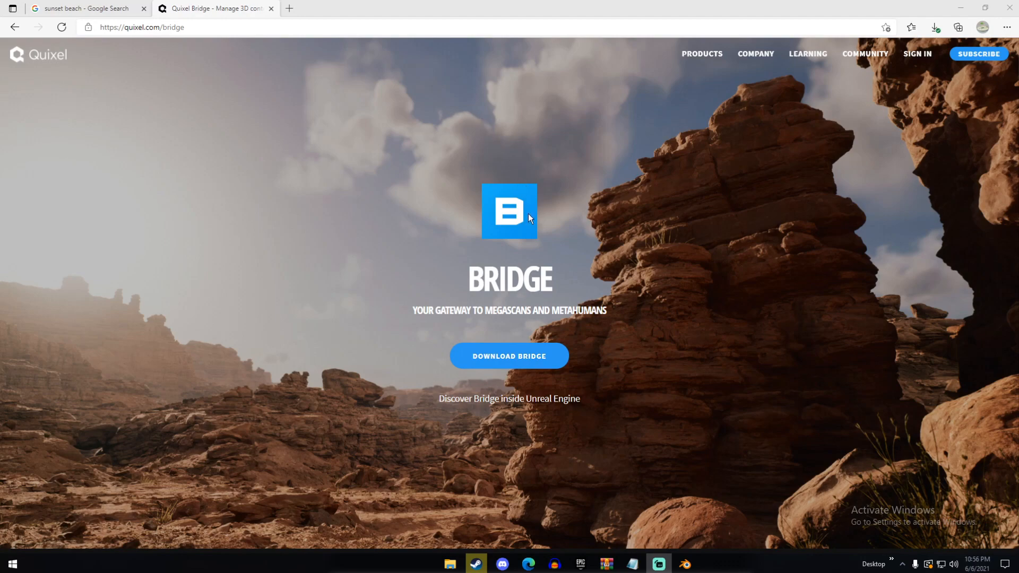
scroll(522, 211, "down", 6)
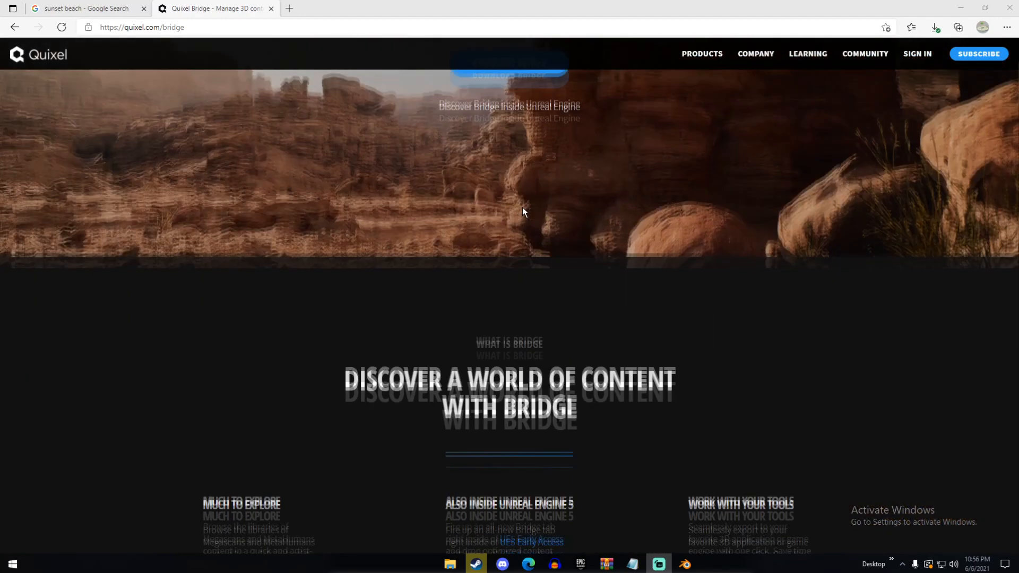
scroll(522, 211, "up", 6)
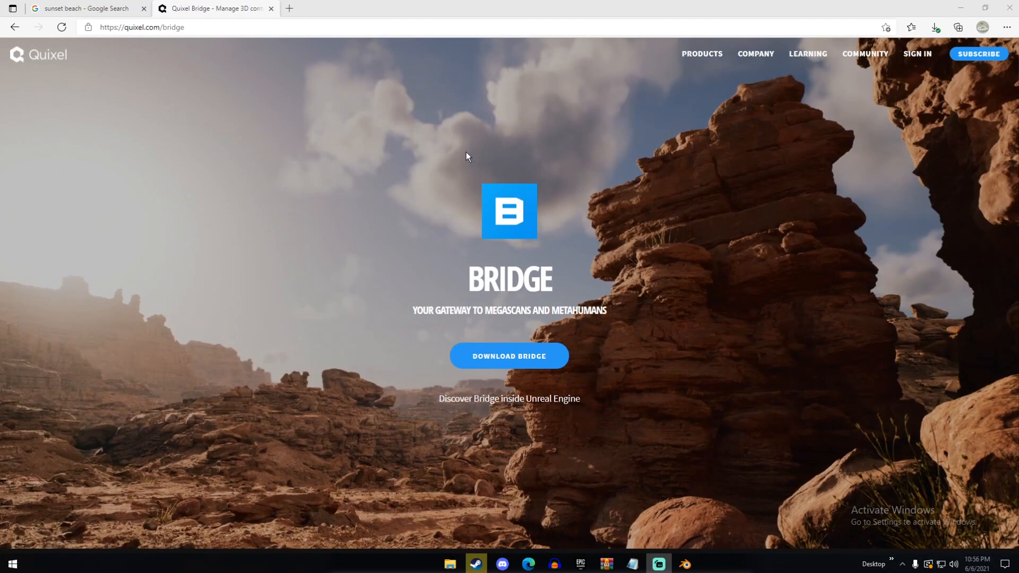
scroll(466, 152, "down", 3)
scroll(478, 165, "up", 3)
Search the web for "water shader blendswap" in a new tab
left_click(287, 5)
type("wat")
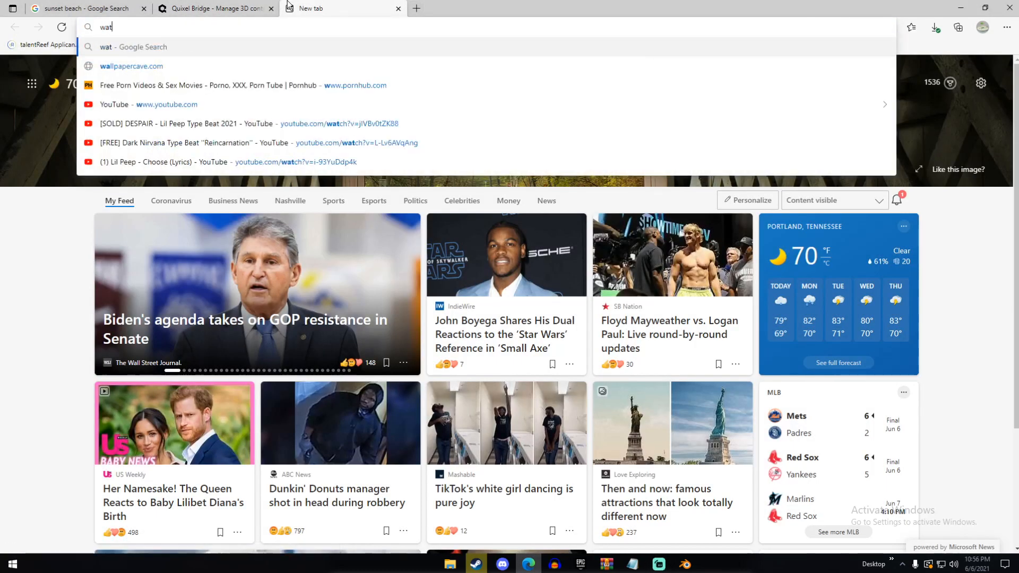
type("er shader blendswap")
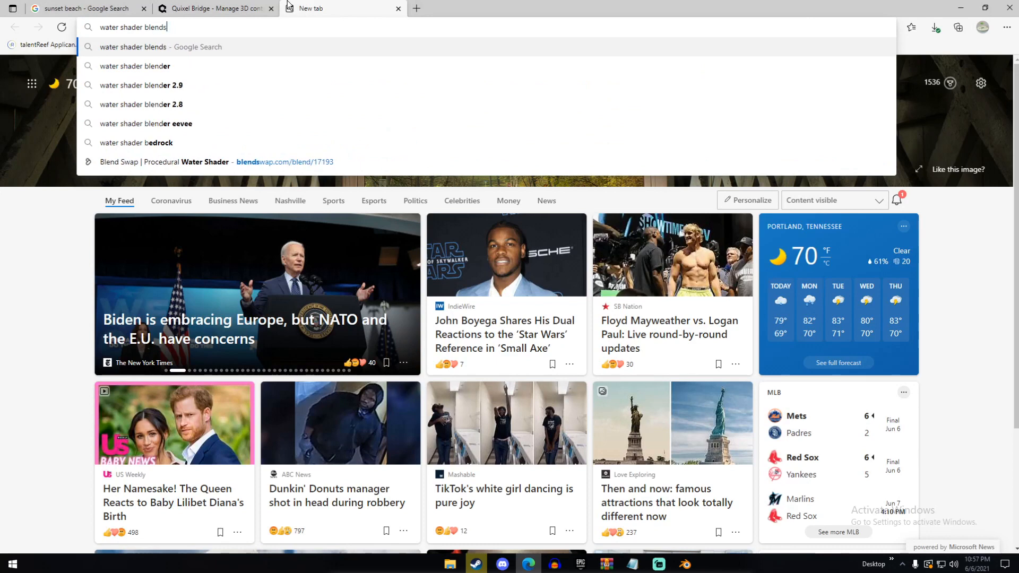
key("Return")
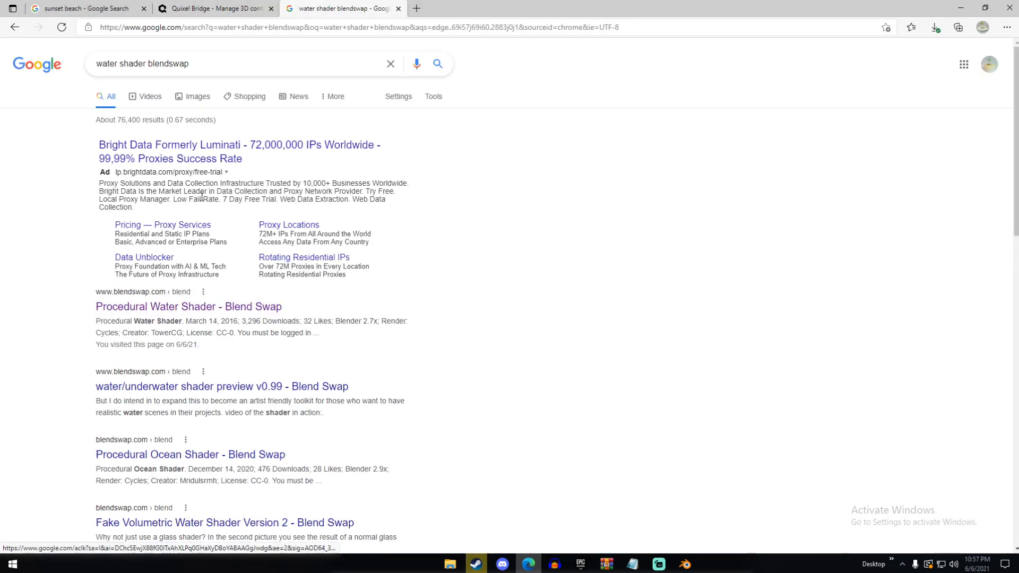
Look through the search results and open the Procedural Water Shader page on Blend Swap
scroll(216, 227, "down", 2)
scroll(171, 133, "up", 2)
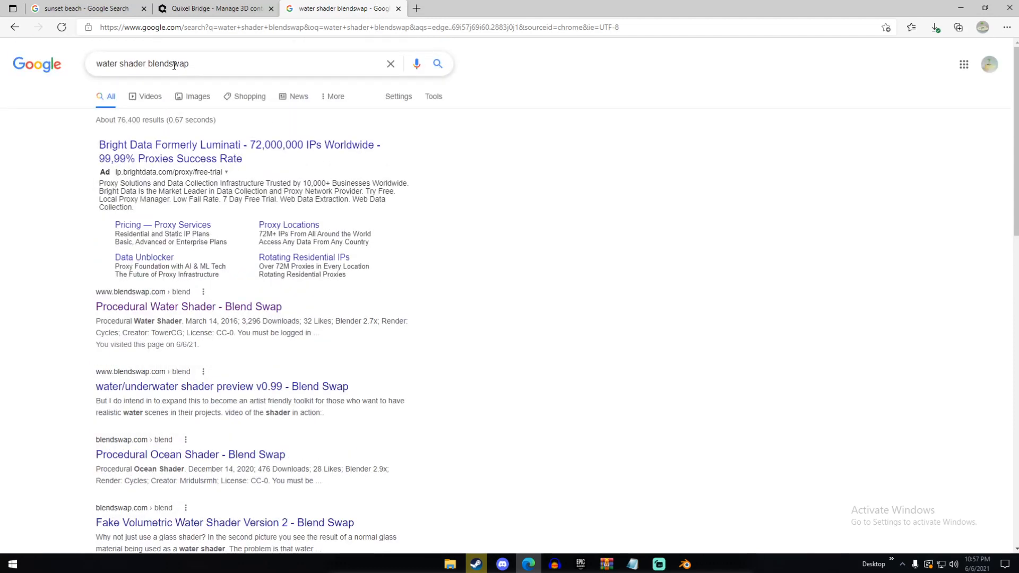
scroll(190, 73, "down", 3)
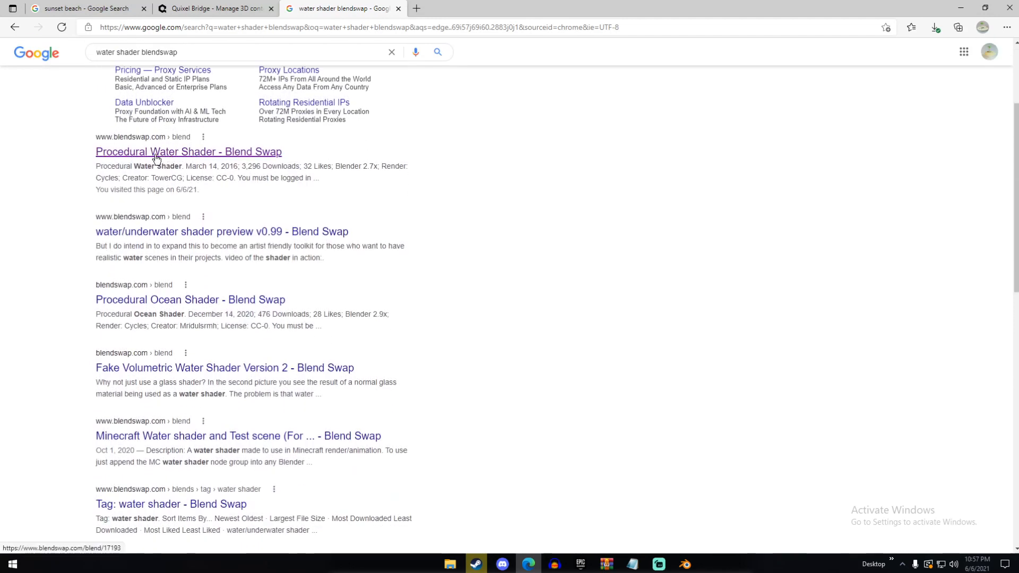
left_click(156, 159)
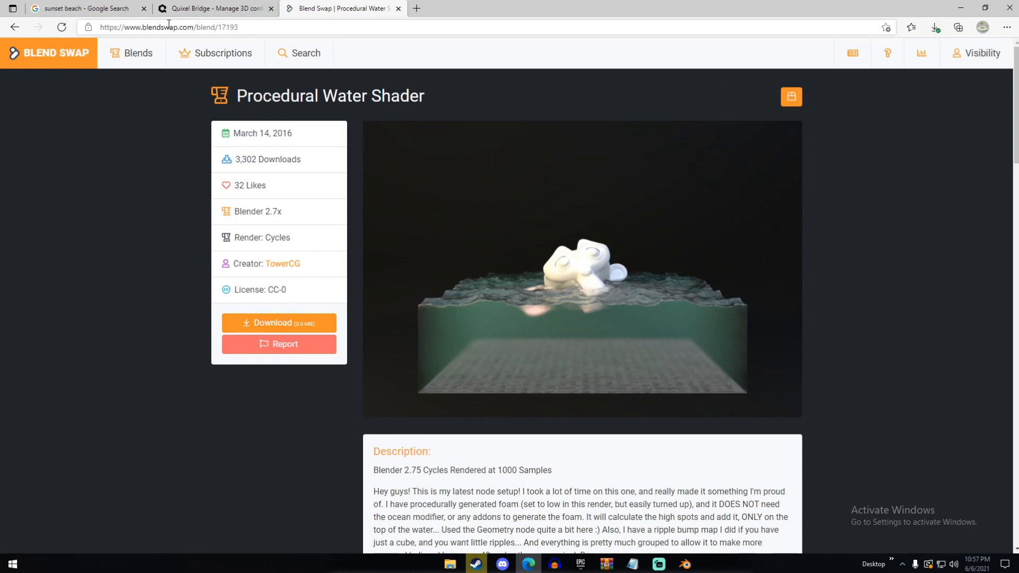
Close the sunset beach search tab and load cc0textures.com in a new tab
key("ctrl+t")
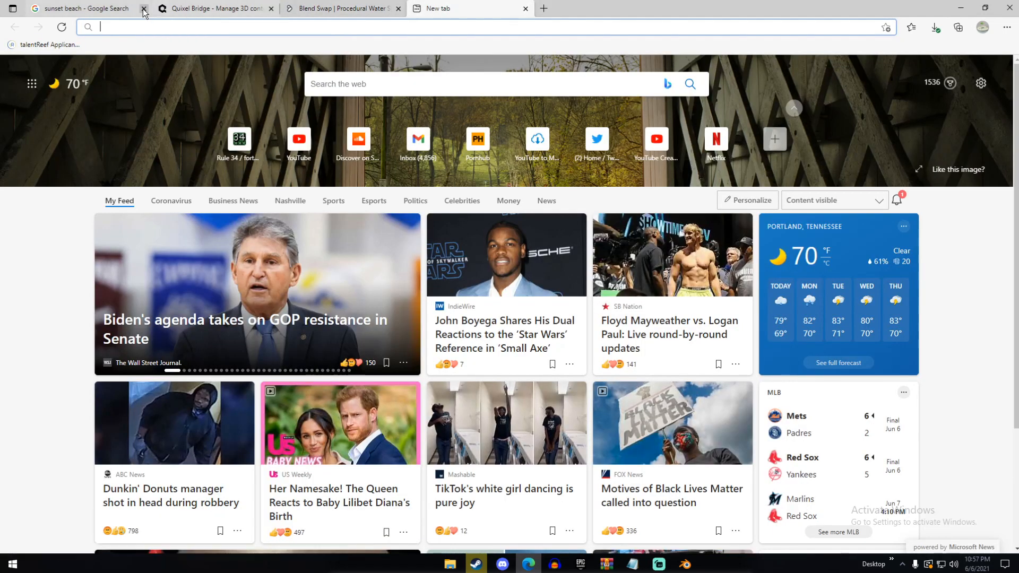
left_click(144, 8)
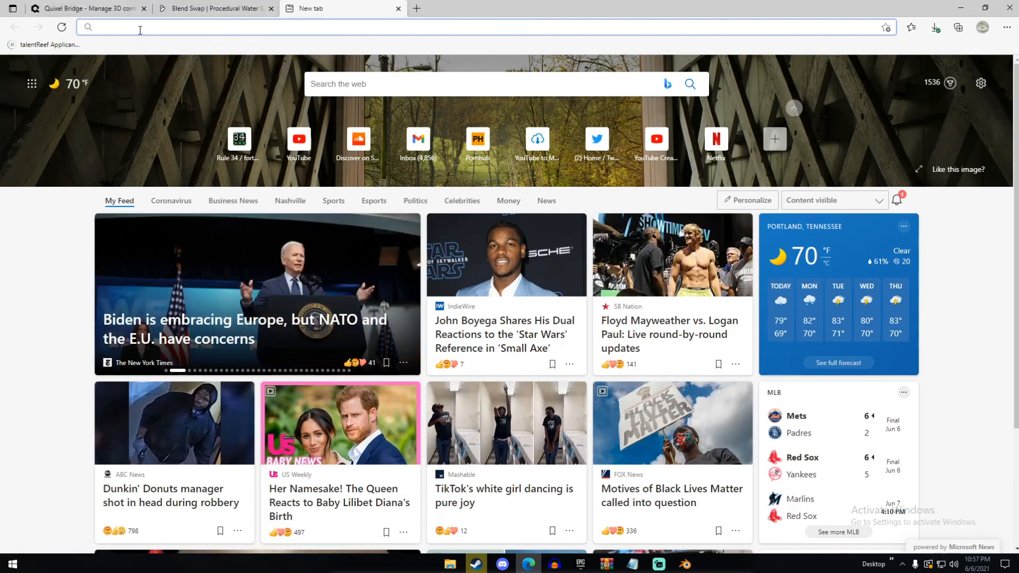
type("c00")
key("BackSpace")
key("BackSpace")
type("c0textures.com")
key("Return")
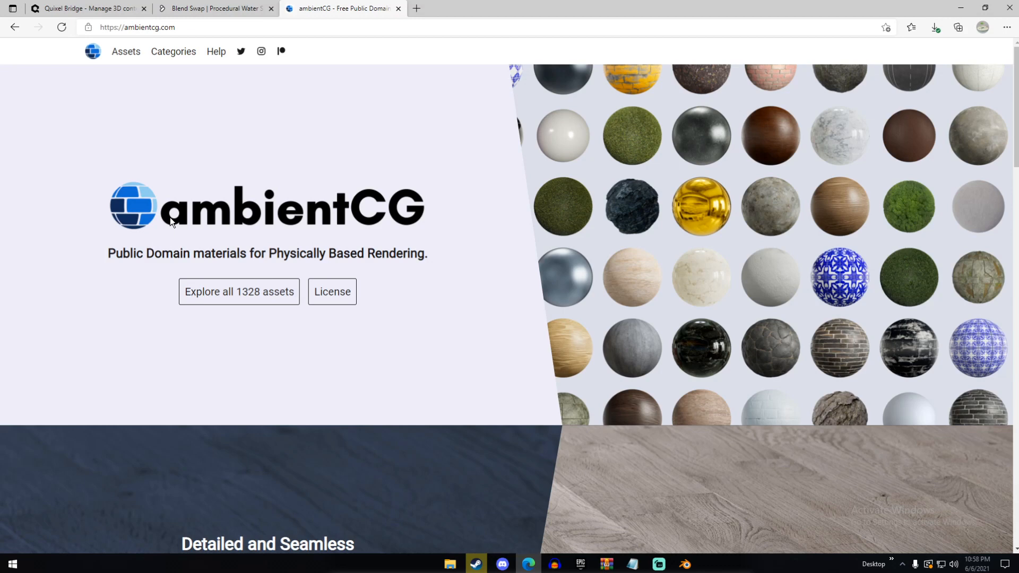
Open ambientCG's full asset list and browse the popular materials
scroll(205, 223, "down", 3)
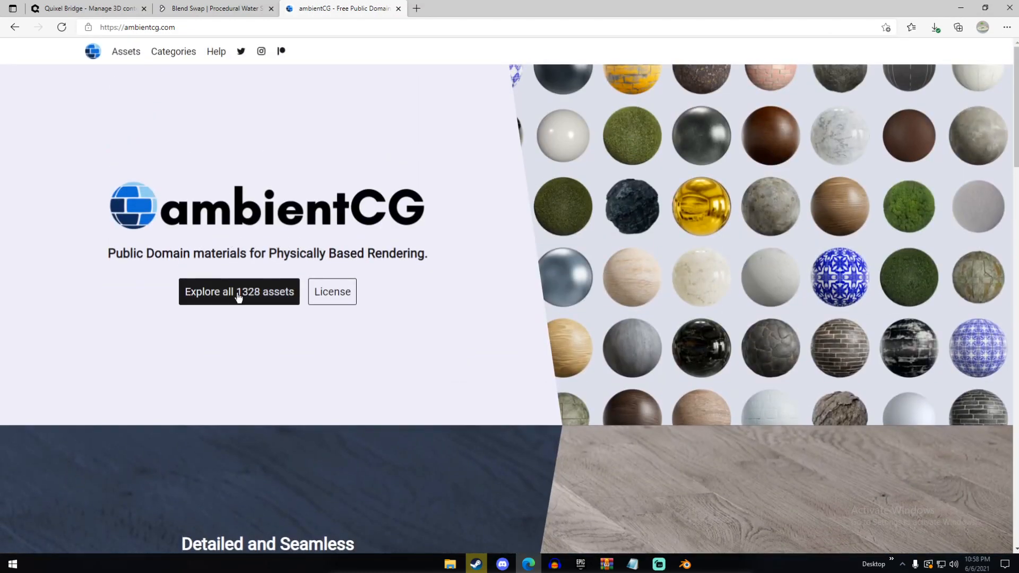
left_click(238, 298)
scroll(338, 344, "down", 9)
scroll(429, 286, "up", 5)
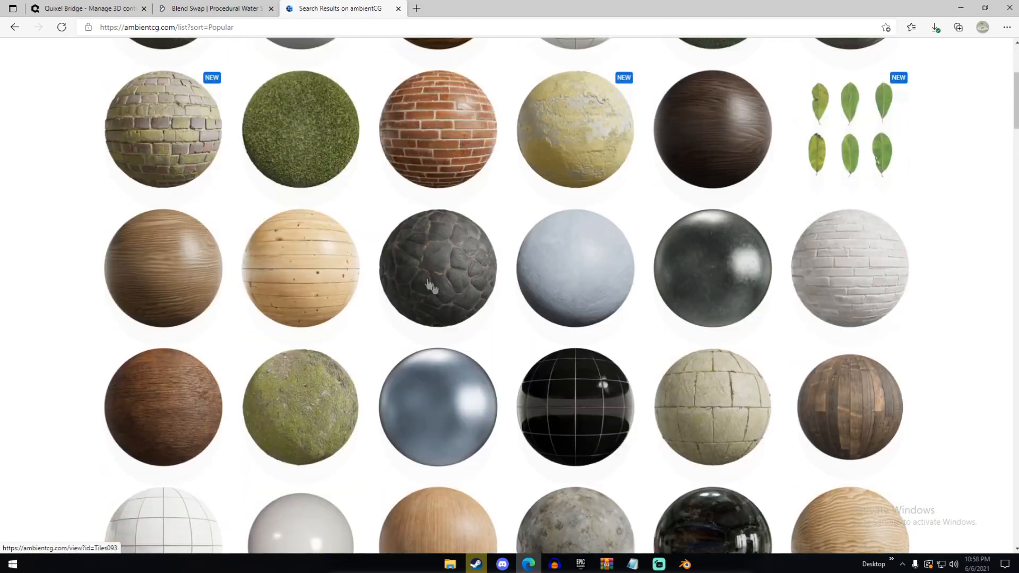
scroll(429, 287, "up", 5)
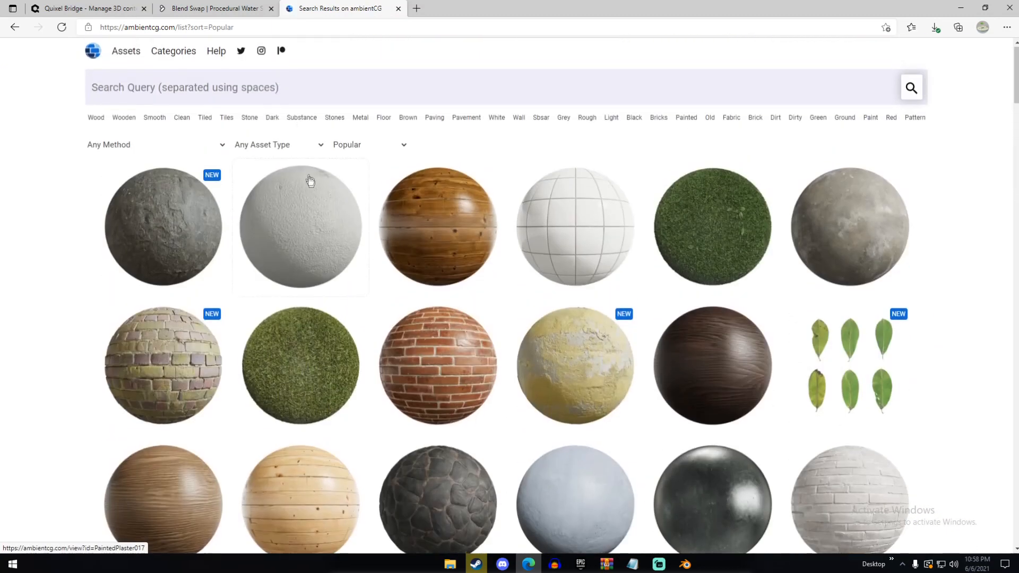
Search the ambientCG materials for "sand" and look over the matching textures
left_click(238, 82)
type("sand")
key("Return")
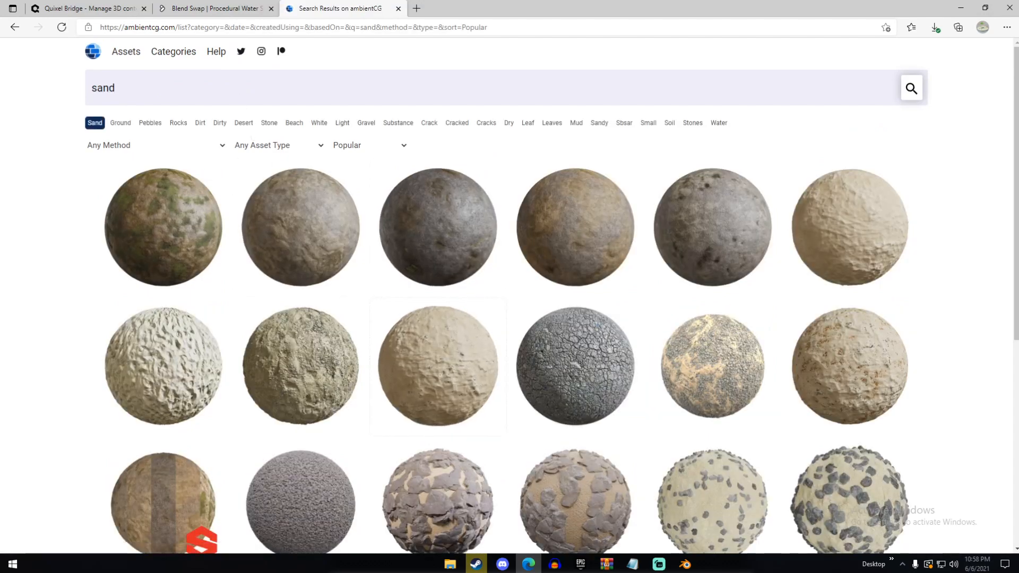
scroll(608, 348, "down", 3)
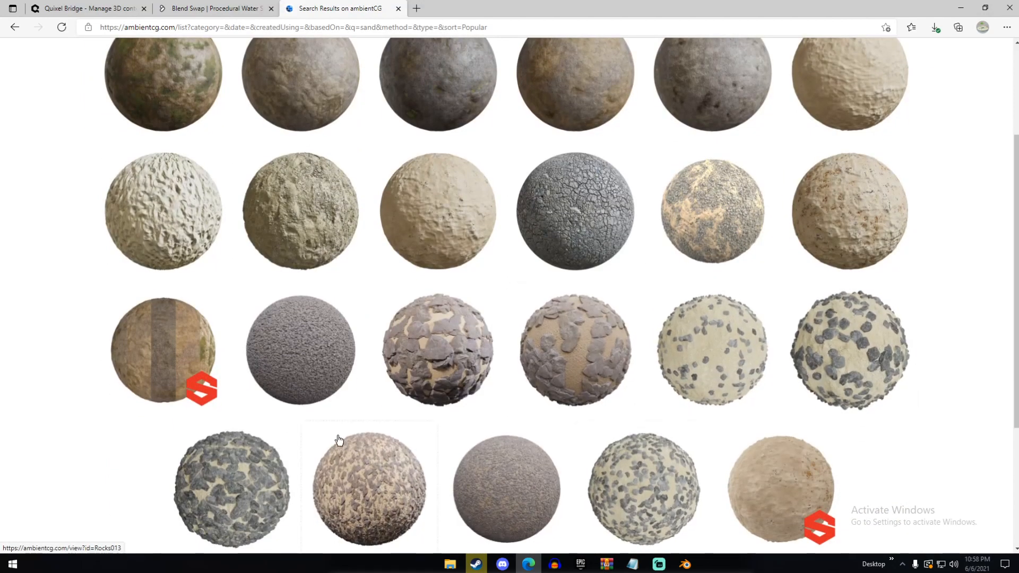
scroll(339, 440, "up", 2)
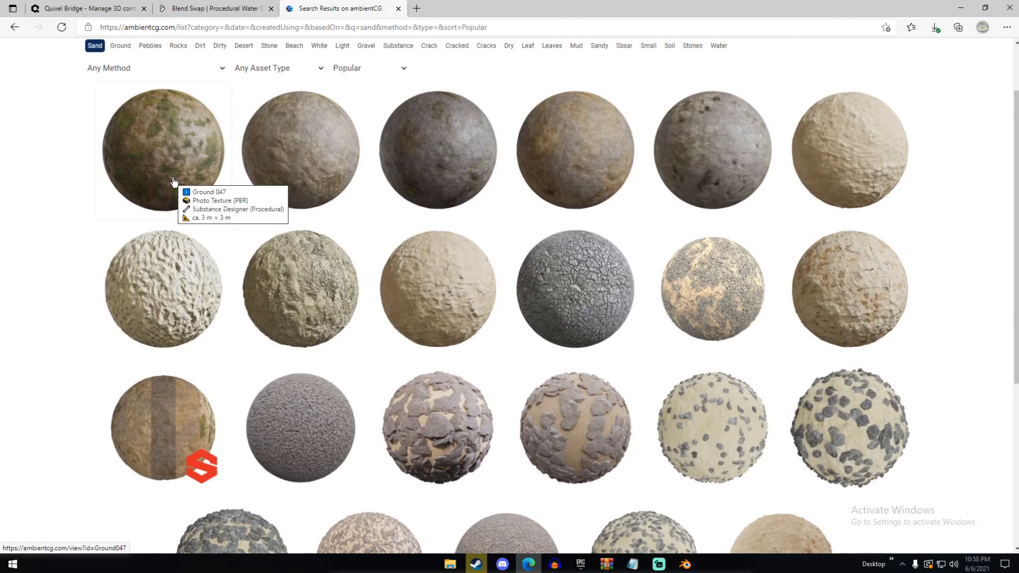
scroll(444, 182, "up", 2)
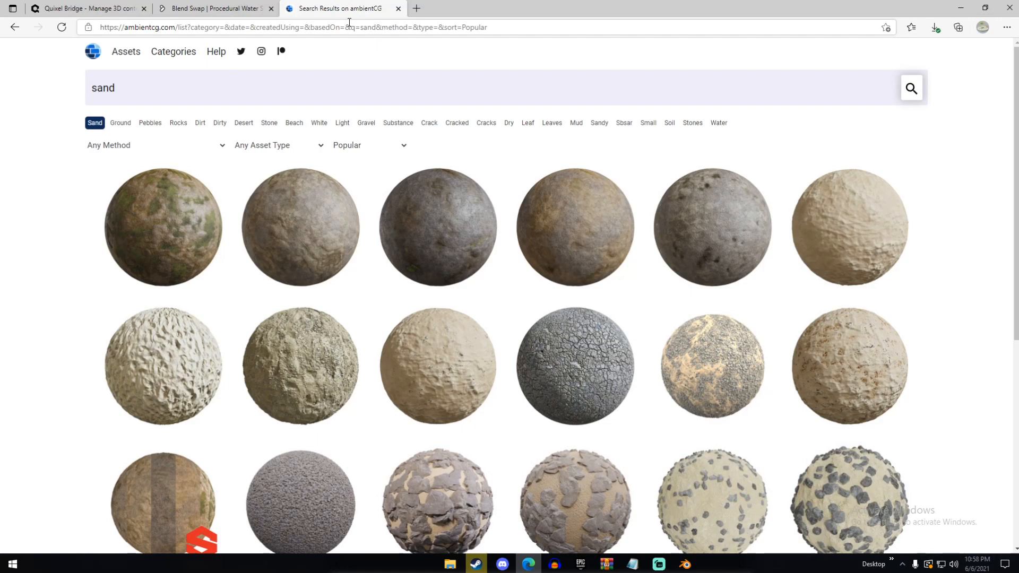
left_click(416, 8)
left_click(524, 8)
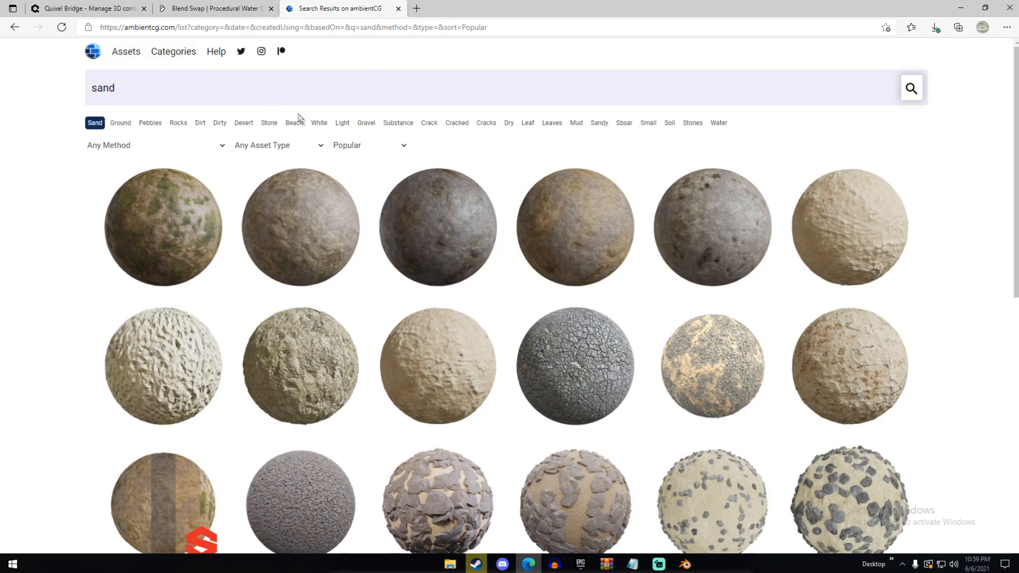
Switch to Blender, dismiss the splash screen and delete the default cube
left_click(690, 566)
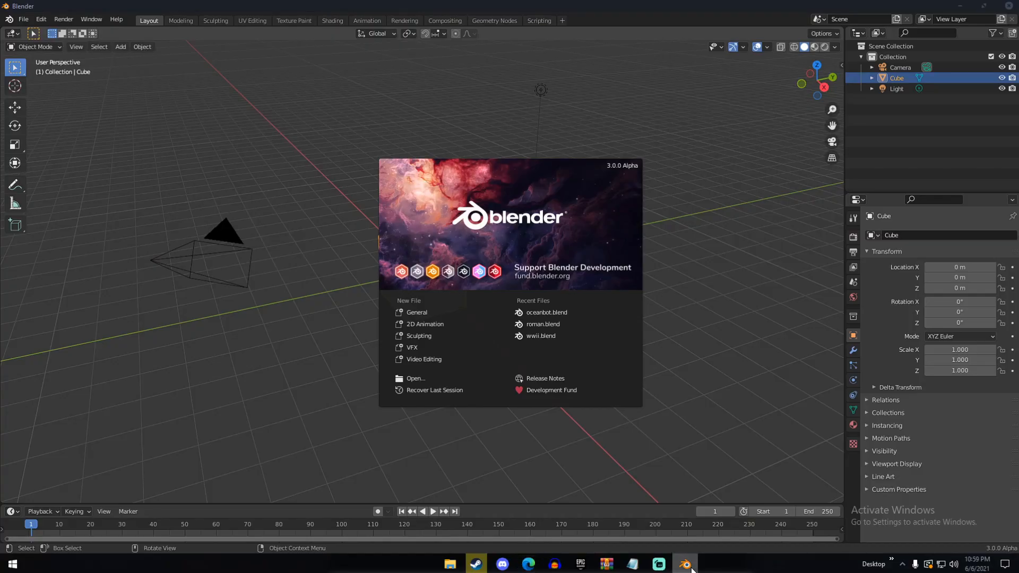
left_click(709, 241)
middle_click_drag(643, 205, 421, 264)
scroll(420, 266, "up", 4)
key("Delete")
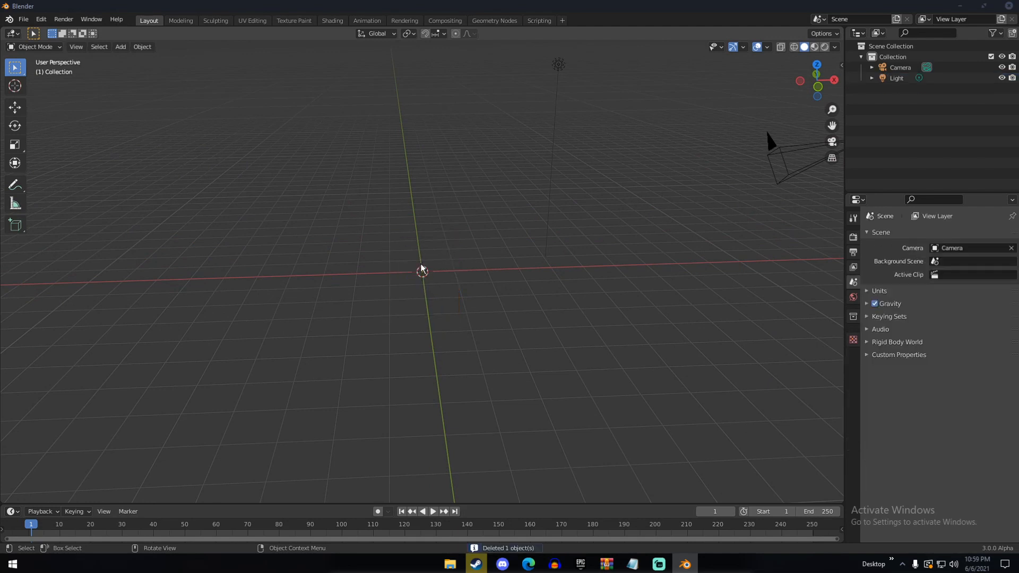
Add a mesh plane at the origin and scale it by 6
mouse_move(430, 266)
middle_mouse_down()
mouse_move(466, 253)
mouse_move(425, 268)
middle_mouse_up()
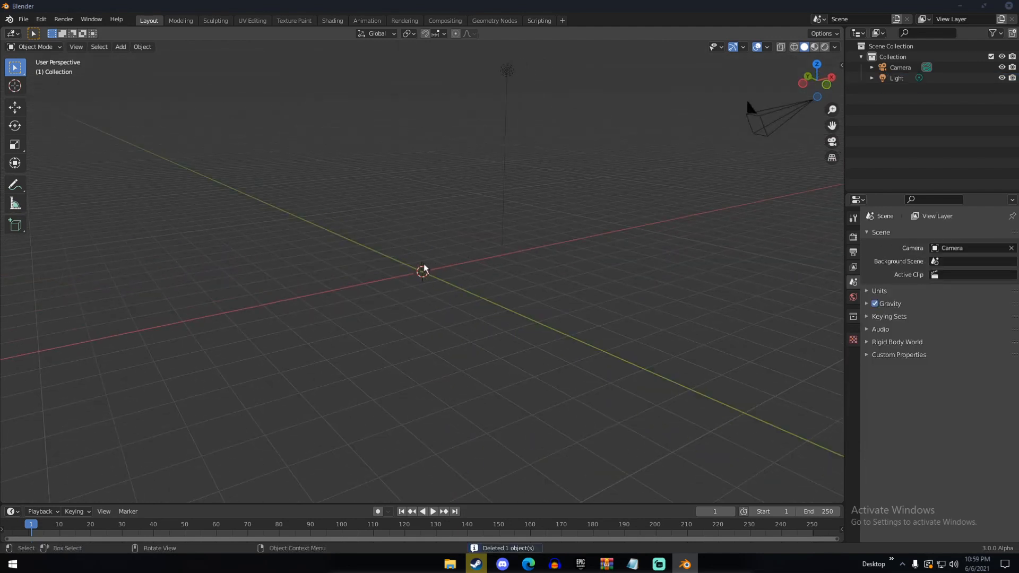
key("shift+a")
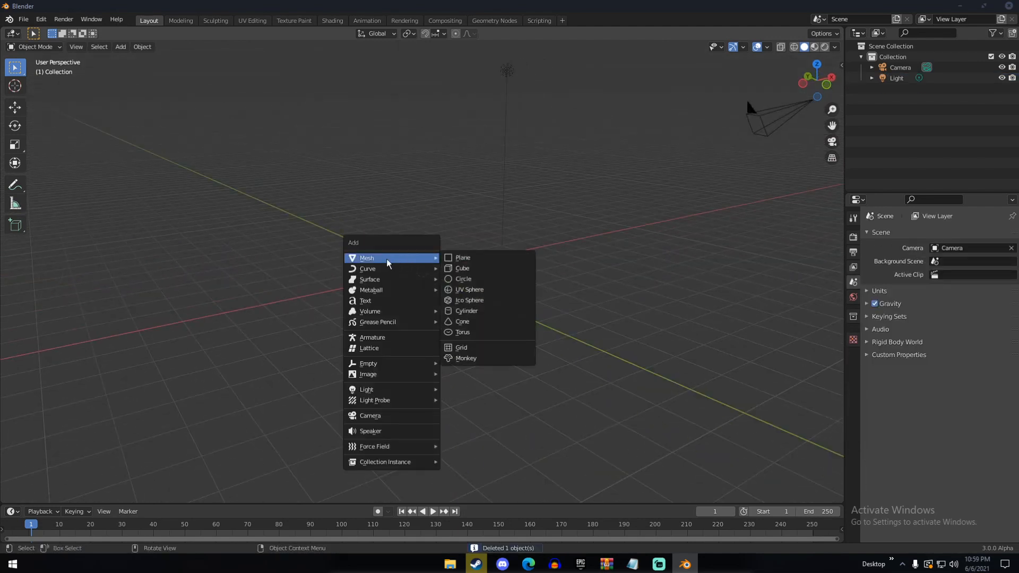
left_click(458, 260)
middle_click_drag(457, 260, 470, 288)
type("s6")
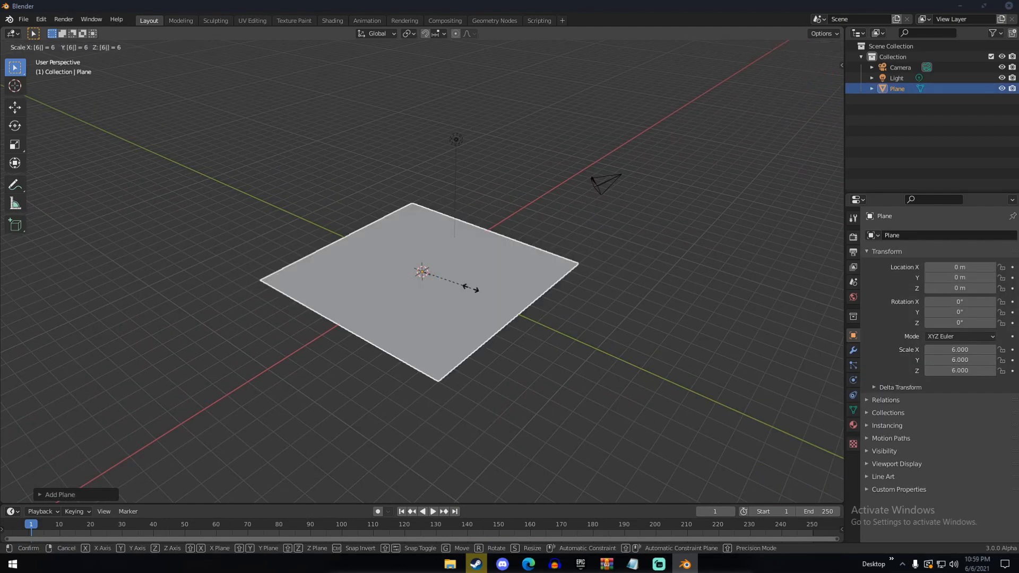
key("Return")
Apply all transforms to the scaled plane
middle_click_drag(470, 288, 421, 295)
middle_click_drag(486, 290, 485, 307)
scroll(379, 307, "up", 4)
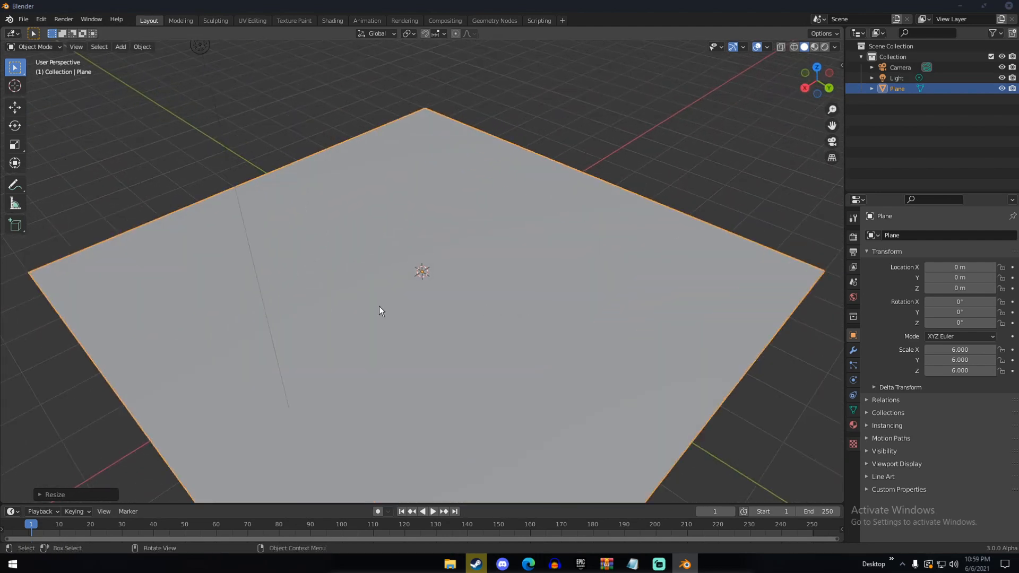
middle_click_drag(379, 307, 406, 298)
key("ctrl+a")
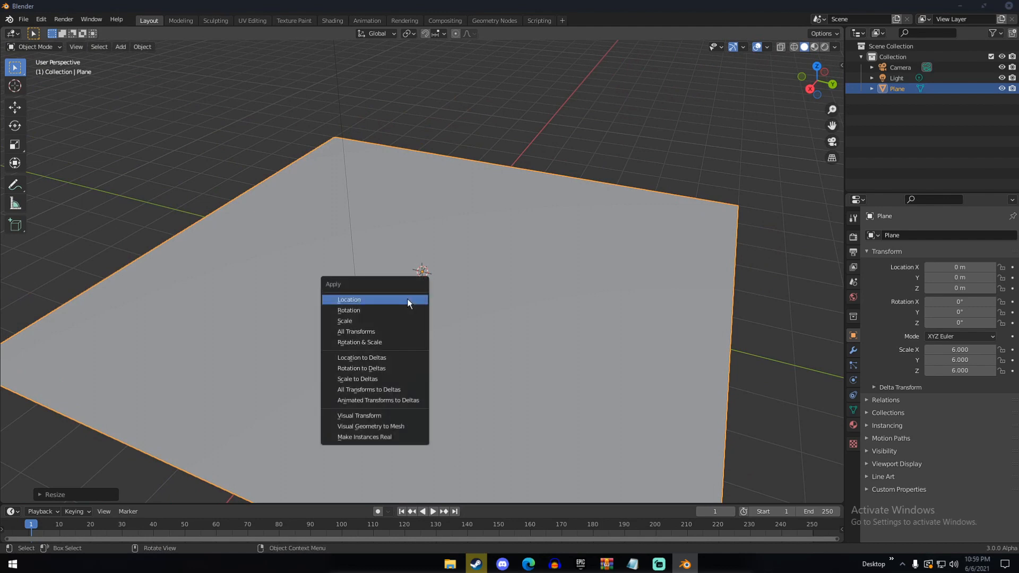
left_click(355, 333)
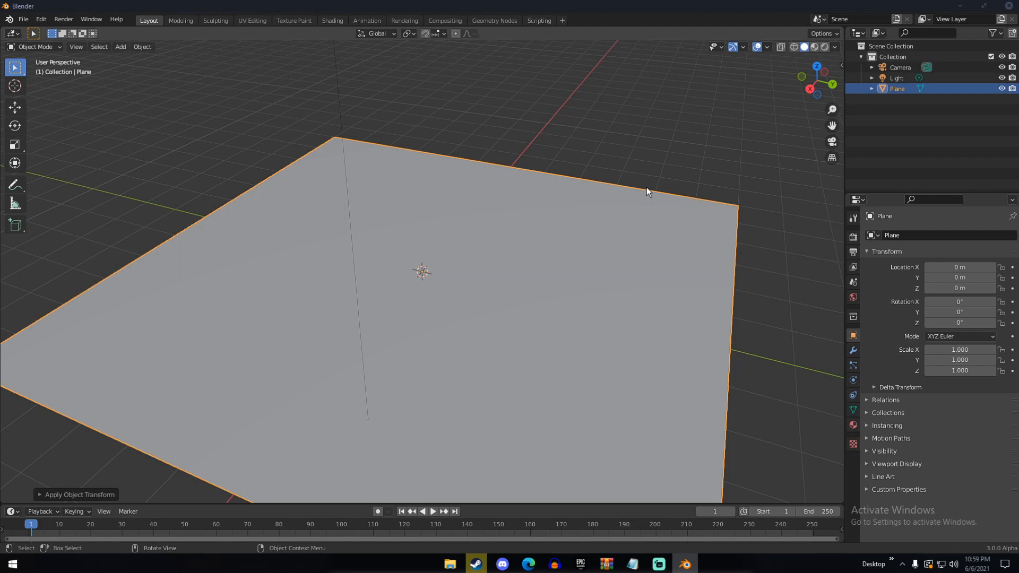
Subdivide the plane's mesh with 75 cuts and return to Object Mode
middle_click_drag(474, 222, 525, 225)
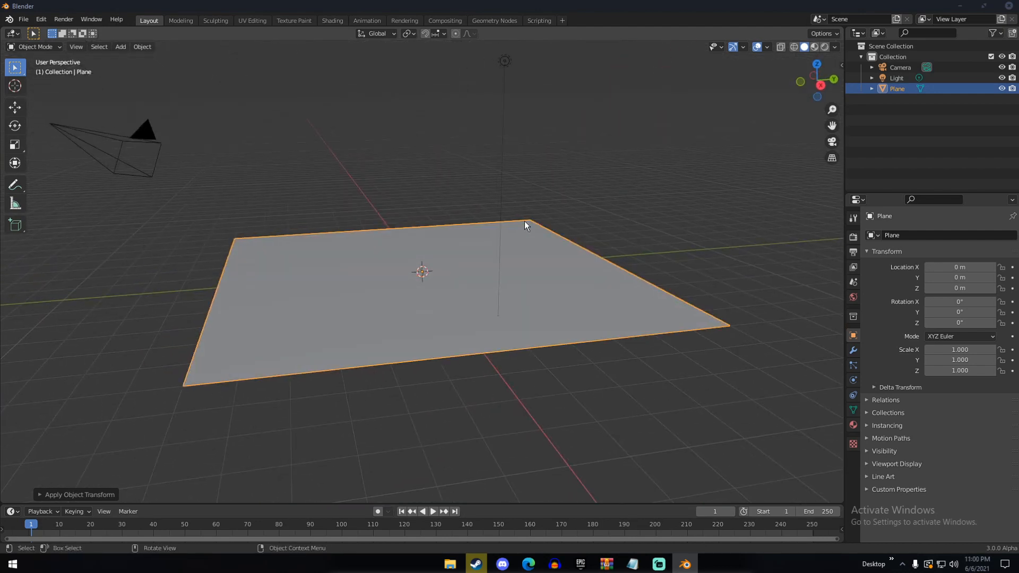
middle_click_drag(488, 232, 467, 262)
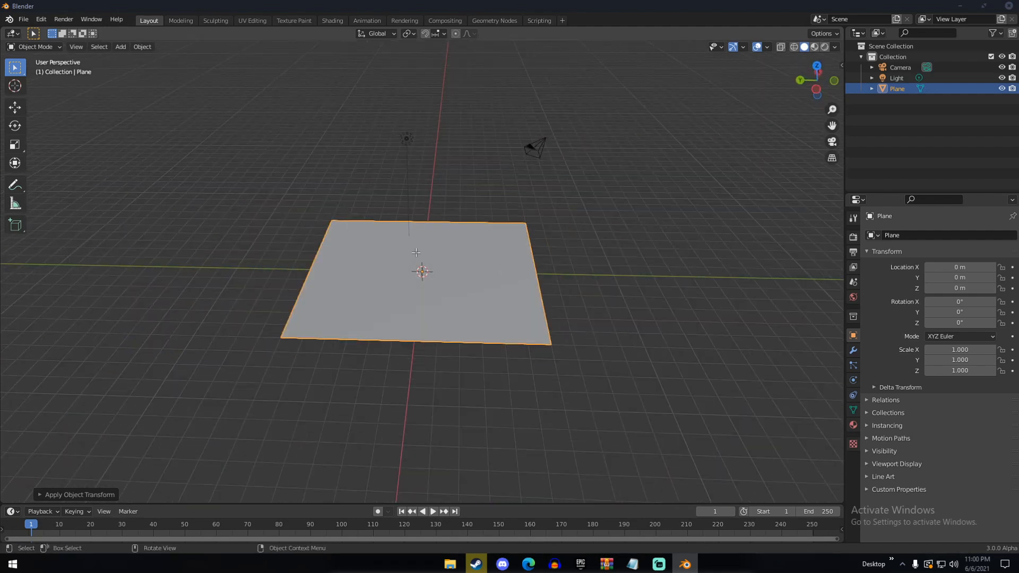
key("Tab")
right_click(401, 243)
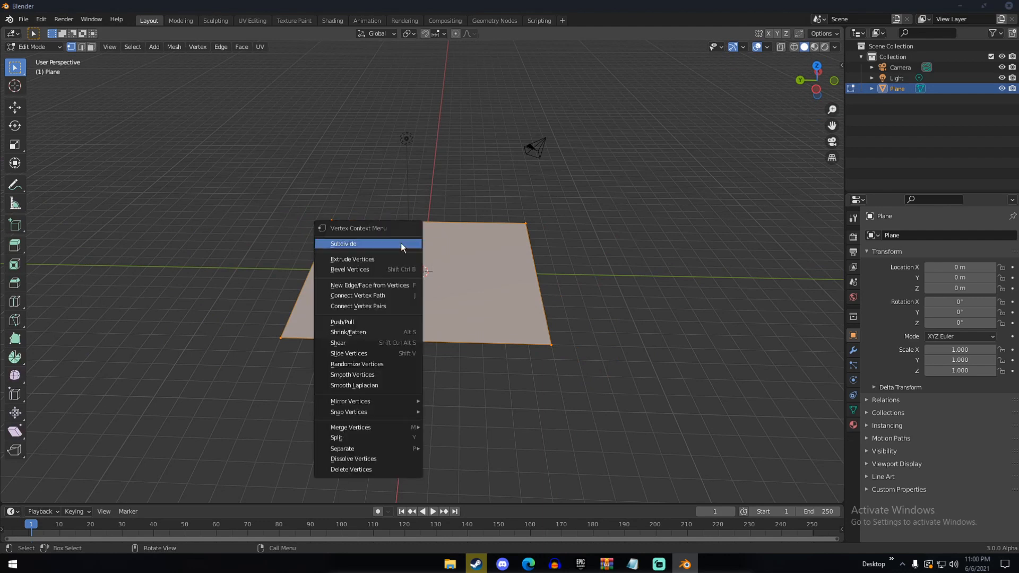
left_click(338, 245)
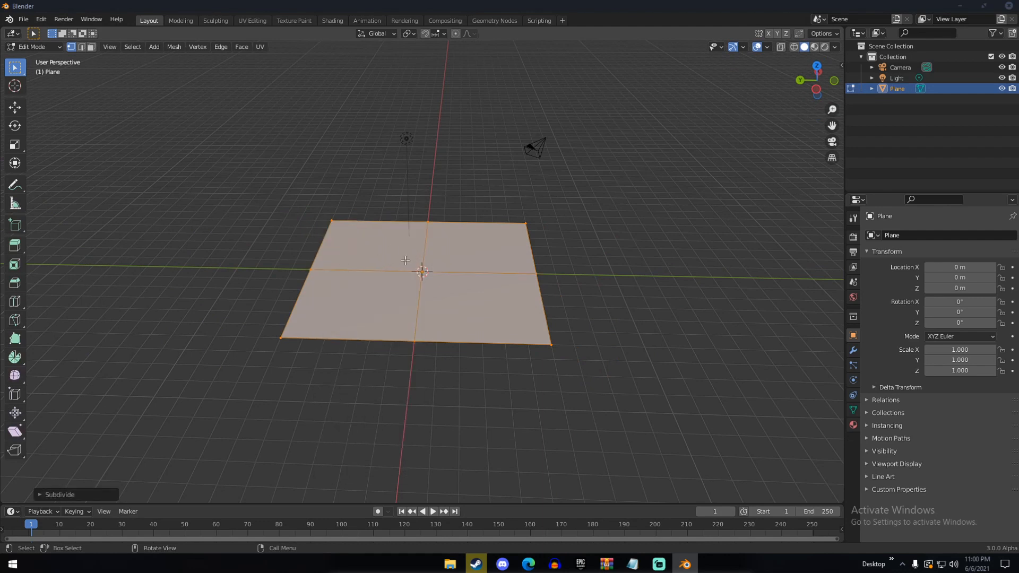
left_click(53, 495)
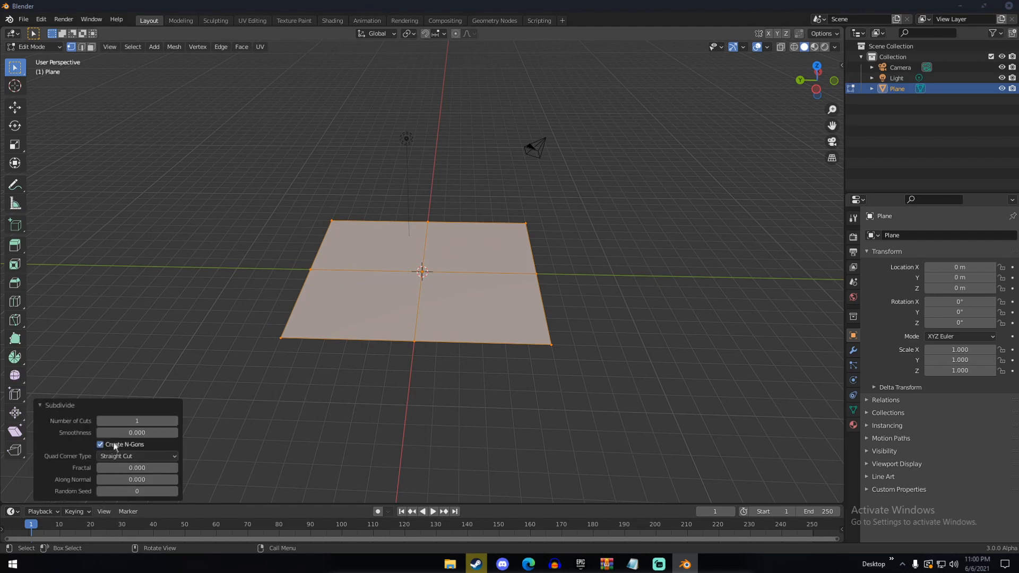
left_click(127, 420)
type("75")
key("Return")
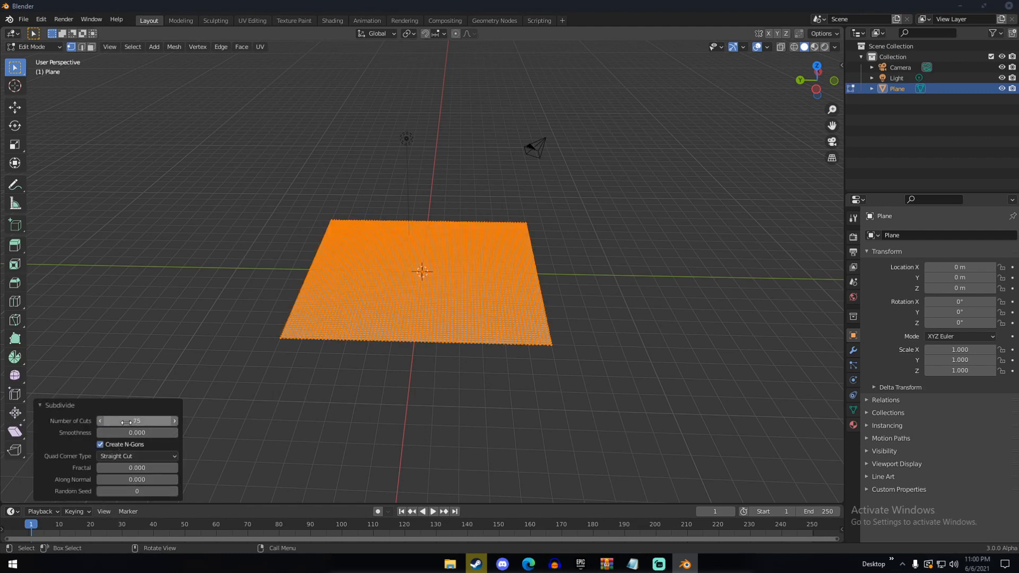
left_click(113, 407)
key("Tab")
scroll(314, 305, "up", 5)
middle_click_drag(318, 304, 422, 297)
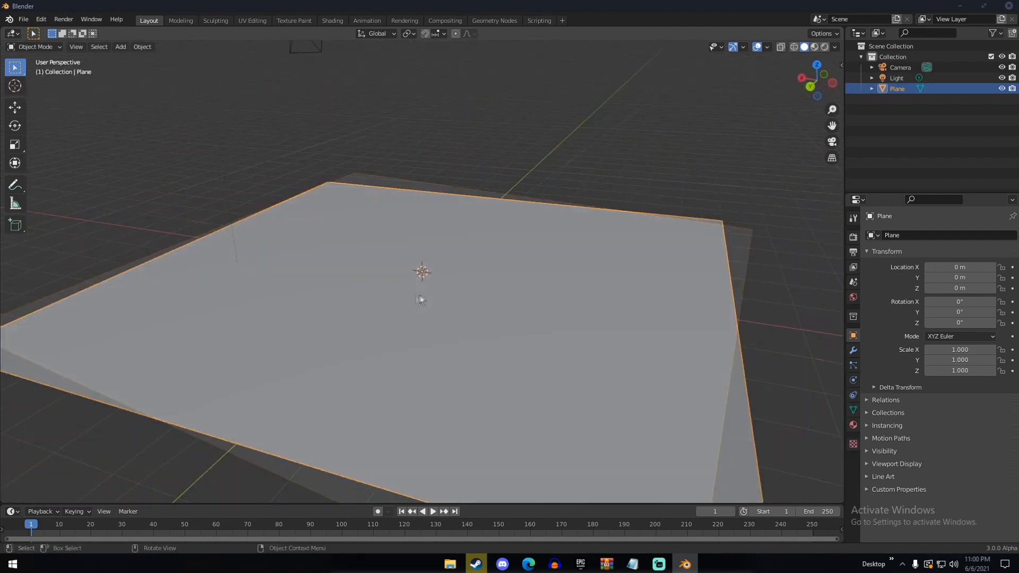
middle_click_drag(500, 287, 569, 287)
middle_click_drag(450, 235, 548, 249)
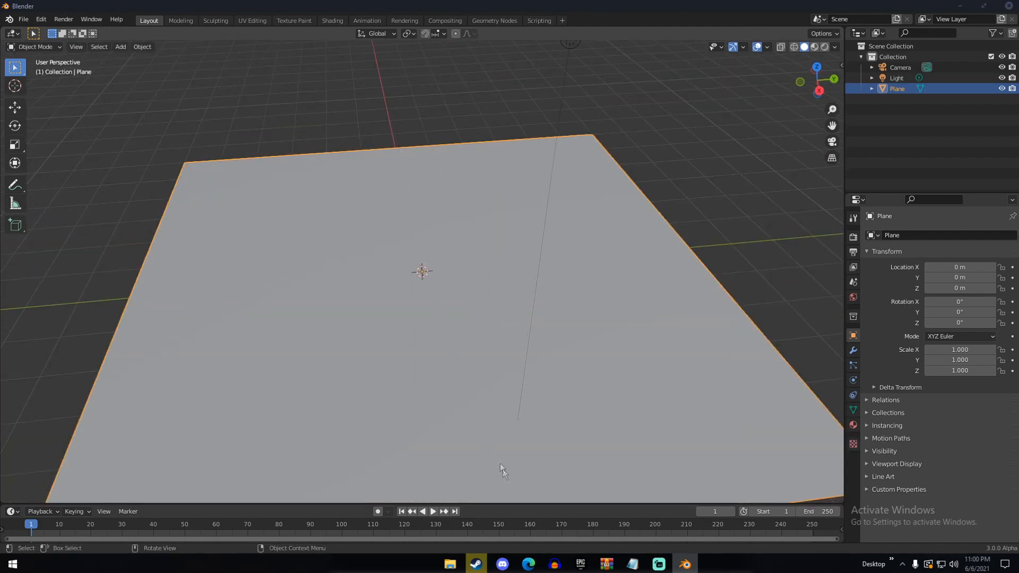
Switch to the Edge browser, search Google Images for "sandy beaches" and open the Mediterranean Traveller beach photo as a shoreline reference
left_click(528, 563)
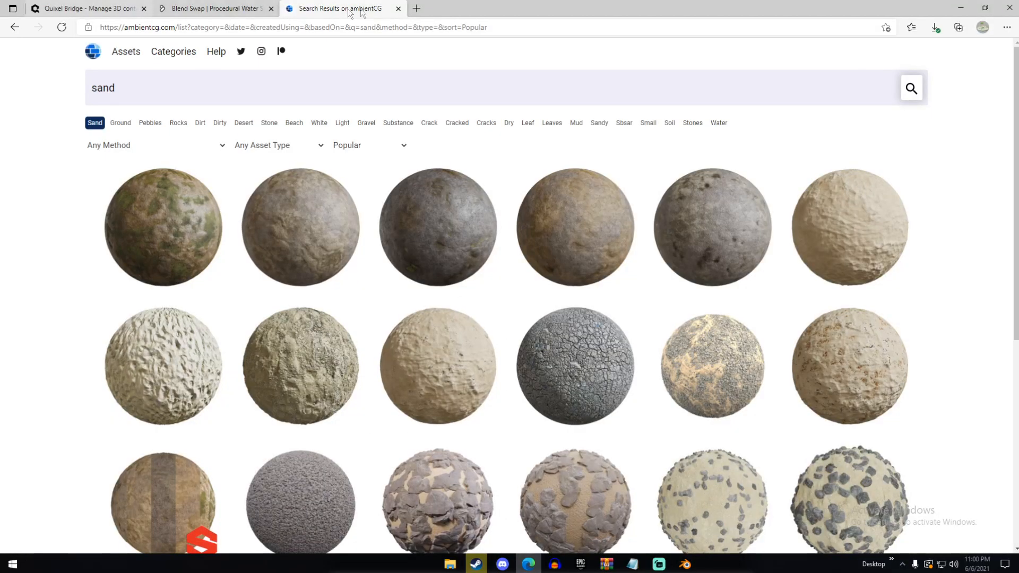
left_click(416, 8)
type("sandy beaches")
key("Return")
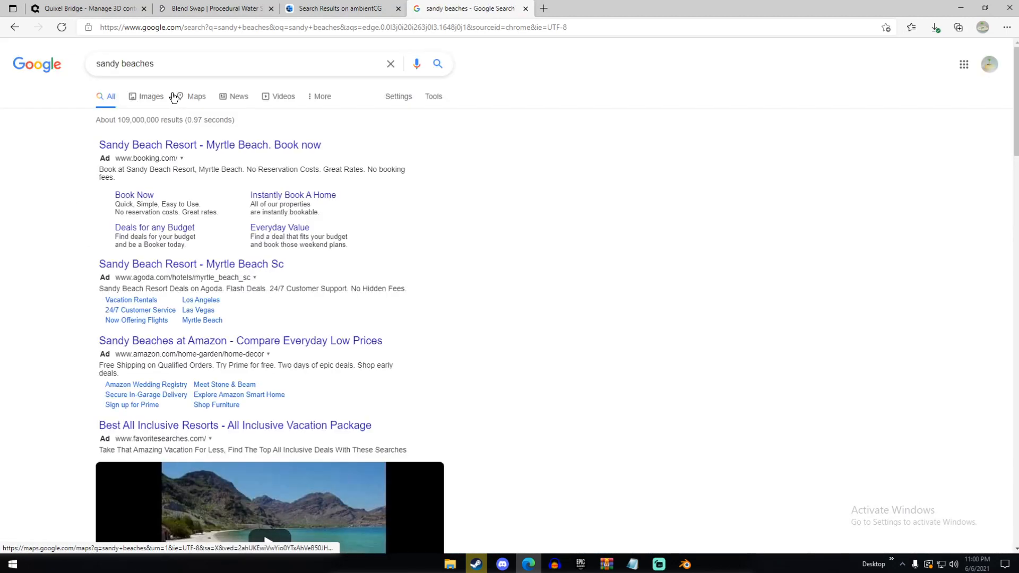
left_click(148, 96)
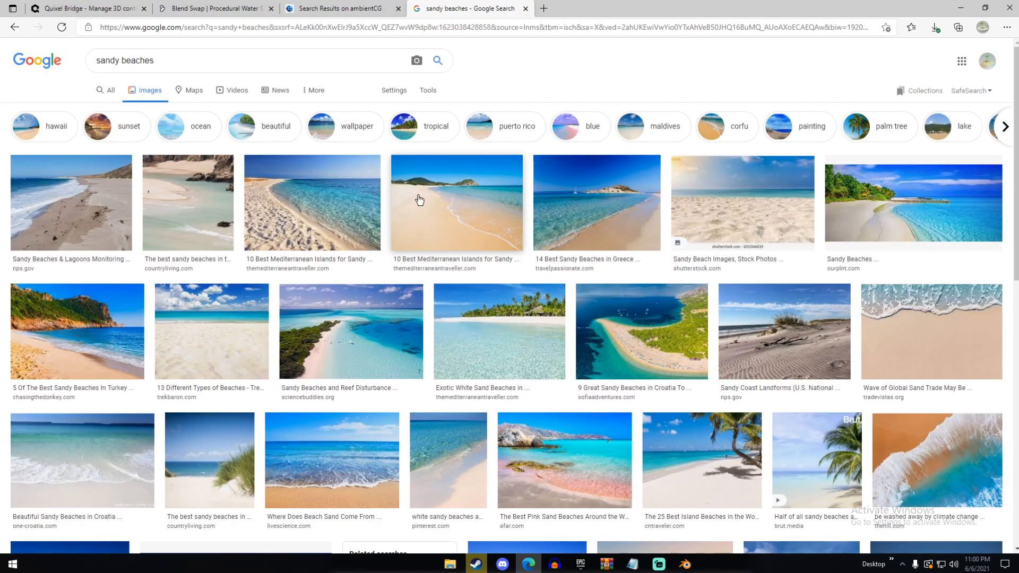
left_click(439, 200)
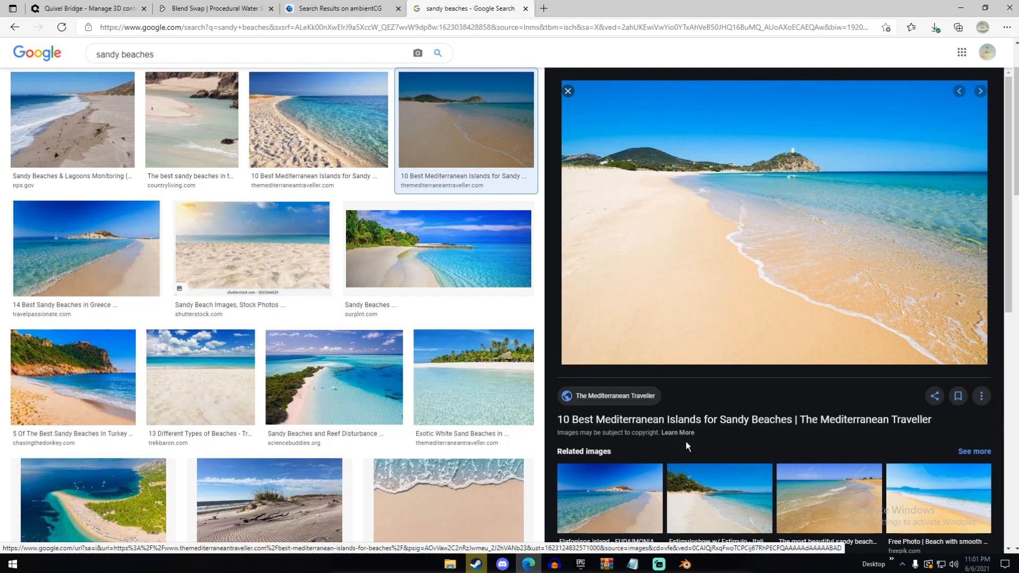
Switch back to Blender, open the Sculpting workspace and set the Draw brush to radius 82 px and strength 0.500
mouse_move(681, 563)
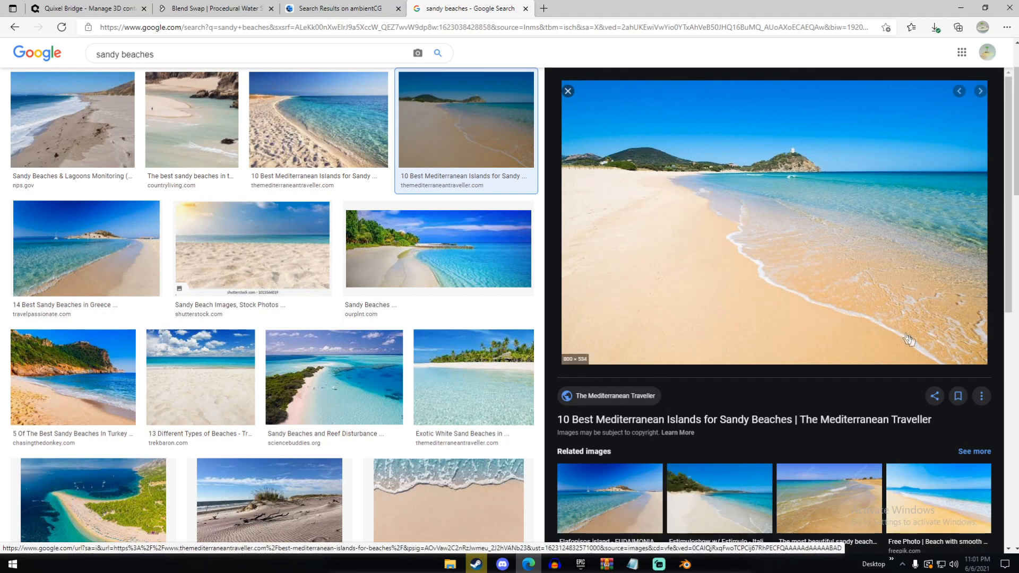
left_click(685, 565)
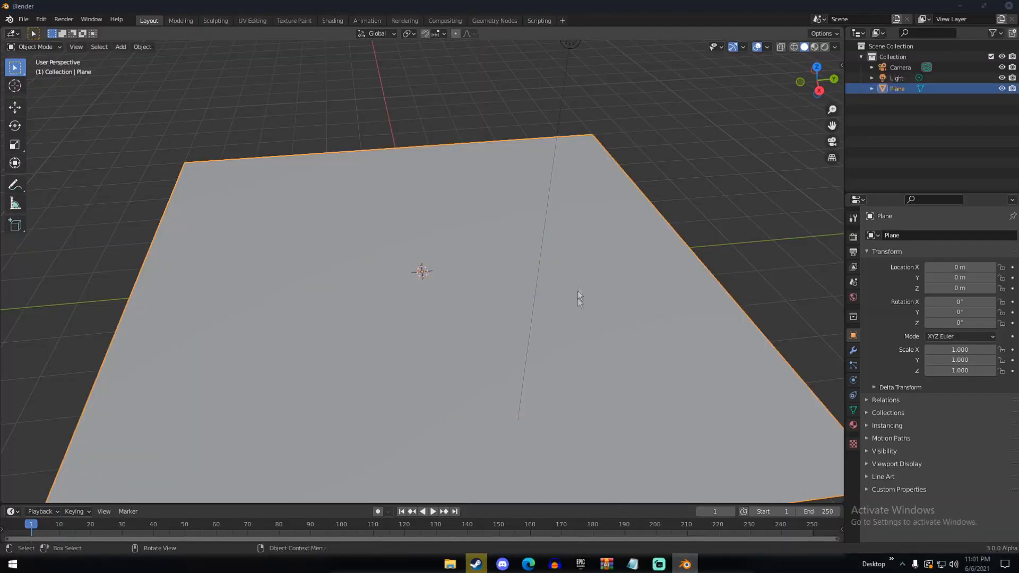
scroll(577, 297, "down", 6)
middle_click_drag(568, 275, 460, 253)
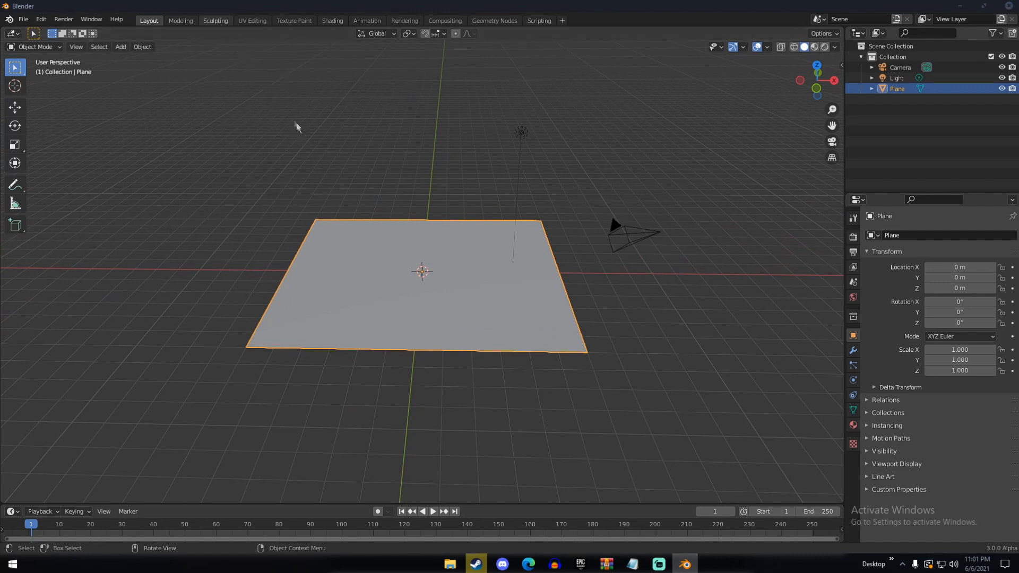
left_click(215, 20)
scroll(375, 189, "down", 4)
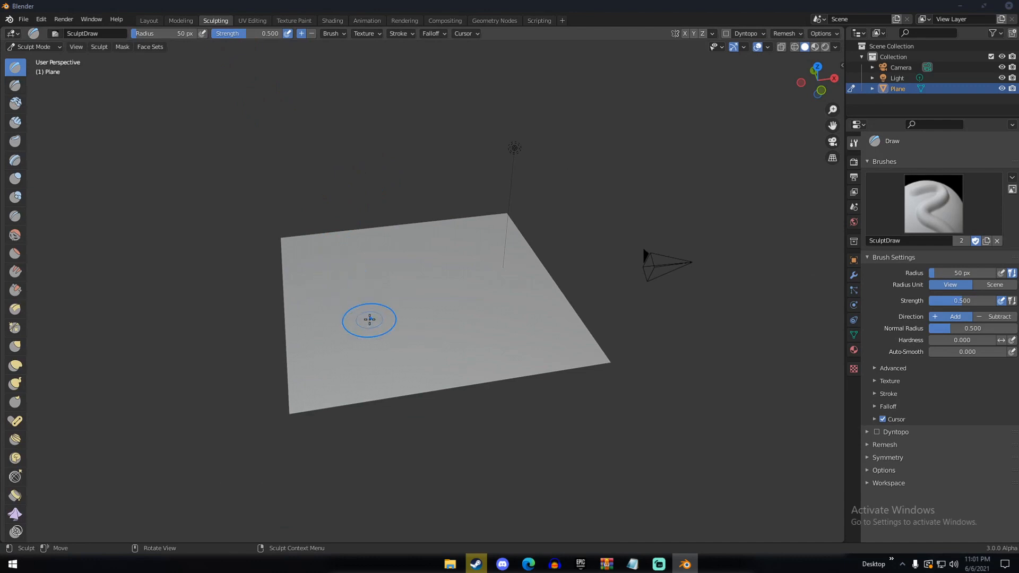
key("f")
left_click(387, 316)
key("shift+f")
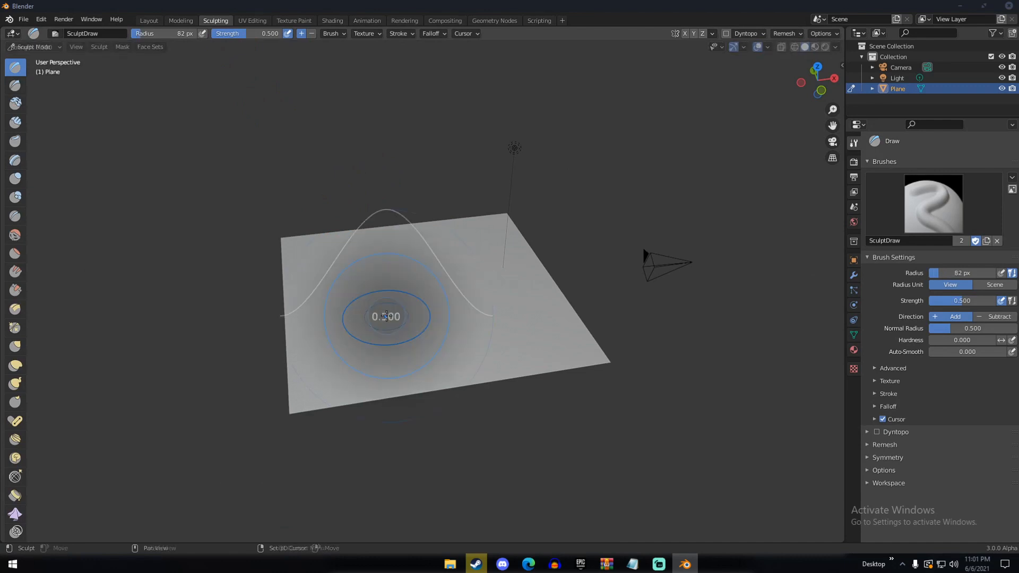
left_click(387, 316)
Sculpt low, uneven sand dunes across one half of the plane with the Draw brush, leaving the other half flat
mouse_move(387, 318)
middle_mouse_down()
mouse_move(493, 325)
mouse_move(512, 303)
mouse_move(441, 278)
mouse_move(432, 296)
mouse_move(428, 222)
mouse_move(432, 234)
middle_mouse_up()
left_click_drag(432, 234, 449, 254)
mouse_move(478, 290)
middle_mouse_down()
mouse_move(495, 336)
mouse_move(471, 346)
mouse_move(403, 325)
middle_mouse_up()
mouse_move(420, 318)
left_mouse_down()
mouse_move(535, 290)
mouse_move(428, 334)
mouse_move(463, 350)
mouse_move(407, 346)
mouse_move(419, 344)
left_mouse_up()
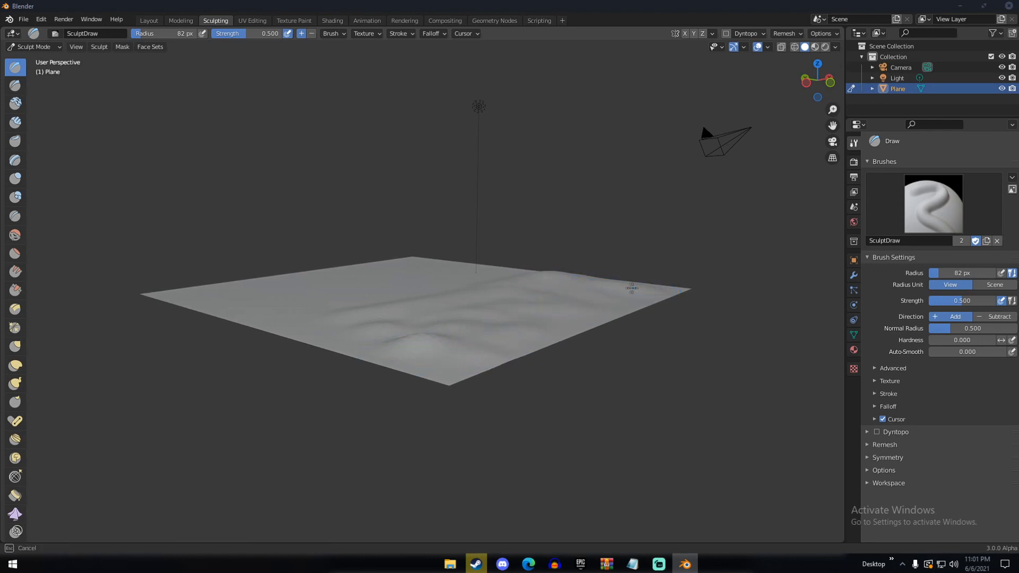
left_click_drag(615, 301, 601, 311)
mouse_move(552, 333)
left_mouse_down()
mouse_move(409, 352)
mouse_move(330, 334)
mouse_move(329, 322)
left_mouse_up()
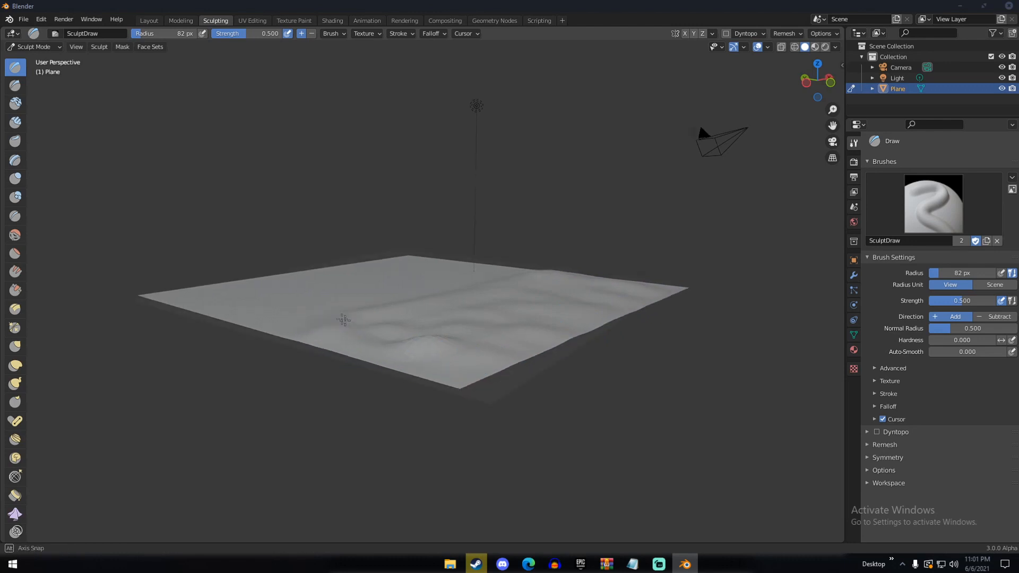
middle_click_drag(329, 323, 466, 352)
left_click_drag(466, 352, 670, 330)
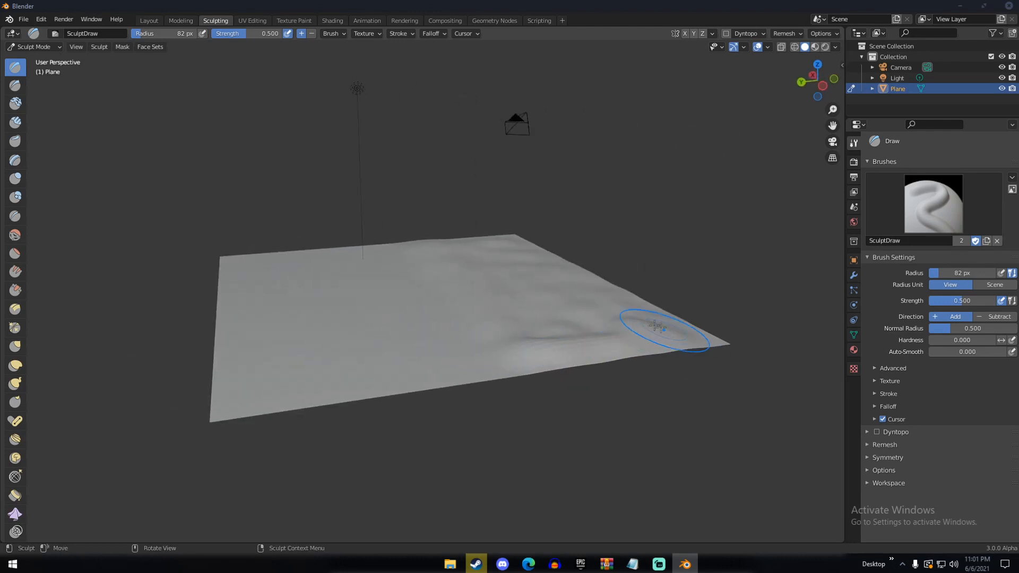
middle_click_drag(671, 330, 512, 348)
mouse_move(512, 348)
left_mouse_down()
mouse_move(471, 369)
mouse_move(495, 378)
mouse_move(452, 391)
left_mouse_up()
middle_click_drag(453, 391, 341, 295)
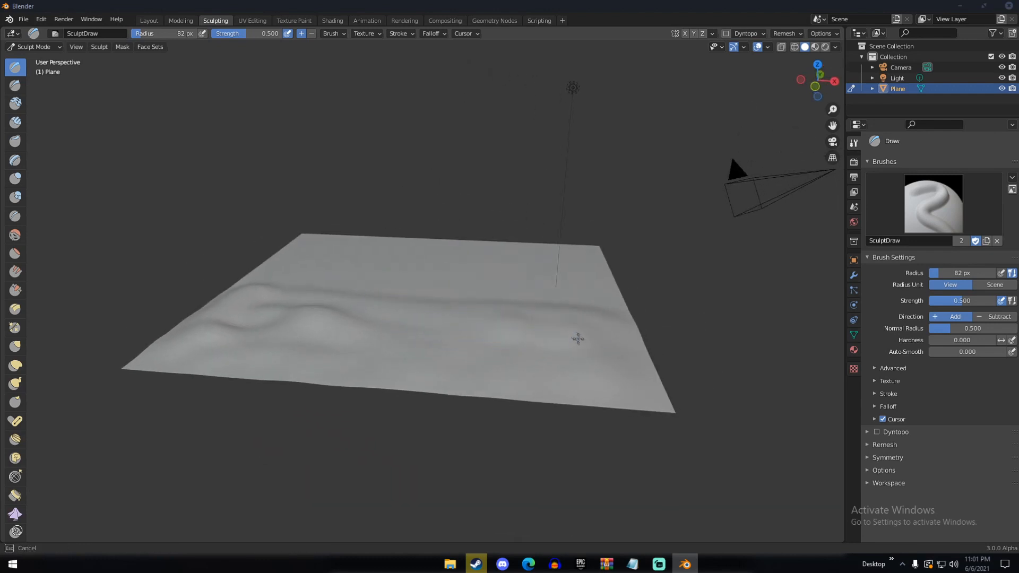
middle_click_drag(625, 387, 500, 360)
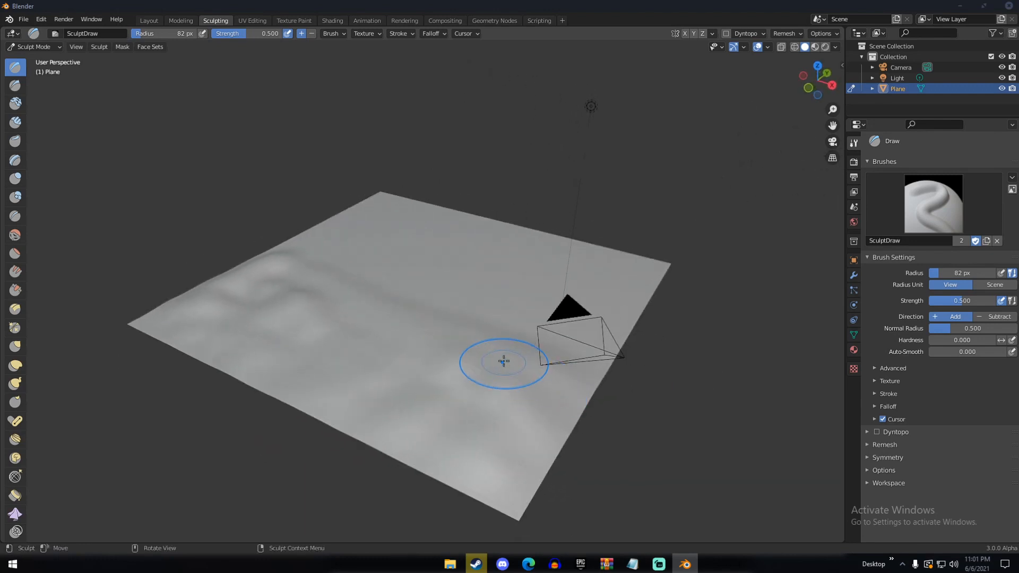
Soften the sculpted dunes with the Smooth brush at strength 0.700
key("shift+s")
mouse_move(404, 342)
left_mouse_down()
mouse_move(291, 307)
mouse_move(302, 295)
mouse_move(272, 279)
left_mouse_up()
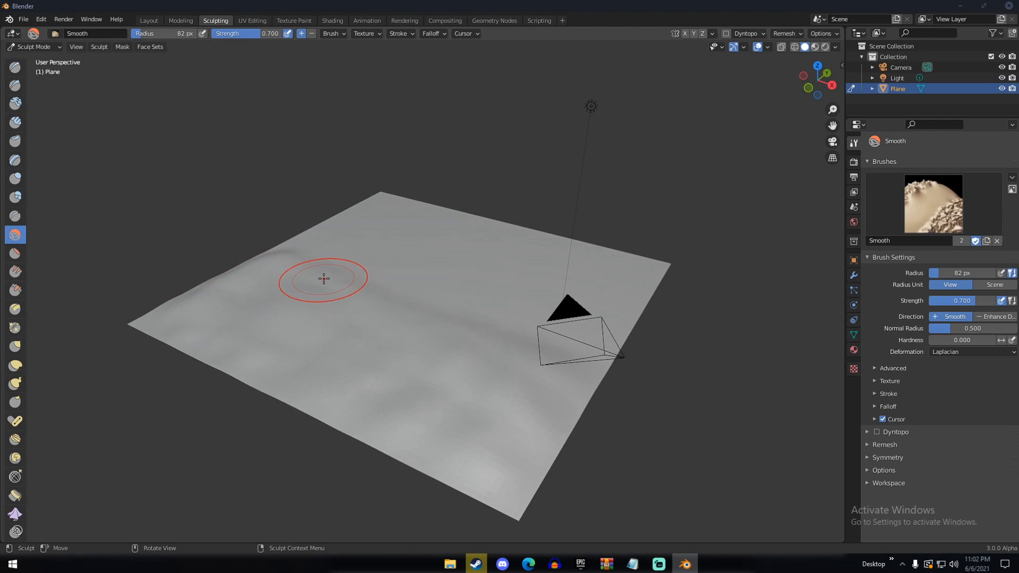
middle_click_drag(325, 278, 262, 260)
middle_click_drag(333, 283, 426, 283)
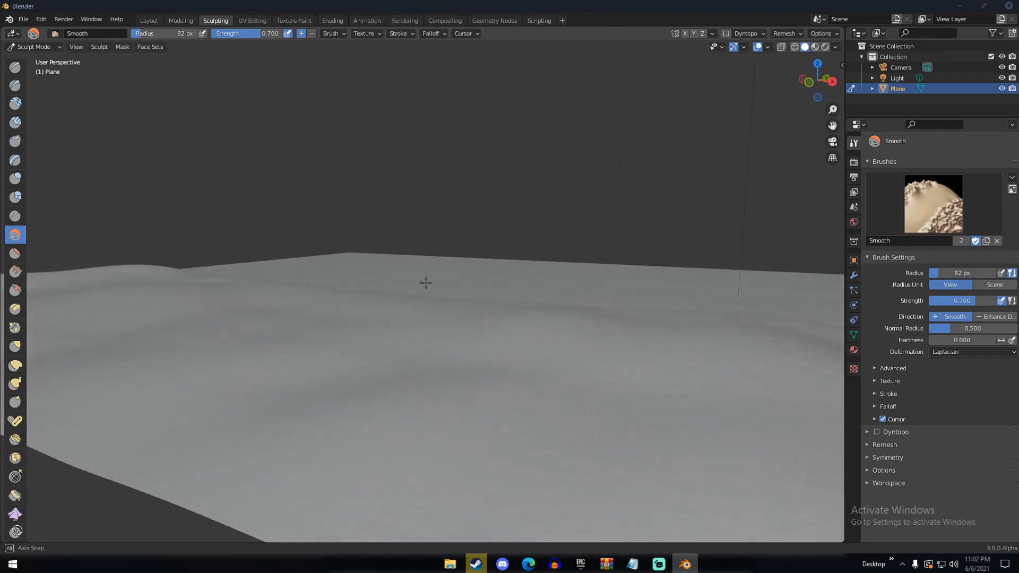
left_click(149, 21)
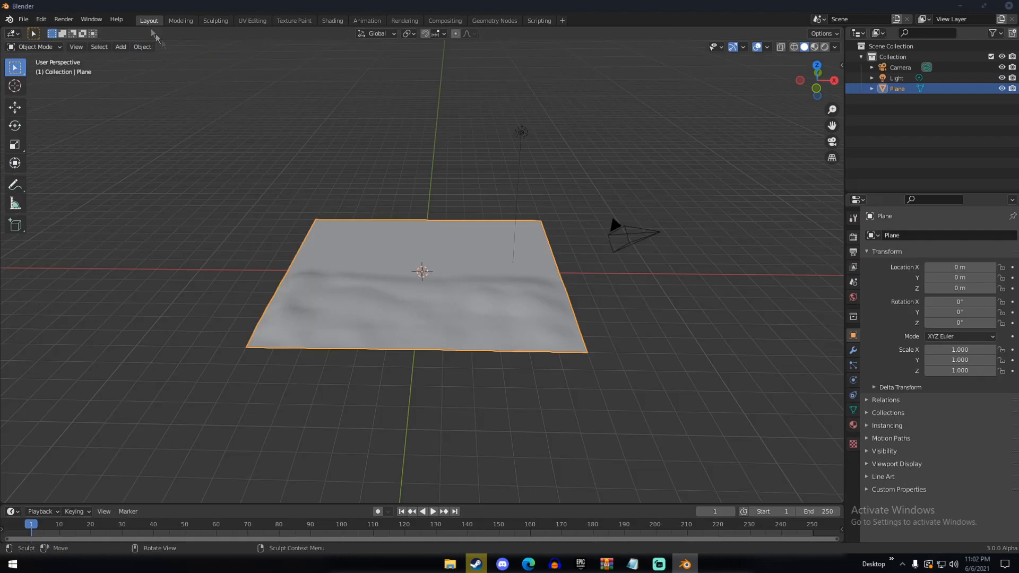
middle_click_drag(370, 201, 449, 217)
left_click(216, 20)
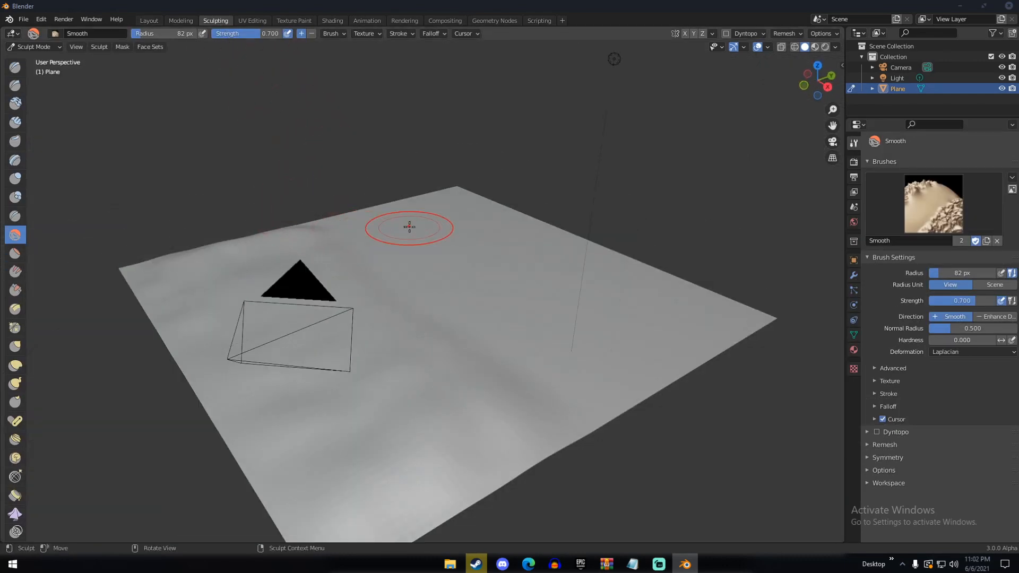
middle_click_drag(409, 227, 368, 227)
scroll(368, 227, "down", 5)
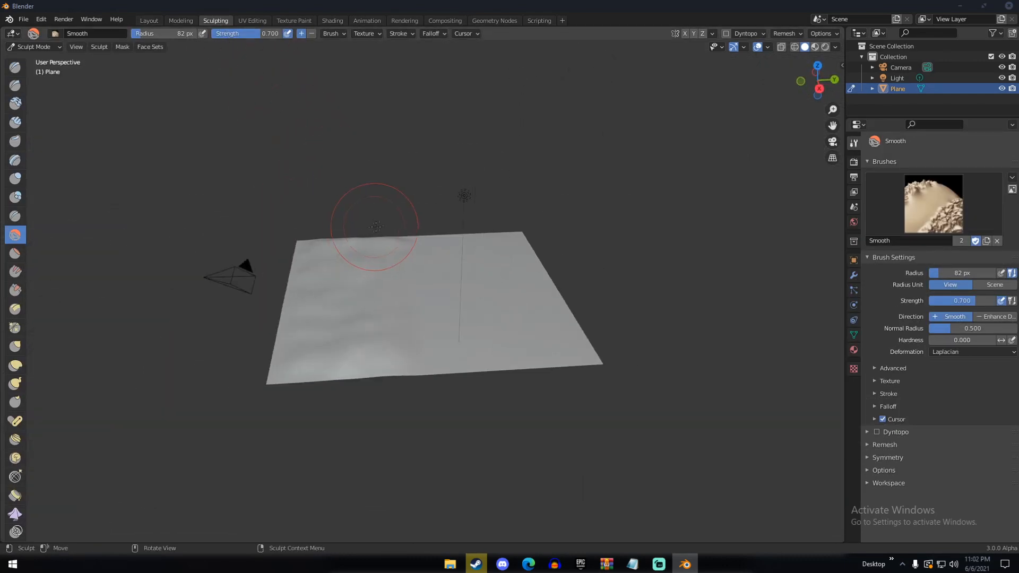
Raise taller dunes with the Draw brush across the plane's middle and out towards the edges of the flat half
key("x")
middle_click_drag(460, 261, 371, 295)
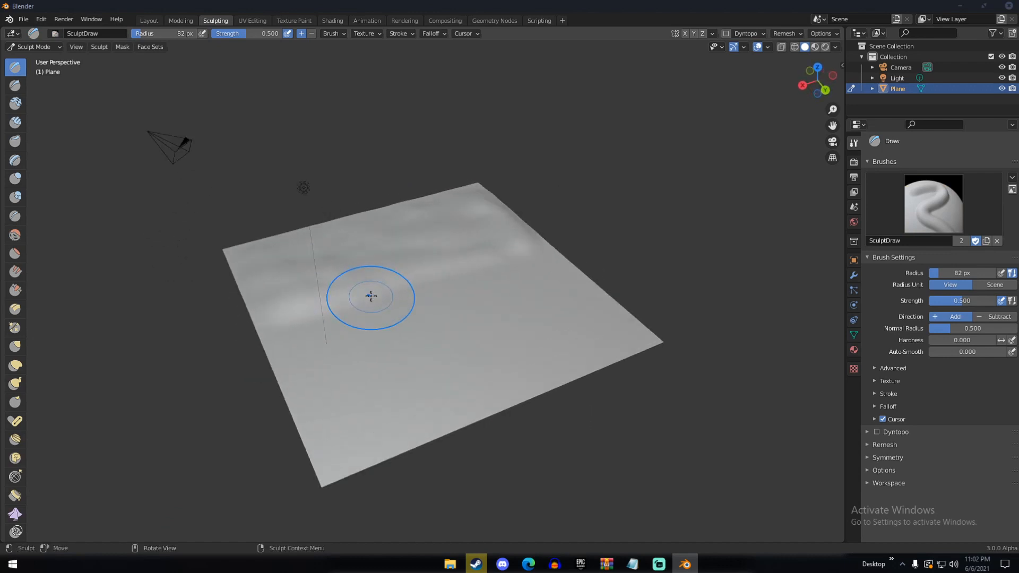
mouse_move(295, 346)
left_mouse_down()
mouse_move(406, 316)
mouse_move(412, 297)
mouse_move(548, 266)
mouse_move(504, 306)
left_mouse_up()
mouse_move(434, 330)
left_mouse_down()
mouse_move(460, 326)
mouse_move(376, 348)
mouse_move(487, 337)
left_mouse_up()
mouse_move(564, 281)
left_mouse_down()
mouse_move(572, 309)
mouse_move(607, 307)
left_mouse_up()
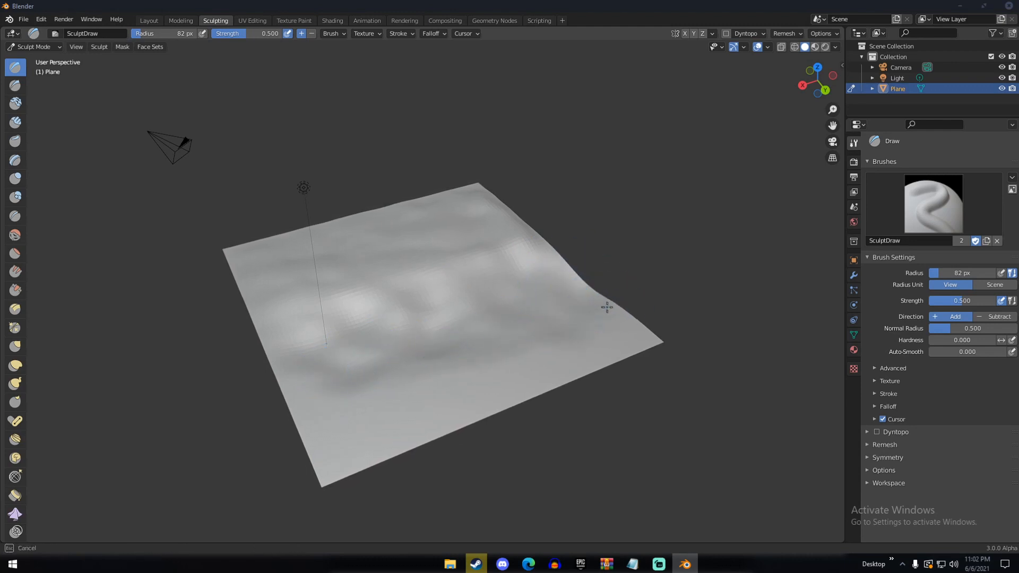
left_click_drag(280, 349, 285, 382)
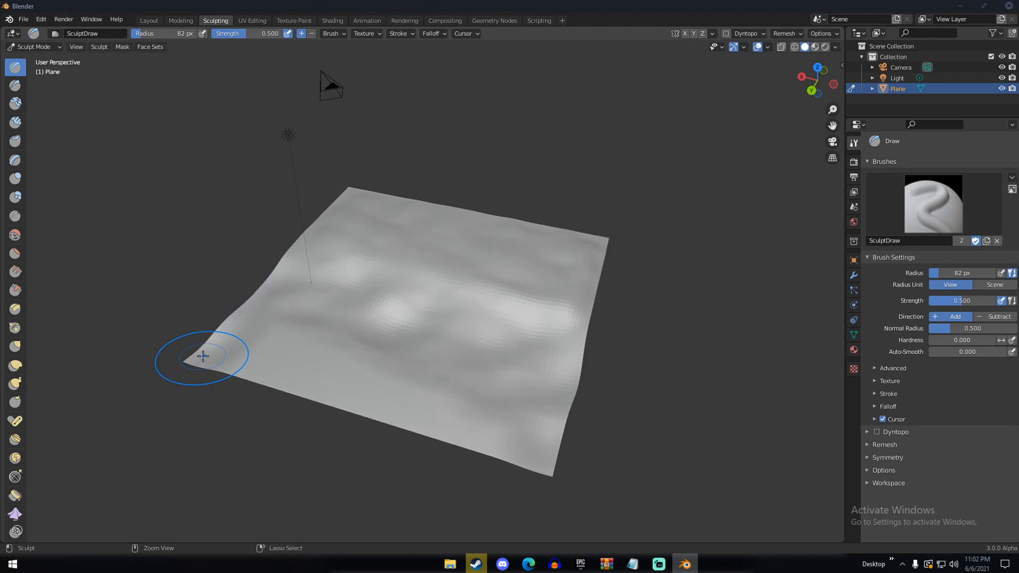
mouse_move(201, 358)
left_mouse_down()
mouse_move(240, 377)
mouse_move(361, 381)
left_mouse_up()
mouse_move(269, 339)
left_mouse_down()
mouse_move(457, 407)
mouse_move(230, 385)
mouse_move(482, 423)
mouse_move(510, 457)
left_mouse_up()
mouse_move(509, 456)
left_mouse_down()
mouse_move(396, 427)
mouse_move(516, 439)
mouse_move(451, 406)
left_mouse_up()
mouse_move(371, 366)
middle_mouse_down()
mouse_move(268, 334)
mouse_move(311, 365)
middle_mouse_up()
Smooth the newly raised dunes and the plane's bumpy edges with the Smooth brush
key("shift+s")
left_click_drag(319, 302, 353, 313)
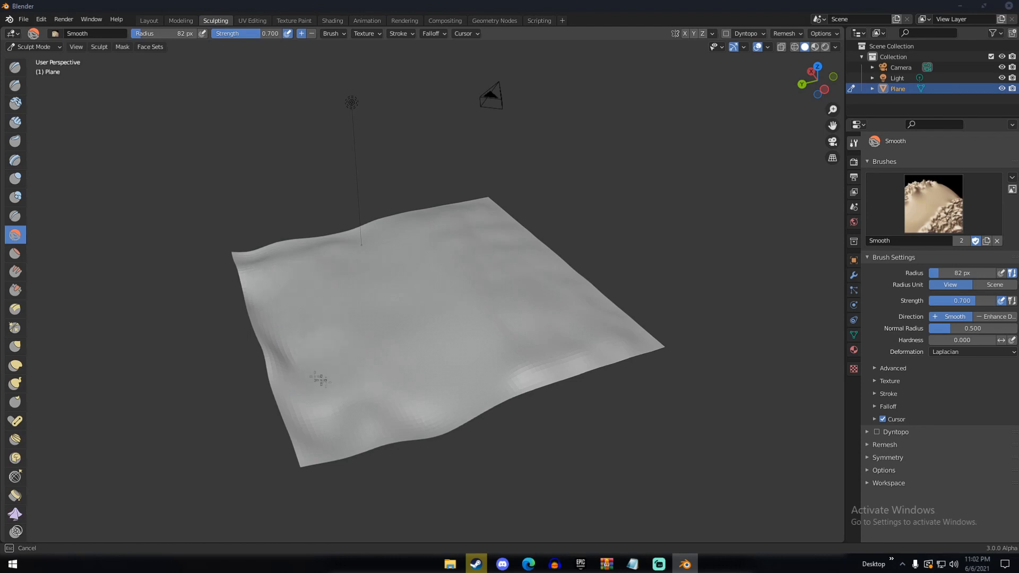
left_click_drag(333, 437, 391, 400)
middle_click_drag(391, 400, 365, 332)
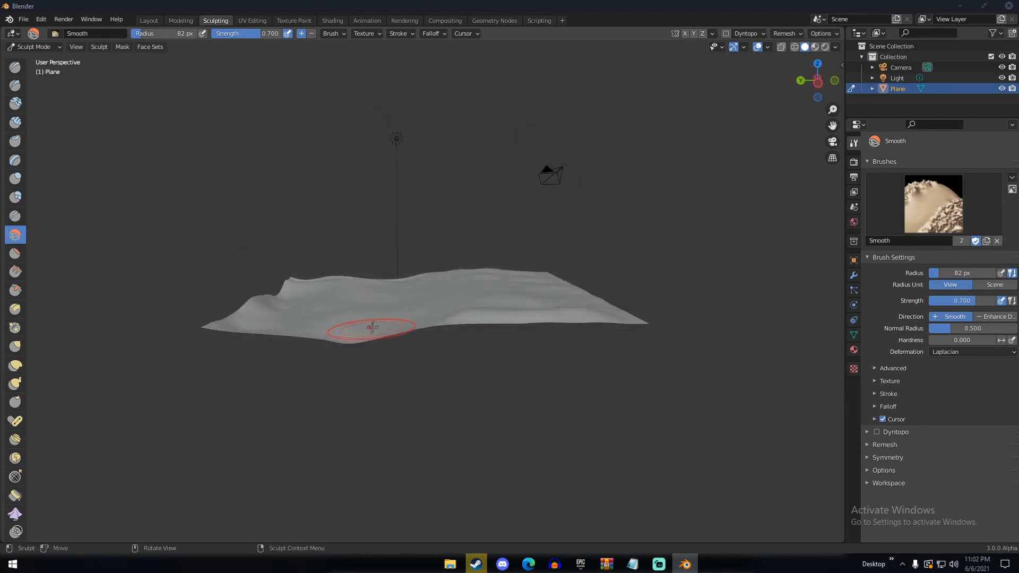
mouse_move(389, 283)
left_mouse_down()
mouse_move(349, 281)
mouse_move(299, 305)
mouse_move(216, 318)
left_mouse_up()
mouse_move(216, 318)
middle_mouse_down()
mouse_move(425, 364)
mouse_move(432, 336)
mouse_move(455, 315)
middle_mouse_up()
Return to the Layout workspace and inspect the sculpted terrain from the side
left_click(149, 20)
mouse_move(190, 50)
middle_mouse_down()
mouse_move(443, 137)
mouse_move(456, 192)
middle_mouse_up()
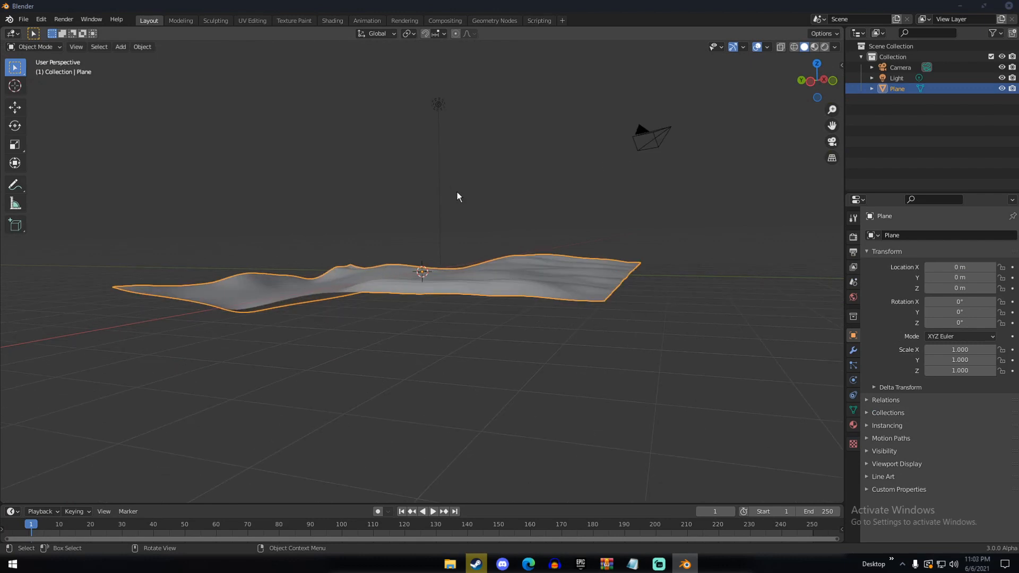
middle_click_drag(467, 192, 439, 199)
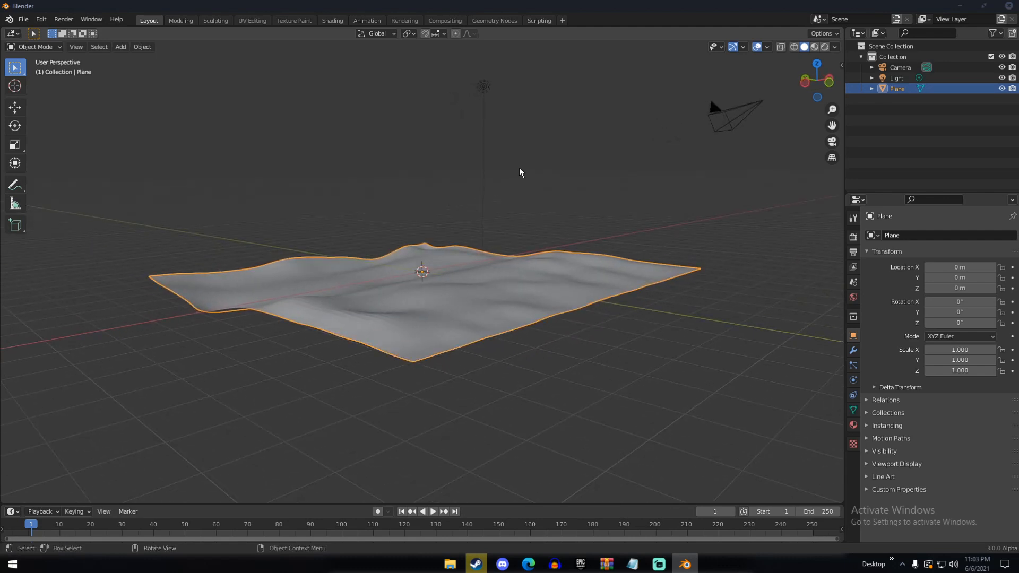
Add a second plane mesh and raise it about 0.5 m above the sculpted terrain
scroll(520, 300, "down", 5)
middle_click_drag(642, 308, 542, 250)
left_click(545, 251)
key("shift+a")
mouse_move(547, 247)
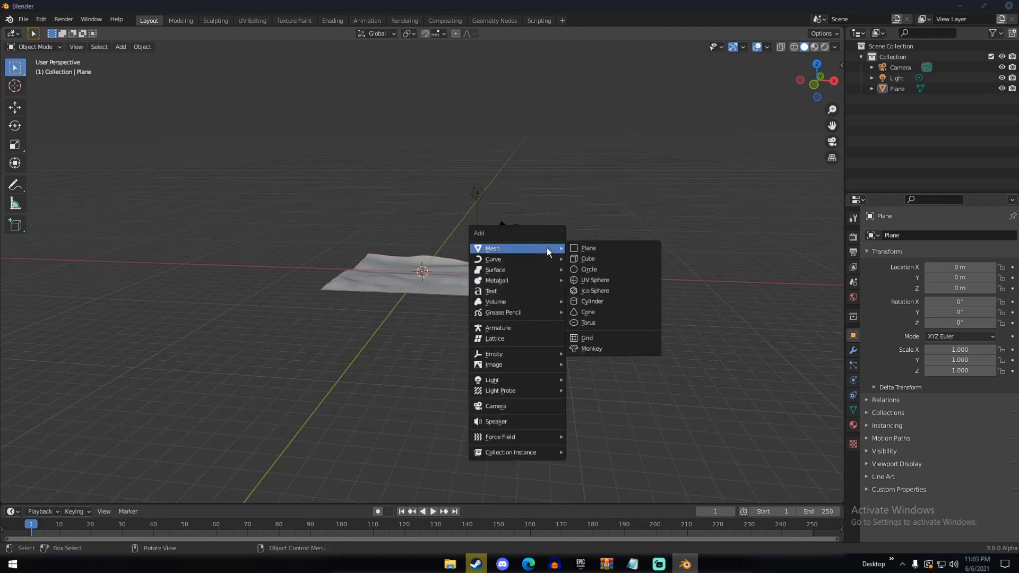
left_click(584, 247)
middle_click_drag(583, 248, 532, 324)
key("g")
left_click(514, 247)
Scale the new plane up by a factor of 7 to cover the terrain
type("s")
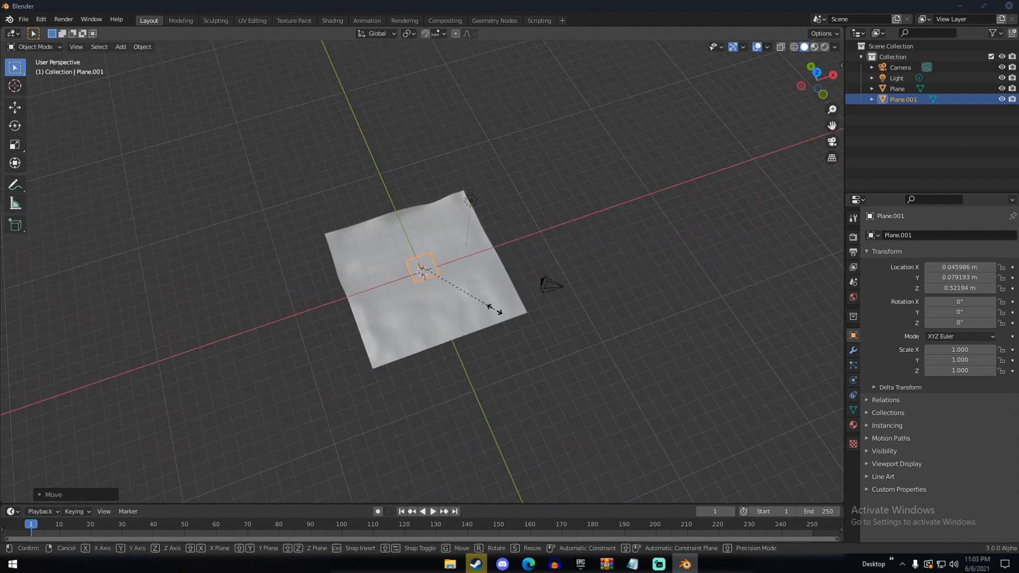
type("7")
key("Return")
middle_click_drag(500, 286, 536, 209)
Subdivide the new plane in Edit Mode with 100 cuts and return to Object Mode
key("Tab")
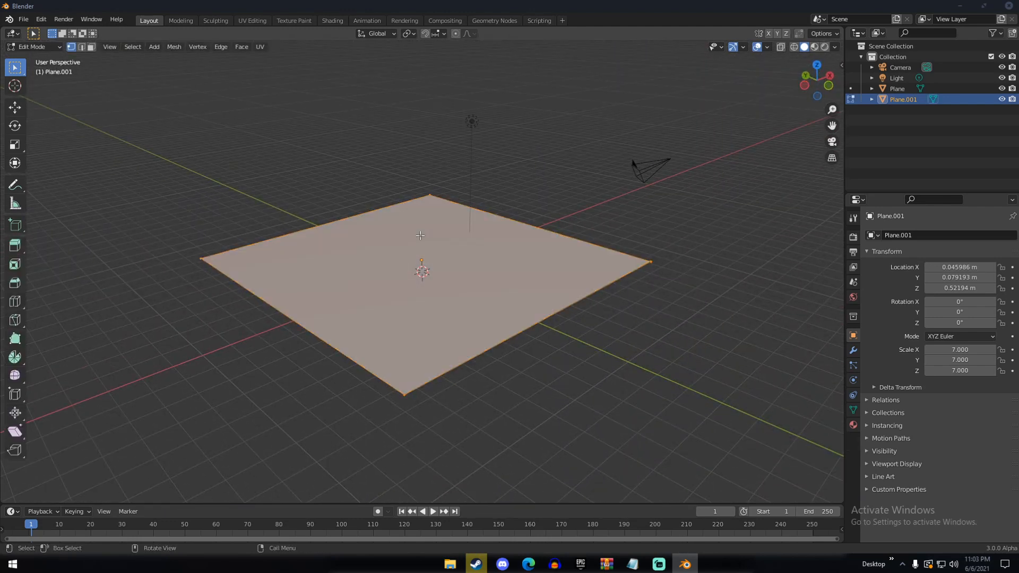
right_click(419, 235)
left_click(419, 234)
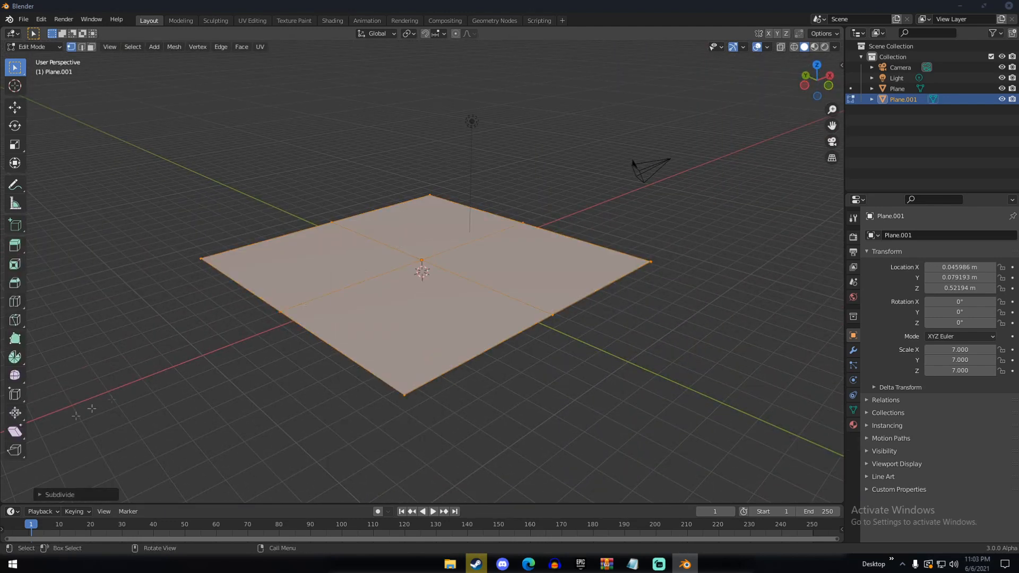
left_click(78, 496)
left_click(124, 422)
type("100")
key("Return")
key("Tab")
Add an Ocean modifier to the subdivided plane
middle_click_drag(338, 291, 665, 297)
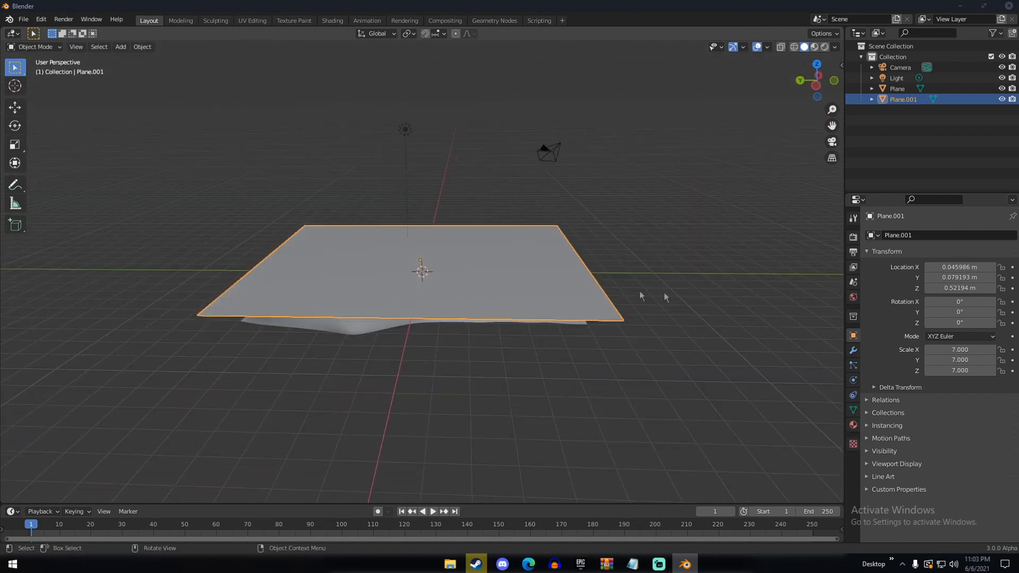
left_click(853, 353)
left_click(892, 238)
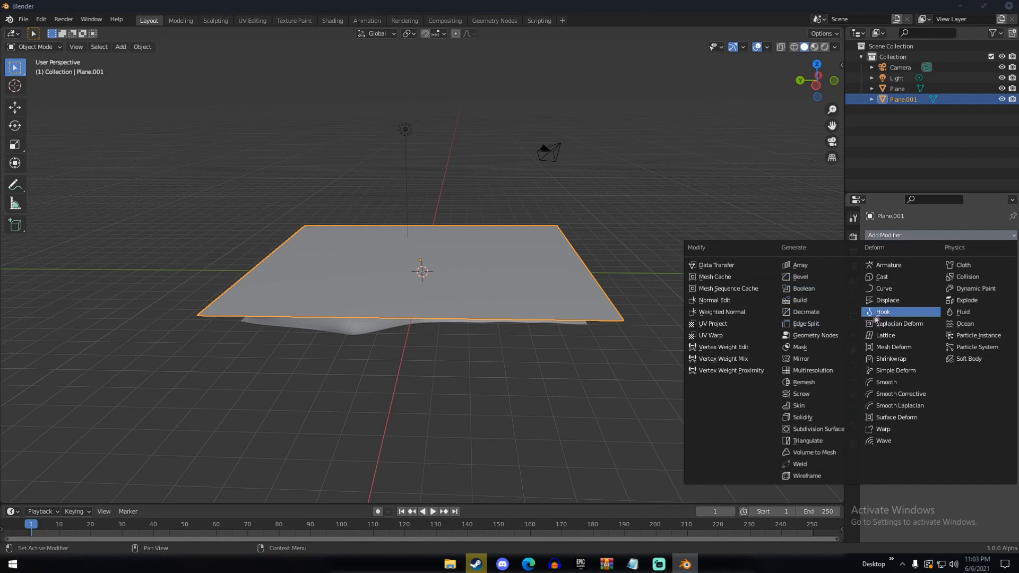
left_click(961, 325)
Set the Ocean modifier's size to 0.37, viewport resolution to 13 and render resolution to 15
scroll(600, 308, "down", 14)
middle_click_drag(545, 318, 495, 313)
scroll(568, 330, "up", 4)
scroll(508, 309, "up", 1)
scroll(472, 302, "down", 4)
left_click_drag(972, 350, 937, 351)
scroll(759, 341, "up", 7)
left_click_drag(955, 302, 979, 303)
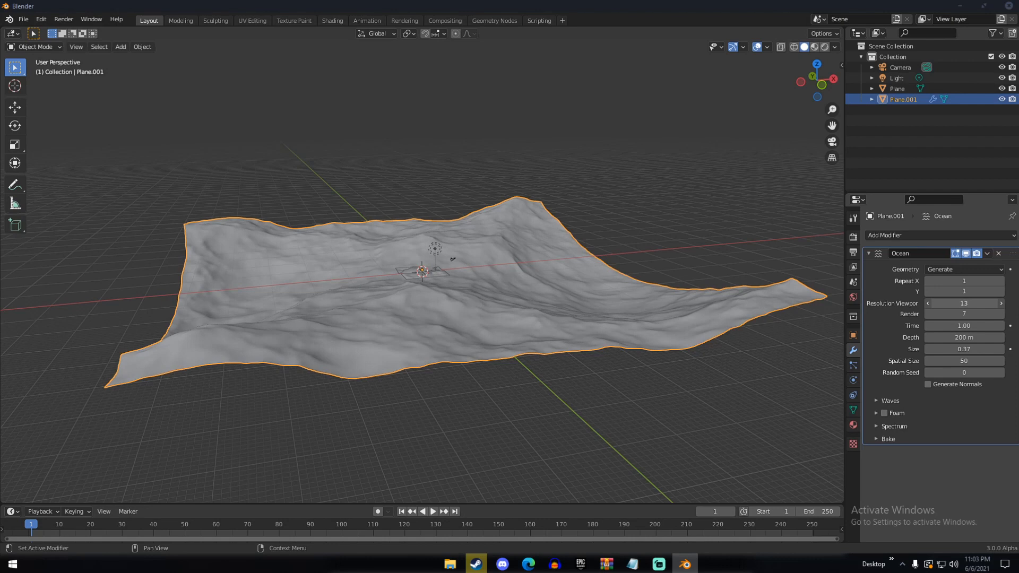
left_click_drag(963, 315, 969, 314)
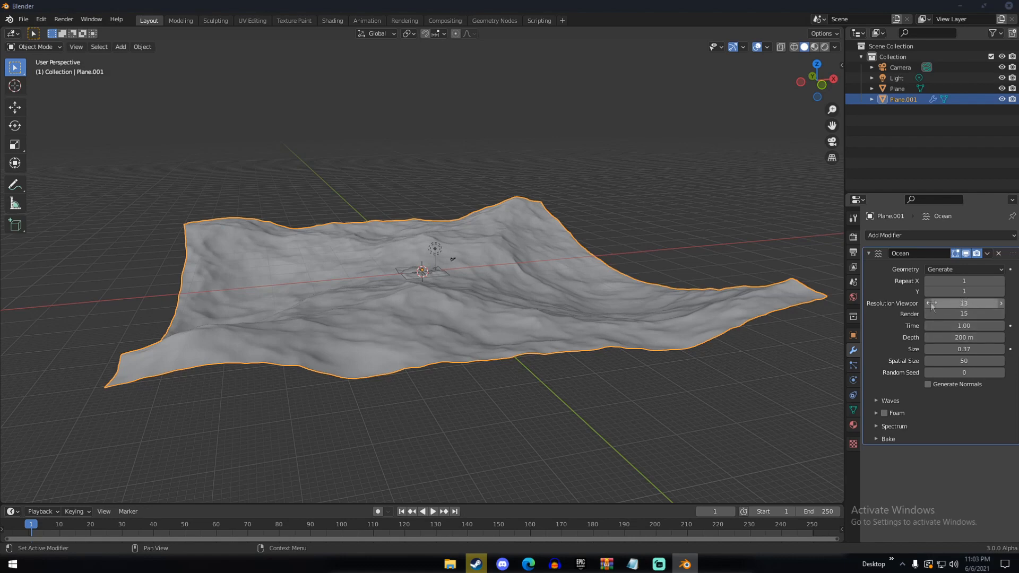
Set the Ocean modifier's time to 8.07, depth to 201 m and size to 0.65
middle_click_drag(522, 301, 598, 327)
scroll(598, 328, "down", 5)
middle_click_drag(499, 318, 541, 318)
scroll(548, 311, "up", 5)
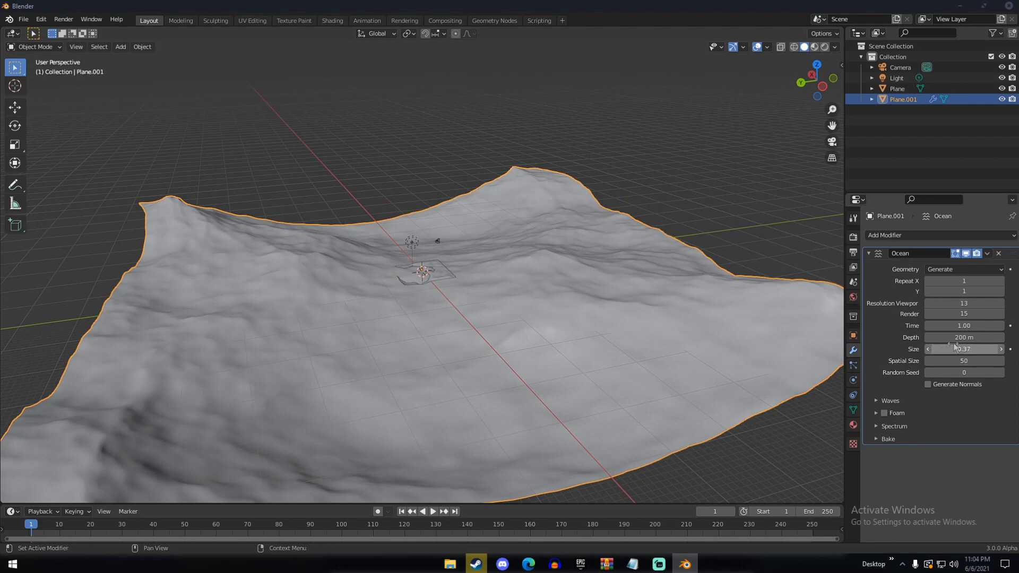
left_click_drag(963, 326, 984, 325)
middle_click_drag(568, 280, 724, 346)
left_click_drag(964, 349, 978, 349)
Scale the ocean plane down until it is slightly larger than the sculpted terrain
key("s")
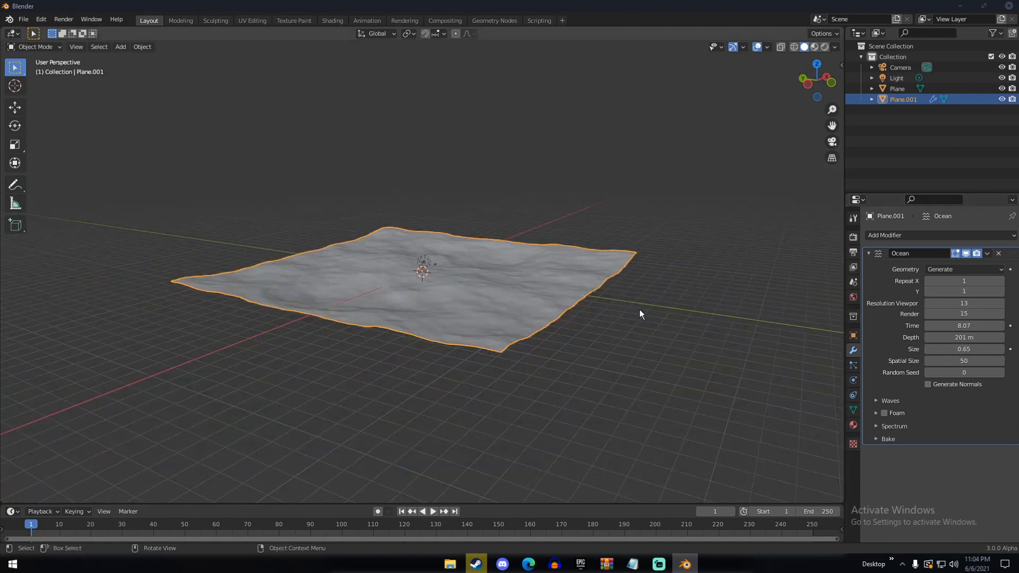
left_click(434, 276)
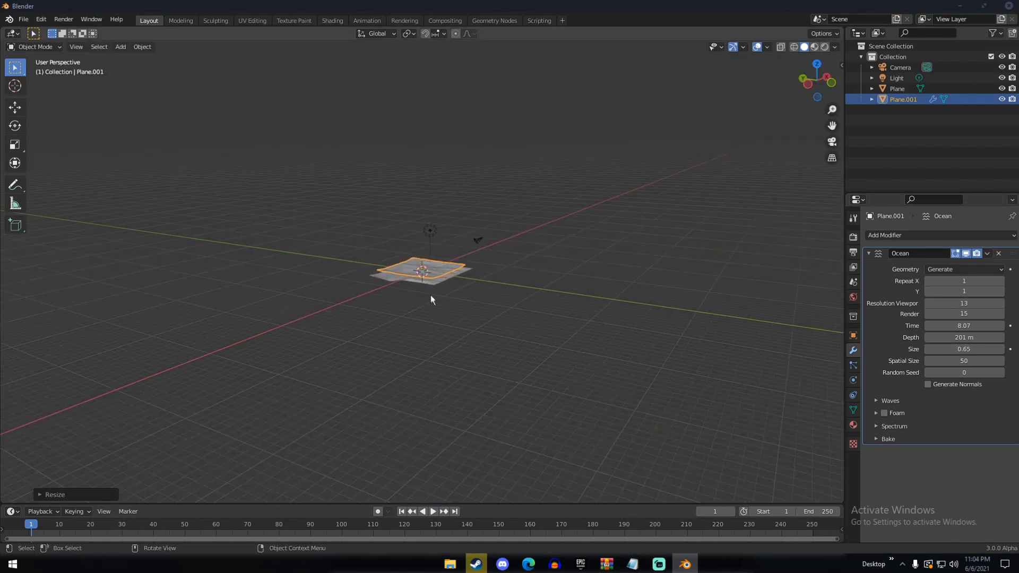
scroll(440, 292, "up", 5)
middle_click_drag(444, 290, 546, 282)
scroll(504, 285, "up", 2)
mouse_move(480, 286)
middle_mouse_down()
mouse_move(557, 287)
mouse_move(504, 270)
mouse_move(495, 281)
middle_mouse_up()
scroll(557, 287, "up", 1)
key("s")
left_click(590, 292)
scroll(504, 270, "up", 4)
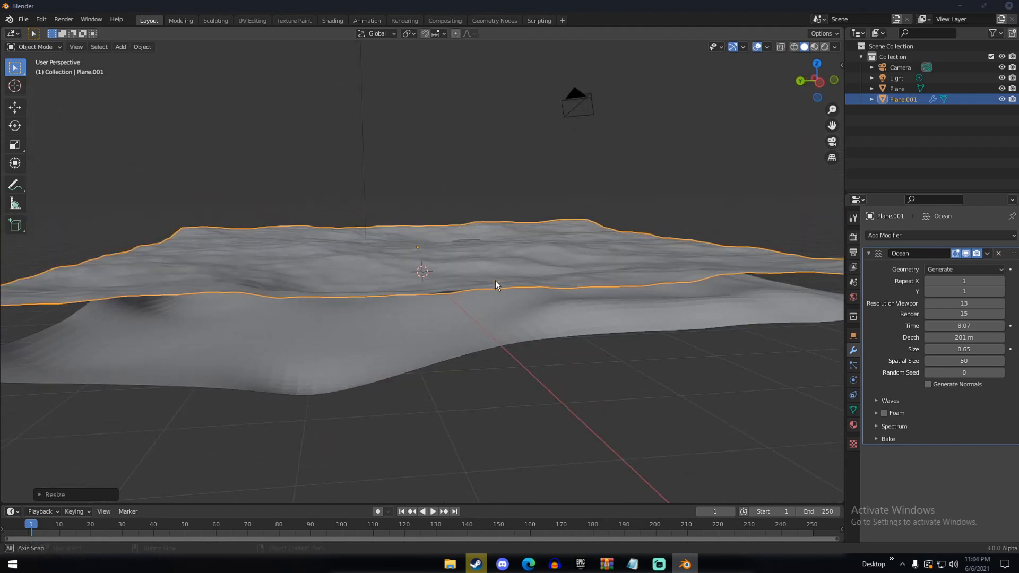
Move the ocean about 3 m along Y and 0.6 m down so the dunes emerge as a shoreline
key("g")
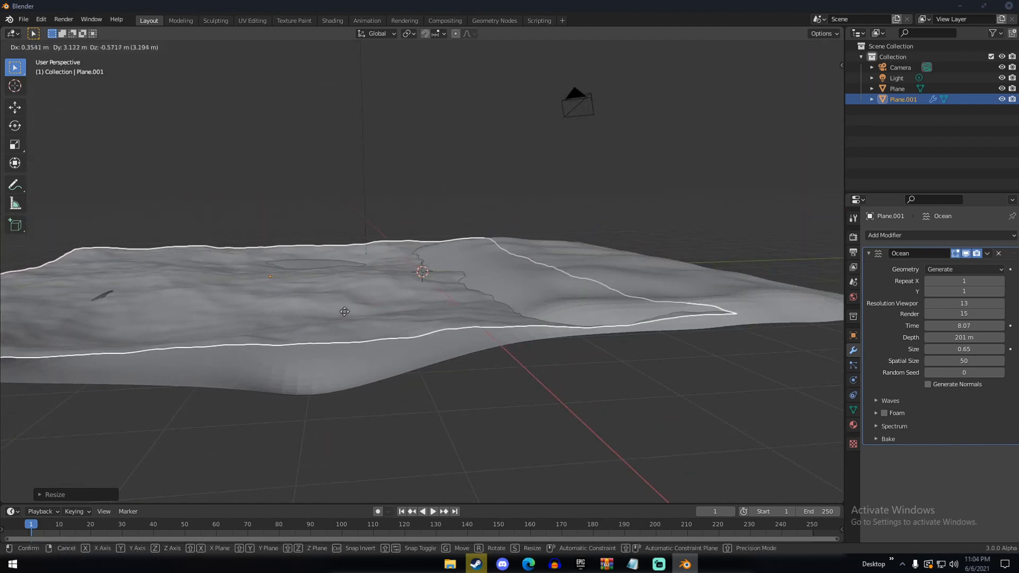
left_click(354, 307)
middle_click_drag(355, 308, 447, 310)
scroll(584, 297, "down", 5)
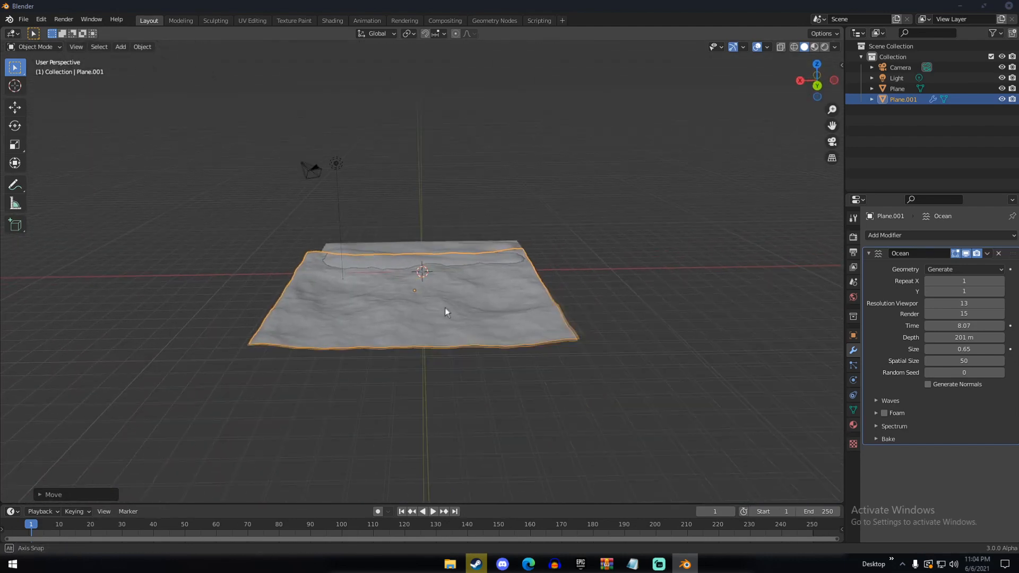
scroll(441, 316, "up", 6)
Select the terrain for sculpting and fill the gap in the shoreline's corner using the Smooth and Draw brushes
left_click(355, 257)
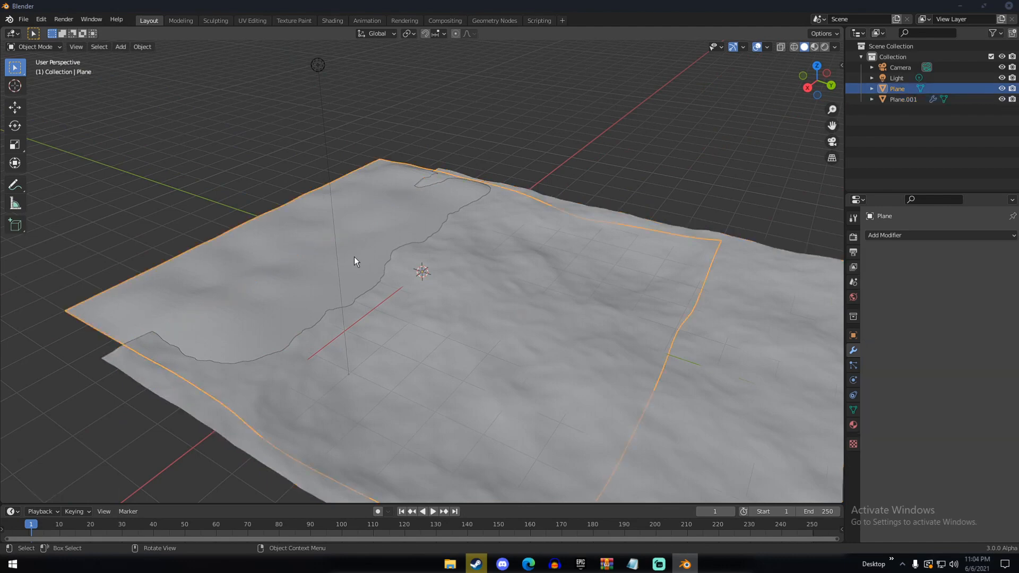
middle_click_drag(355, 257, 420, 255)
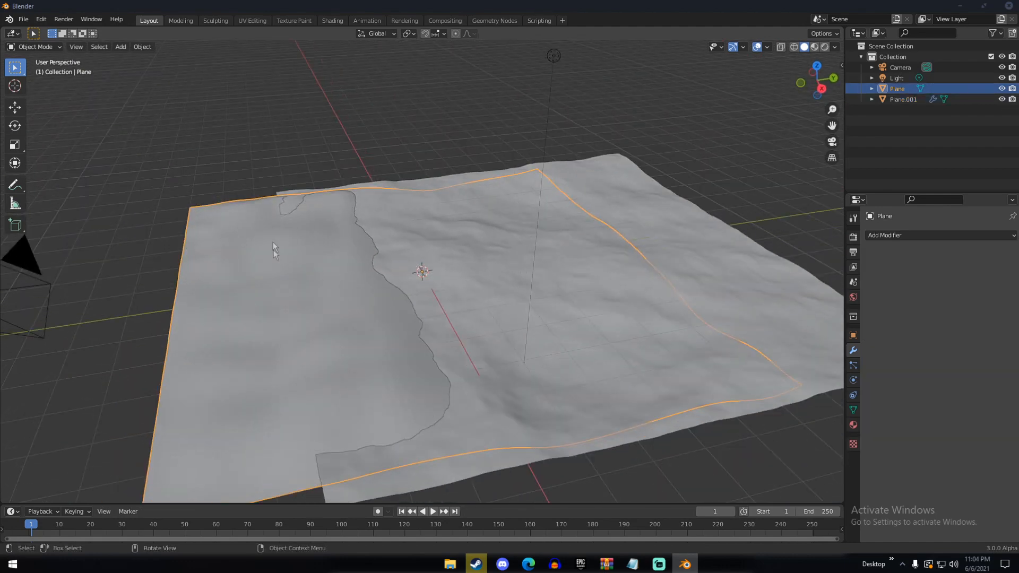
left_click(215, 20)
mouse_move(175, 233)
middle_mouse_down()
mouse_move(249, 307)
mouse_move(344, 285)
mouse_move(350, 296)
middle_mouse_up()
scroll(246, 307, "up", 3)
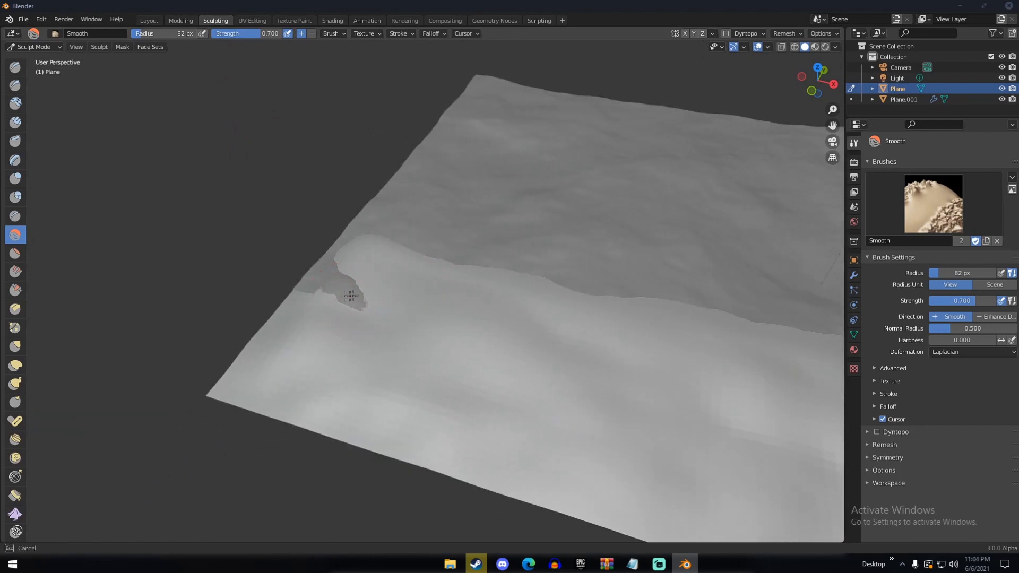
mouse_move(315, 292)
left_mouse_down()
mouse_move(339, 282)
mouse_move(322, 288)
left_mouse_up()
key("x")
middle_click_drag(382, 276, 429, 264)
key("shift+a")
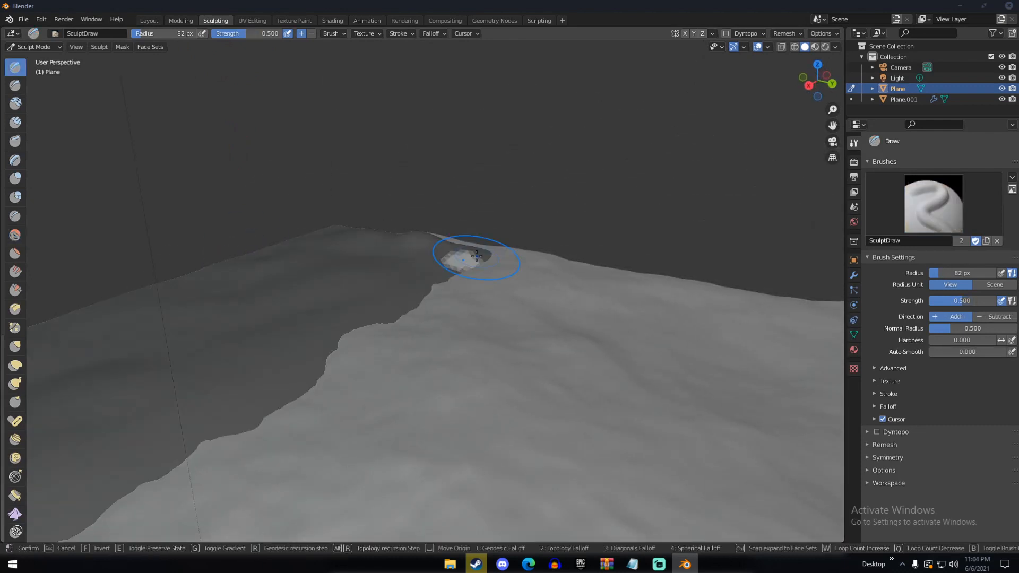
key("Escape")
middle_click_drag(467, 253, 419, 250)
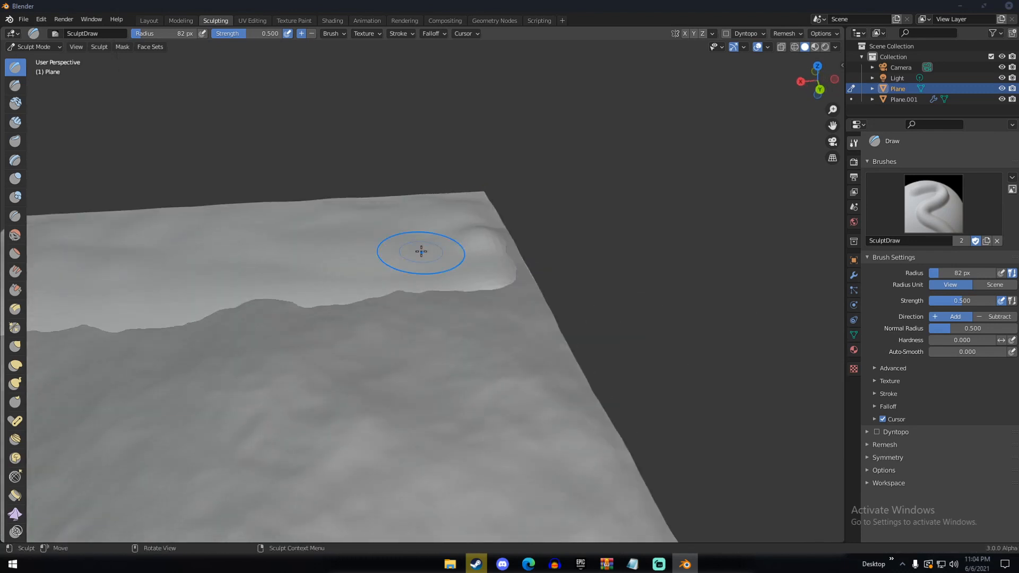
Soften the terrain along the waterline and its raised corner with the Smooth brush at strength 0.700
key("shift+s")
mouse_move(480, 270)
left_mouse_down()
mouse_move(451, 279)
mouse_move(445, 295)
left_mouse_up()
left_click_drag(322, 306, 192, 313)
scroll(192, 313, "down", 2)
middle_click_drag(218, 304, 229, 312)
mouse_move(200, 329)
left_mouse_down()
mouse_move(145, 326)
mouse_move(187, 191)
left_mouse_up()
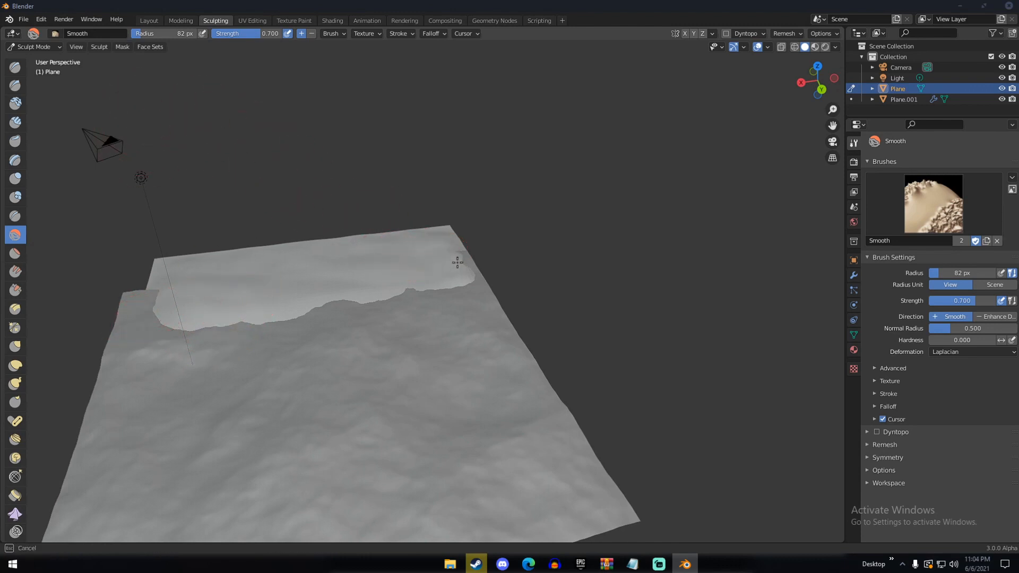
mouse_move(454, 262)
middle_mouse_down()
mouse_move(420, 239)
mouse_move(311, 223)
mouse_move(404, 227)
middle_mouse_up()
Return to the Layout workspace, shift the terrain along the X axis to line up with the ocean, and select the ocean plane
left_click(154, 19)
scroll(413, 203, "down", 2)
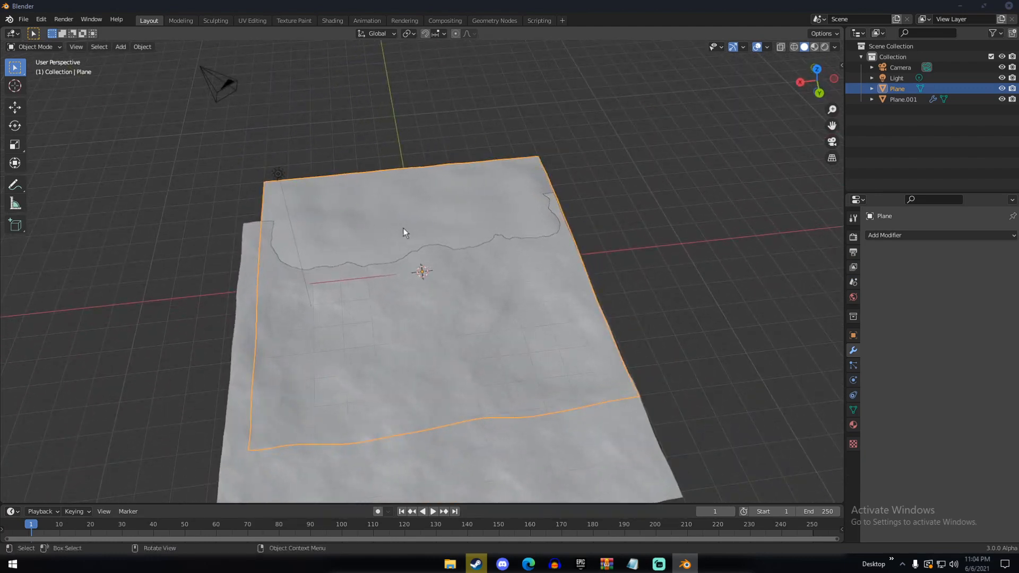
key("g")
key("x")
left_click(391, 228)
middle_click_drag(393, 228, 447, 243)
scroll(467, 224, "down", 6)
left_click(416, 249)
scroll(504, 233, "down", 4)
middle_click_drag(553, 230, 645, 267)
middle_click_drag(551, 211, 390, 216)
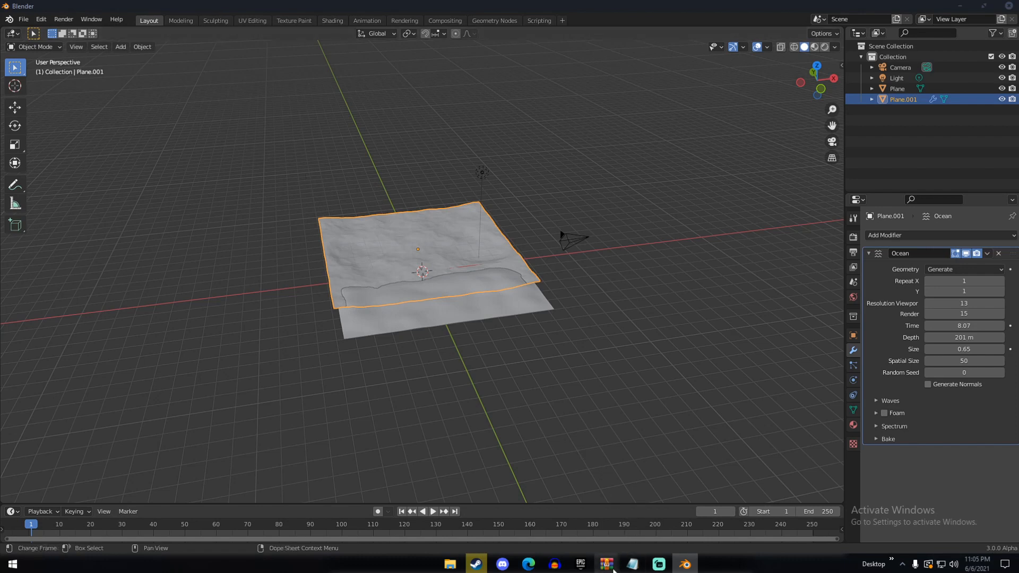
Switch to WinRAR and locate water.blend inside the procedural-water-shader.zip archive
mouse_move(614, 570)
left_click(615, 527)
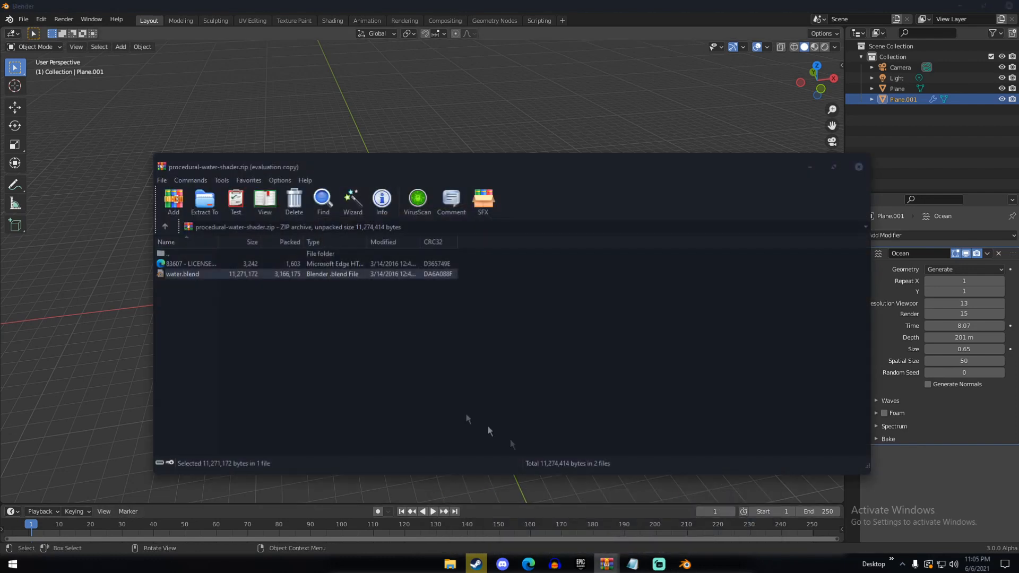
double_click(180, 253)
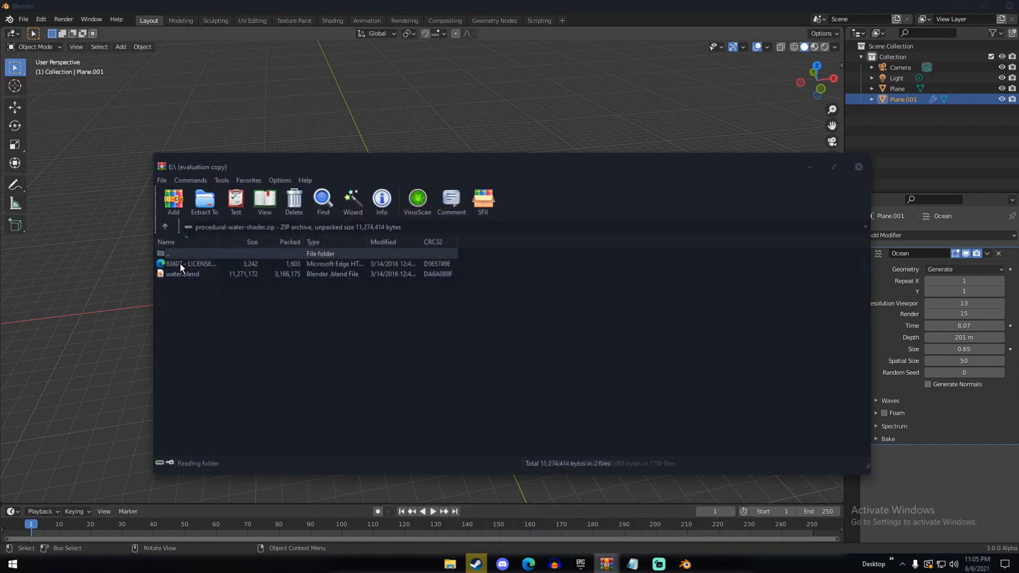
double_click(197, 447)
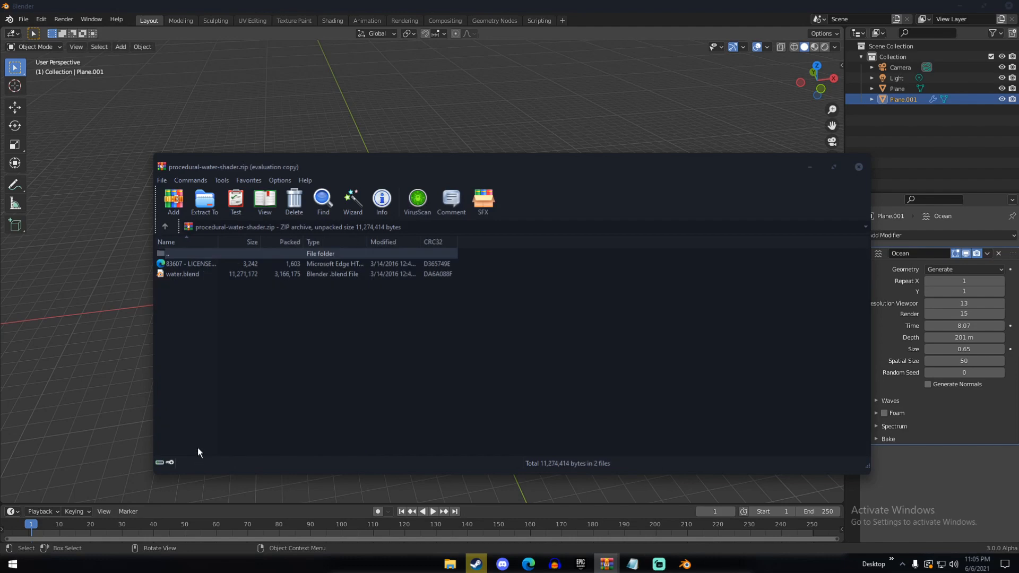
left_click(187, 275)
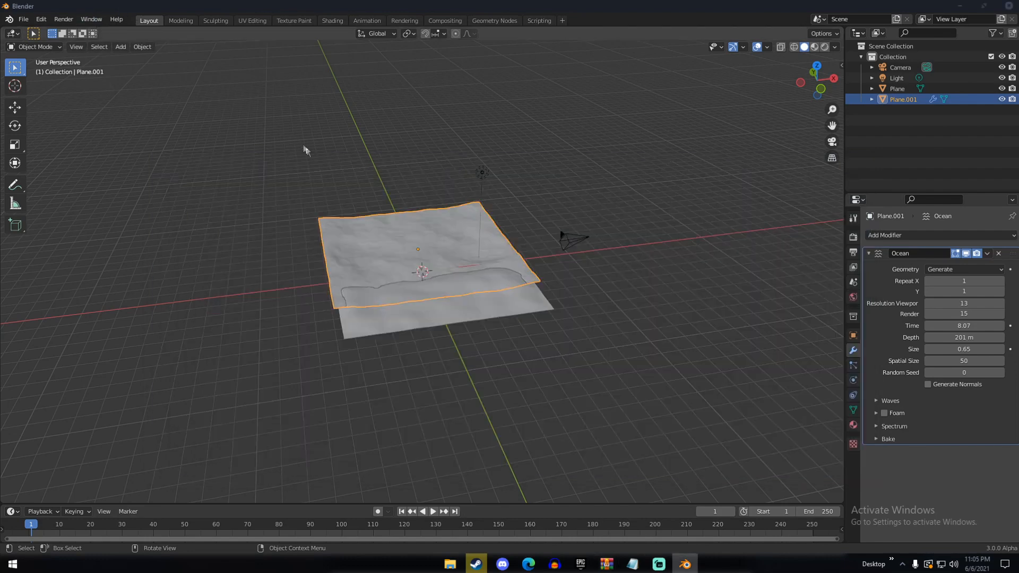
Append the Water material from water.blend in the Documents folder to the beach scene in Blender
middle_click_drag(299, 142, 396, 139)
left_click(383, 142)
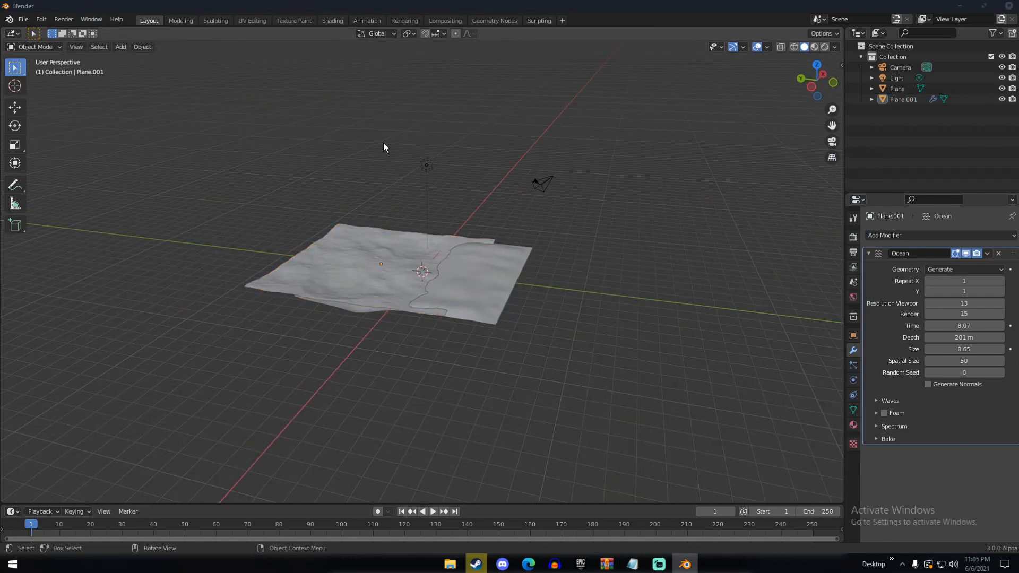
left_click(24, 20)
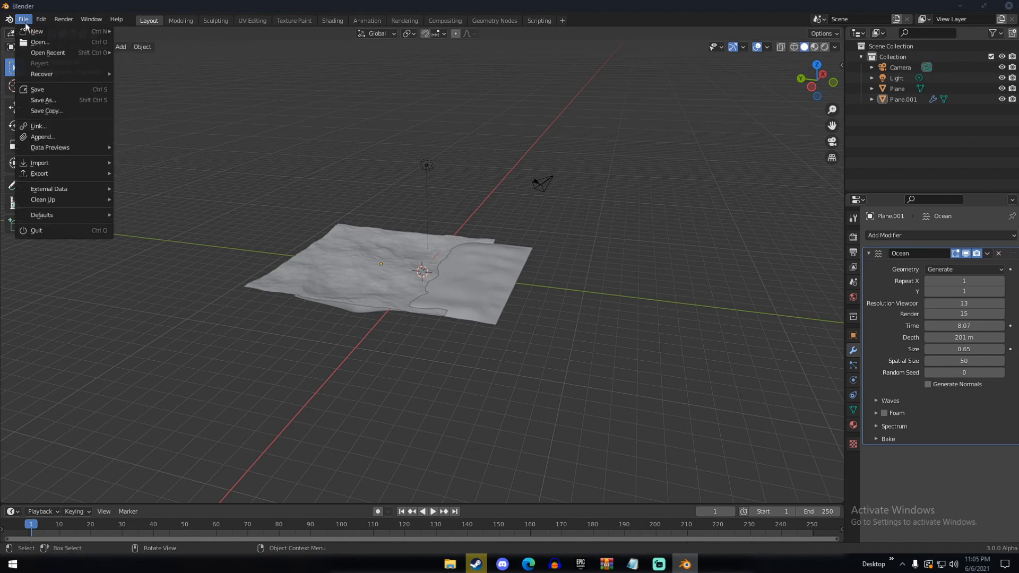
left_click(53, 135)
scroll(420, 284, "down", 10)
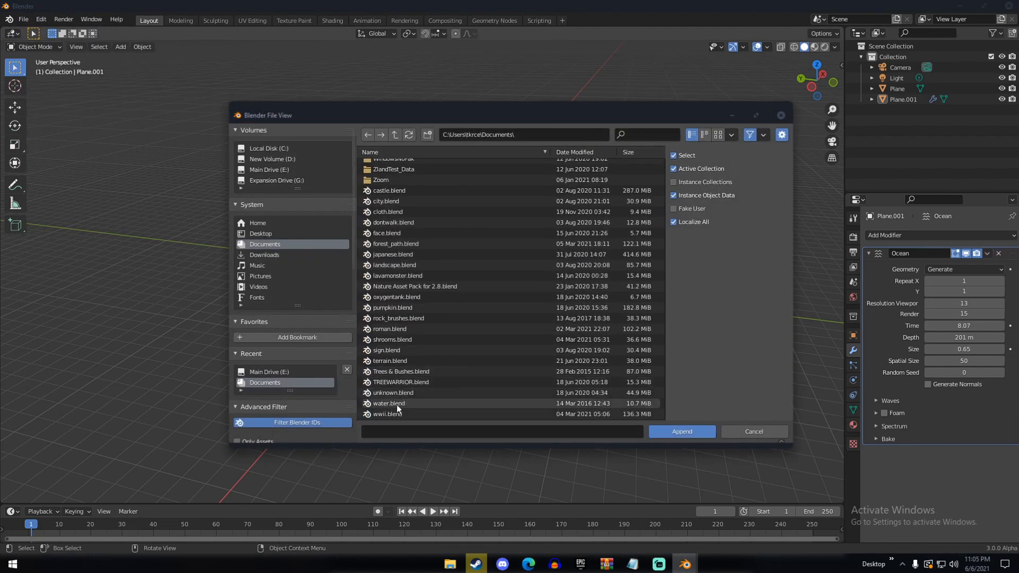
double_click(396, 405)
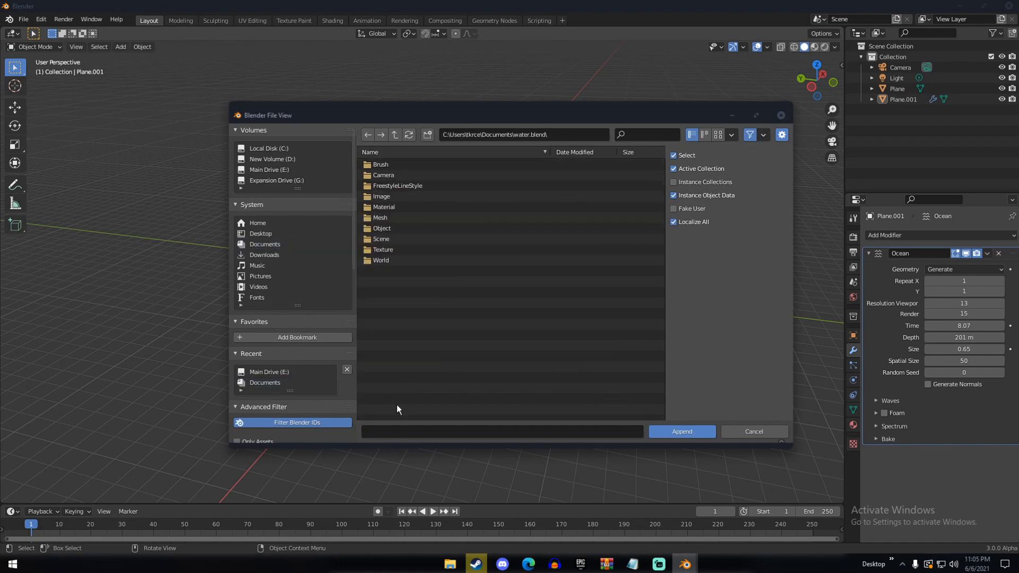
double_click(389, 207)
left_click(388, 228)
double_click(387, 229)
middle_click_drag(383, 238, 555, 309)
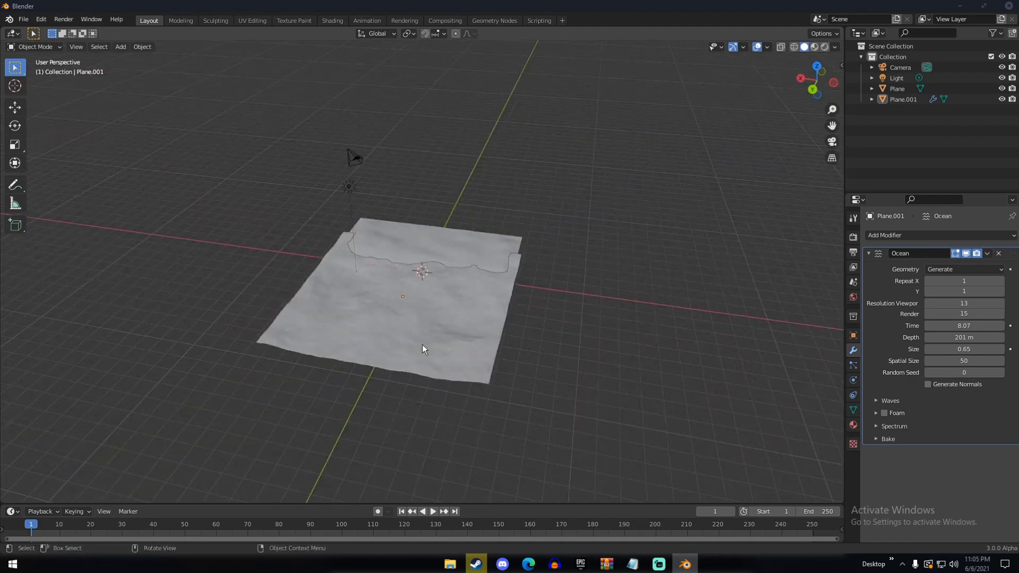
Select the ocean plane and assign the Water material to it
left_click(422, 345)
middle_click_drag(422, 345, 544, 306)
scroll(449, 355, "up", 4)
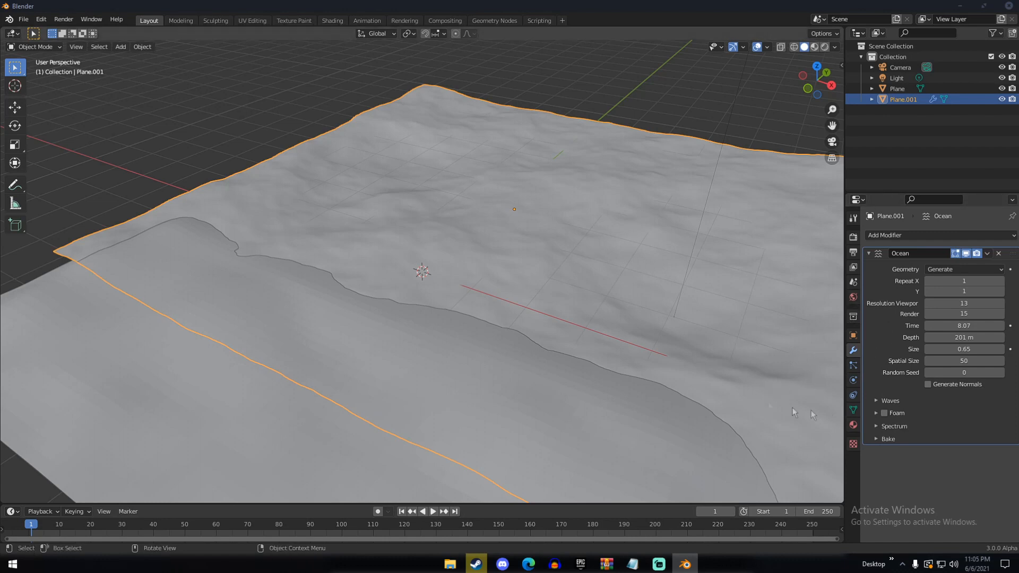
left_click(853, 425)
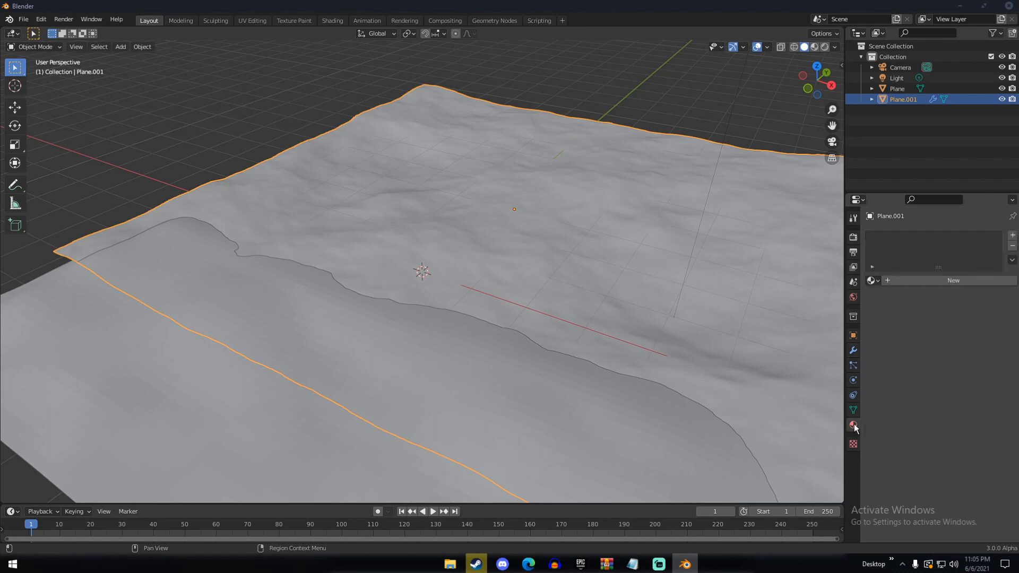
left_click(874, 281)
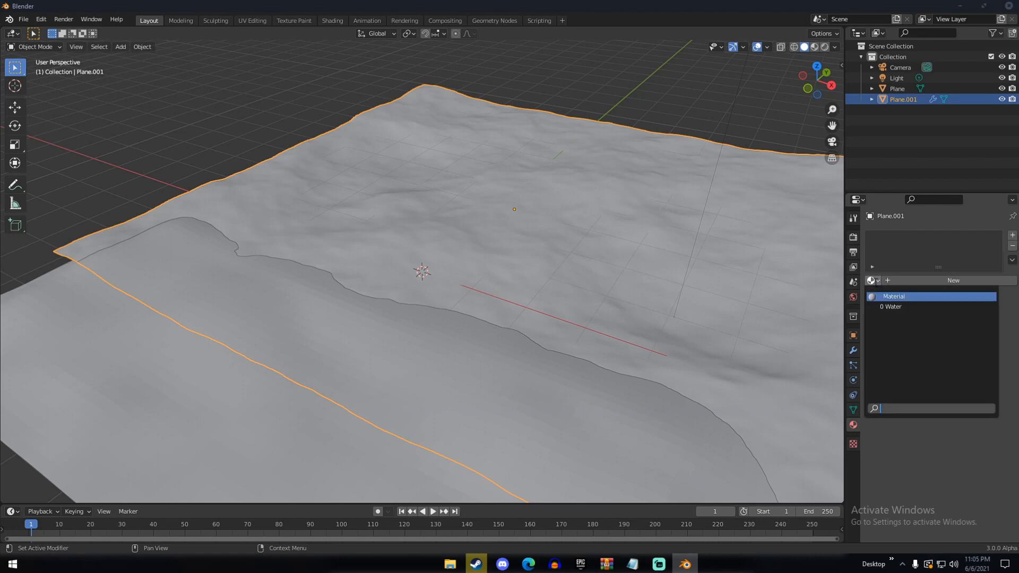
left_click(893, 306)
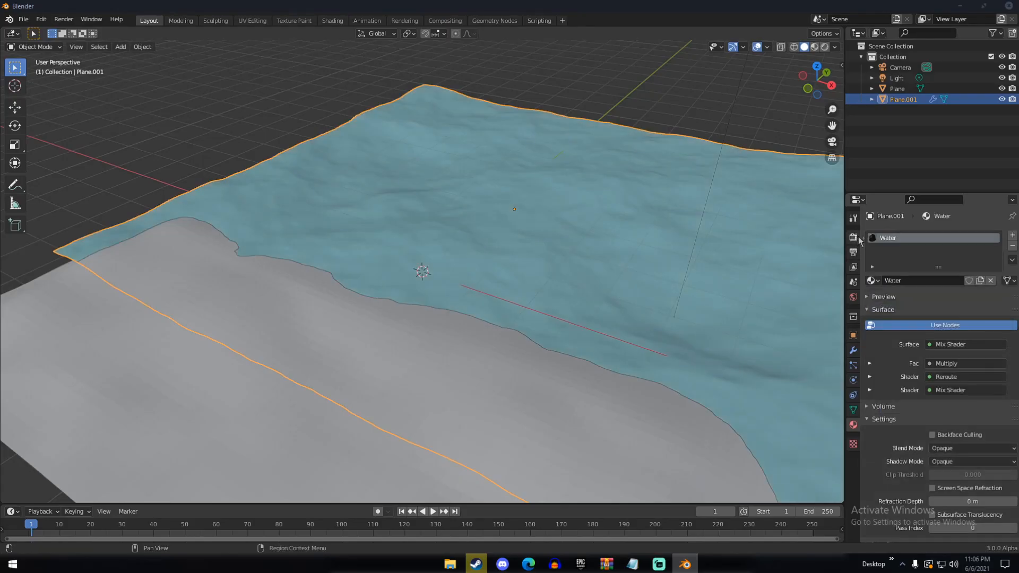
Set the scene's render engine to Cycles and its device to GPU Compute
scroll(571, 276, "down", 6)
middle_click_drag(571, 276, 639, 289)
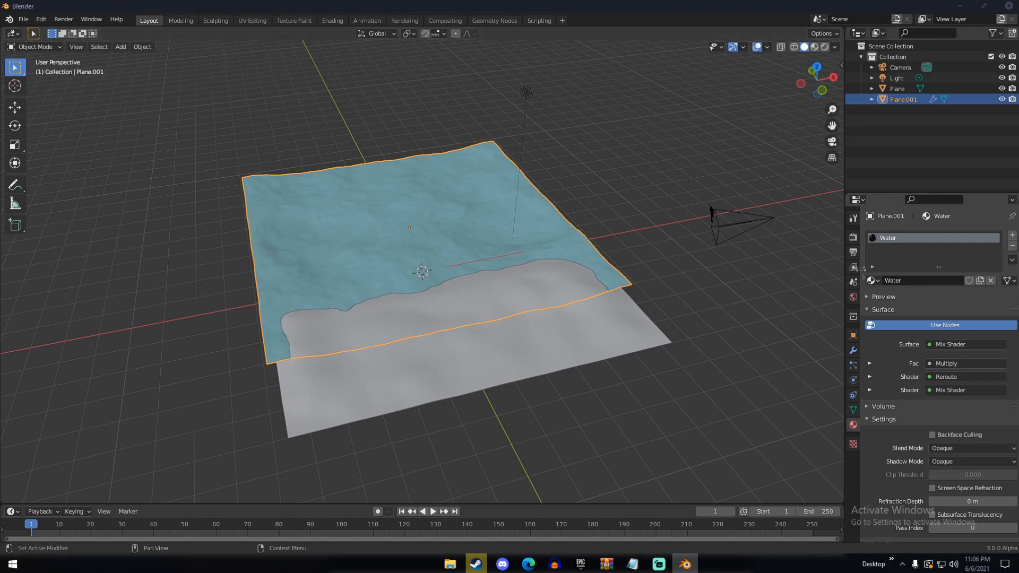
left_click(853, 238)
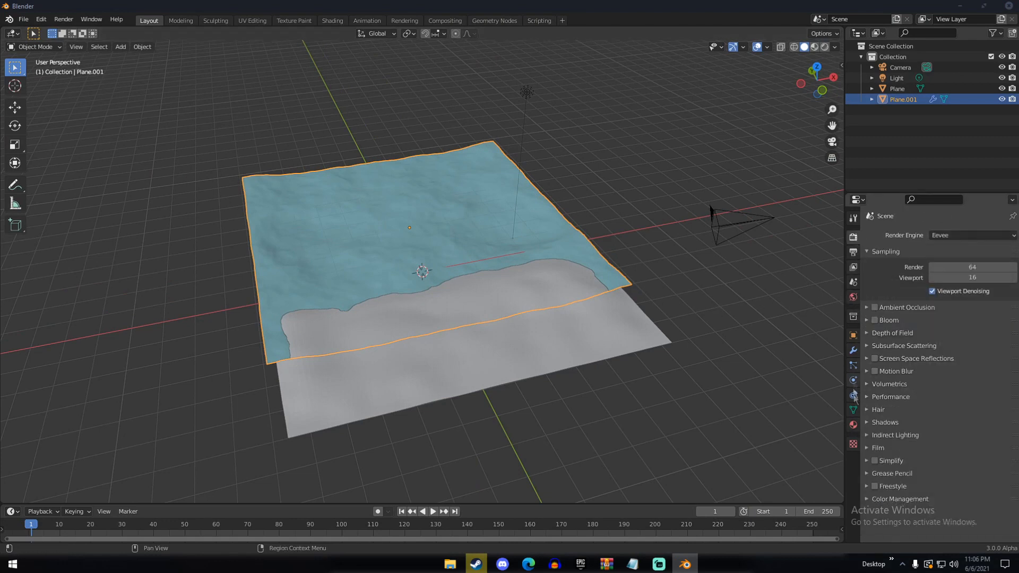
left_click(853, 425)
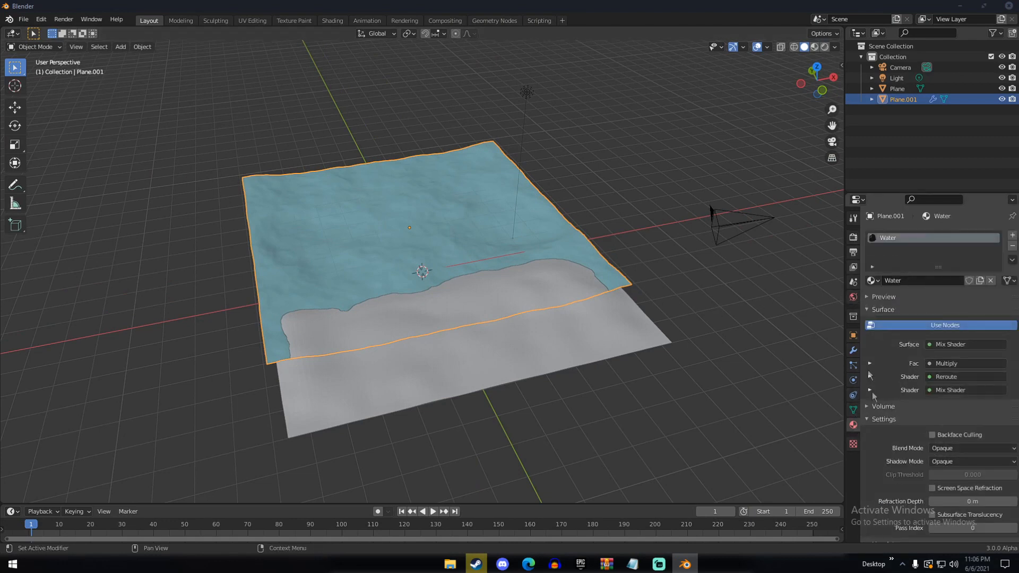
left_click(852, 237)
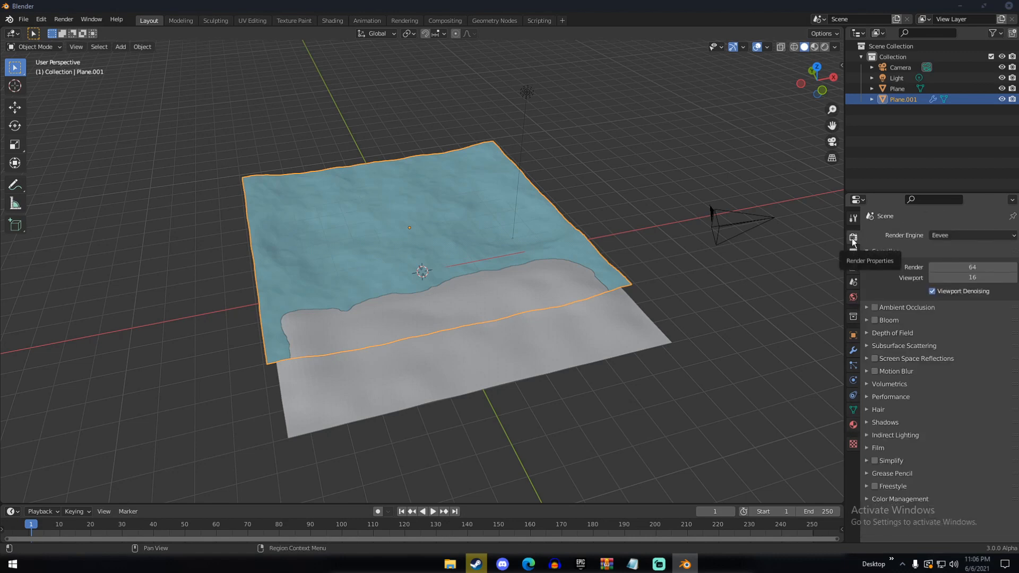
left_click(943, 237)
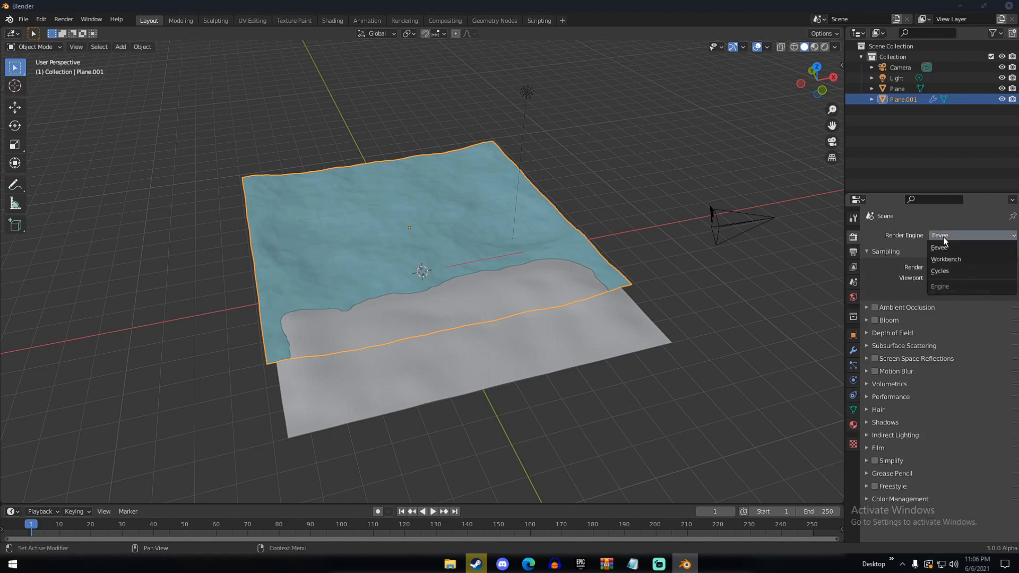
left_click(943, 266)
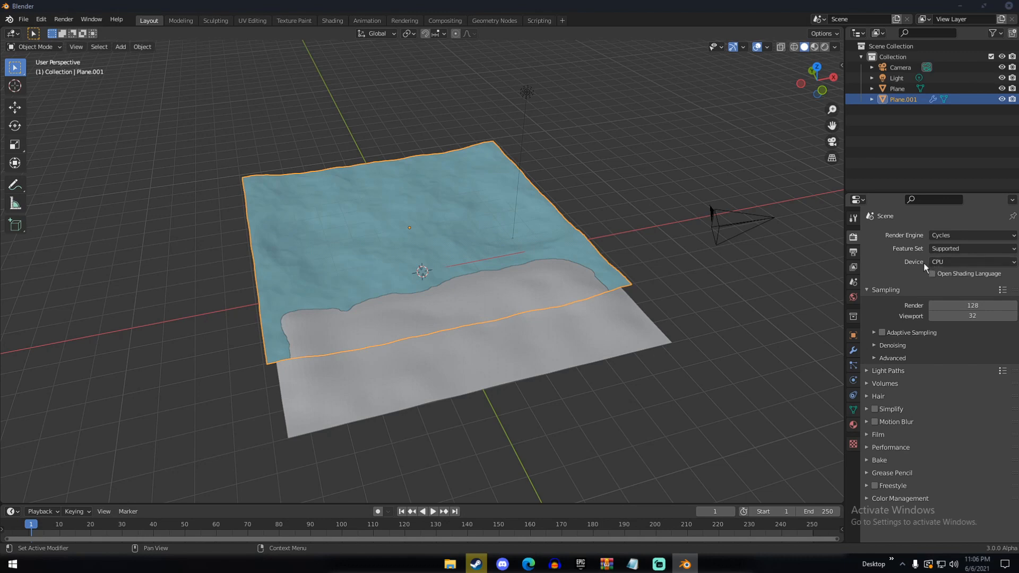
left_click(937, 263)
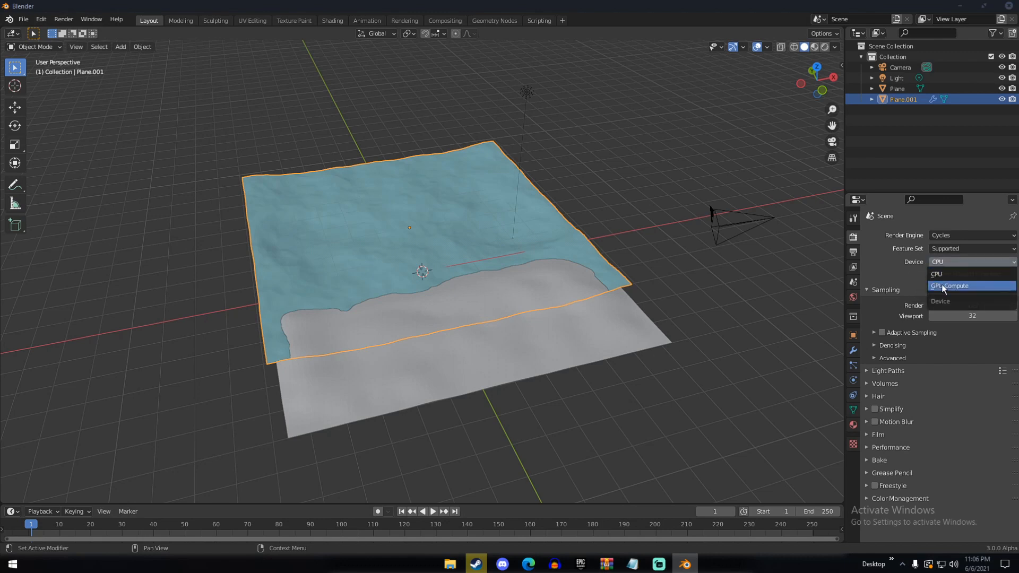
left_click(938, 277)
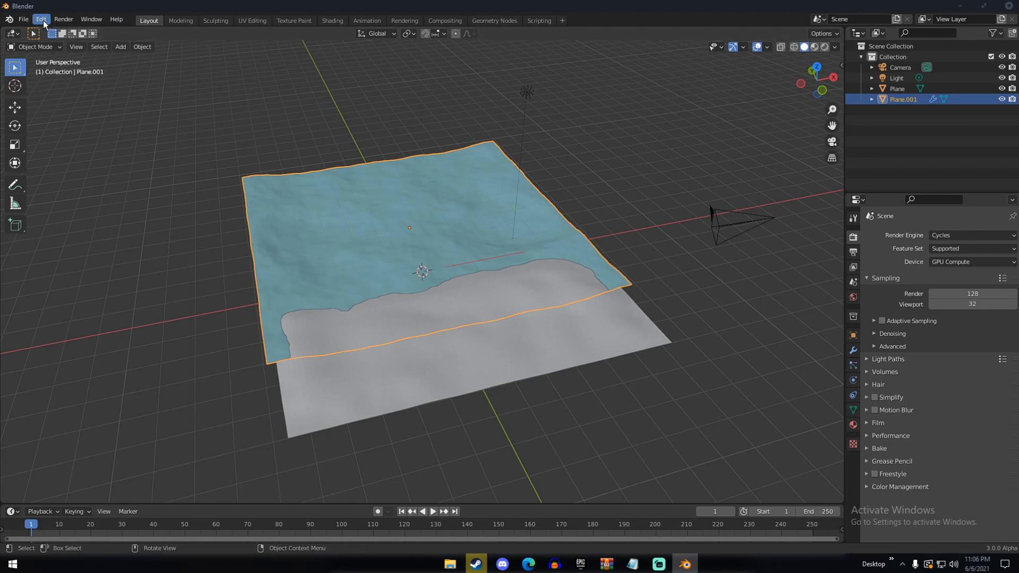
Check the Cycles render device selection in the system preferences and close the preferences
left_click(44, 24)
left_click(58, 167)
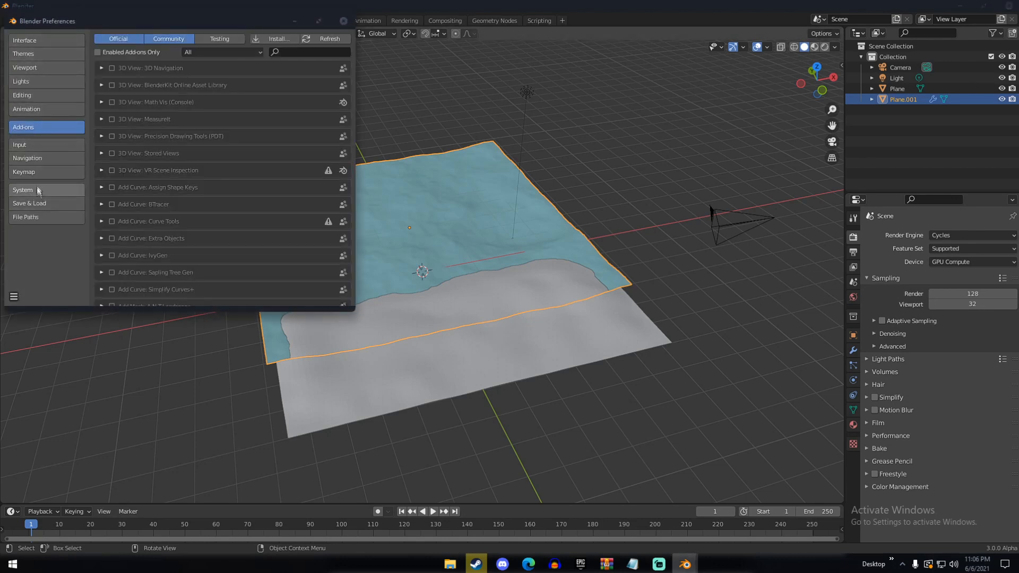
left_click(37, 190)
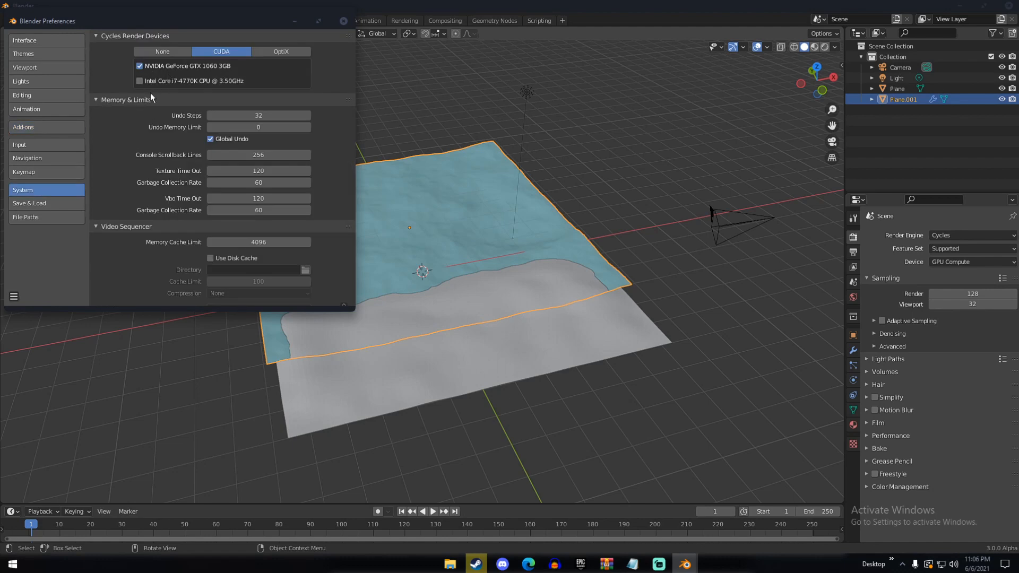
left_click(345, 22)
Examine the sand terrain and shoreline from several angles and distances for a suitable camera viewpoint
scroll(477, 118, "down", 8)
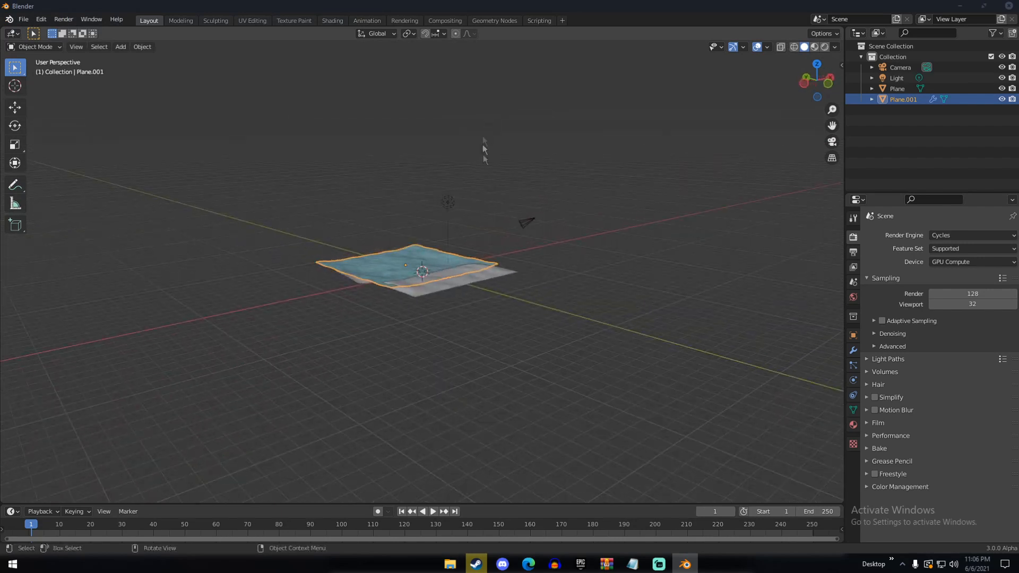
scroll(484, 138, "up", 6)
middle_click_drag(491, 255, 411, 227)
left_click(407, 312)
scroll(339, 308, "up", 4)
scroll(411, 227, "down", 4)
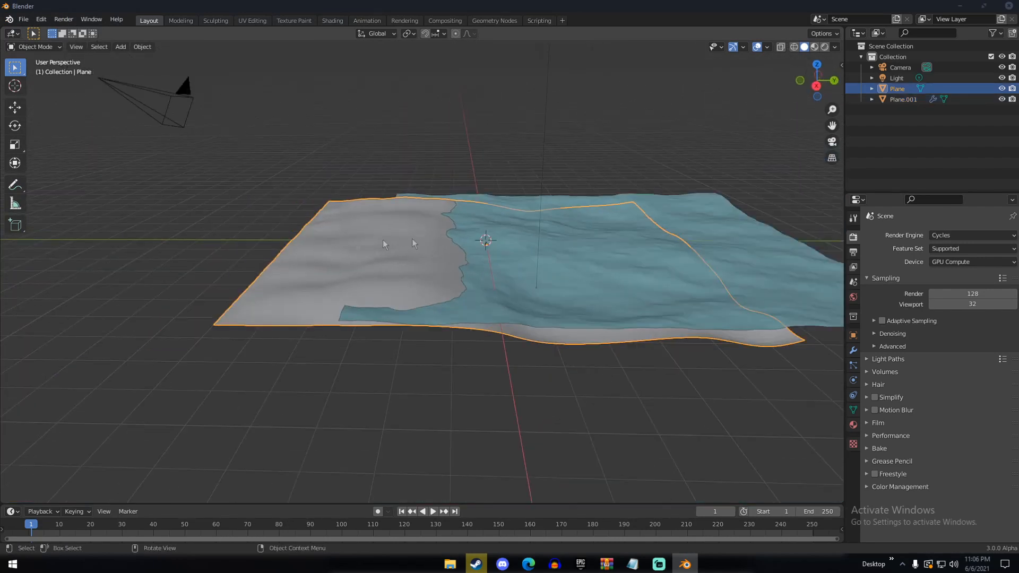
left_click(521, 256)
middle_click_drag(521, 256, 360, 241)
left_click(381, 228)
scroll(346, 304, "up", 8)
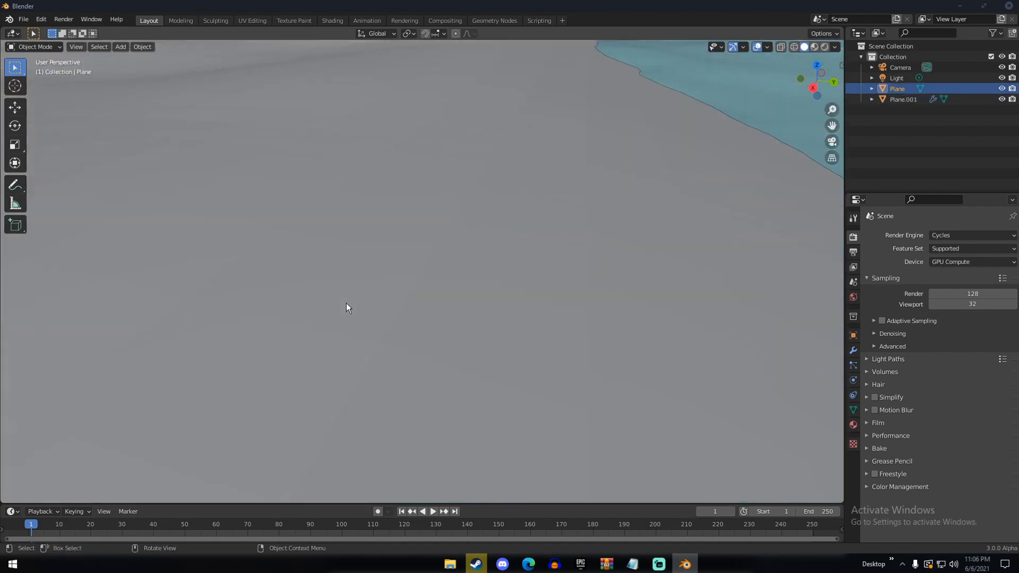
middle_click_drag(345, 304, 435, 291)
scroll(319, 286, "down", 5)
middle_click_drag(333, 265, 398, 259)
scroll(419, 275, "down", 3)
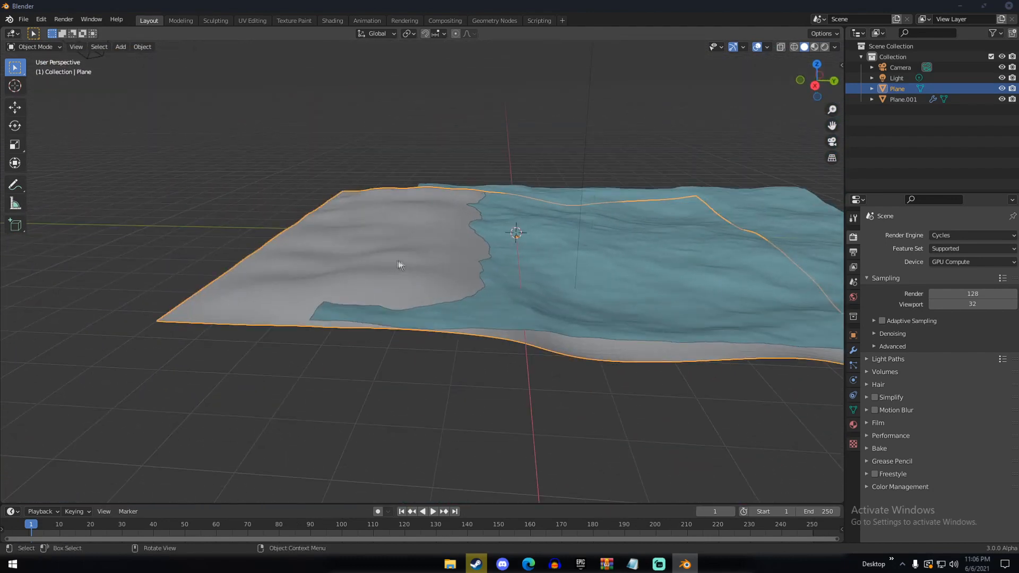
right_click(381, 231)
left_click(339, 233)
scroll(345, 243, "up", 5)
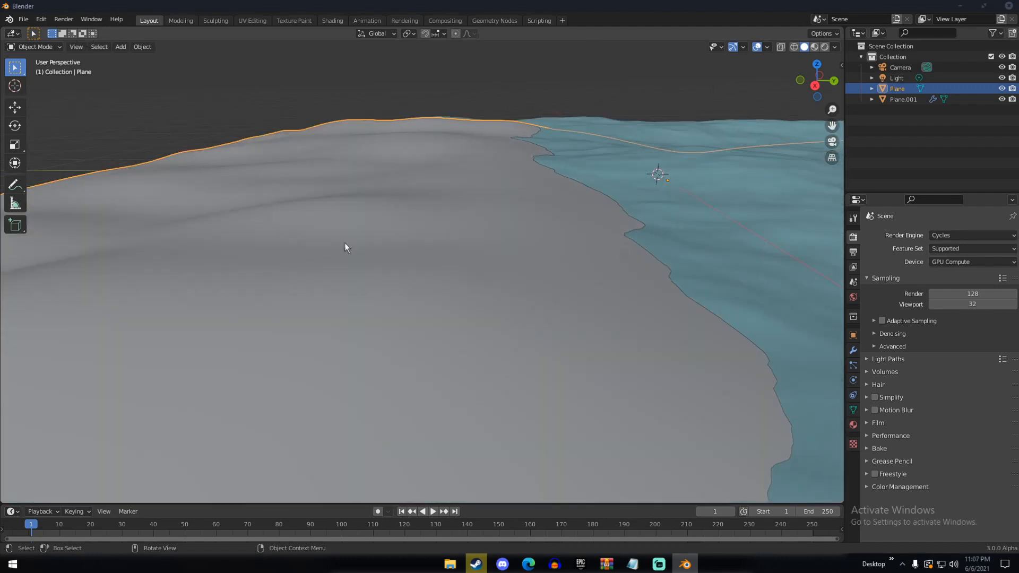
Align the camera to a low view across the dunes toward the ocean
mouse_move(345, 245)
middle_mouse_down()
mouse_move(329, 277)
mouse_move(376, 237)
mouse_move(464, 233)
mouse_move(495, 132)
mouse_move(511, 216)
mouse_move(479, 191)
mouse_move(536, 244)
mouse_move(536, 259)
mouse_move(514, 250)
mouse_move(501, 260)
mouse_move(498, 241)
mouse_move(532, 278)
mouse_move(553, 255)
middle_mouse_up()
scroll(329, 277, "down", 5)
scroll(375, 237, "down", 4)
left_click(492, 133)
scroll(512, 216, "up", 4)
scroll(492, 251, "up", 2)
key("ctrl")
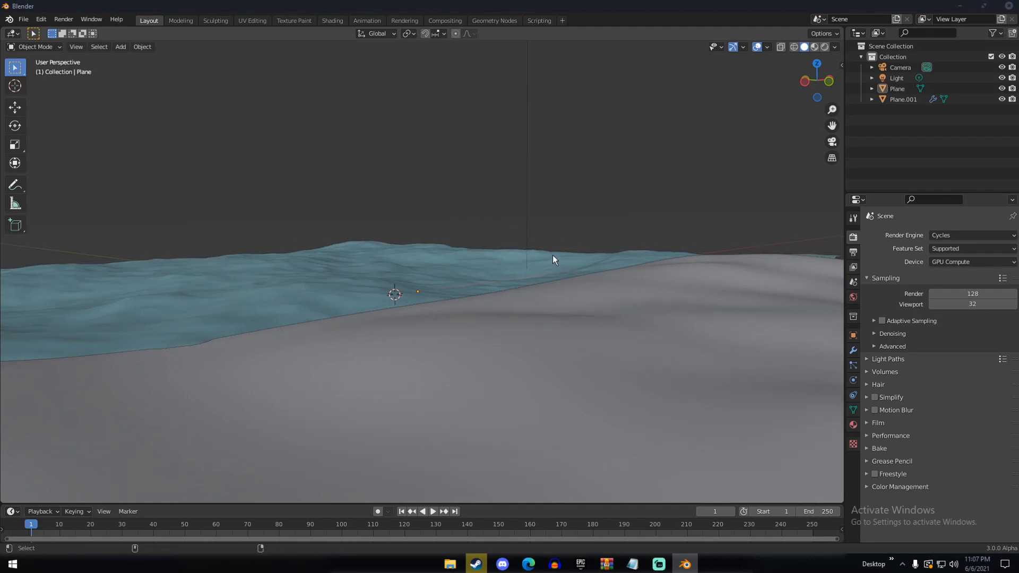
key("ctrl+alt+KP_0")
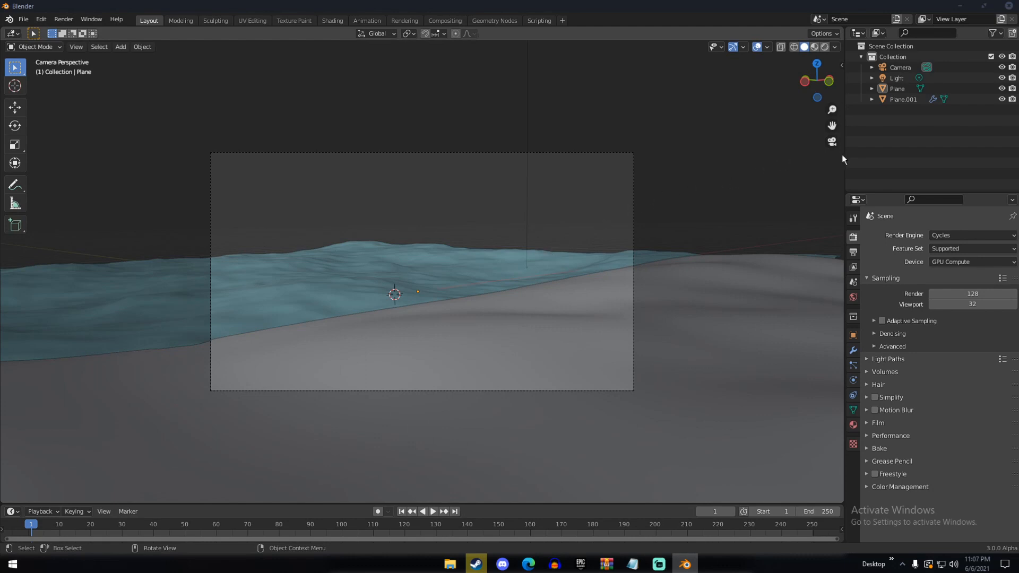
Select the camera and move it slightly backward along its local Z axis
left_click(902, 68)
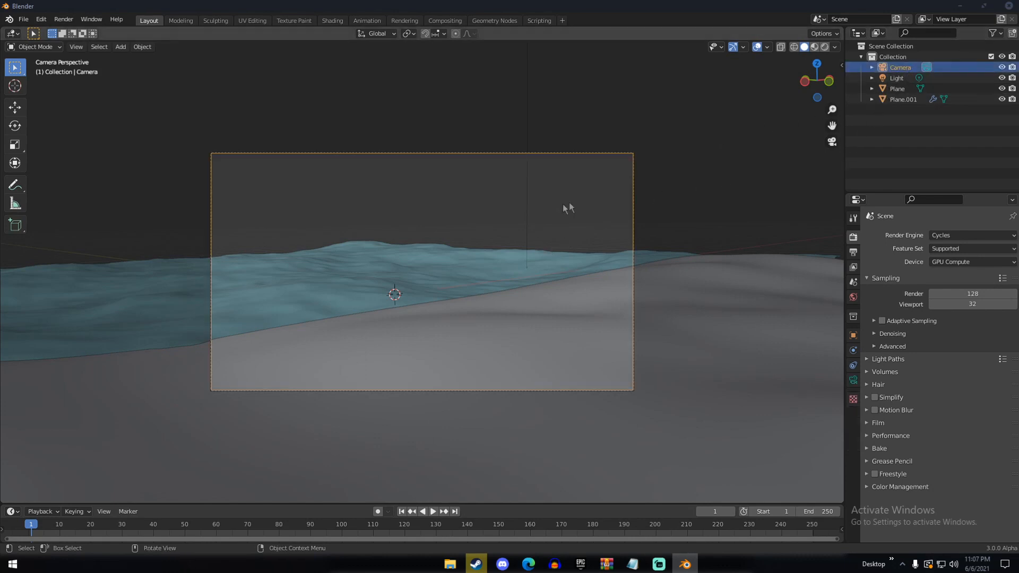
key("g")
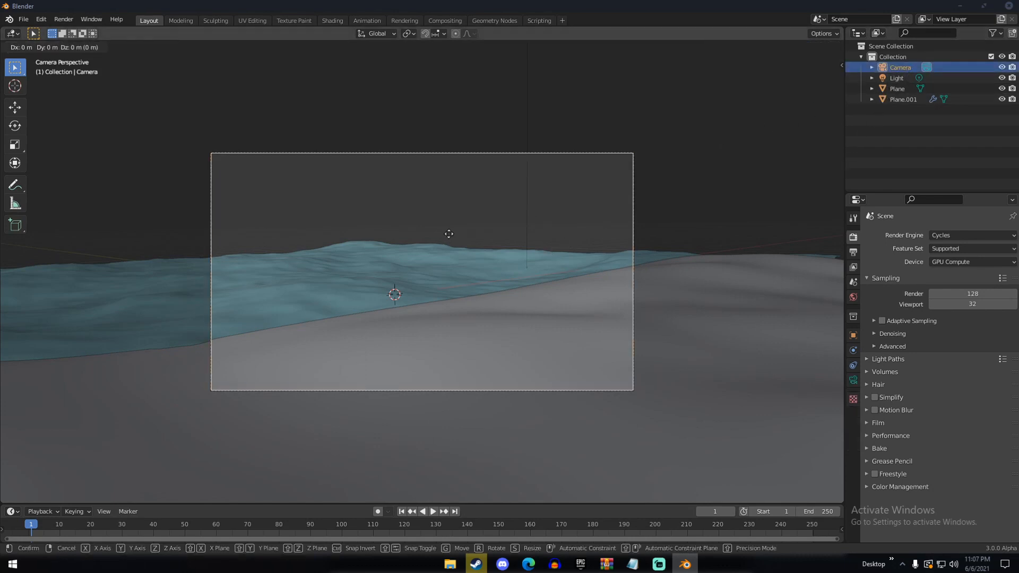
key("z")
key("z")
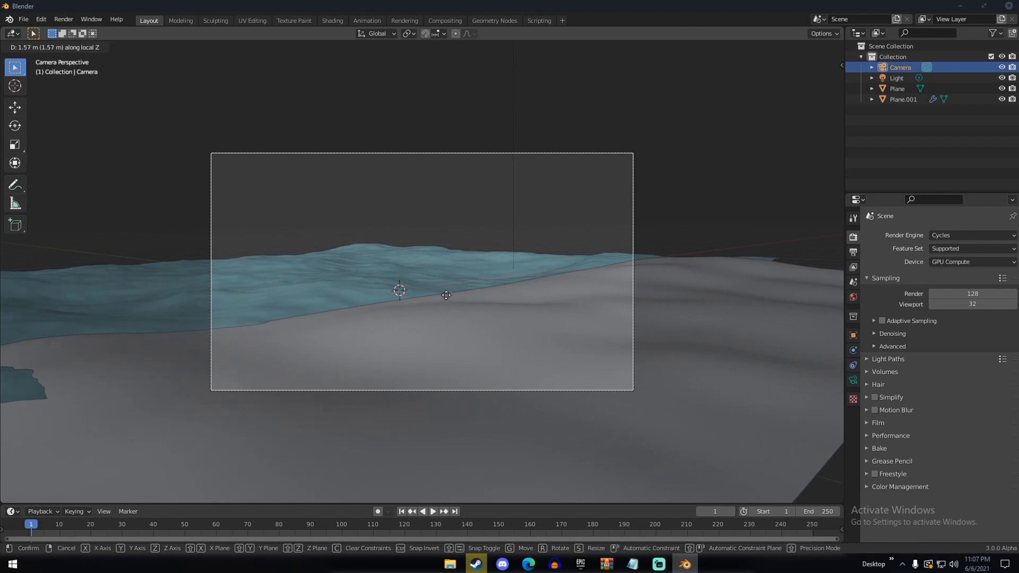
left_click(446, 289)
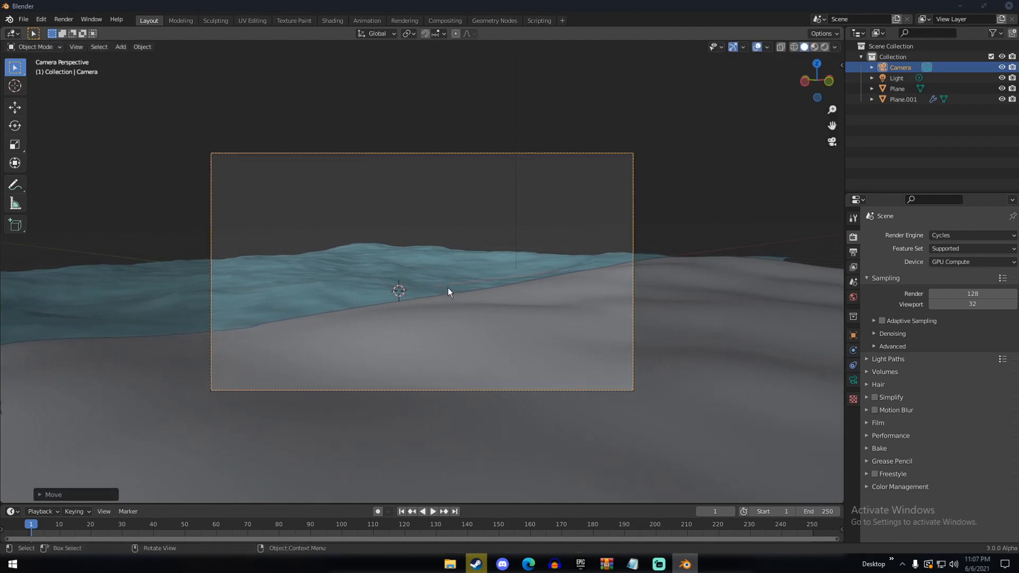
Examine the camera's placement relative to the dunes and the ocean from outside the camera view
middle_click_drag(648, 187, 512, 276)
scroll(694, 240, "down", 4)
scroll(741, 265, "down", 4)
scroll(513, 276, "up", 4)
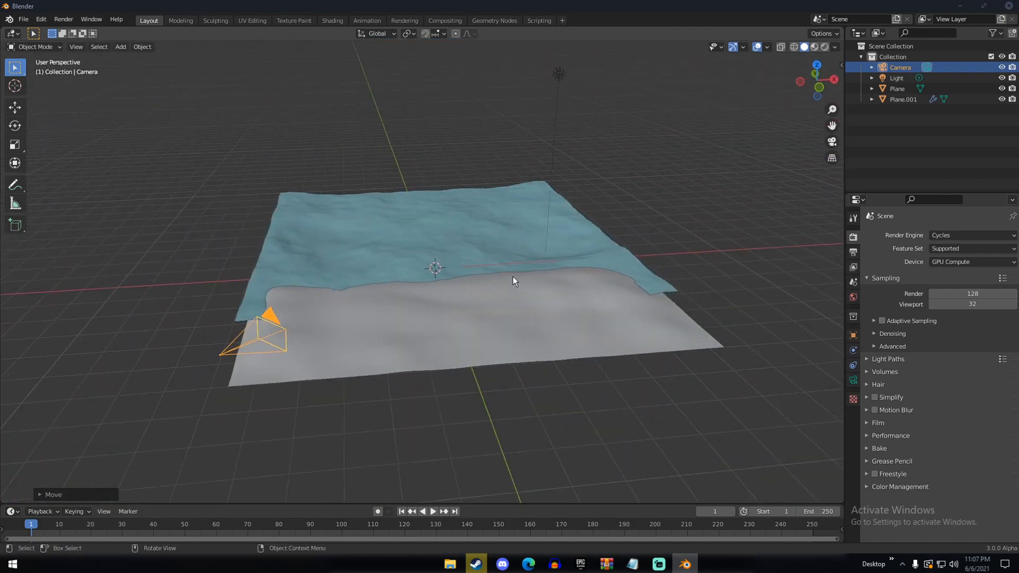
middle_click_drag(505, 343, 594, 361)
scroll(527, 365, "down", 4)
scroll(618, 357, "up", 4)
scroll(594, 361, "up", 3)
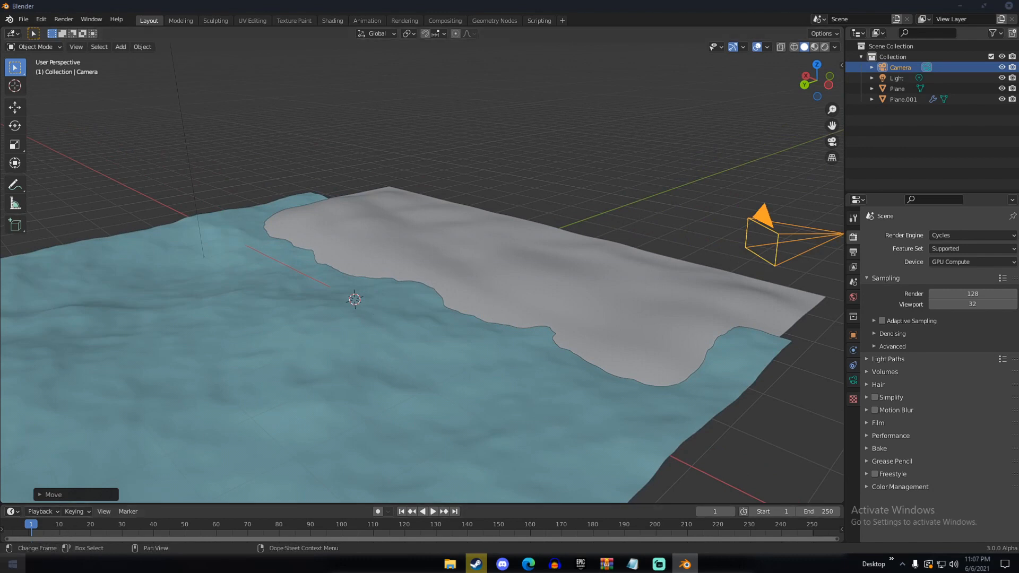
Launch Quixel Bridge and postpone its offered update
left_click(13, 564)
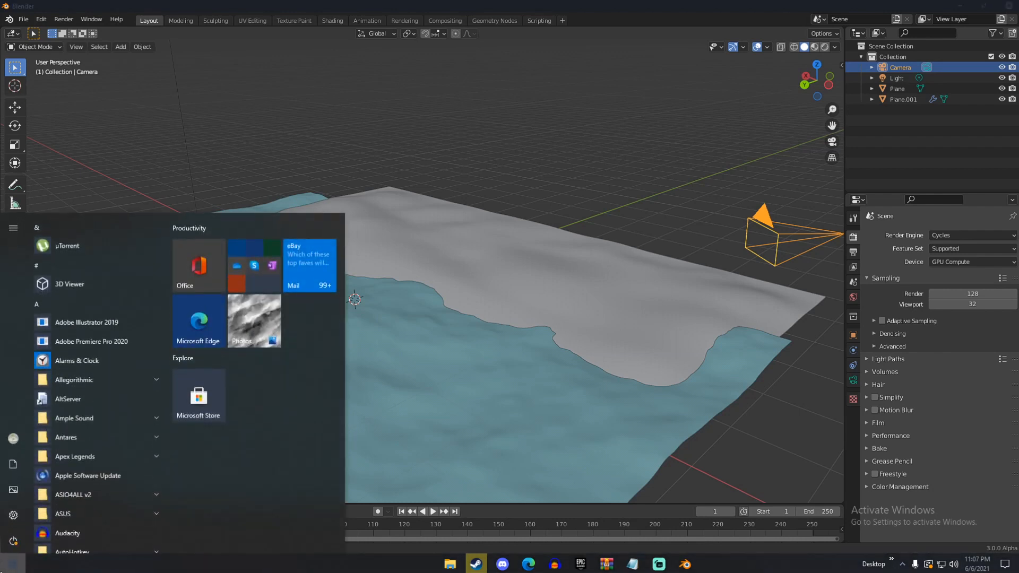
type("bridge")
key("Return")
middle_click_drag(552, 249, 490, 260)
scroll(464, 263, "down", 5)
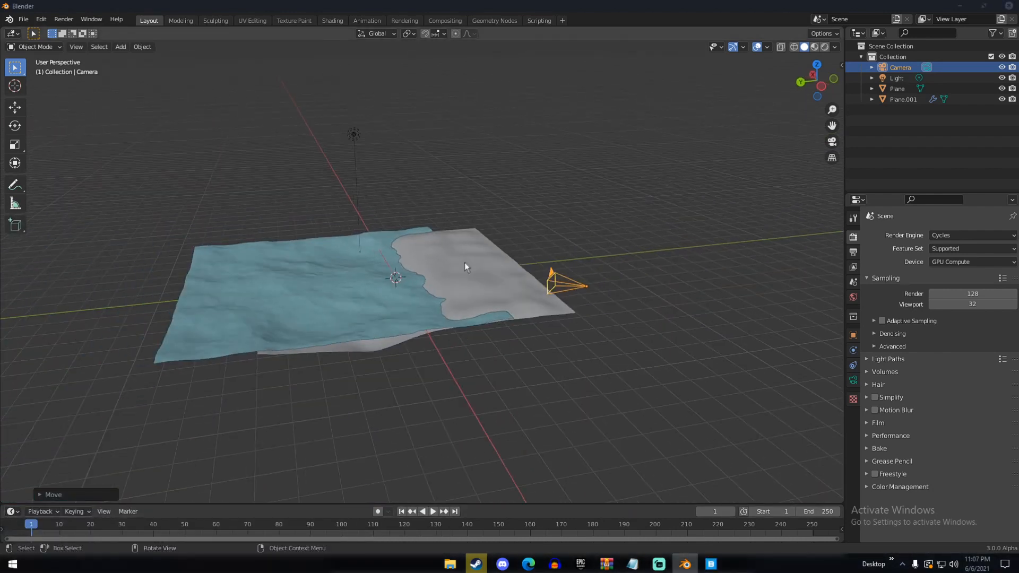
left_click(711, 563)
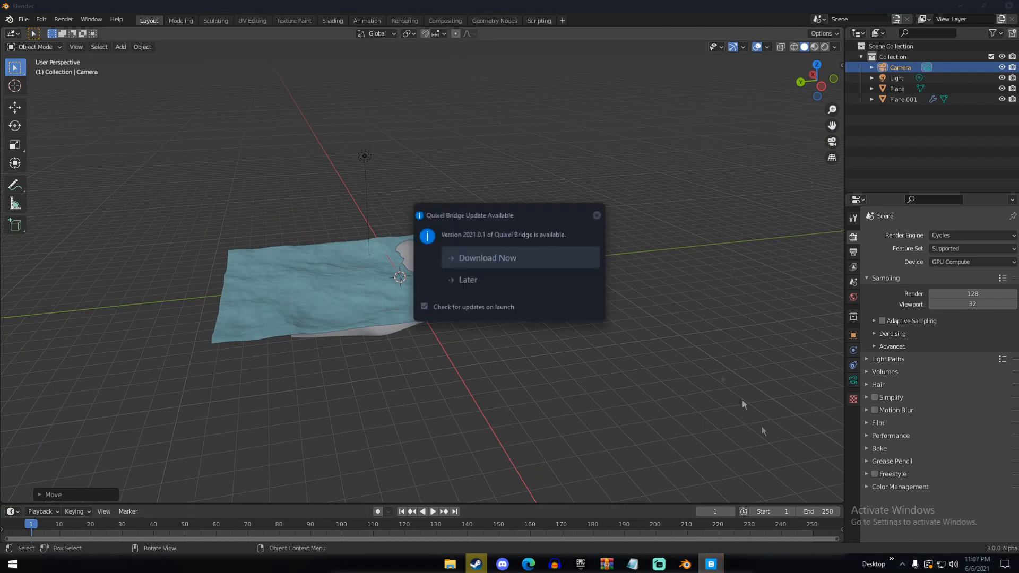
left_click(490, 280)
middle_click_drag(684, 307, 578, 318)
scroll(478, 324, "up", 4)
scroll(578, 318, "down", 4)
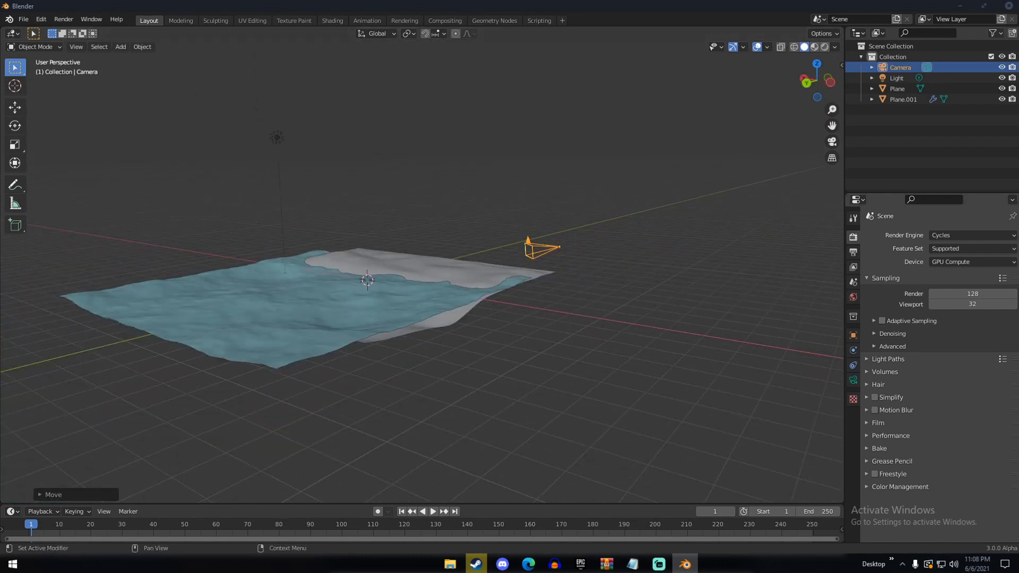
middle_click_drag(682, 233, 573, 250)
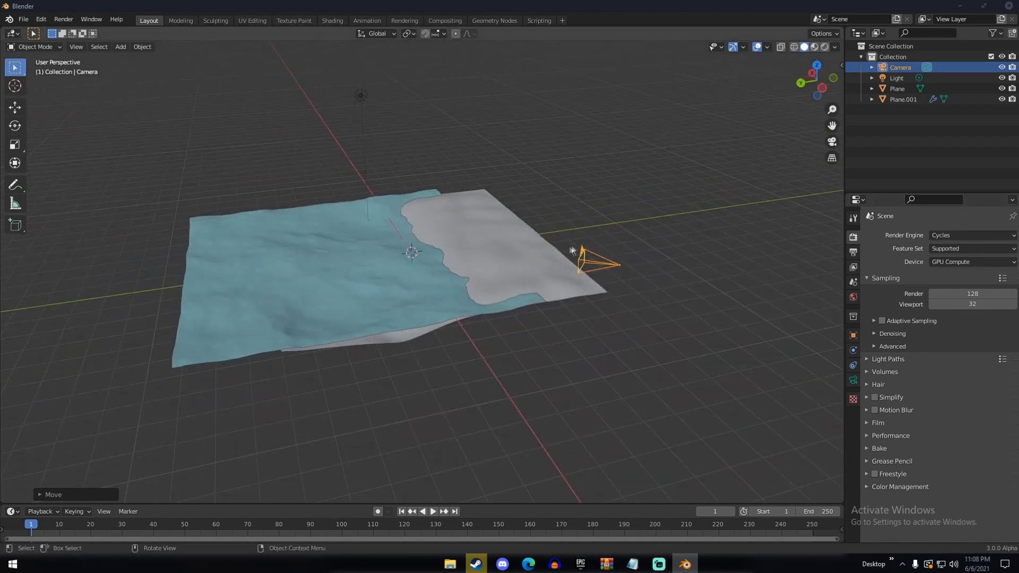
scroll(539, 270, "up", 4)
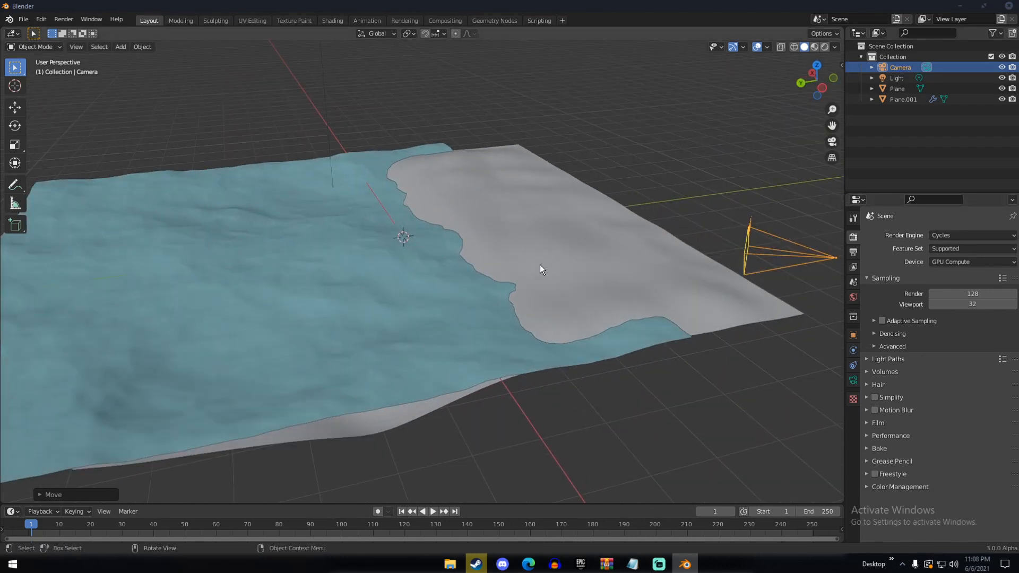
scroll(540, 265, "down", 5)
middle_click_drag(576, 276, 470, 268)
scroll(510, 264, "up", 3)
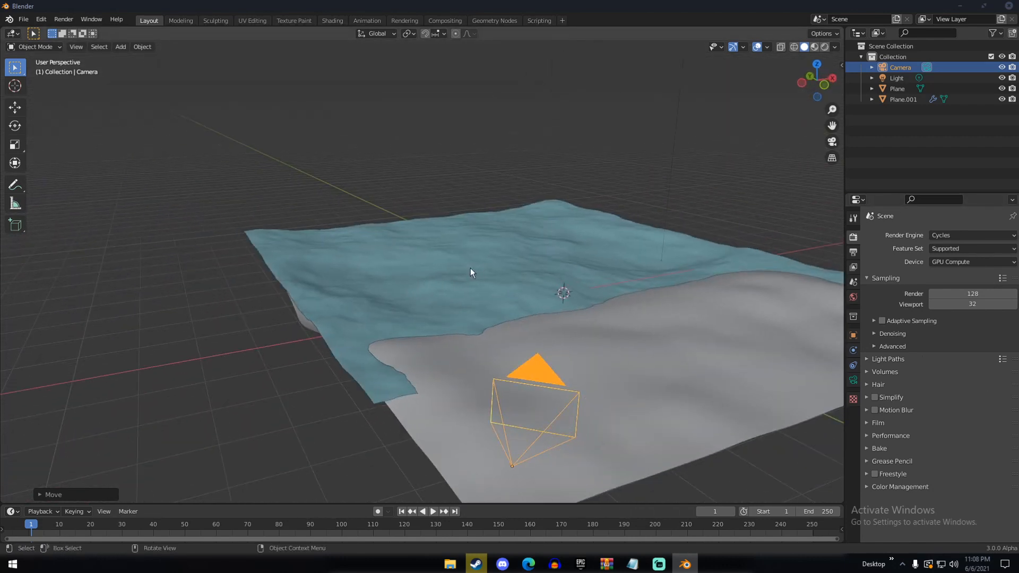
scroll(472, 267, "down", 3)
middle_click_drag(484, 269, 683, 291)
scroll(571, 293, "up", 5)
scroll(603, 284, "down", 5)
scroll(500, 284, "up", 2)
scroll(499, 284, "down", 4)
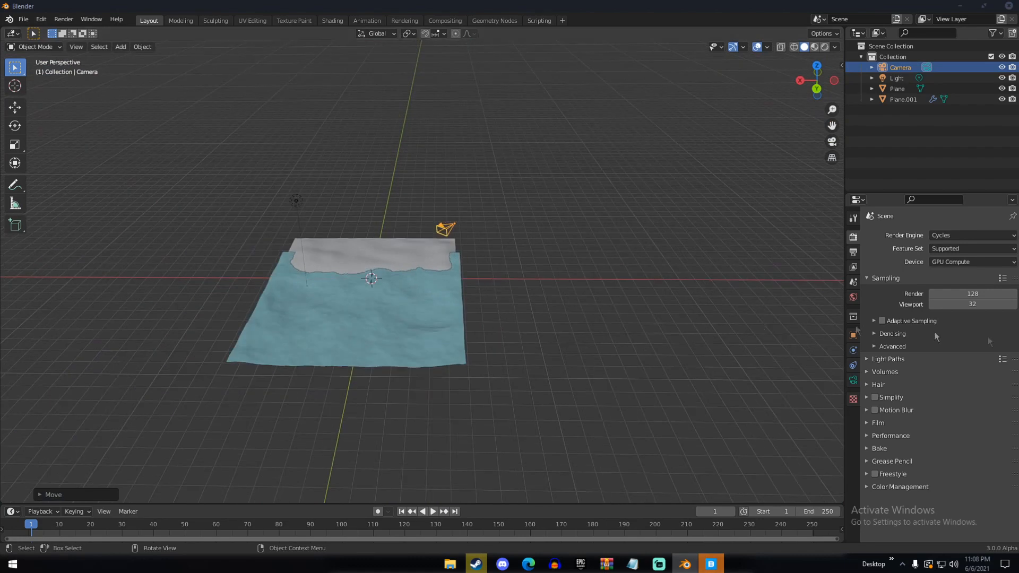
scroll(617, 308, "up", 5)
middle_click_drag(621, 257, 820, 290)
scroll(616, 309, "down", 4)
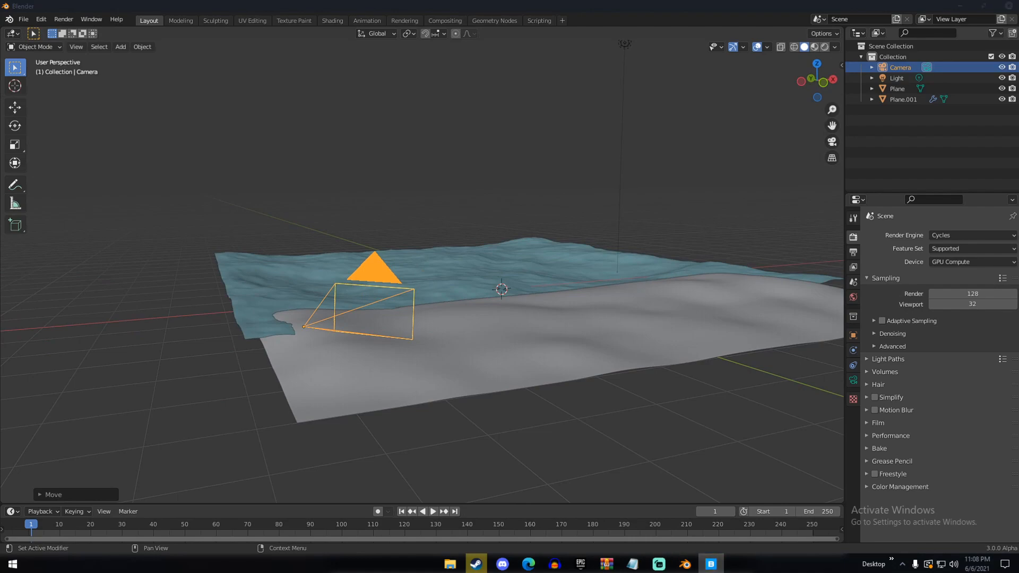
Reposition the Quixel Bridge window and search the asset library for "sand"
left_click_drag(1018, 25, 550, 133)
left_click(517, 169)
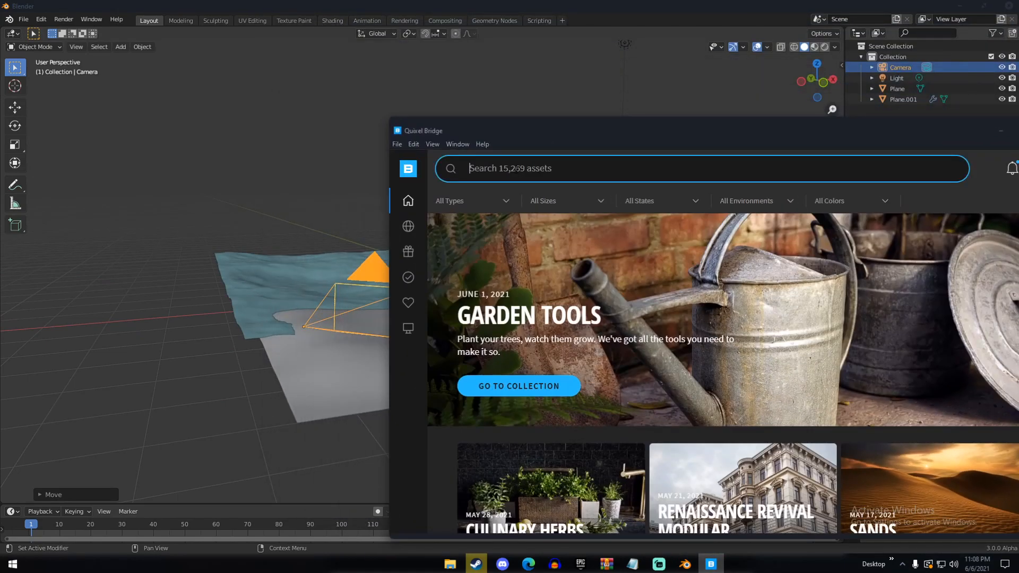
type("sand")
key("Return")
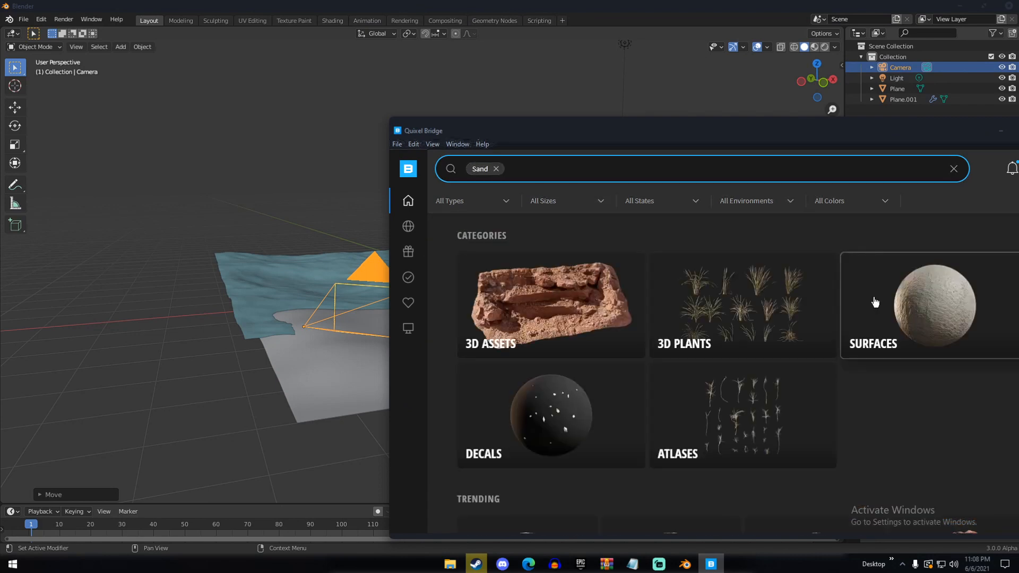
Narrow the results to the Sand category under Surfaces and select the Windswept Sand asset
left_click(874, 302)
scroll(723, 273, "down", 5)
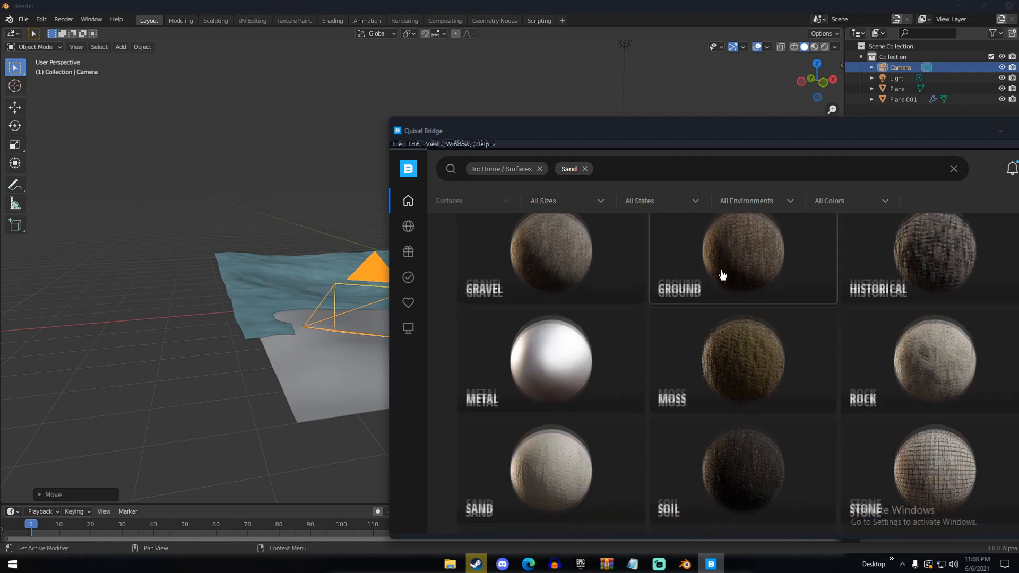
scroll(722, 273, "down", 3)
left_click(584, 357)
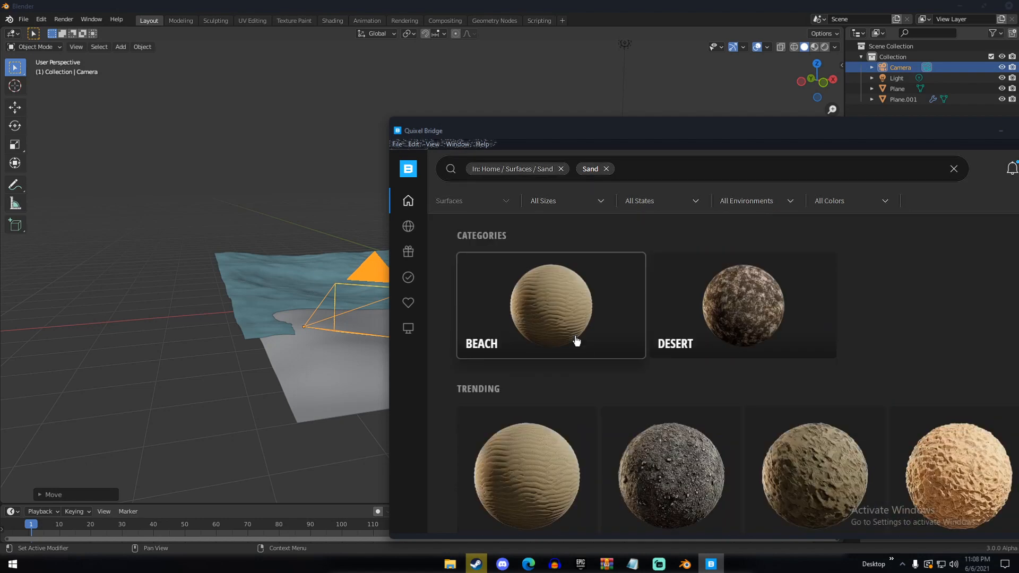
scroll(576, 341, "down", 5)
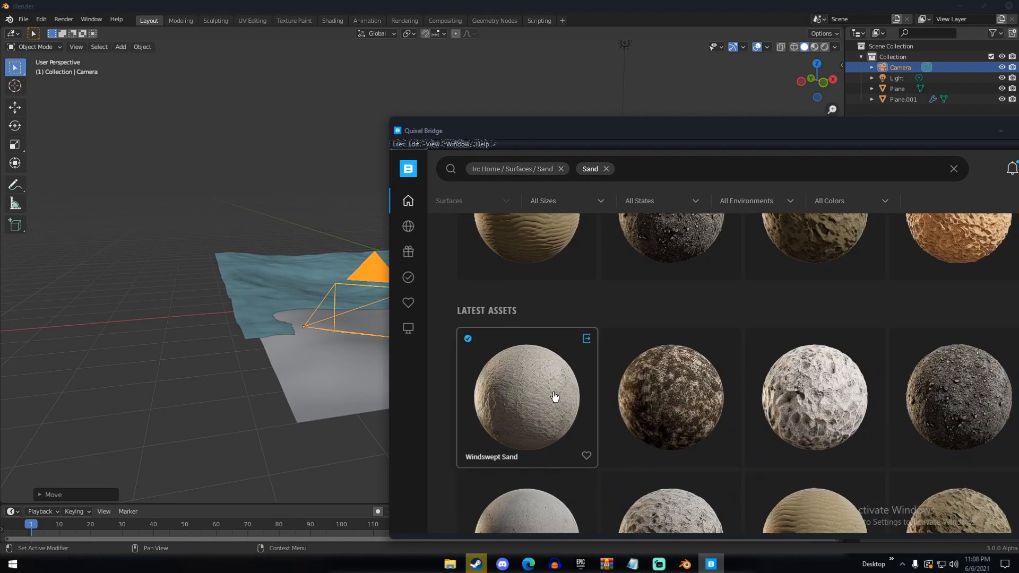
left_click(554, 397)
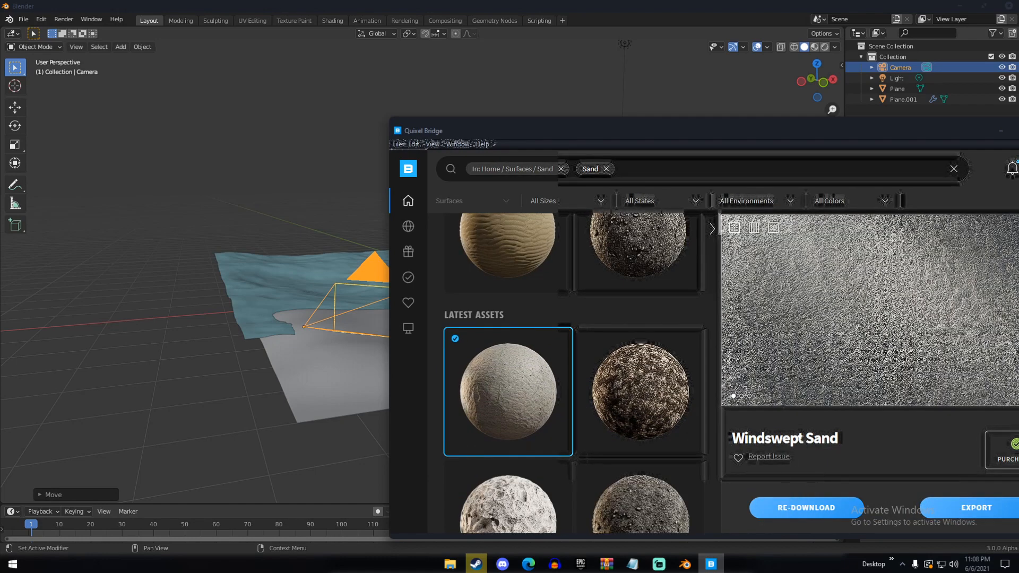
Export Windswept Sand to Blender with 4K texture resolution in JPEG format
scroll(806, 478, "down", 3)
left_click_drag(759, 129, 705, 116)
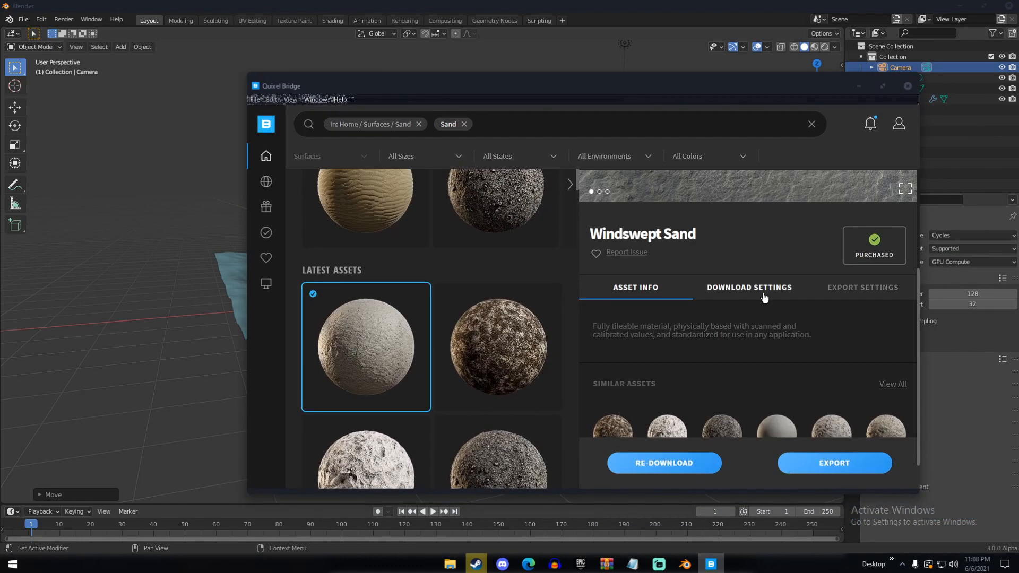
left_click(764, 289)
scroll(770, 321, "down", 3)
scroll(737, 333, "up", 1)
left_click(844, 241)
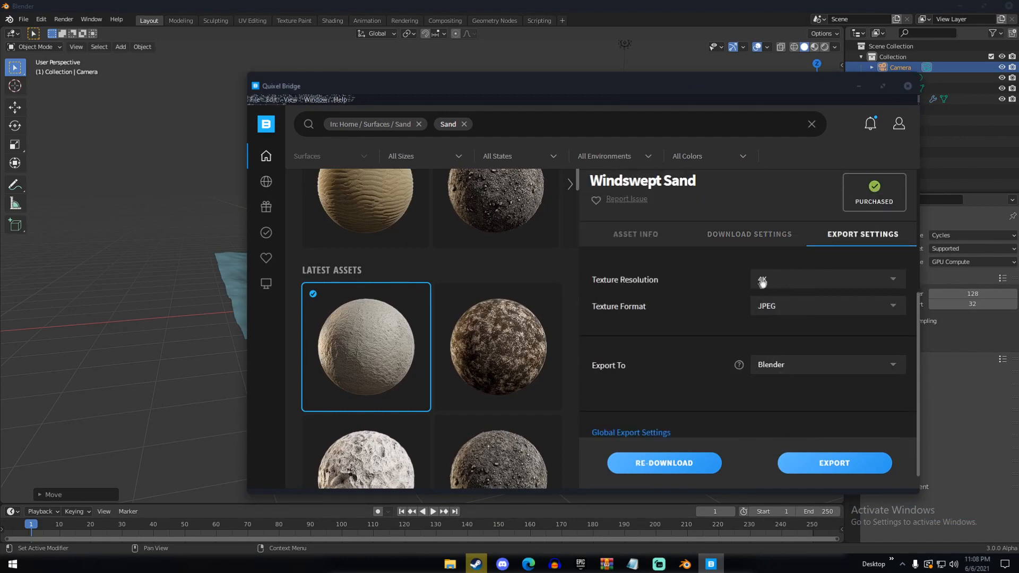
left_click(809, 463)
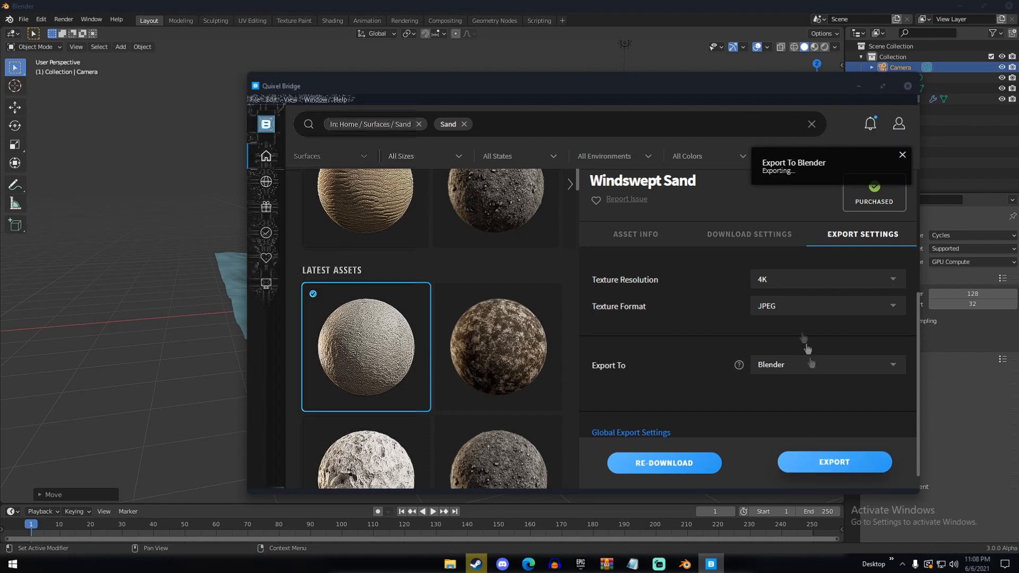
Switch back to Blender and assign the exported Wind_Swept material to the sand dune plane
left_click(716, 6)
middle_click_drag(610, 168, 504, 223)
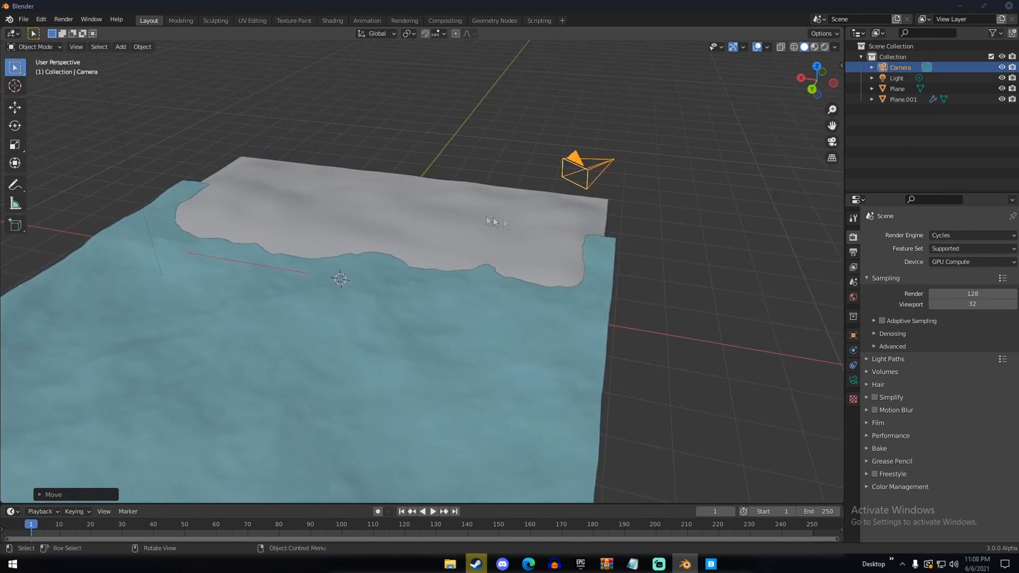
left_click(350, 194)
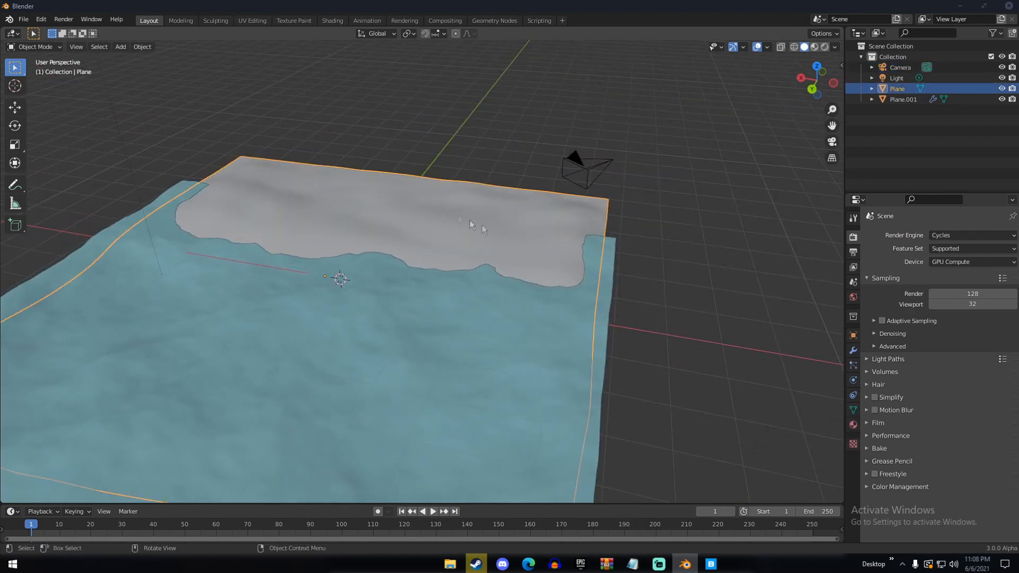
left_click(853, 425)
left_click(870, 269)
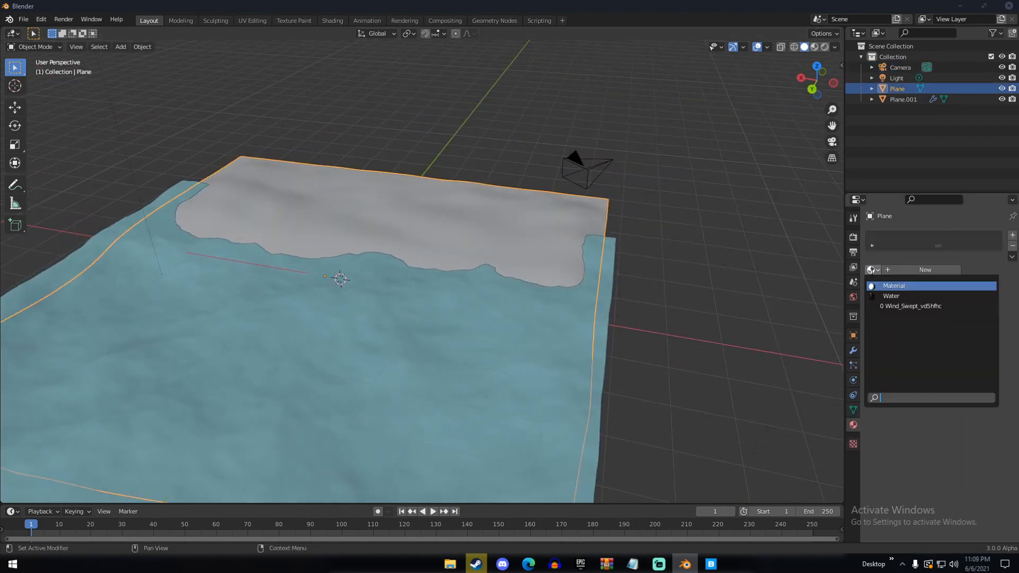
left_click(902, 307)
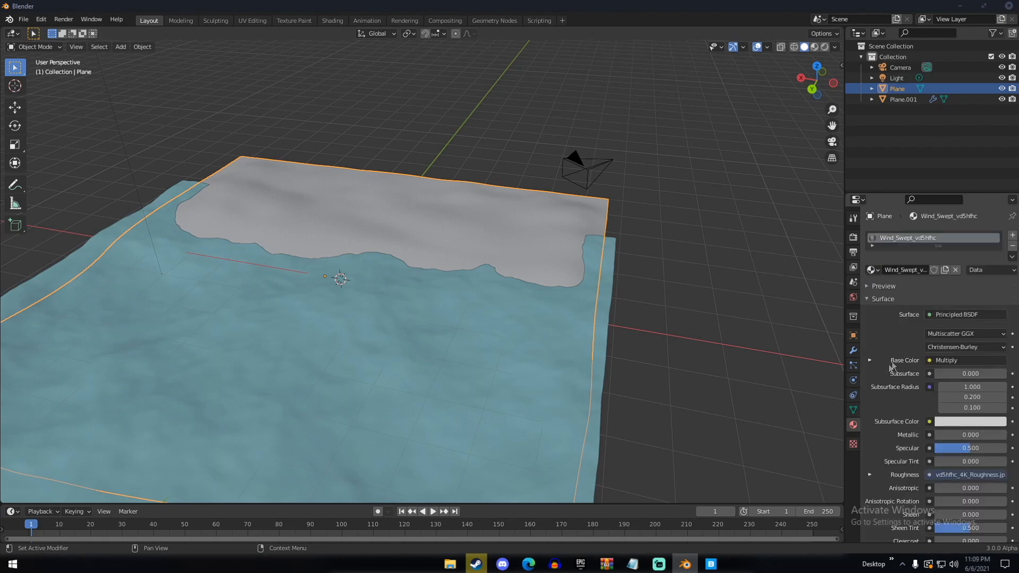
Examine the dune plane and the ocean from several angles, keeping the dune plane selected
scroll(486, 290, "down", 6)
middle_click_drag(486, 291, 584, 298)
scroll(546, 308, "up", 6)
middle_click_drag(515, 314, 557, 302)
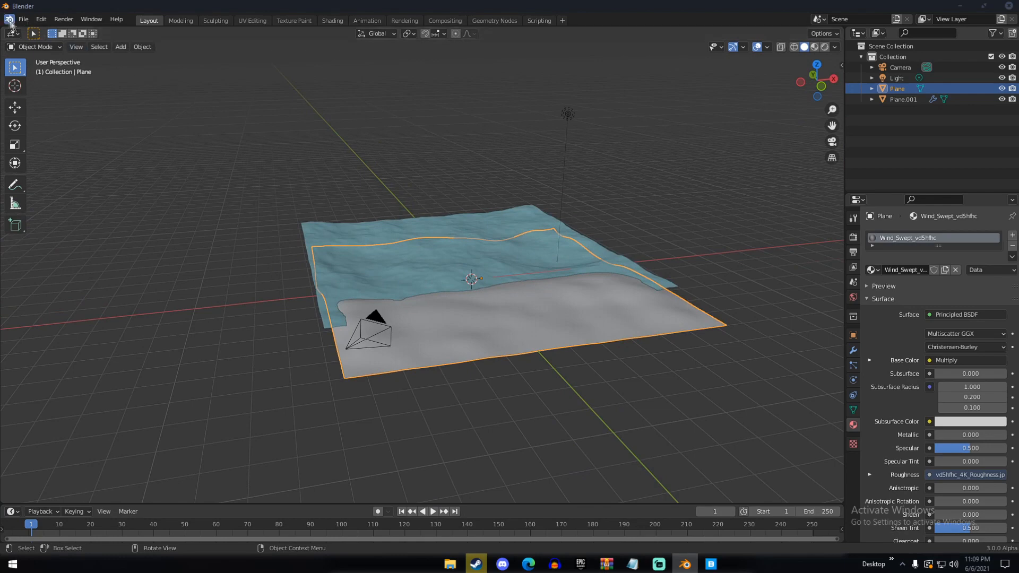
middle_click_drag(332, 208, 495, 260)
scroll(425, 253, "down", 5)
scroll(495, 259, "up", 5)
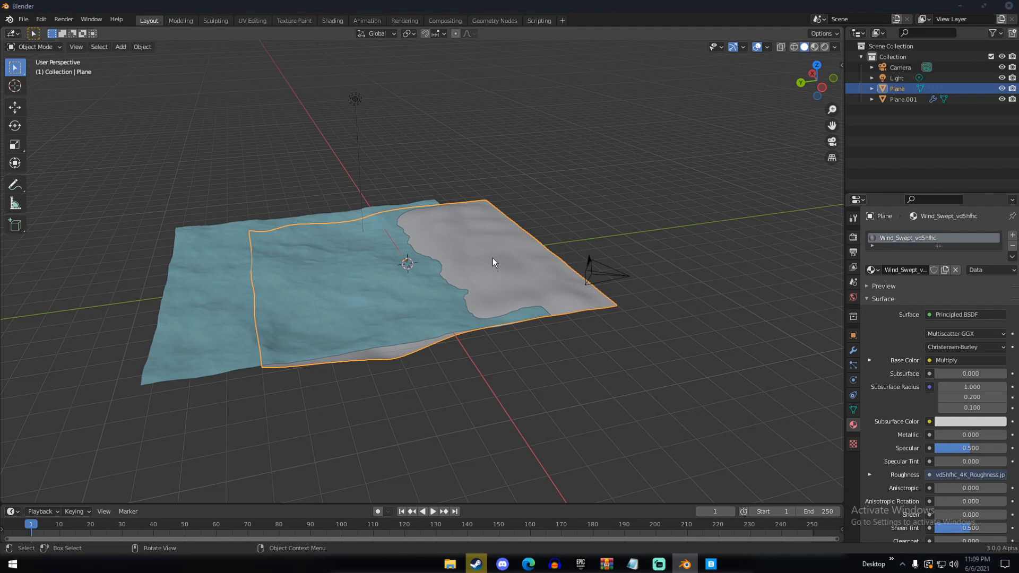
left_click(475, 178)
middle_click_drag(475, 179, 482, 237)
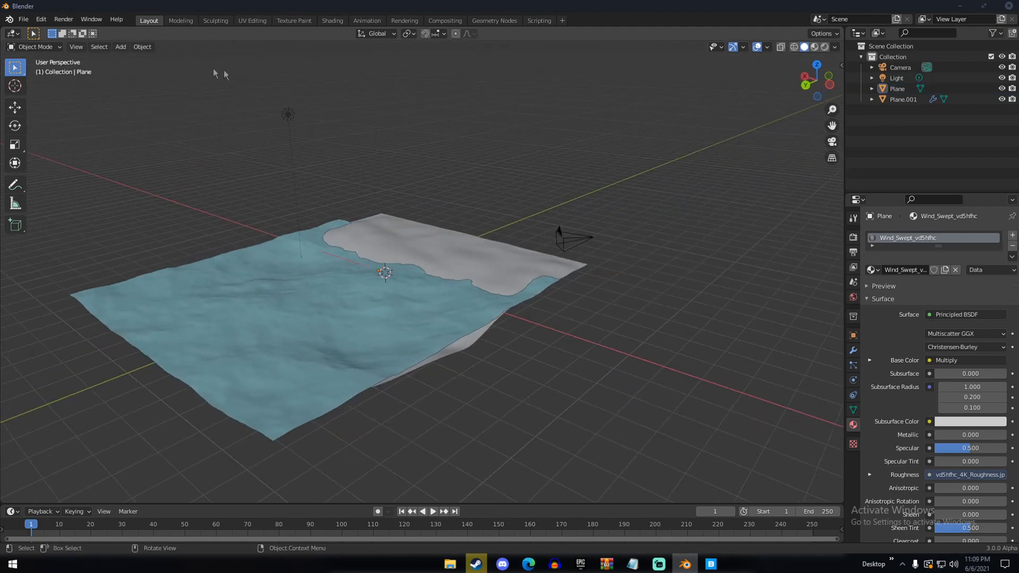
middle_click_drag(249, 180, 366, 249)
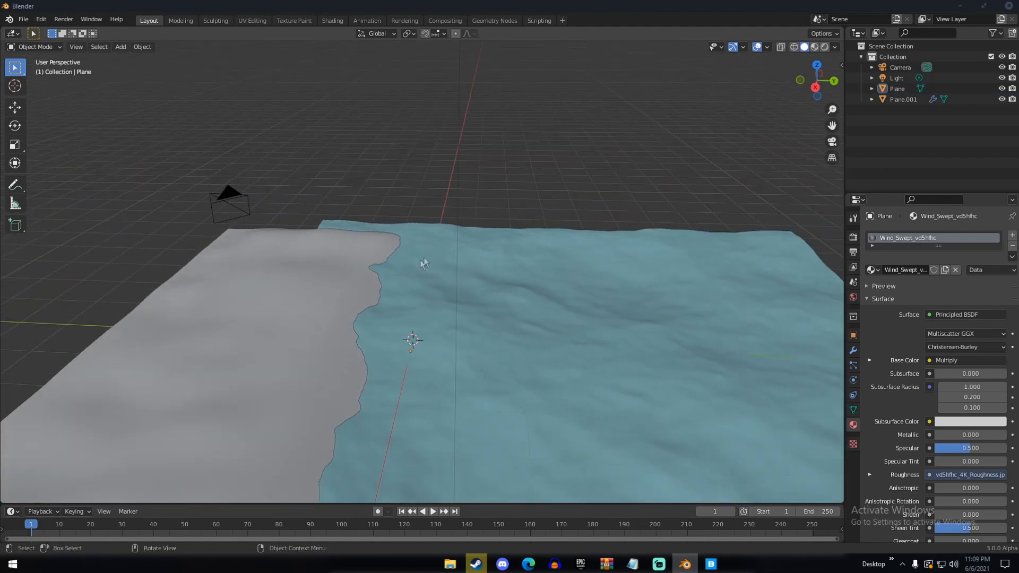
left_click(334, 279)
scroll(335, 279, "down", 3)
middle_click_drag(552, 297, 507, 302)
scroll(490, 300, "down", 3)
scroll(423, 300, "up", 3)
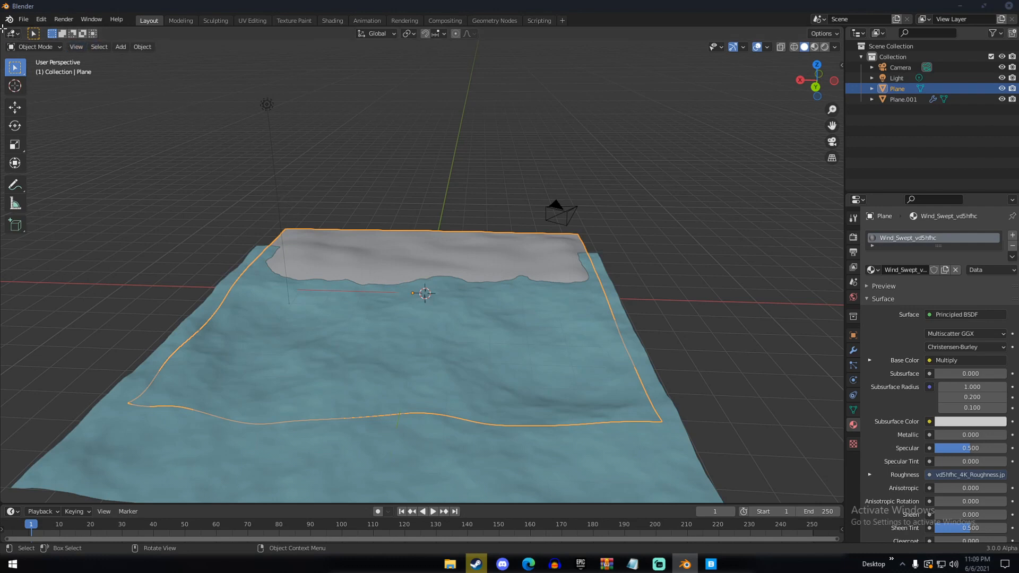
Split the 3D viewport and turn one half into a Shader Editor showing the sand material's texture nodes
left_click_drag(3, 28, 386, 46)
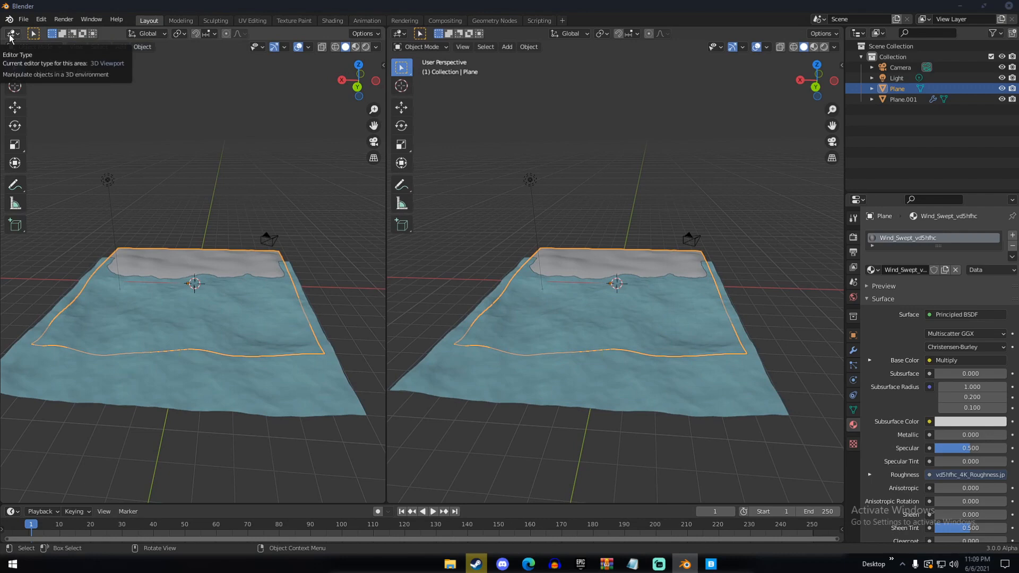
left_click(14, 35)
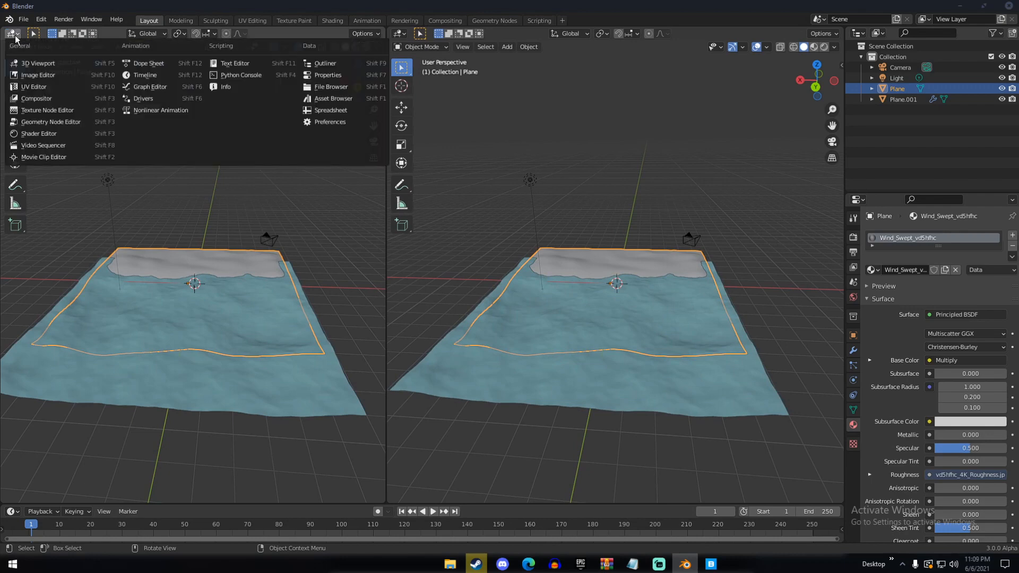
left_click(34, 135)
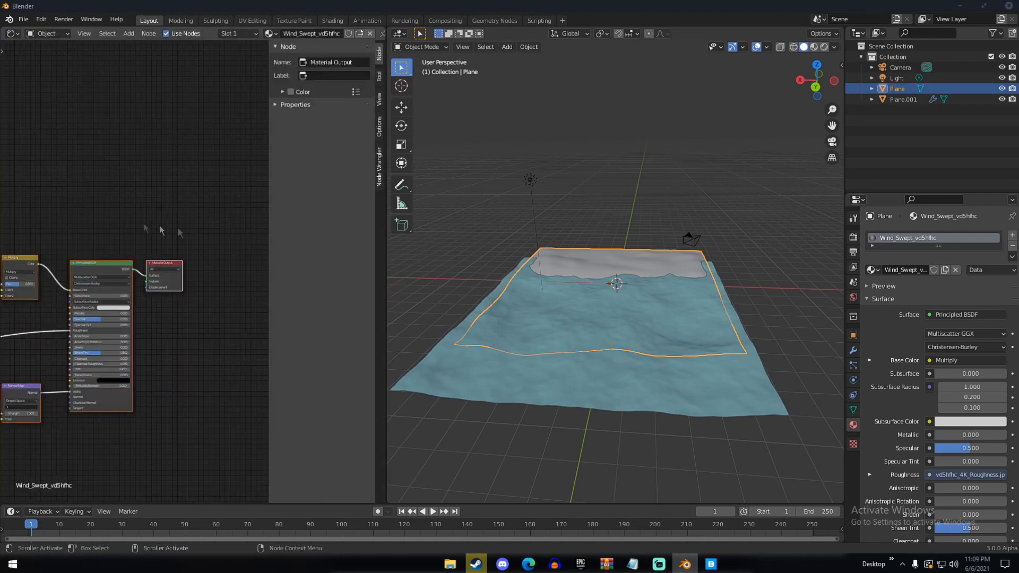
scroll(159, 222, "up", 3)
middle_click_drag(108, 175, 197, 149)
middle_click_drag(66, 164, 186, 234)
scroll(133, 176, "up", 4)
scroll(188, 235, "down", 5)
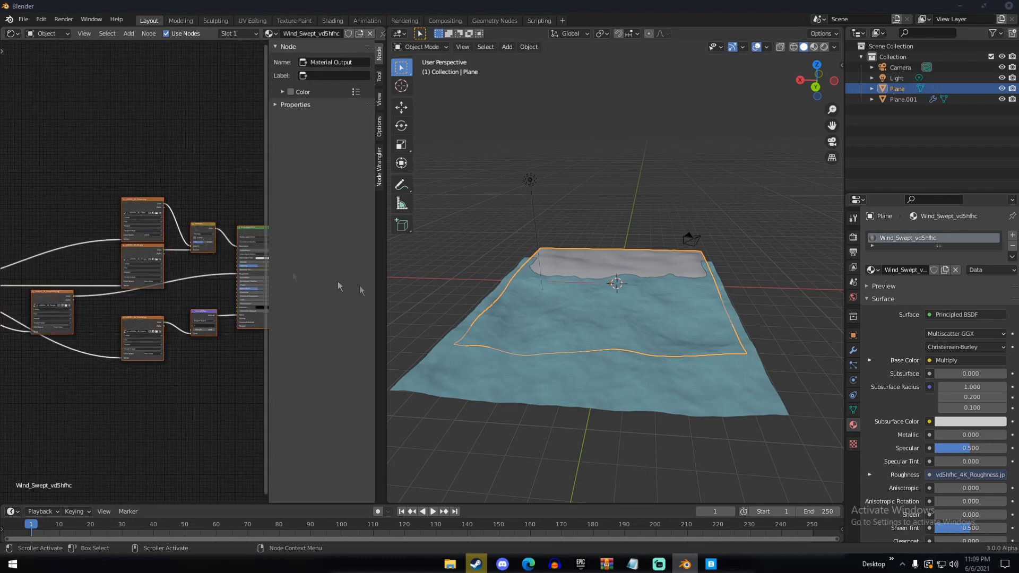
Search the add-on preferences for "node" to check that Node Wrangler is enabled, and close the preferences
left_click(41, 19)
left_click(61, 175)
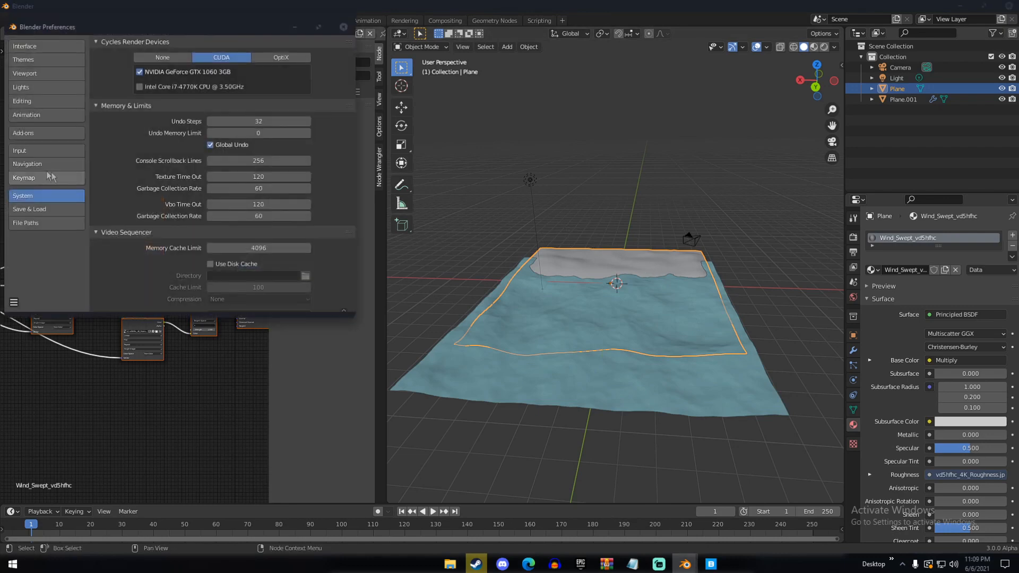
left_click(43, 134)
left_click(324, 56)
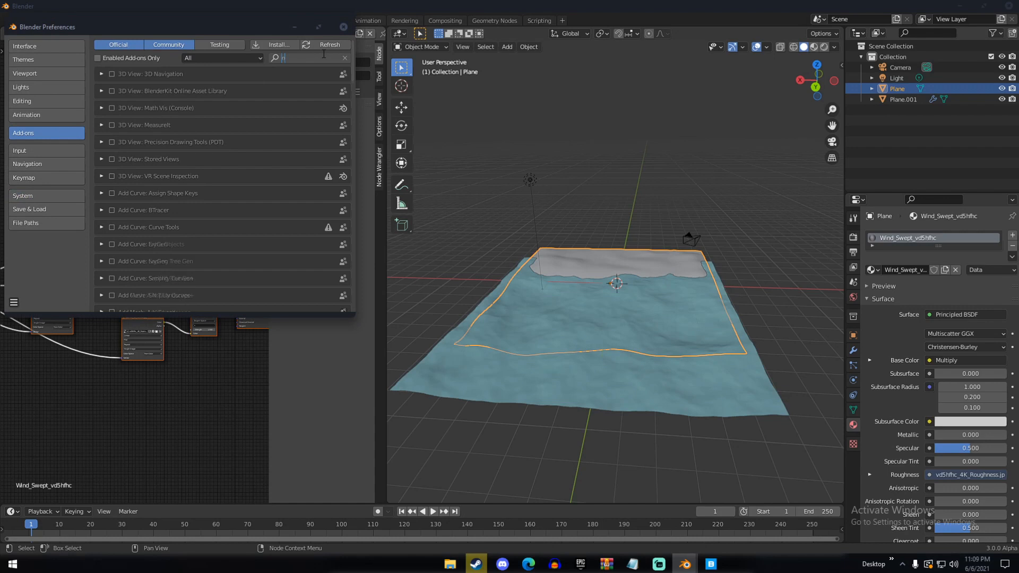
type("node")
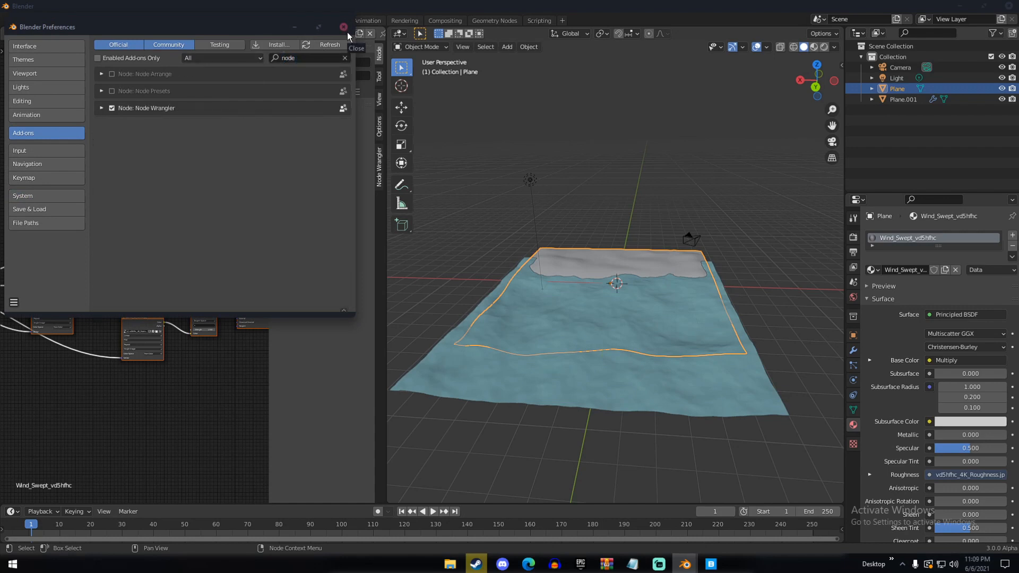
left_click(347, 32)
key("Home")
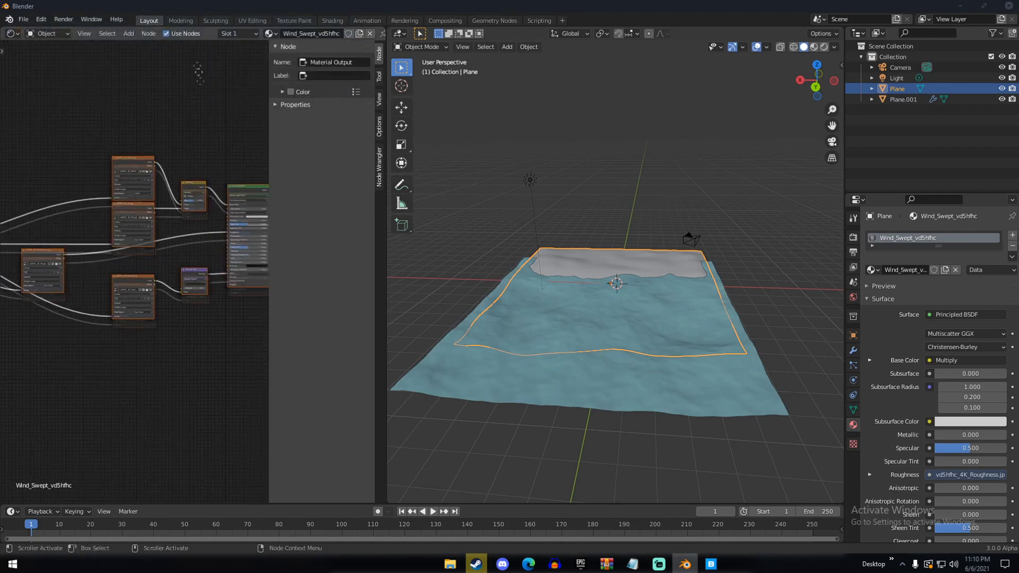
Duplicate the Principled BSDF node and place the copy in the empty space below the node tree
left_click(220, 134)
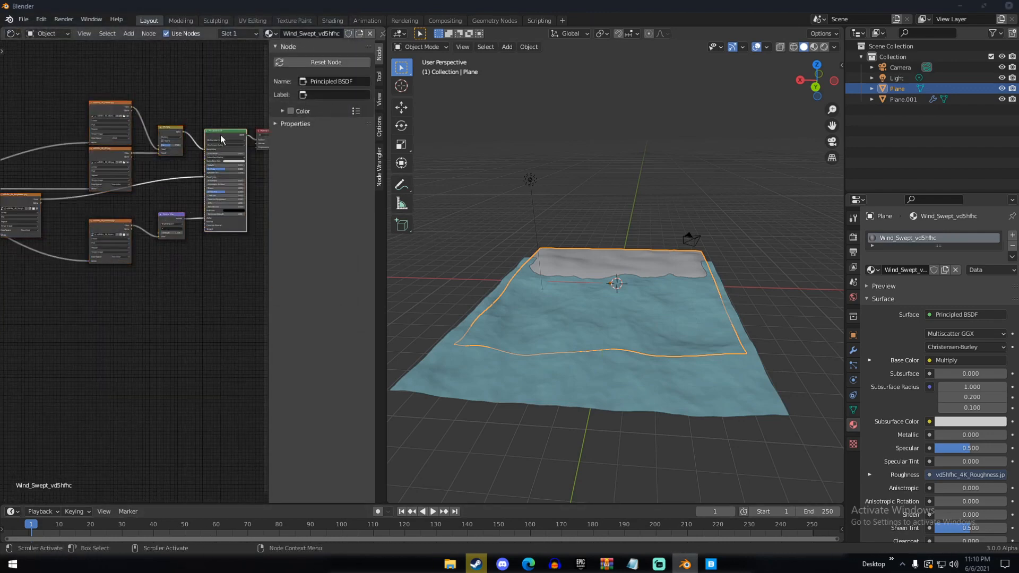
key("shift+d")
left_click(192, 282)
middle_click_drag(191, 281, 182, 218)
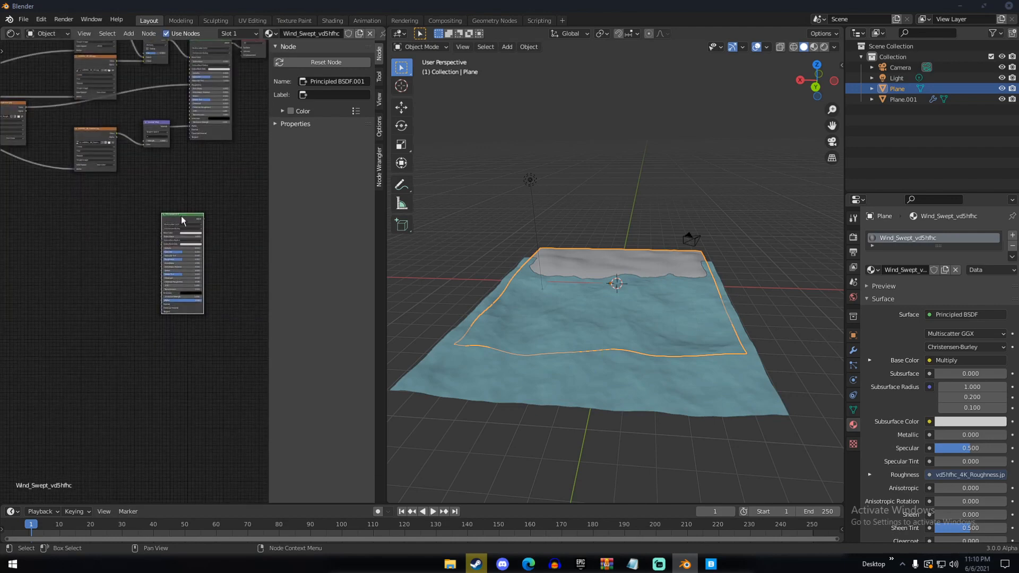
left_click_drag(187, 217, 176, 222)
left_click_drag(172, 274, 173, 272)
left_click_drag(168, 223, 157, 326)
middle_click_drag(159, 308, 165, 196)
scroll(190, 198, "up", 4)
scroll(167, 202, "up", 4)
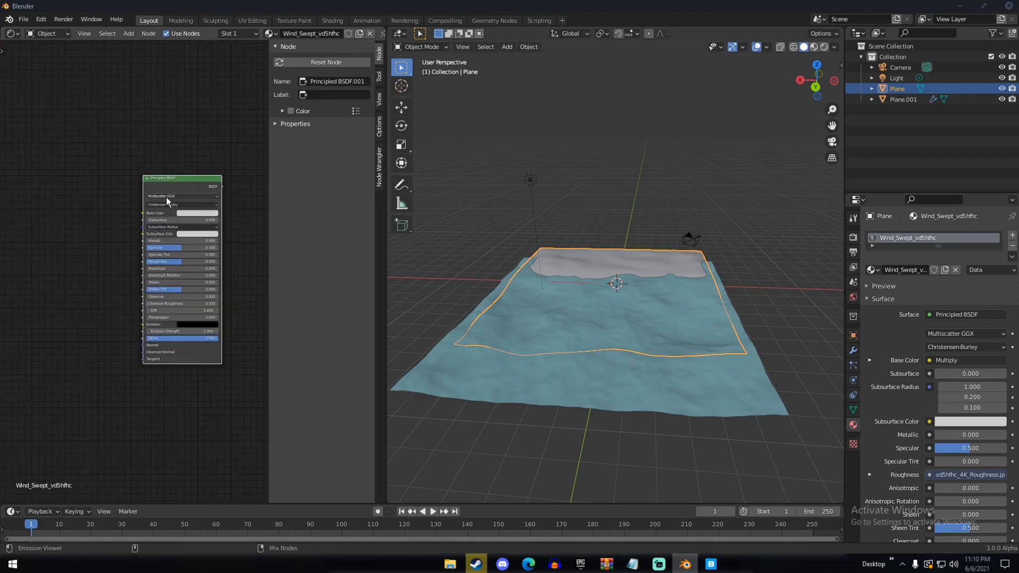
Bring up Principled Texture Setup for the duplicated shader, cancel the file selection, and delete the duplicate
key("ctrl+shift+t")
left_click_drag(309, 117, 437, 120)
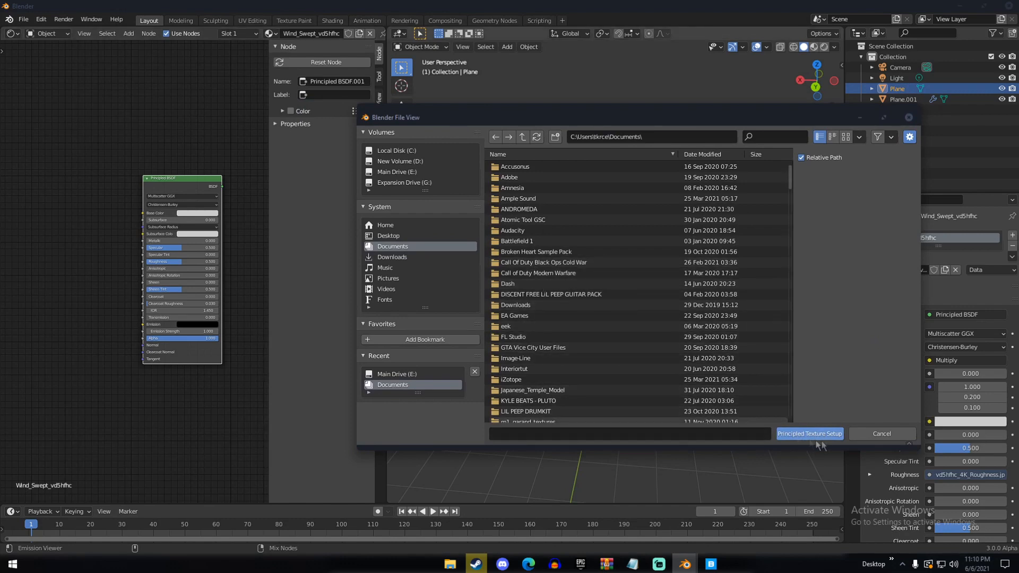
left_click(878, 434)
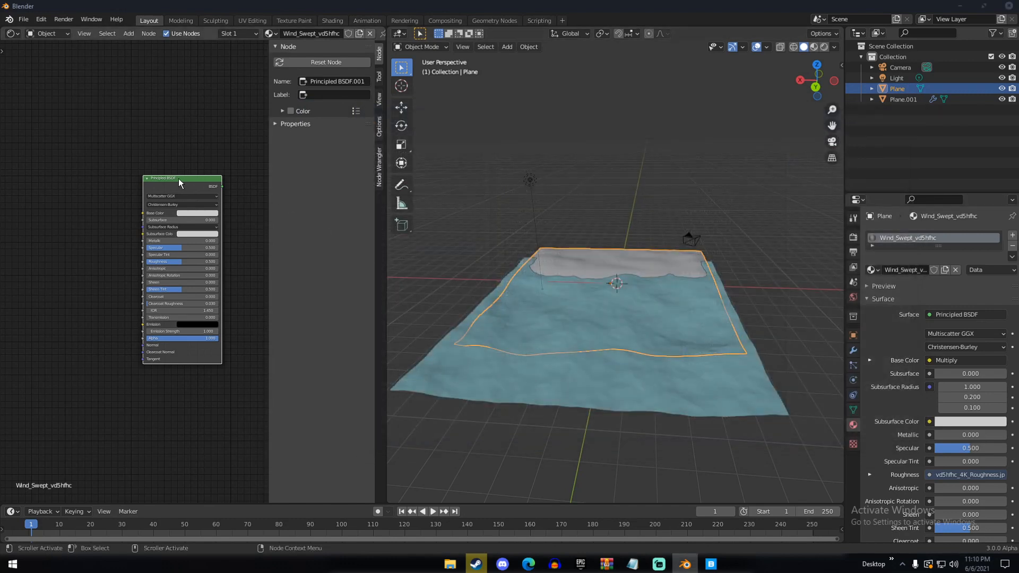
key("Delete")
Reconnect the Normal Map output from the Principled BSDF's Alpha input to its Normal input
scroll(186, 218, "down", 5)
middle_click_drag(186, 180, 203, 376)
middle_click_drag(164, 325, 25, 361)
middle_click_drag(140, 306, 259, 277)
scroll(135, 263, "down", 9)
scroll(89, 274, "up", 8)
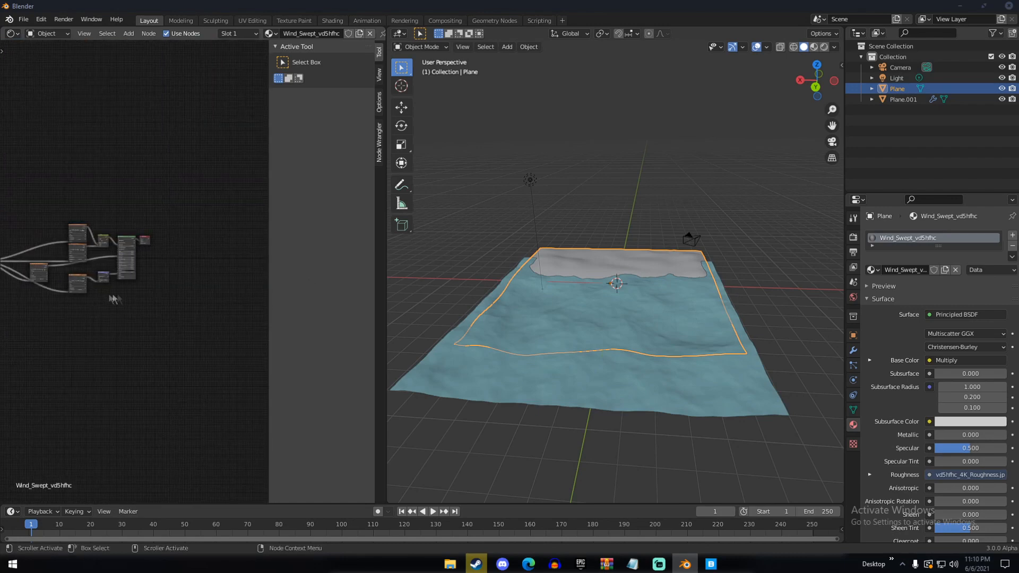
middle_click_drag(41, 310, 125, 282)
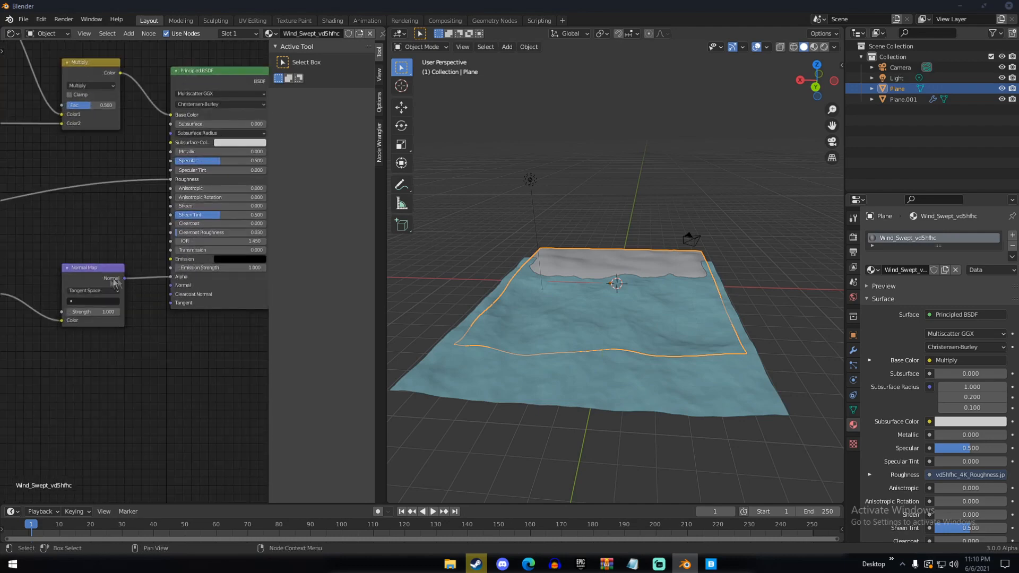
left_click_drag(172, 282, 173, 285)
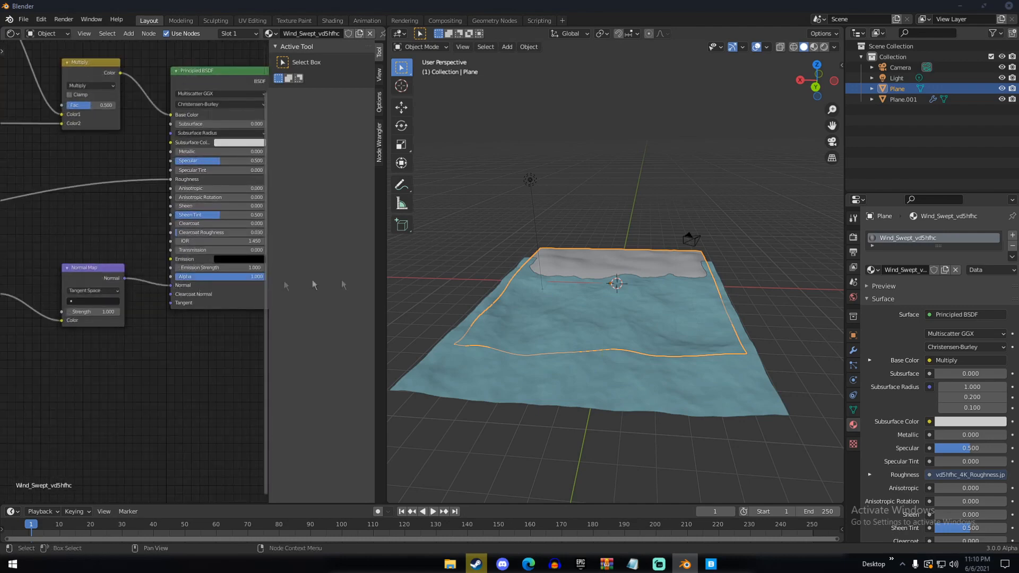
Display the render settings and switch the 3D viewport to rendered shading with the sand plane seen up close
scroll(615, 281, "down", 5)
left_click(853, 236)
scroll(670, 266, "up", 6)
middle_click_drag(663, 268, 589, 288)
scroll(610, 286, "up", 3)
middle_click_drag(744, 282, 576, 321, "shift")
key("z")
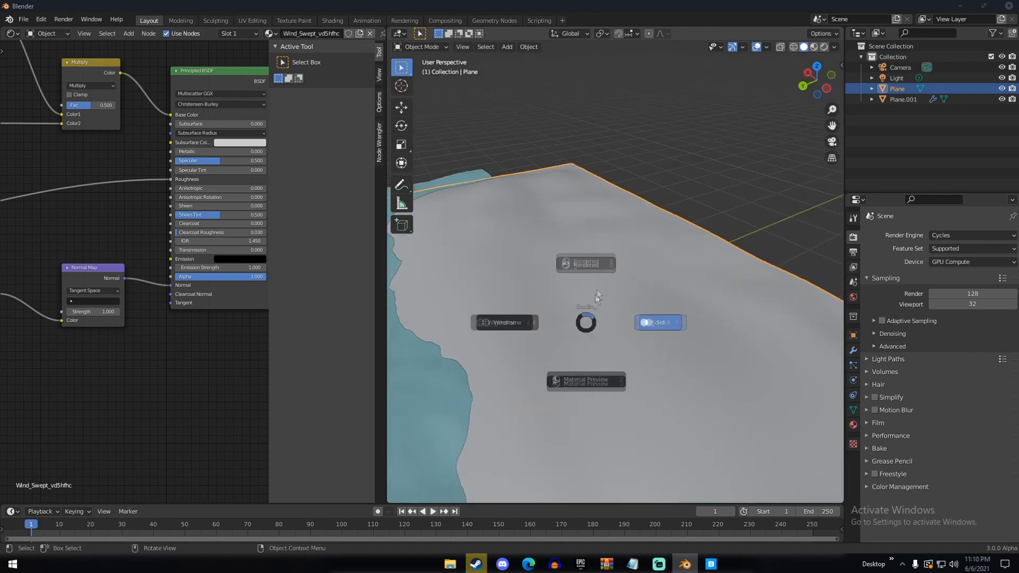
left_click(598, 231)
scroll(604, 317, "up", 6)
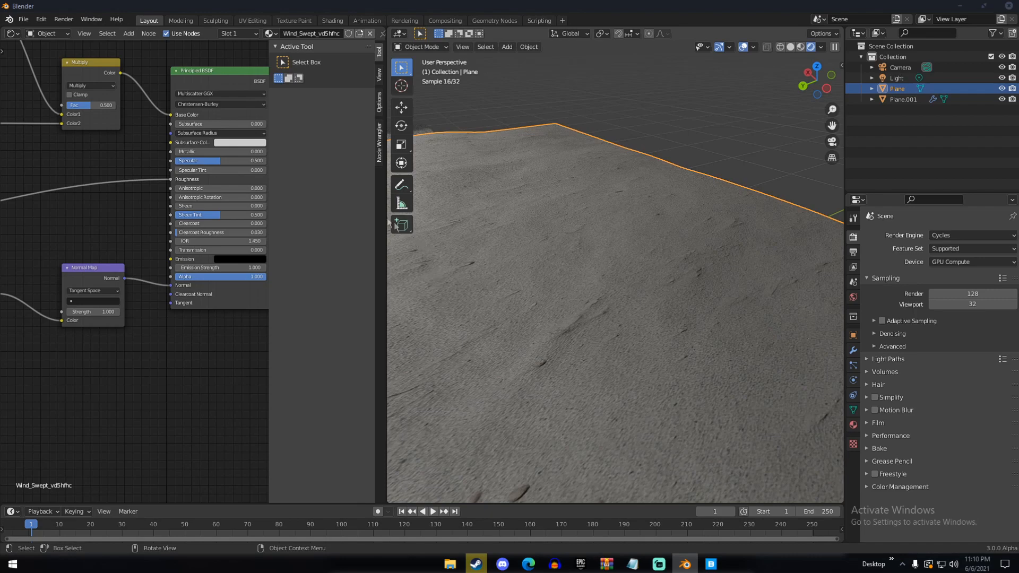
Widen the 3D viewport over the node editor and inspect the rendered sand texture along the shoreline
left_click_drag(387, 200, 231, 213)
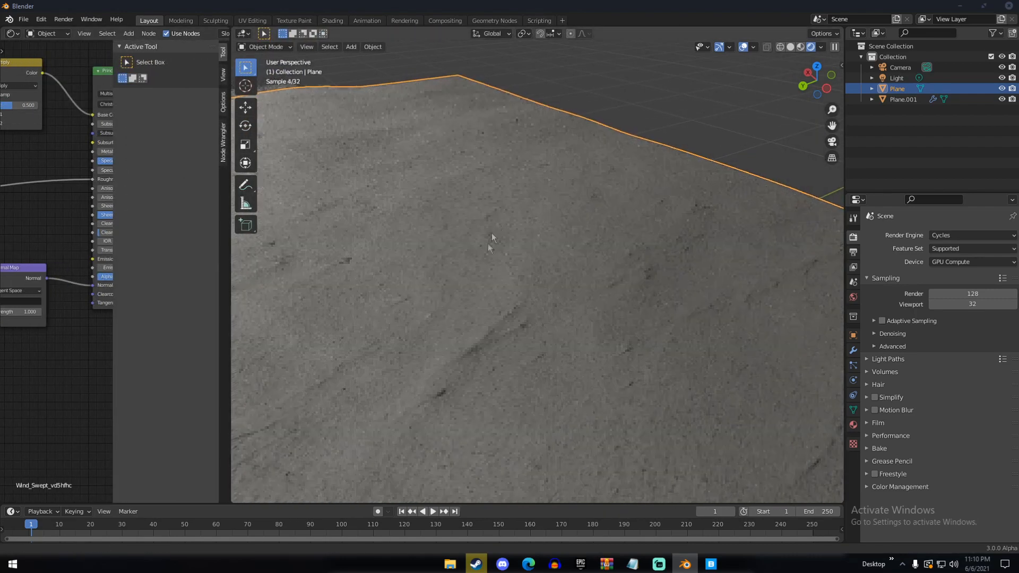
middle_click_drag(518, 152, 521, 272)
scroll(520, 269, "down", 8)
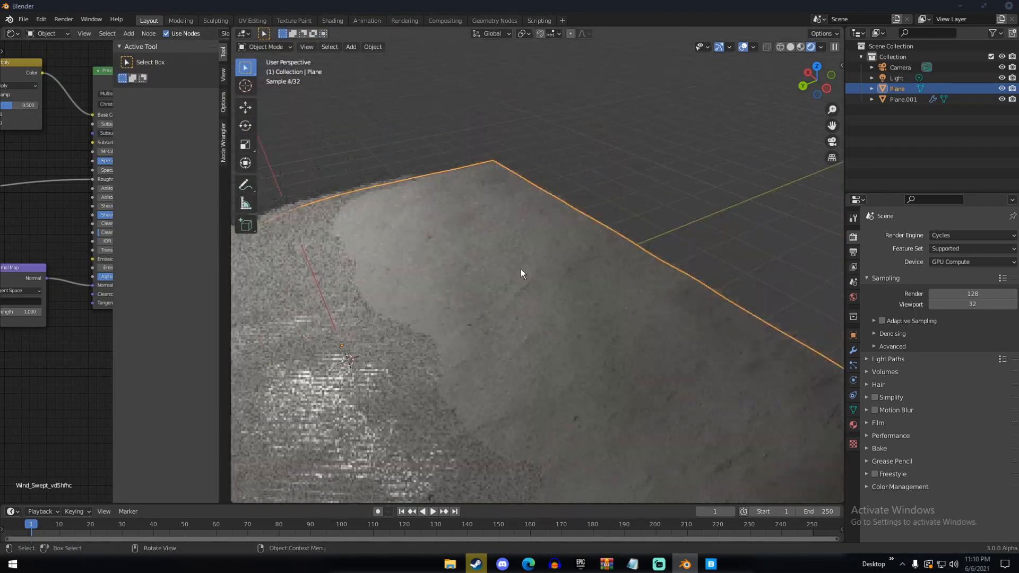
scroll(500, 308, "up", 7)
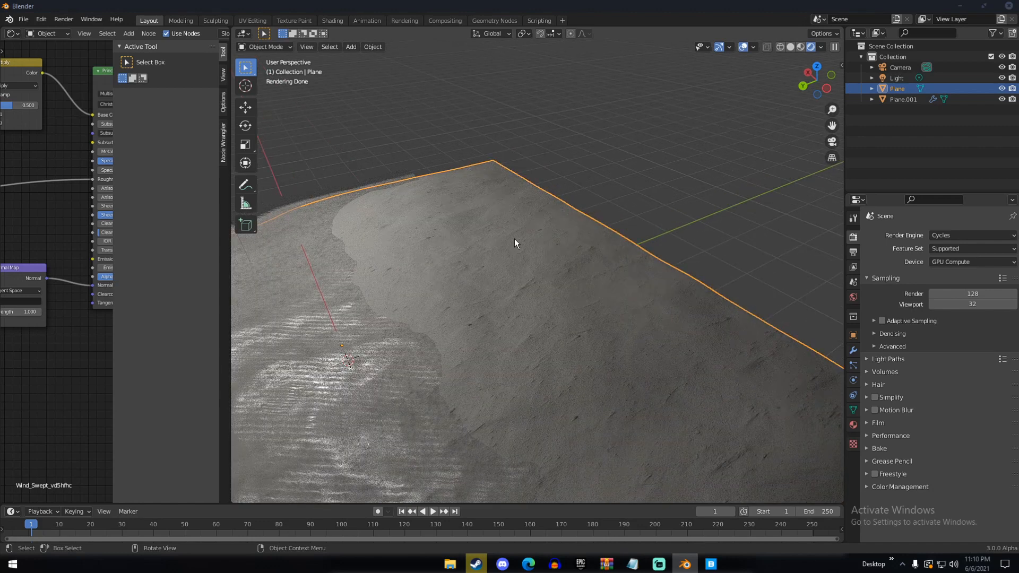
Enter Edit Mode on the sand plane and swap the node editor for the UV Editor to show its whole UV layout
key("Tab")
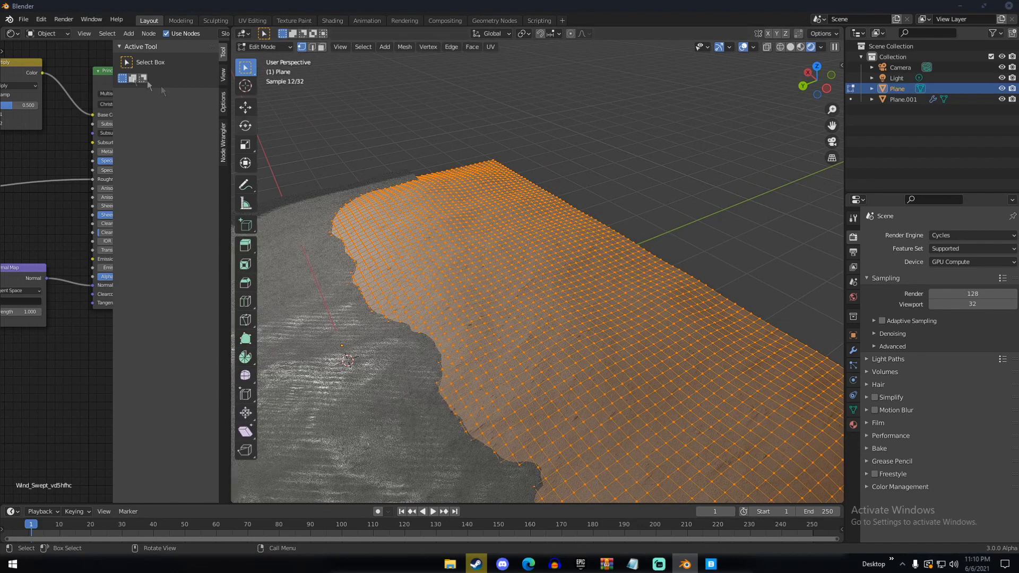
left_click(12, 34)
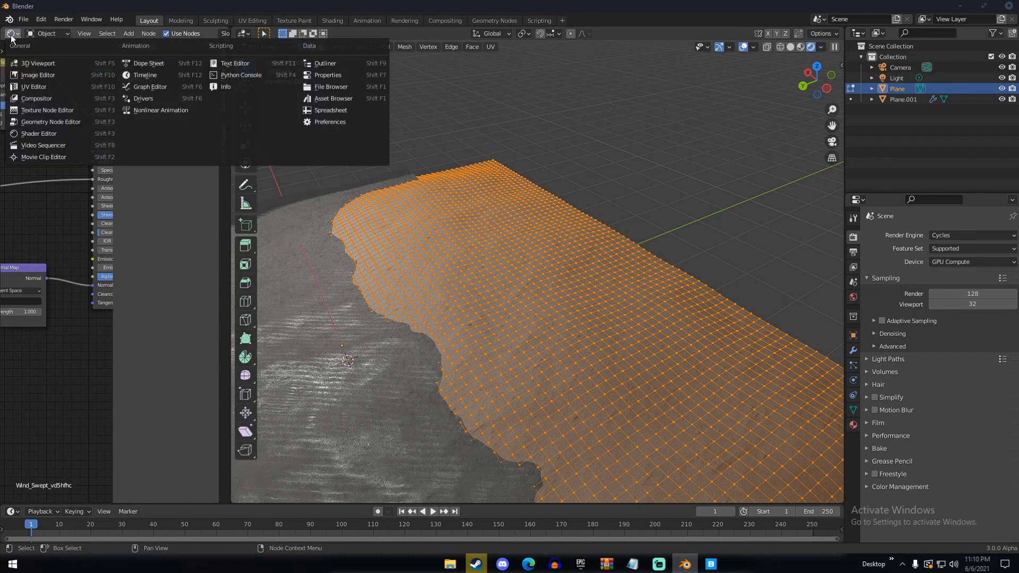
left_click(33, 87)
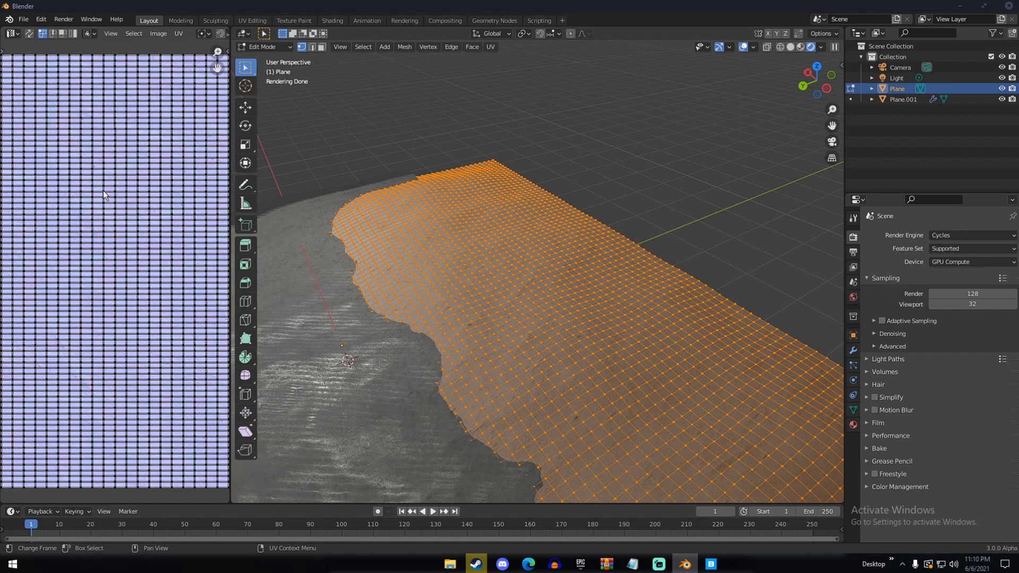
scroll(114, 279, "up", 6)
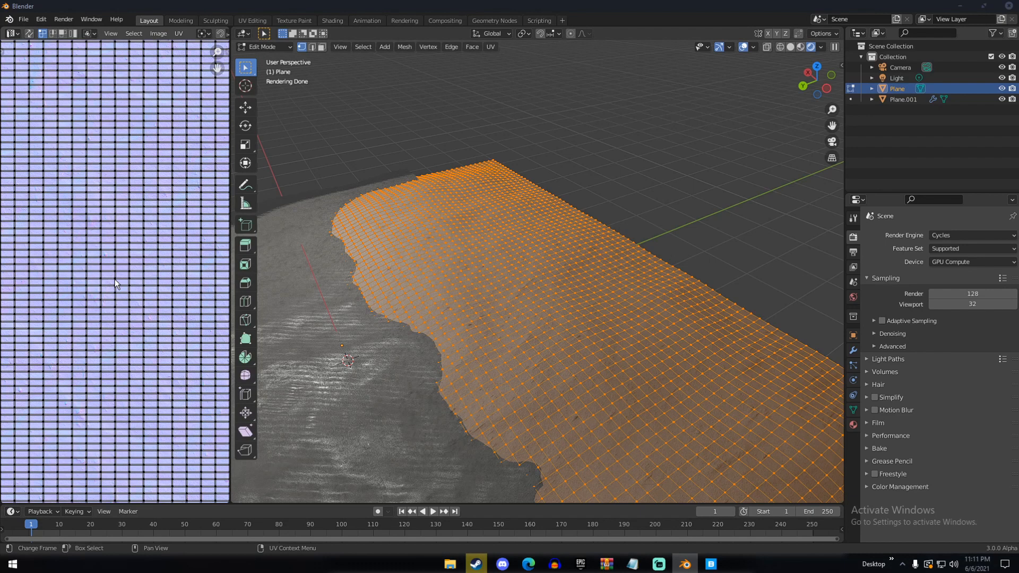
scroll(120, 312, "up", 2)
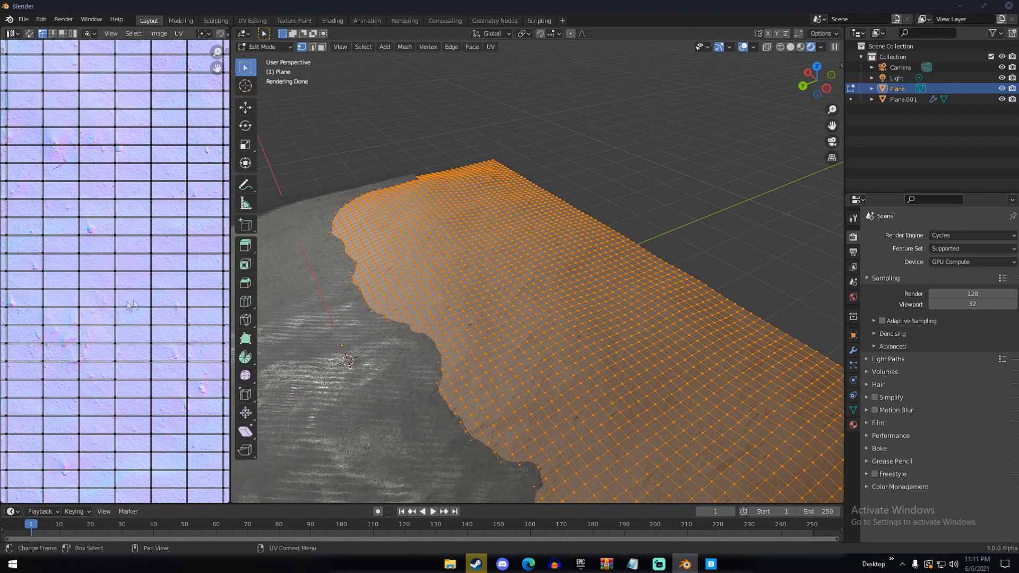
scroll(141, 285, "down", 8)
scroll(141, 288, "up", 5)
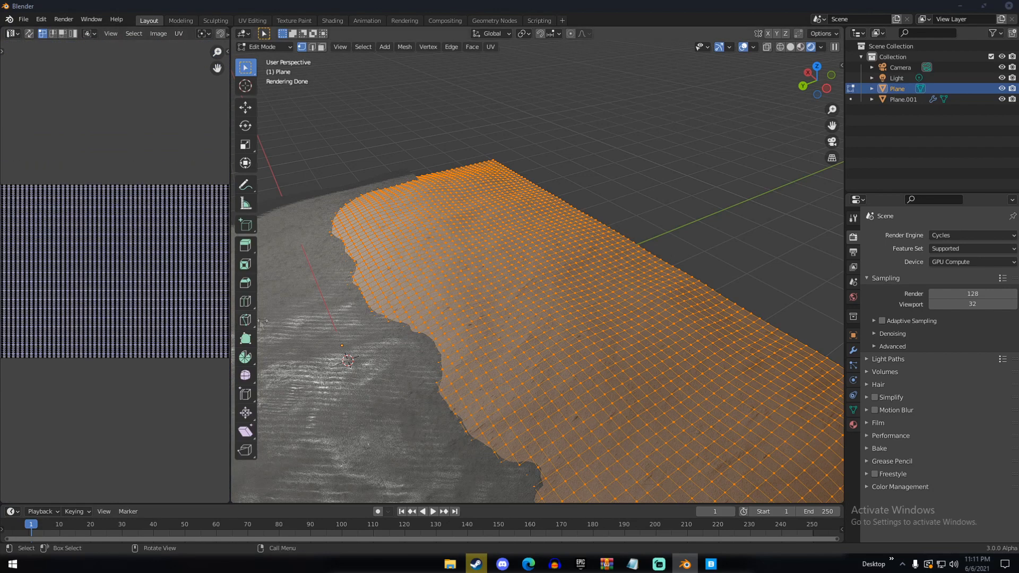
scroll(187, 311, "down", 3)
scroll(199, 306, "down", 2)
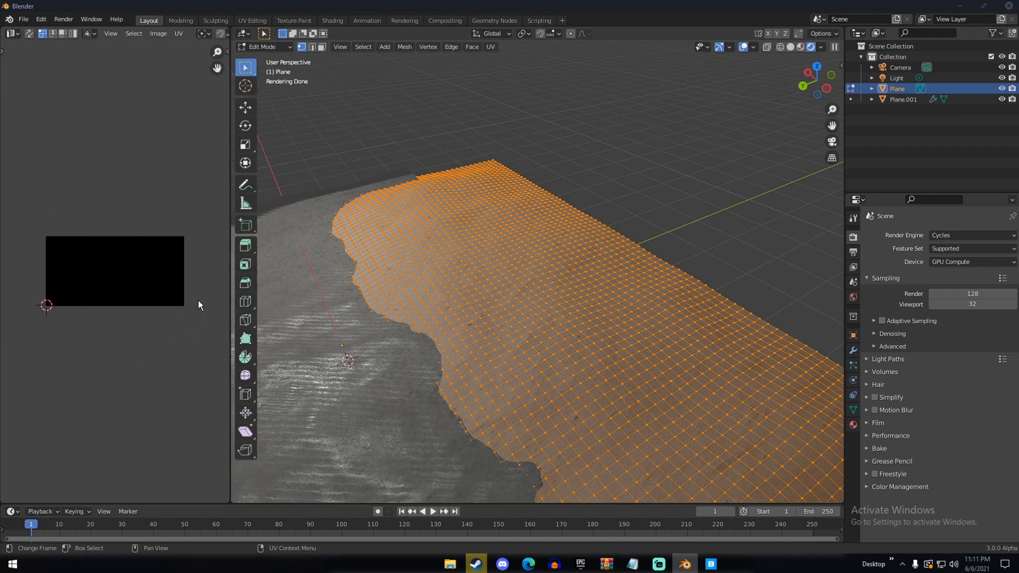
Select all of the sand plane's UVs and scale them along the X axis to about 0.55
key("a")
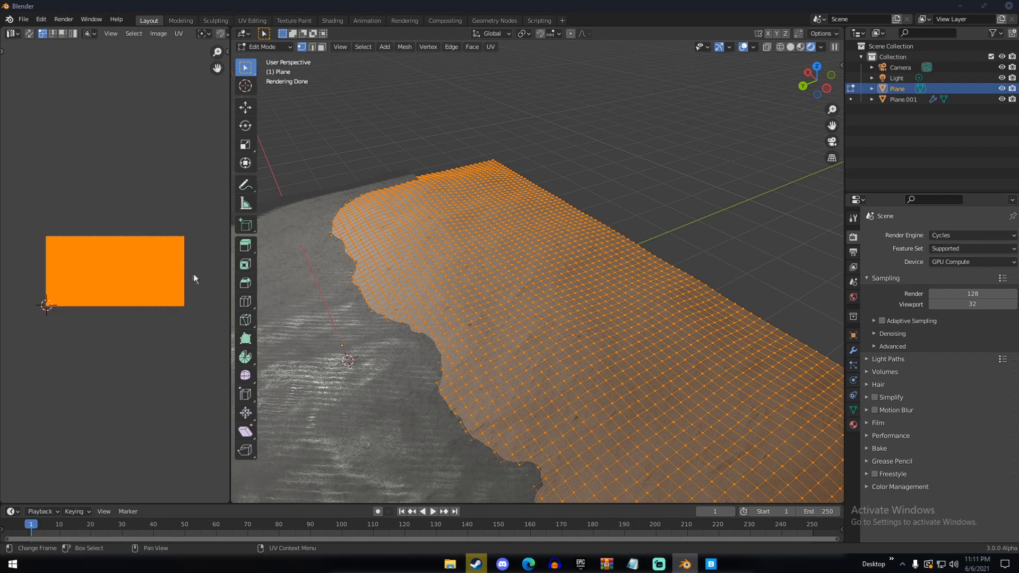
key("s")
key("x")
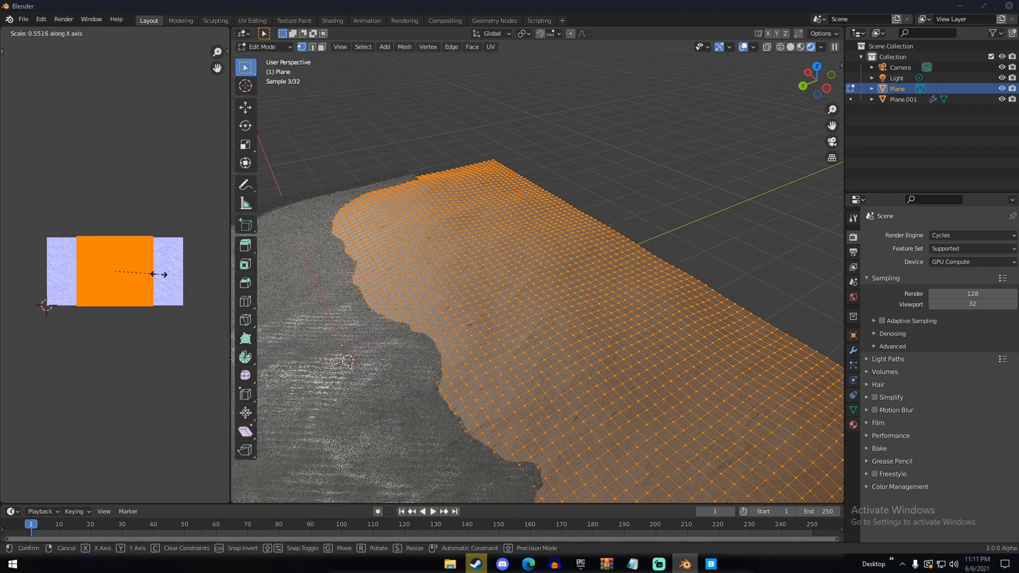
left_click(160, 274)
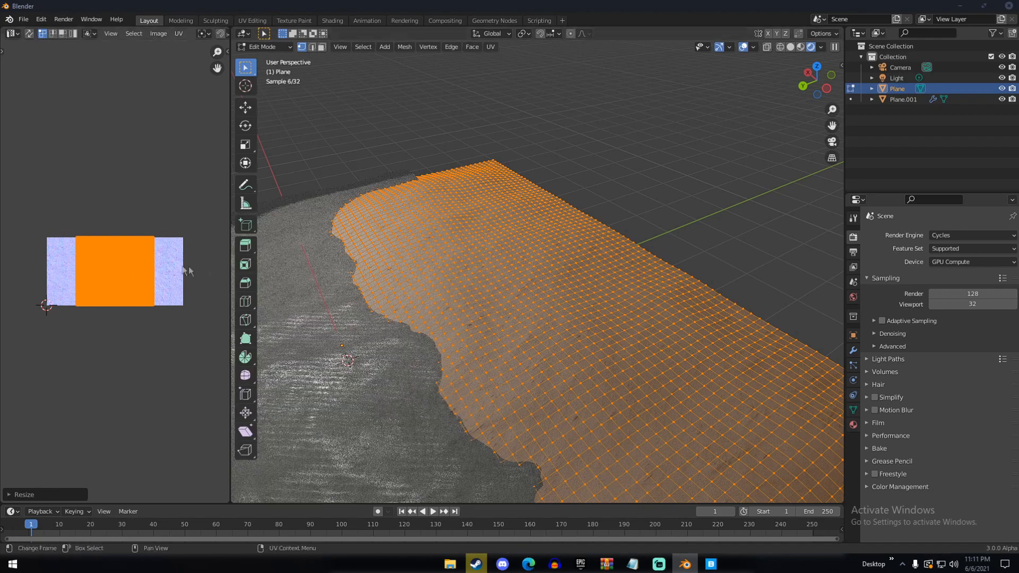
scroll(135, 281, "up", 8)
scroll(134, 281, "up", 4)
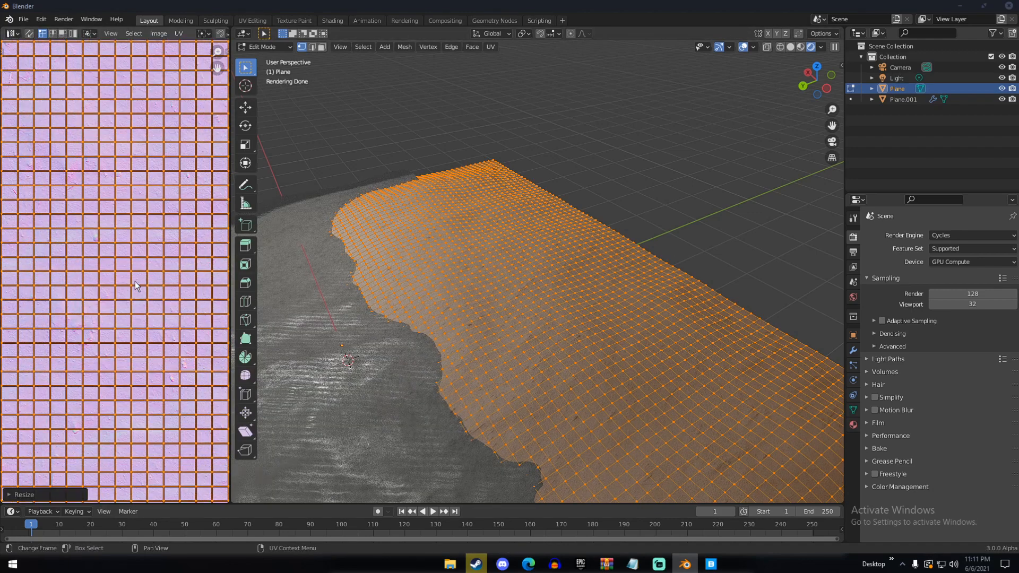
scroll(134, 281, "down", 7)
Leave Edit Mode and examine the rendered sand surface up close for stretching
key("Tab")
scroll(425, 335, "up", 4)
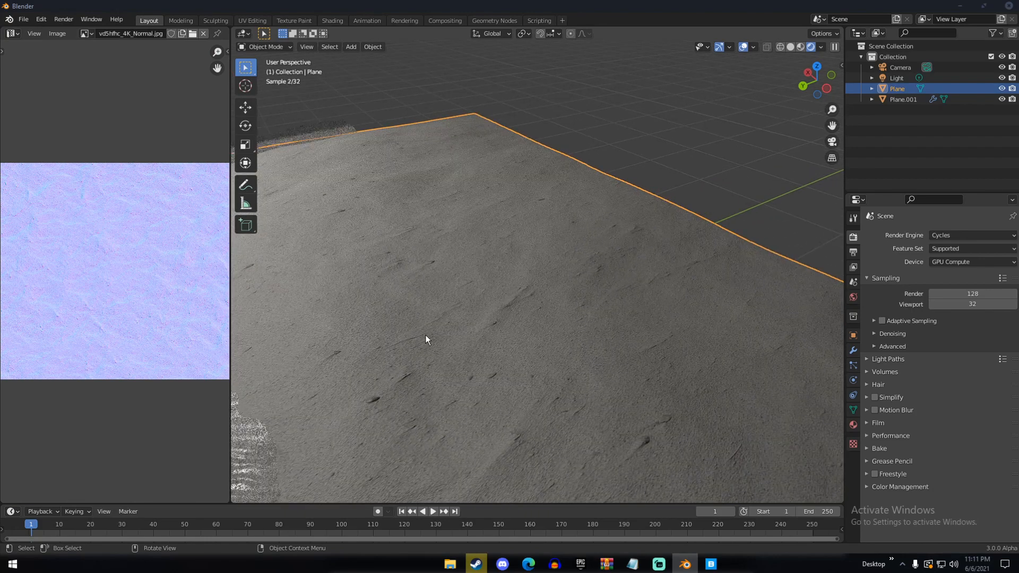
left_click(425, 335)
left_click(530, 258)
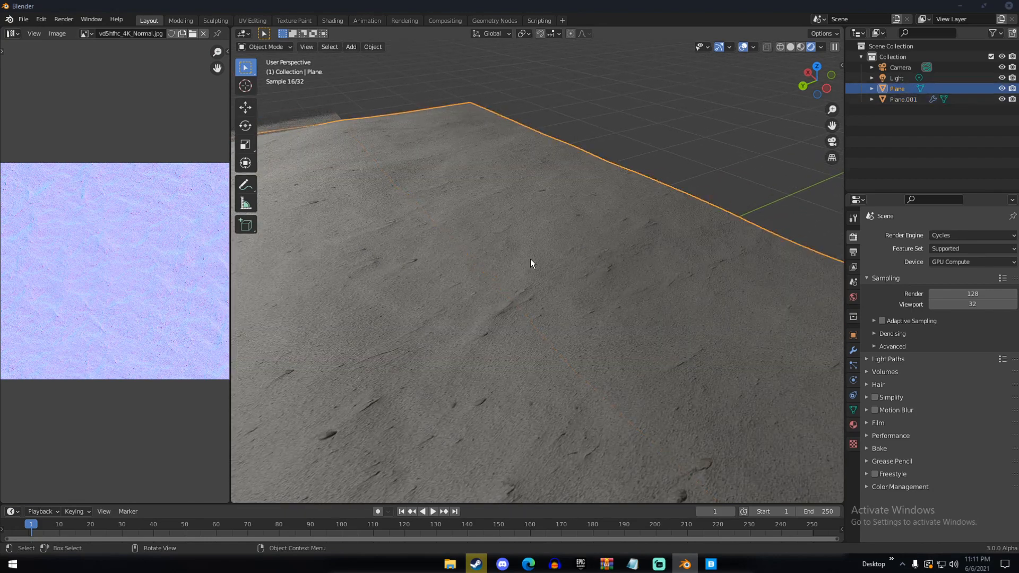
scroll(405, 247, "down", 3)
Return to Edit Mode on the sand plane and try a slight uniform scale of its UV layout
key("Tab")
key("s")
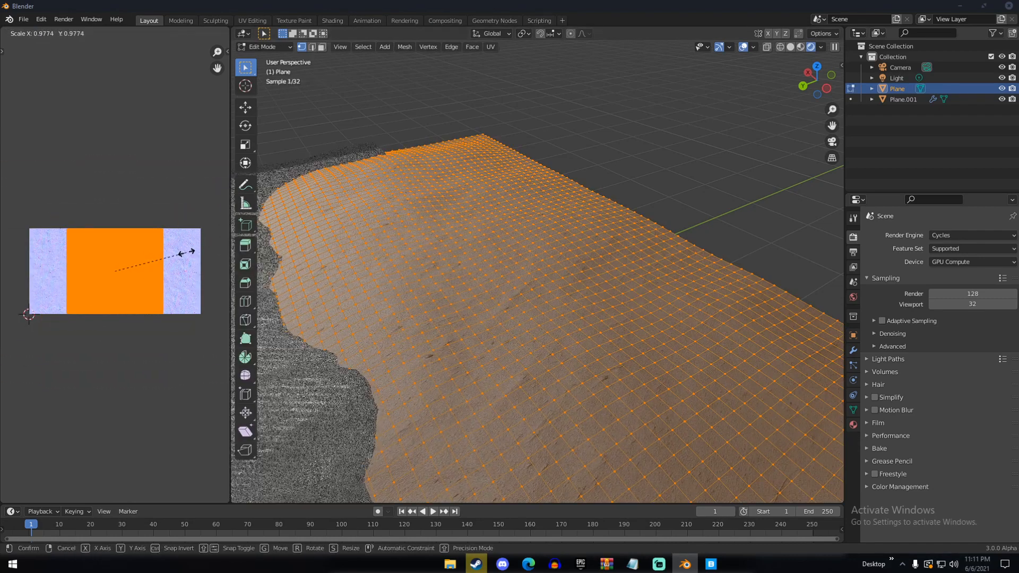
left_click(187, 253)
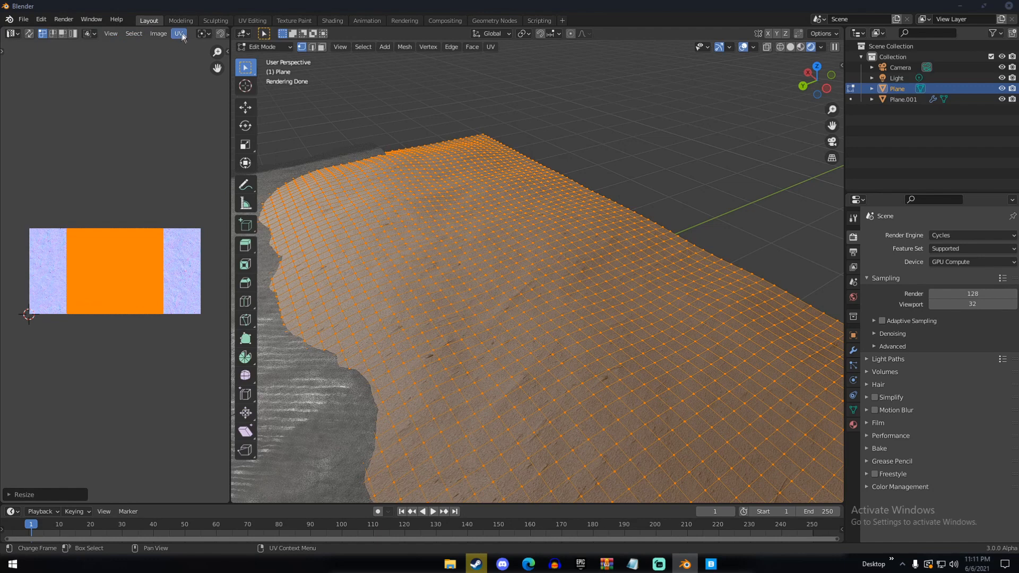
Show the vd5hfhc_4K_Albedo.jpg image behind the UV layout and check the sand texture in the viewport
scroll(182, 34, "down", 5)
left_click(102, 34)
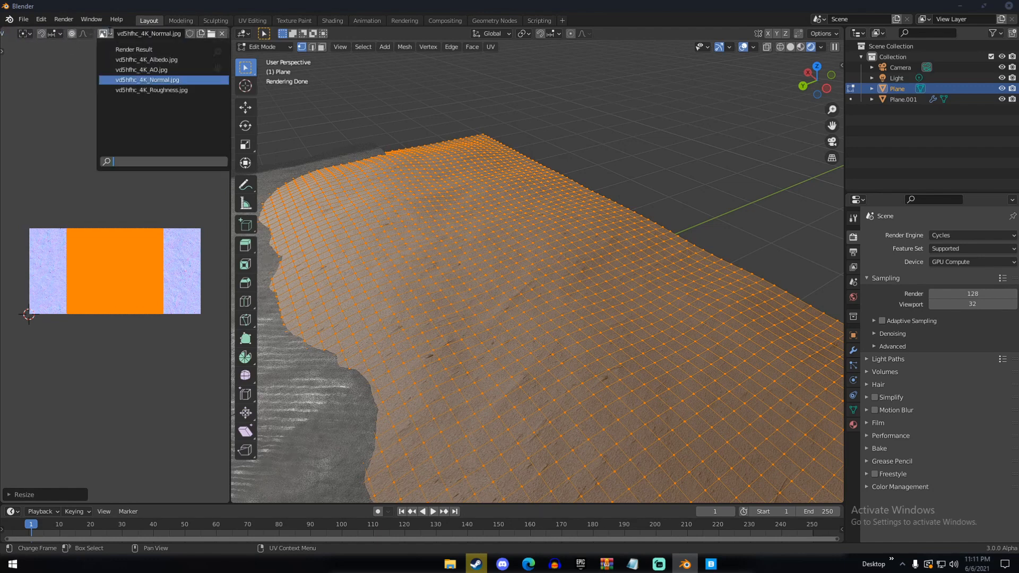
left_click(134, 60)
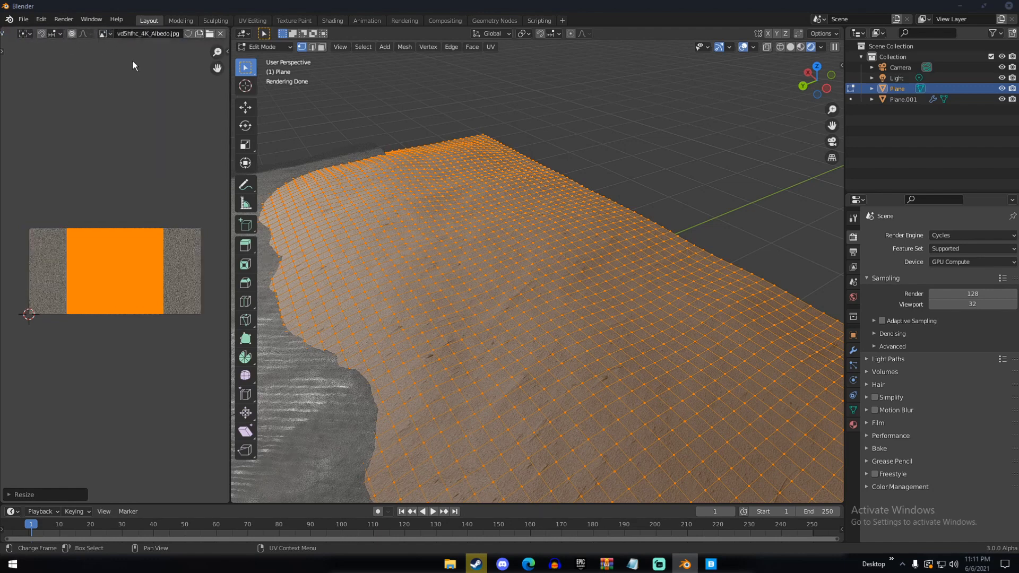
scroll(344, 229, "up", 4)
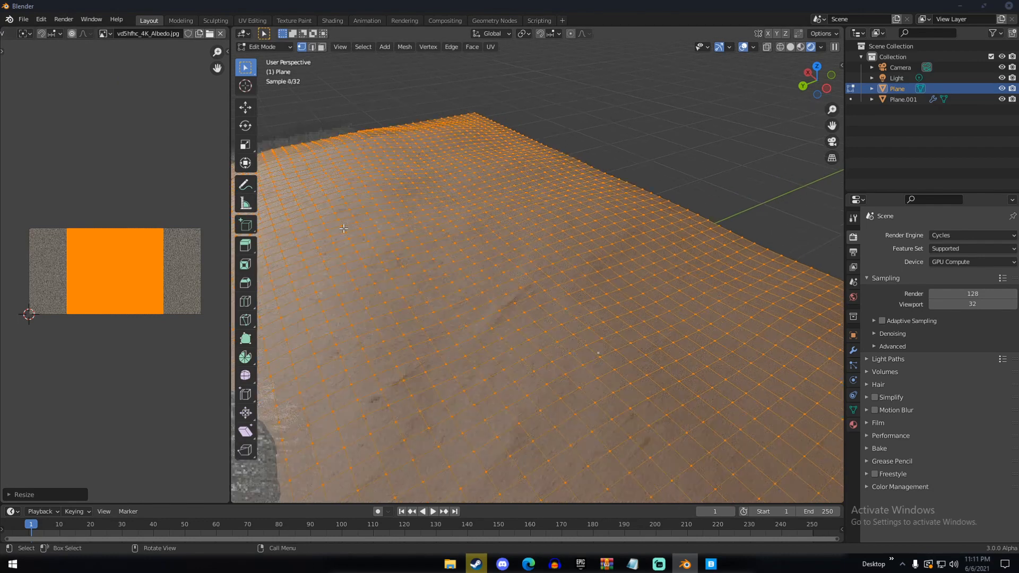
scroll(125, 37, "left", 5)
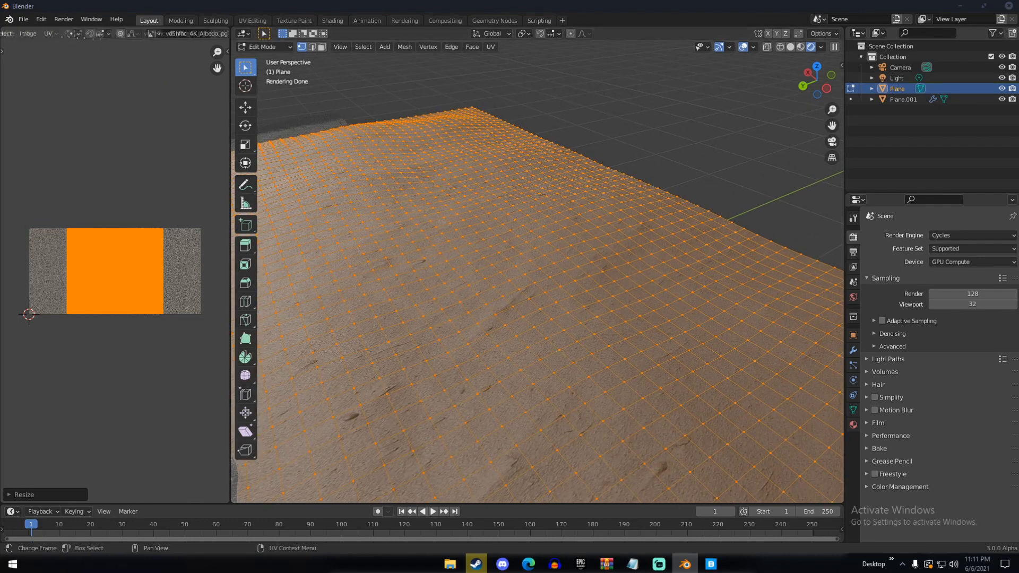
Change the UV Editor back to the Shader Editor, hide its sidebar, and bring the Texture Coordinate and Mapping nodes into view
left_click(21, 34)
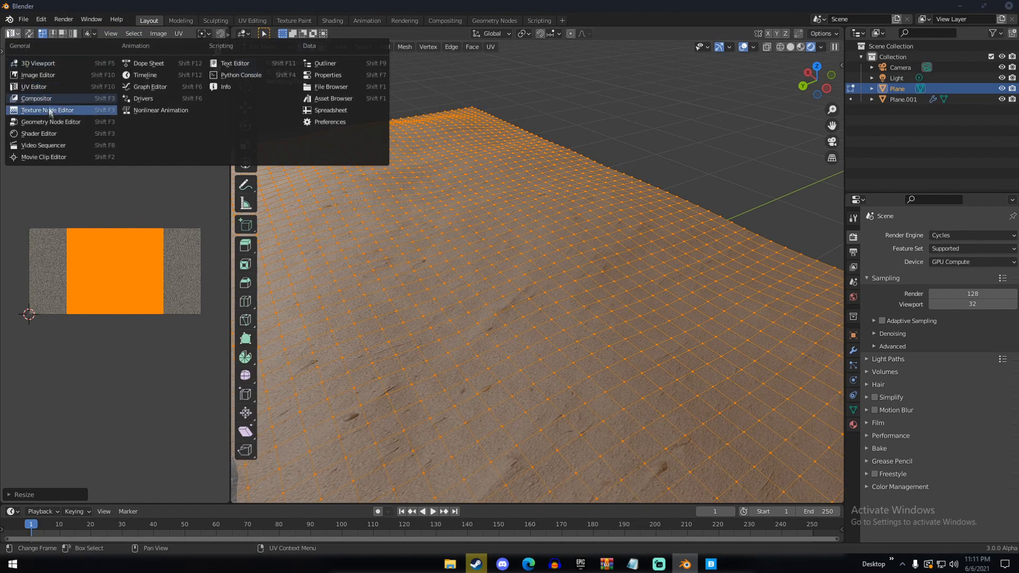
left_click(39, 134)
middle_click_drag(21, 218, 49, 231)
scroll(48, 229, "down", 5)
scroll(45, 286, "up", 5)
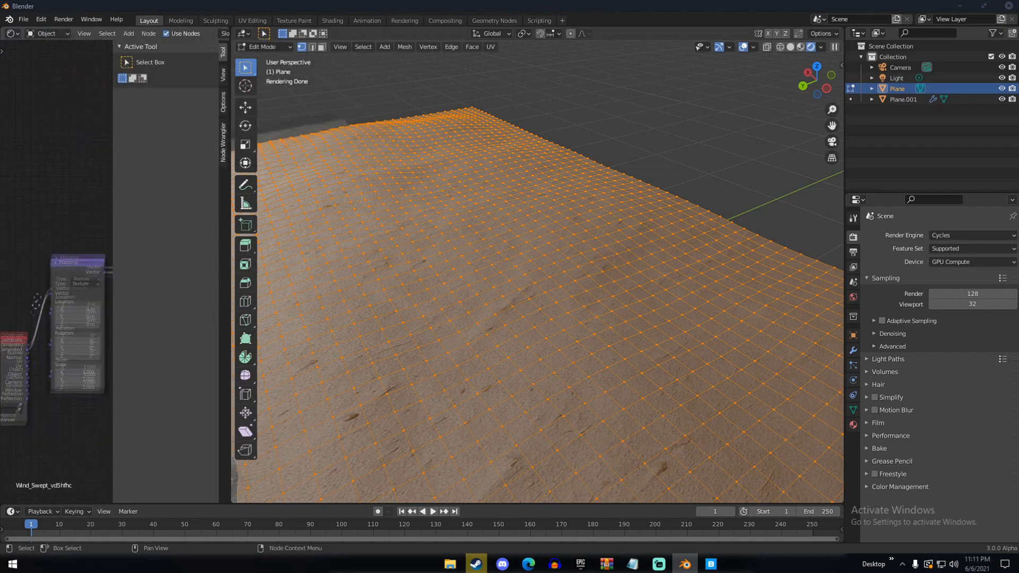
middle_click_drag(23, 365, 30, 291)
scroll(30, 287, "up", 4)
middle_click_drag(35, 248, 53, 228)
scroll(76, 244, "down", 1)
key("n")
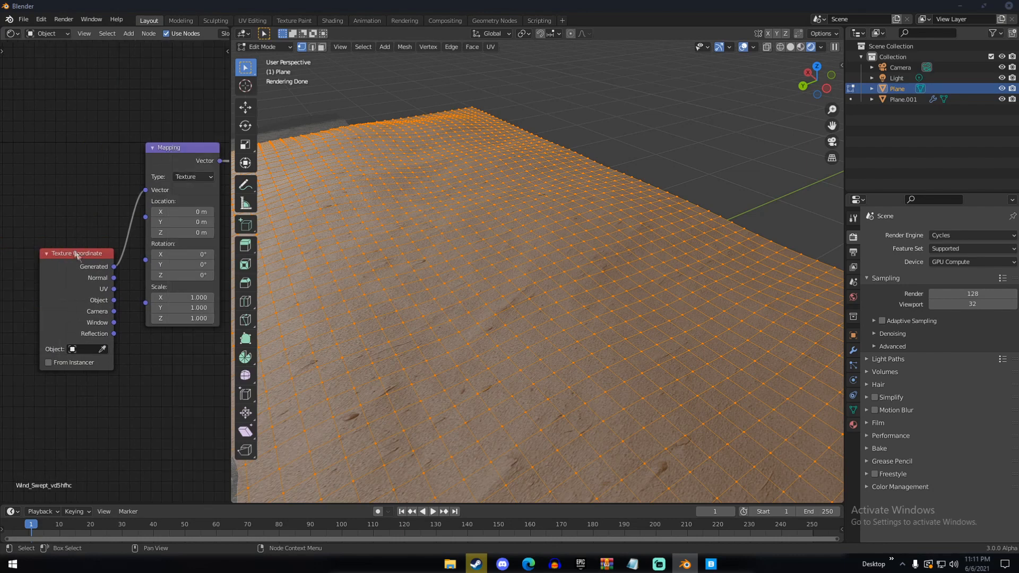
Connect the Texture Coordinate node's UV output to the Mapping node's Vector input in place of Generated
scroll(123, 320, "up", 4)
scroll(117, 282, "down", 5)
scroll(128, 207, "down", 3)
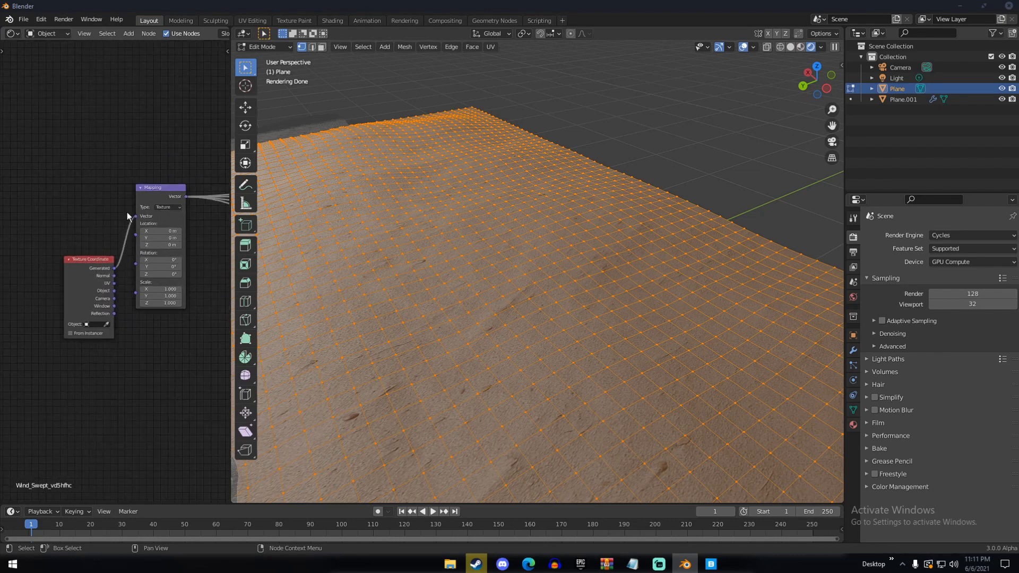
scroll(124, 273, "up", 4)
scroll(123, 277, "up", 2)
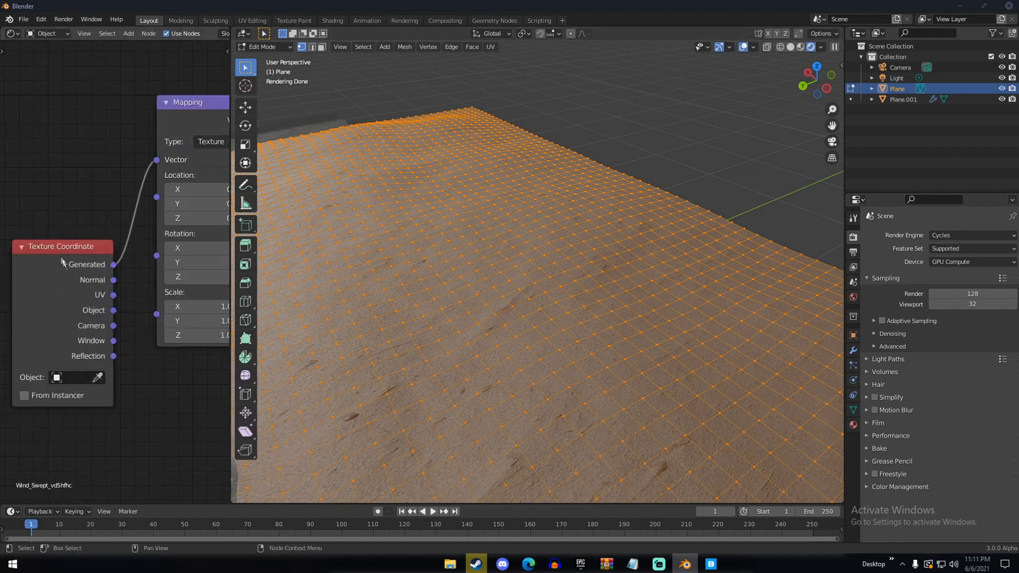
left_click_drag(113, 296, 156, 223)
left_click_drag(159, 161, 157, 160)
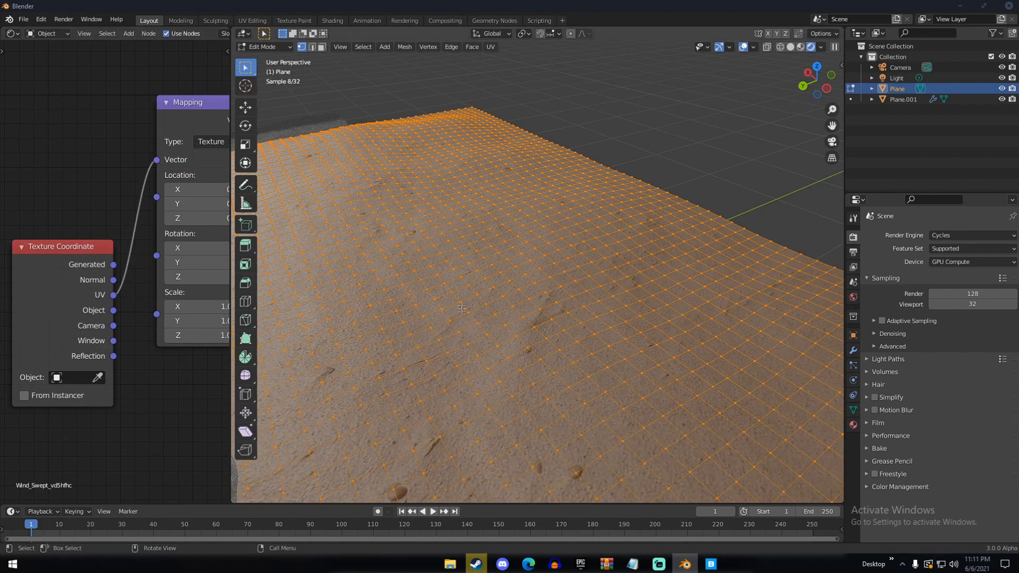
Leave Edit Mode, check the camera view, and align the camera to a new viewpoint looking over the dunes toward the water
key("Tab")
middle_click_drag(463, 312, 408, 314)
key("KP_0")
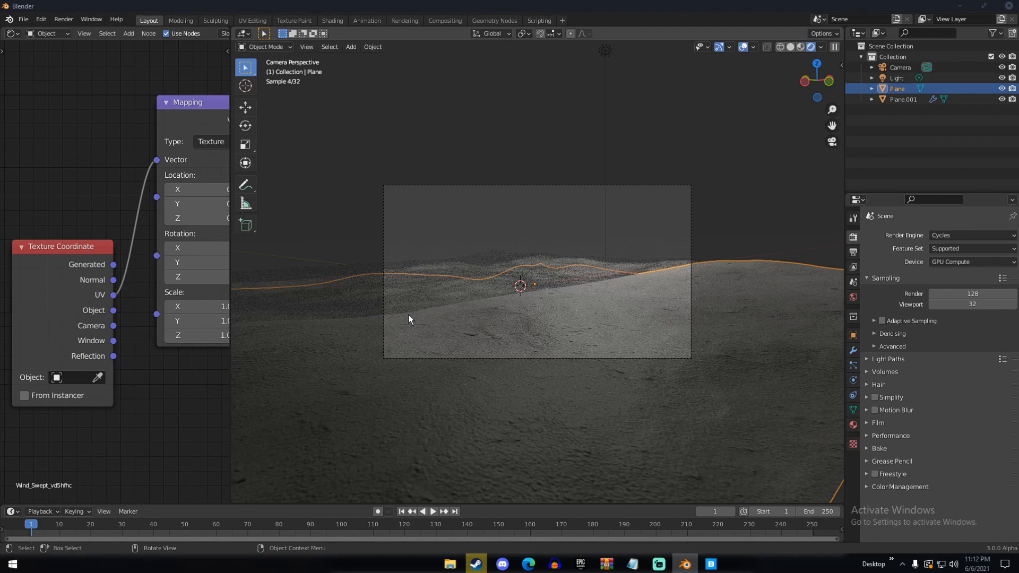
middle_click_drag(546, 257, 518, 326)
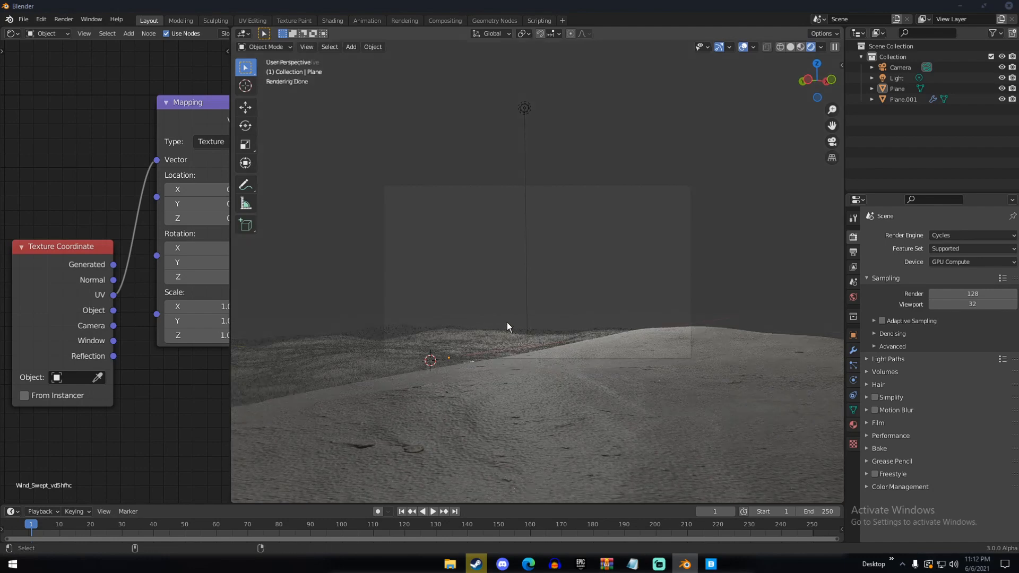
key("KP_0")
Set the camera's focal length to 32 mm and move the camera slightly to reframe the dunes
left_click(901, 67)
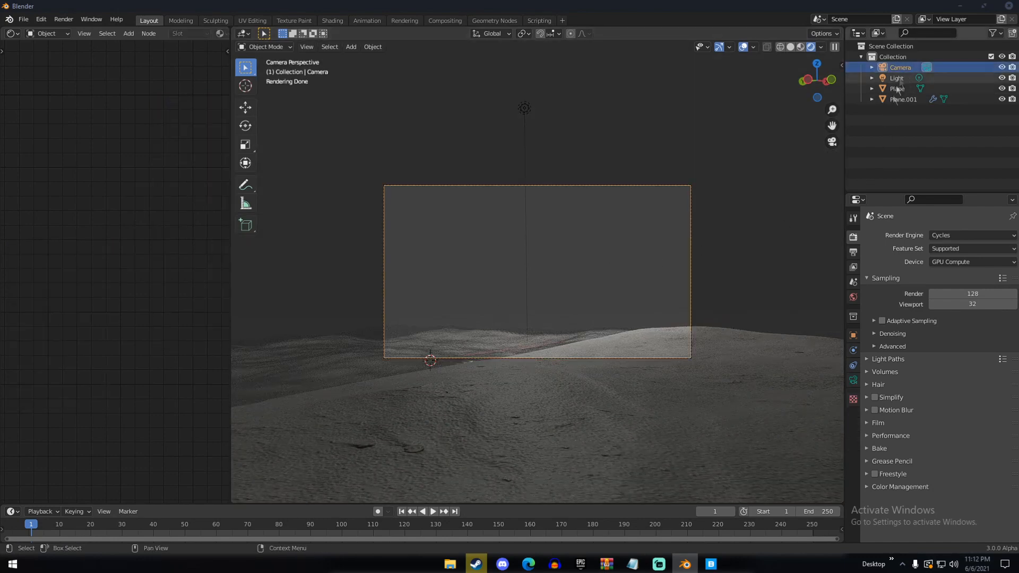
left_click(853, 380)
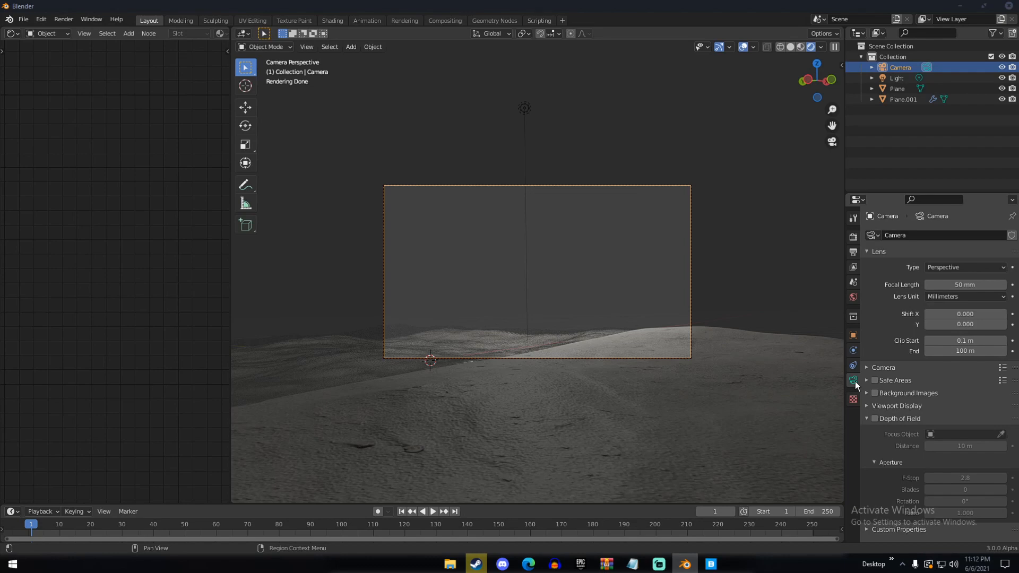
left_click_drag(965, 285, 929, 284)
key("g")
left_click(723, 291)
scroll(675, 318, "up", 3)
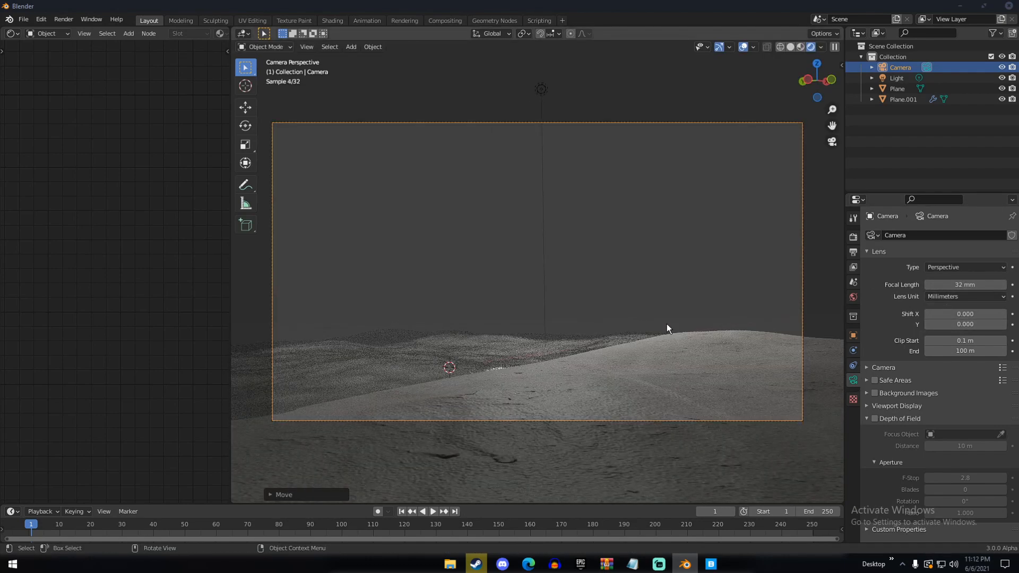
Move the camera slightly lower over the dunes in camera view and switch the viewport to solid shading
middle_click_drag(648, 322, 648, 324)
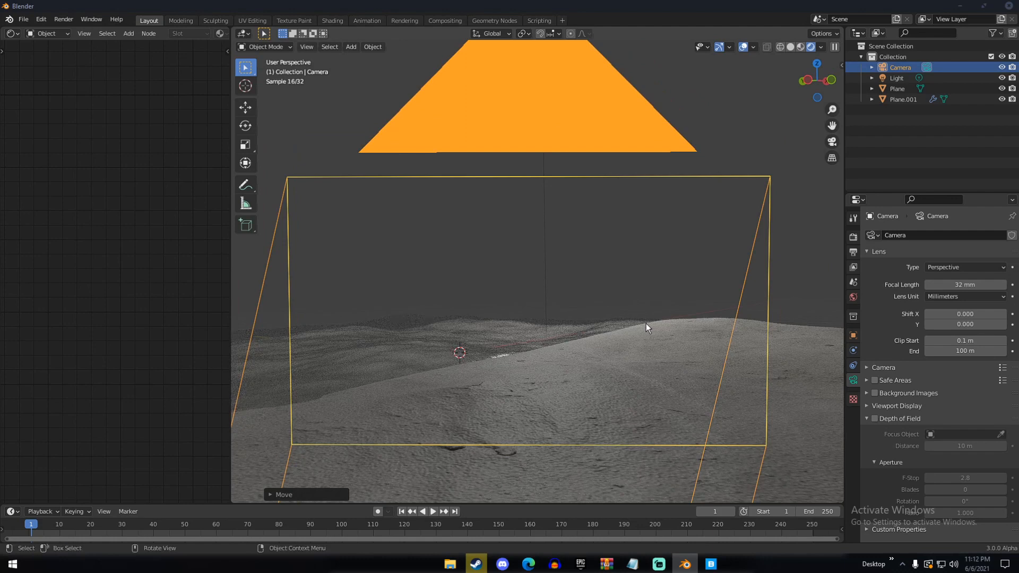
key("KP_0")
key("g")
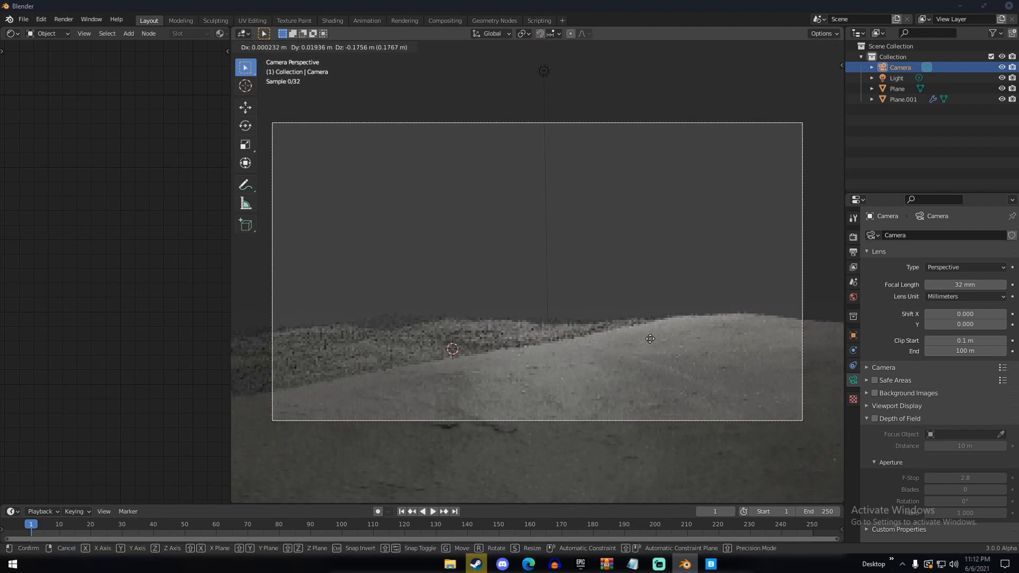
left_click(649, 339)
key("z")
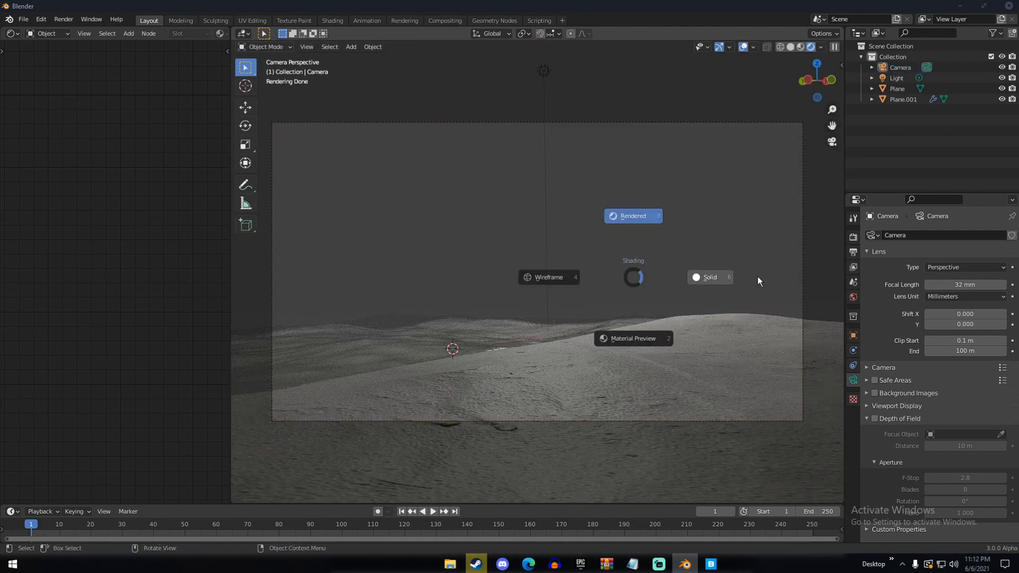
left_click(757, 276)
Examine the water and dune planes and the camera's placement from outside the camera view
middle_click_drag(721, 396, 654, 385)
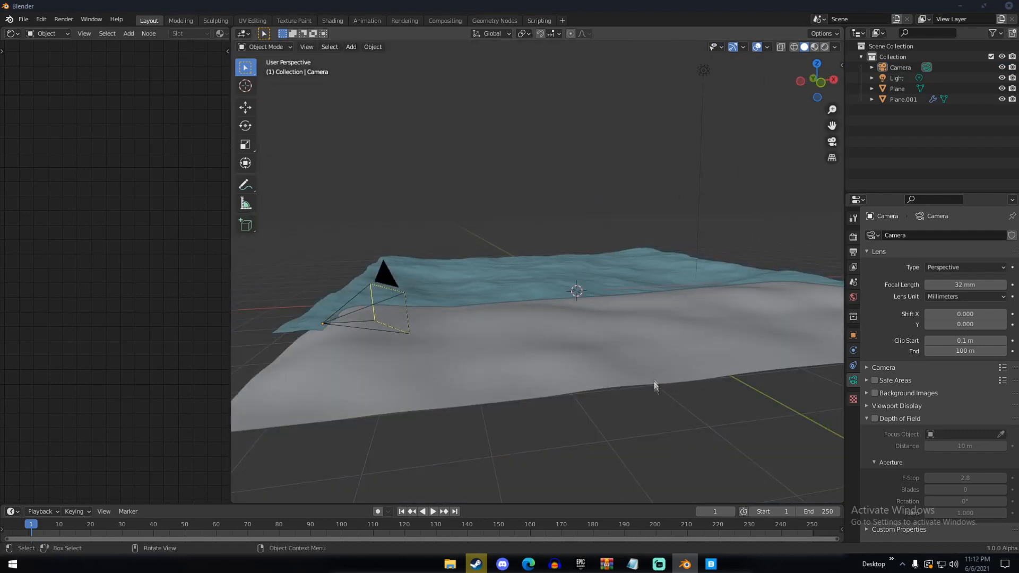
scroll(654, 386, "down", 5)
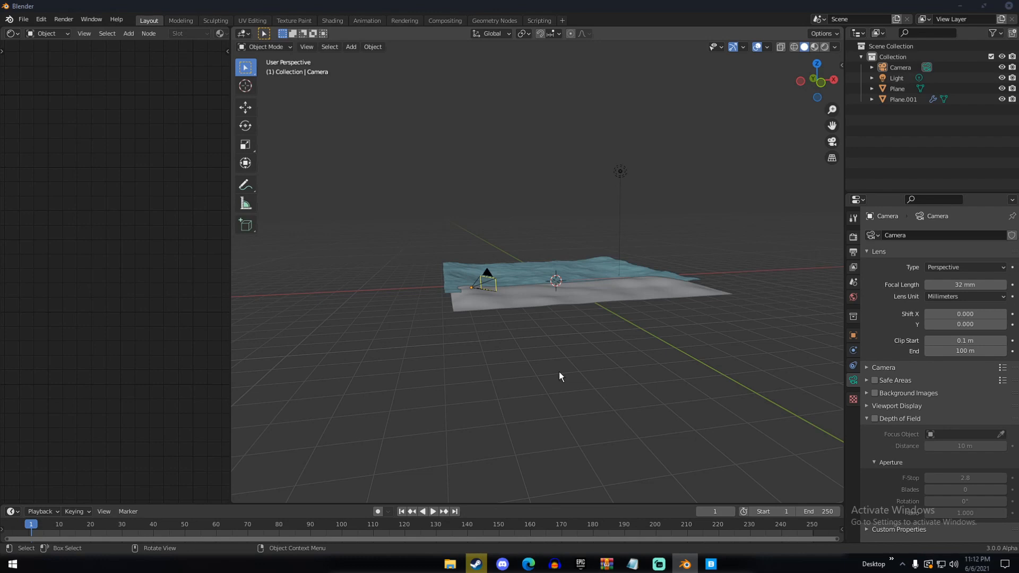
scroll(540, 358, "up", 5)
mouse_move(540, 358)
middle_mouse_down()
mouse_move(617, 377)
mouse_move(537, 364)
middle_mouse_up()
scroll(616, 377, "up", 3)
scroll(535, 361, "down", 3)
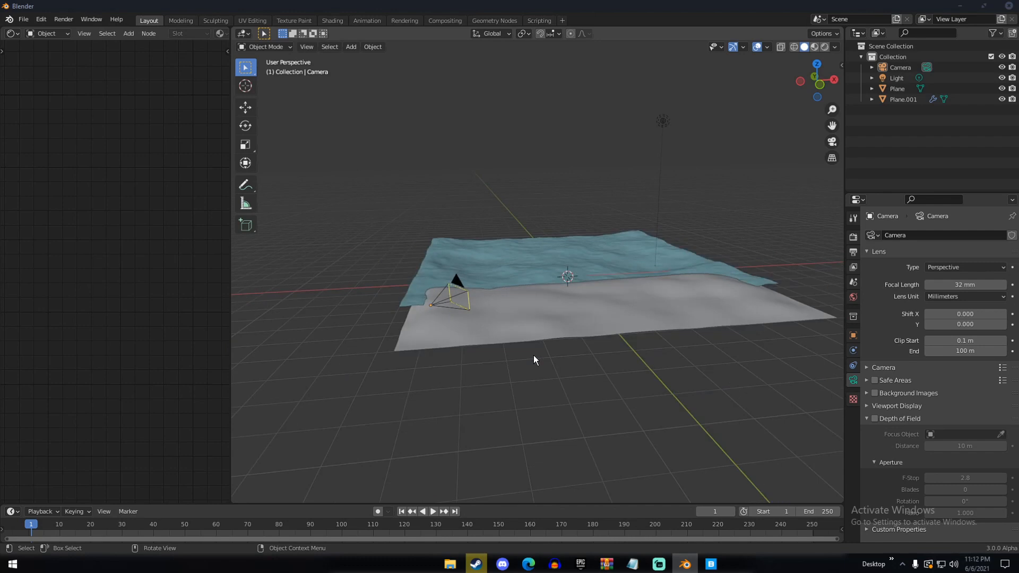
middle_click_drag(533, 355, 603, 346)
scroll(578, 359, "down", 3)
scroll(604, 345, "up", 1)
scroll(603, 350, "up", 2)
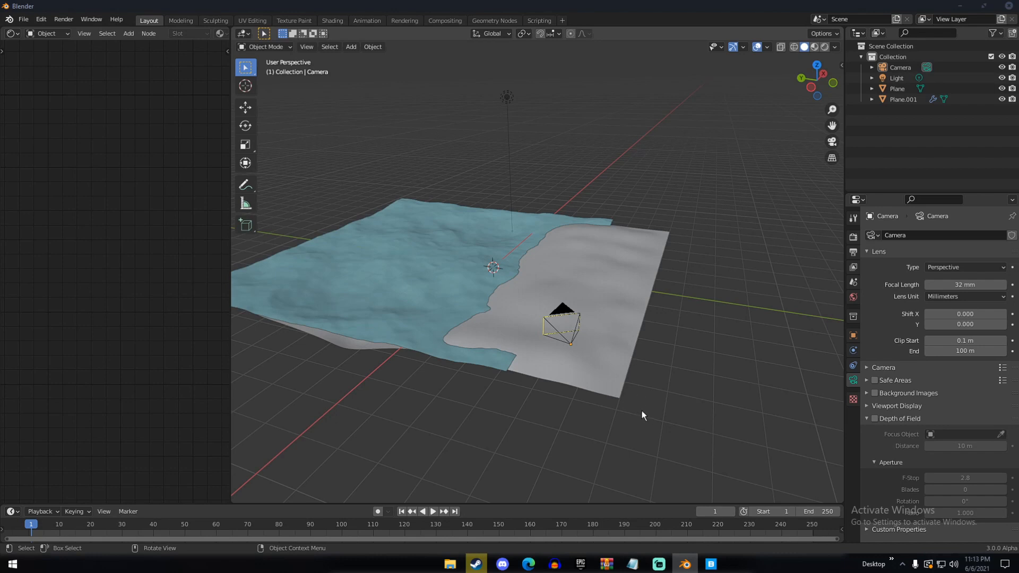
Switch to Quixel Bridge, replace the Sand search with Nordic and Rock, and select the first Massive Nordic Coastal rock
left_click(710, 564)
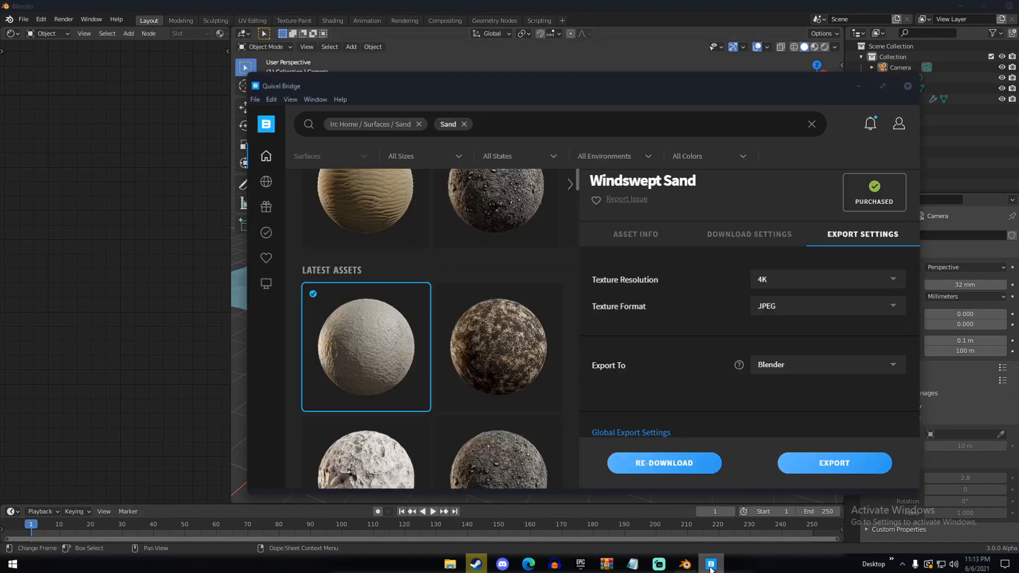
left_click(418, 124)
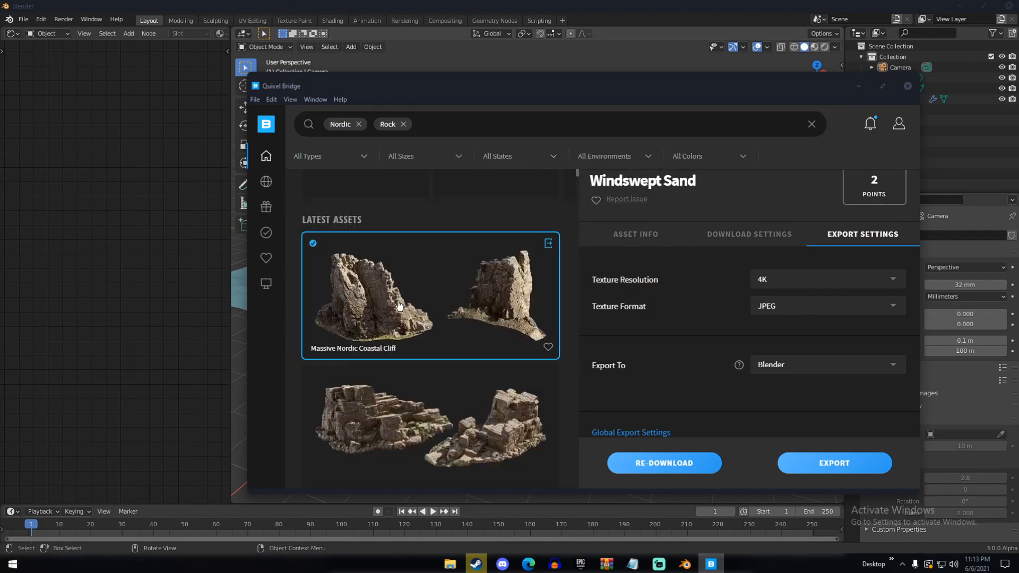
left_click(399, 307)
scroll(775, 340, "down", 2)
Go through the selected coastal rock's download settings and toggle its LOD 0 mesh option
left_click(769, 284)
left_click(778, 298)
scroll(764, 297, "up", 2)
left_click(658, 270)
left_click(724, 271)
scroll(695, 267, "down", 6)
scroll(663, 255, "up", 2)
left_click(598, 230)
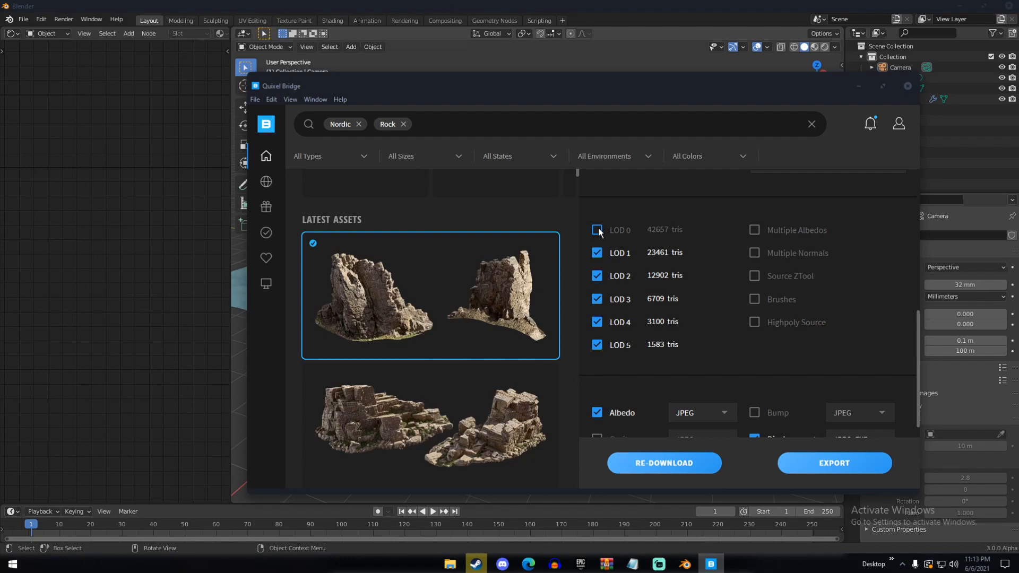
Keep the coastal rock's export mesh at LOD 0 and export the asset to Blender
scroll(690, 218, "up", 2)
left_click(852, 178)
left_click(775, 300)
left_click(763, 298)
left_click(817, 462)
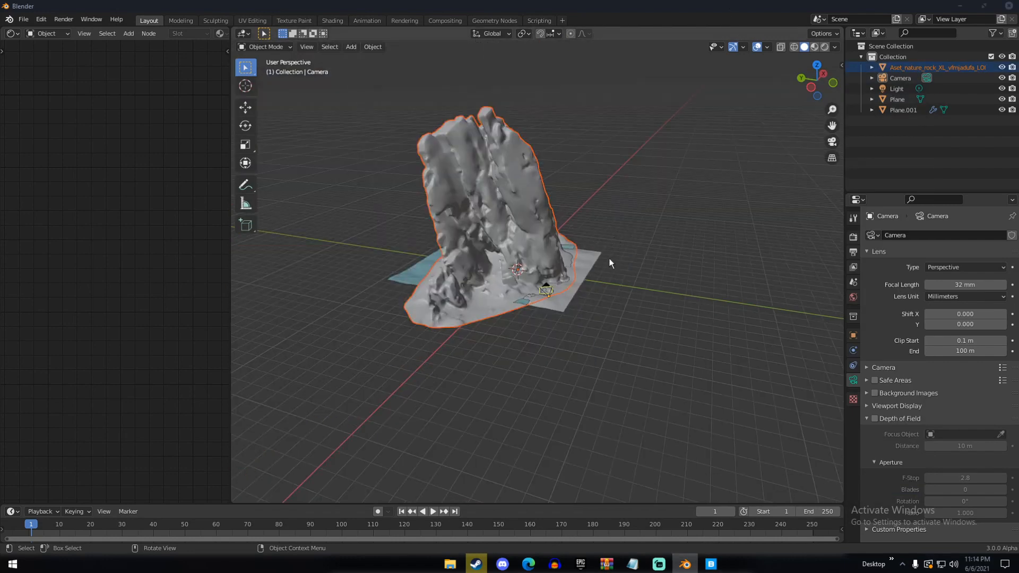
Scale down the imported coastal rock in Blender and place it on the shoreline in front of the camera
key("s")
key("g")
left_click(550, 270)
scroll(550, 270, "up", 7)
mouse_move(550, 271)
middle_mouse_down()
mouse_move(457, 276)
mouse_move(536, 278)
middle_mouse_up()
key("g")
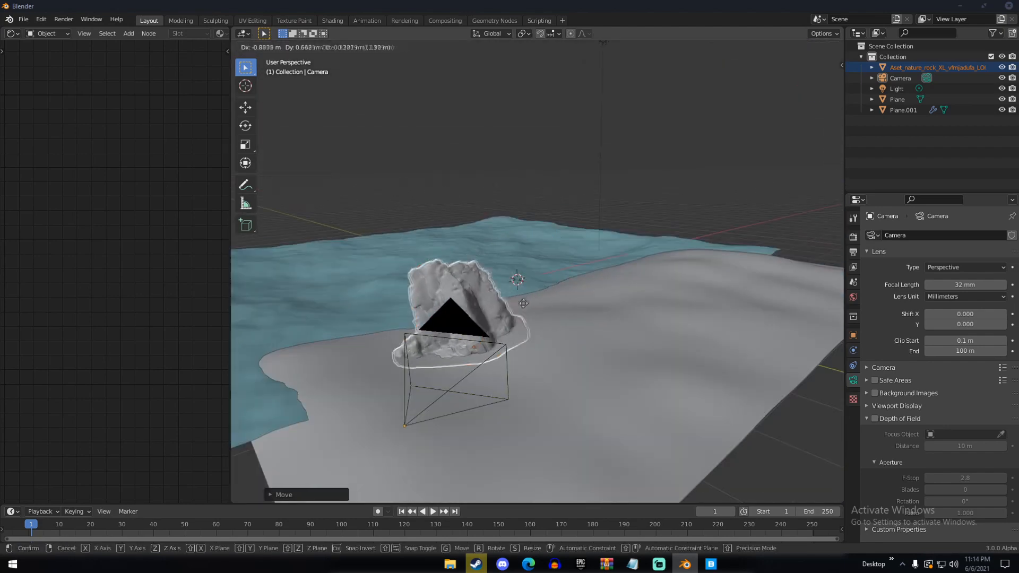
left_click(519, 297)
key("KP_0")
key("g")
left_click(533, 309)
key("KP_0")
Select the coastal rock and bring its material nodes into view in the Shader Editor
left_click(494, 297)
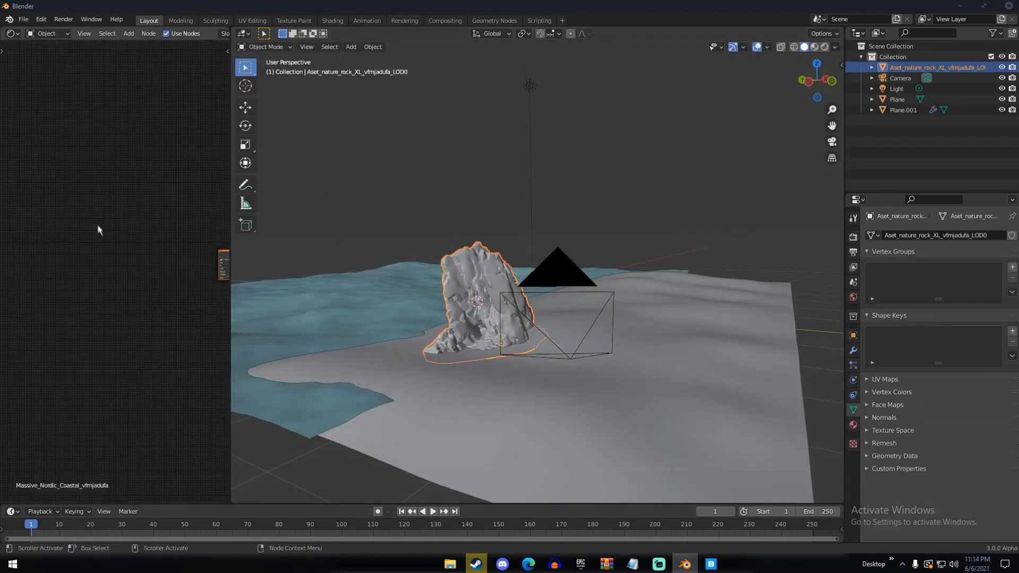
middle_click_drag(204, 254, 84, 266)
scroll(143, 271, "up", 10)
left_click_drag(163, 272, 165, 274)
Duplicate the coastal rock, rotate the copy, and move it to a new spot in the scene
middle_click_drag(531, 297, 472, 318)
key("shift+d")
left_click(660, 297)
left_click(245, 126)
left_click_drag(648, 340, 713, 326)
middle_click_drag(689, 366, 509, 318)
left_click_drag(519, 286, 484, 312)
key("g")
left_click(764, 329)
middle_click_drag(764, 329, 557, 339)
Switch to Quixel Bridge, download the layered Nordic Beach Rock asset, and export it to Blender
left_click(713, 564)
left_click(430, 419)
left_click(761, 462)
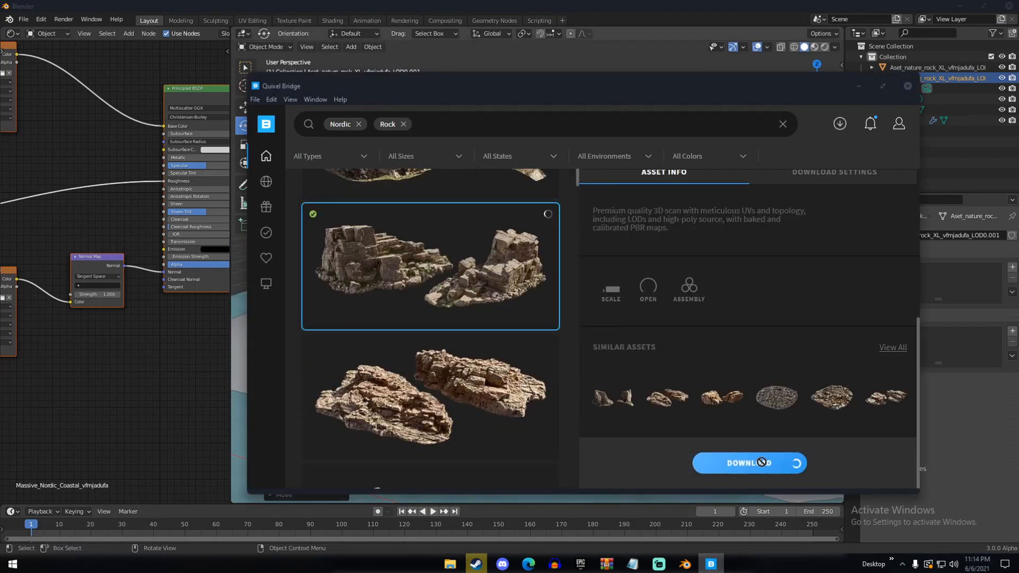
left_click(838, 462)
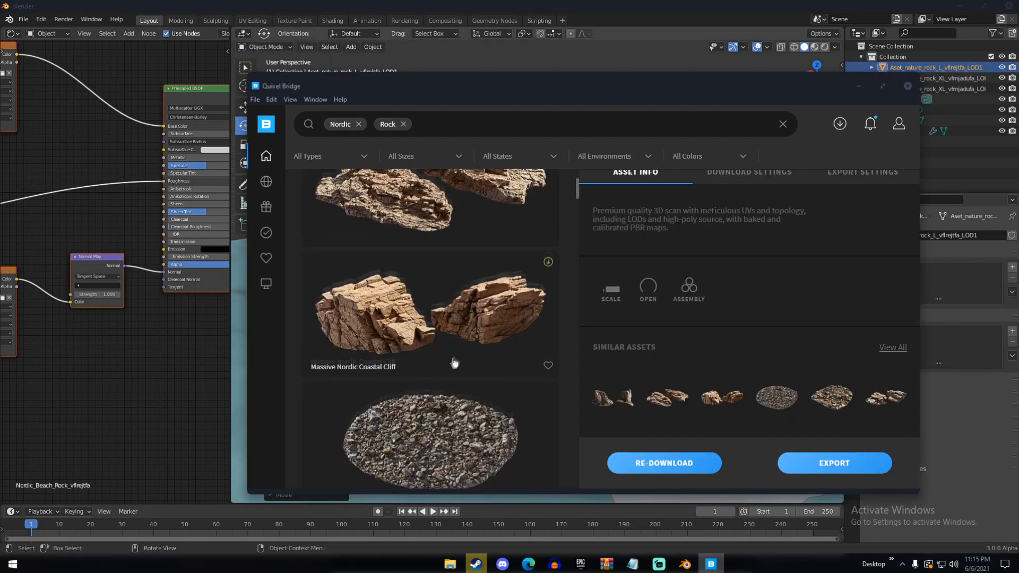
Pick another Massive Nordic Coastal rock in the asset library and export it to Blender
scroll(454, 363, "down", 10)
left_click(452, 364)
left_click(834, 463)
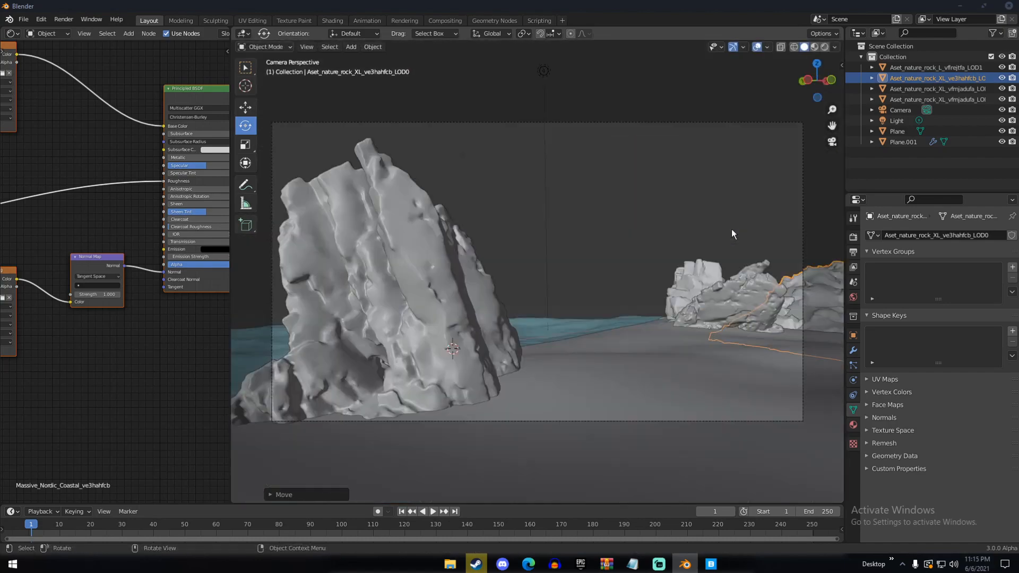
Rotate the large imported cliff and move it behind the beach rock on the right of the camera frame
middle_click_drag(731, 233, 807, 307)
key("r")
left_click(743, 286)
key("g")
left_click(711, 310)
middle_click_drag(711, 310, 682, 244)
key("g")
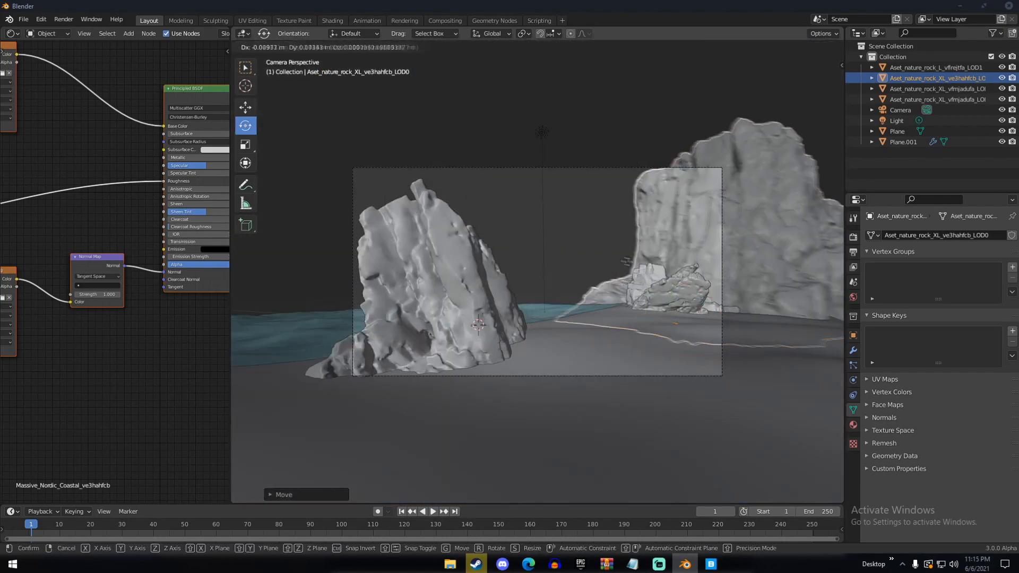
Download the steep-walled Massive Nordic Coastal Cliff in Quixel Bridge and export it to Blender
scroll(444, 325, "down", 1)
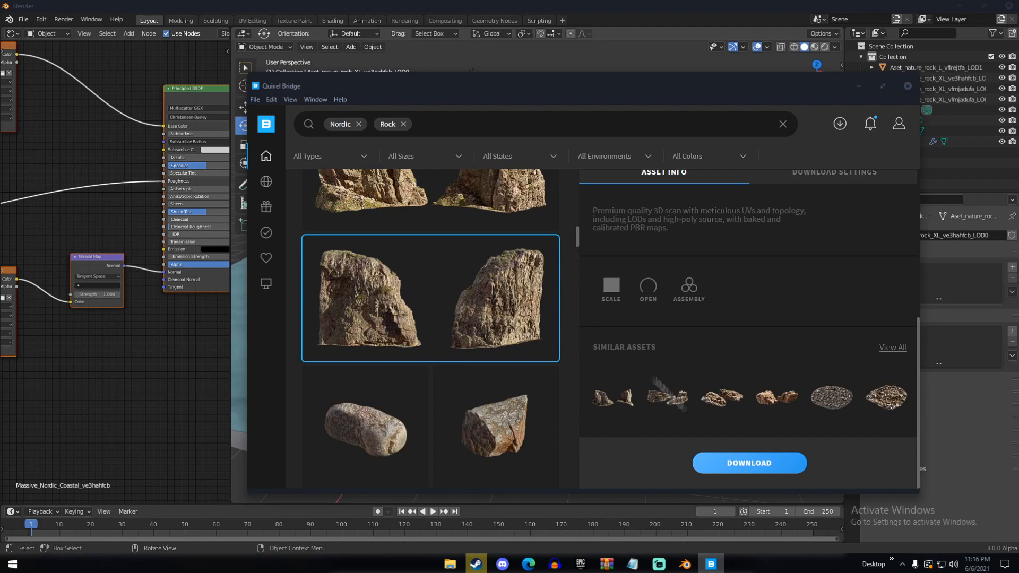
left_click(776, 462)
left_click(835, 463)
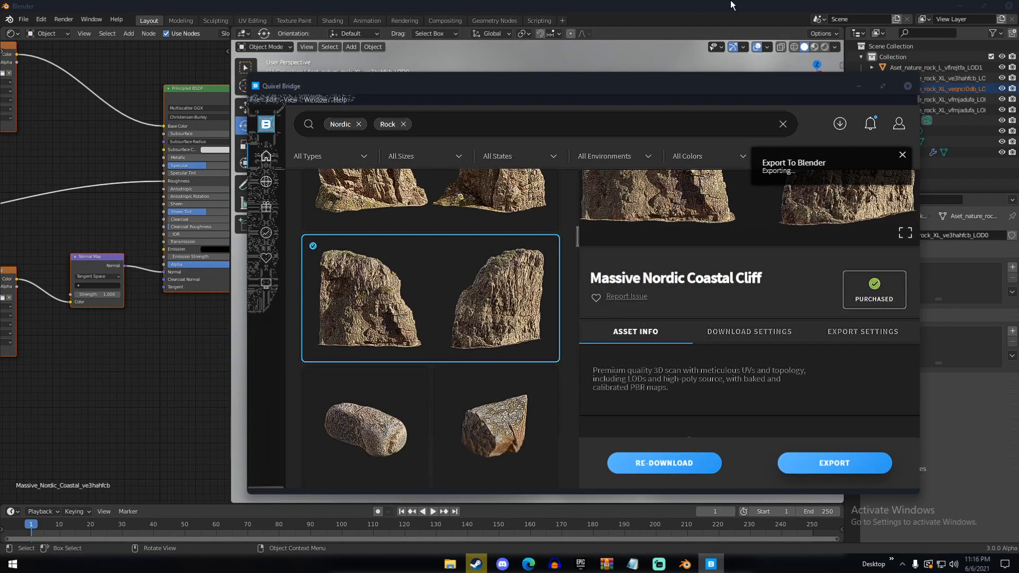
Rotate the newly imported cliff around the Z axis and place it beside the existing large cliff
key("r")
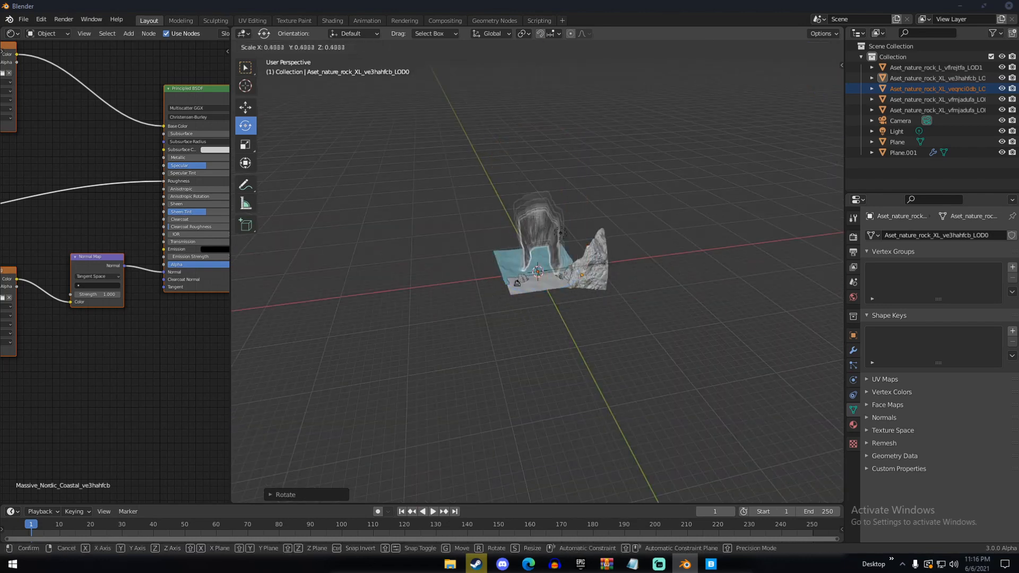
key("Return")
key("KP_0")
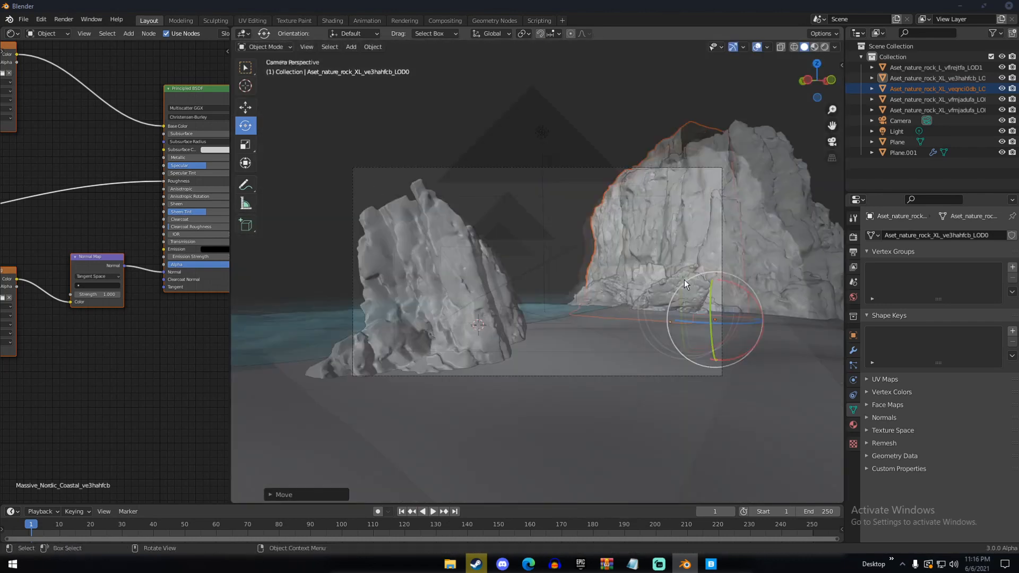
middle_click_drag(724, 322, 566, 300)
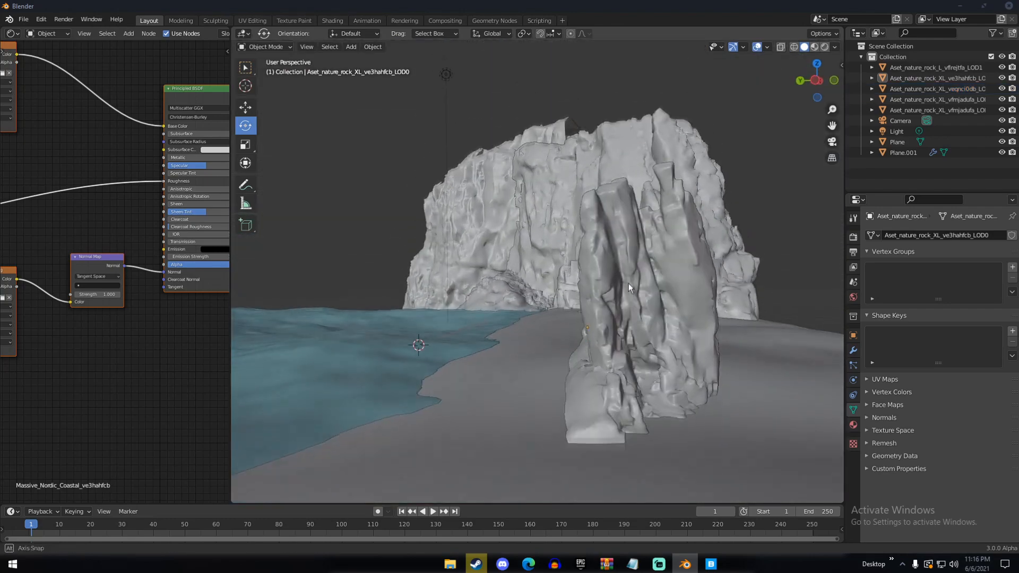
scroll(629, 283, "up", 2)
left_click(630, 277)
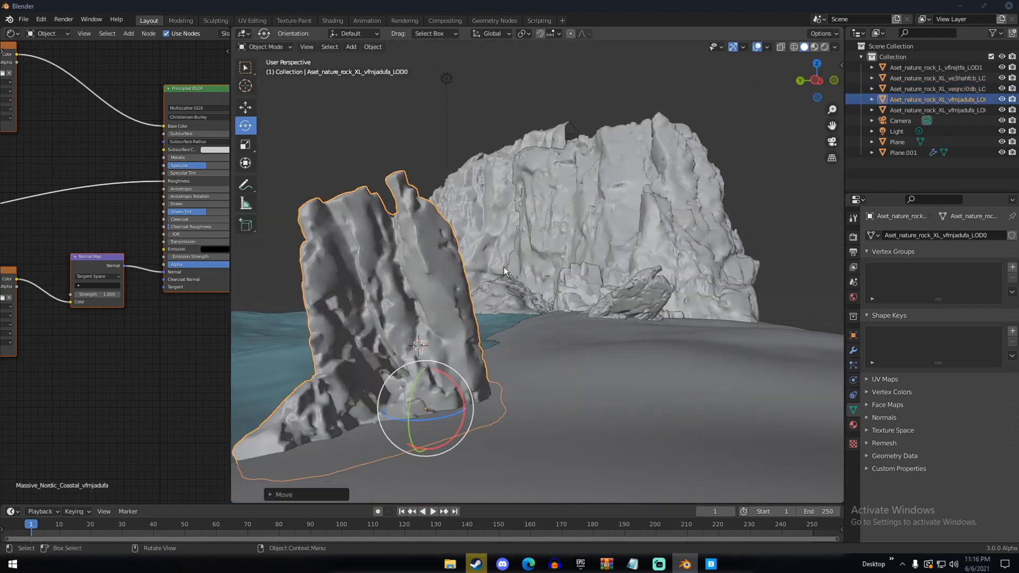
scroll(504, 266, "up", 3)
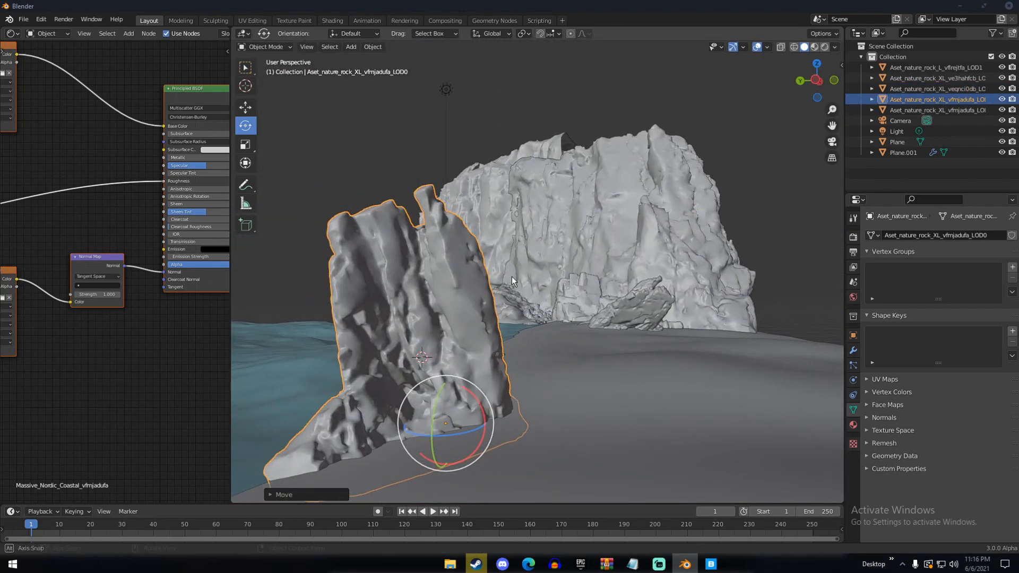
left_click(501, 275)
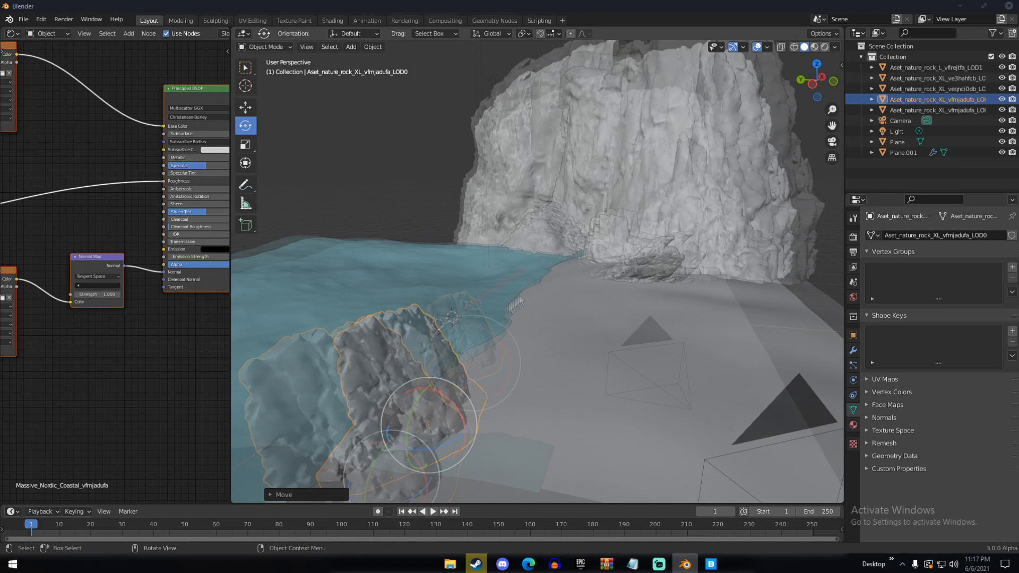
scroll(486, 320, "down", 3)
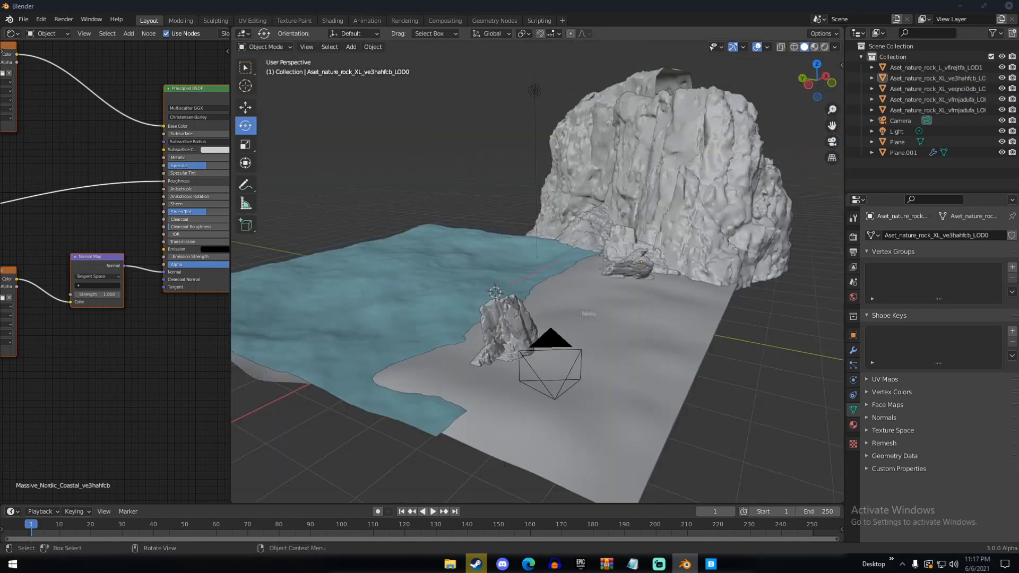
Switch to Quixel Bridge, download and export the Nordic Beach Rocks asset, and return to Blender
left_click(710, 564)
scroll(429, 329, "down", 2)
left_click(429, 370)
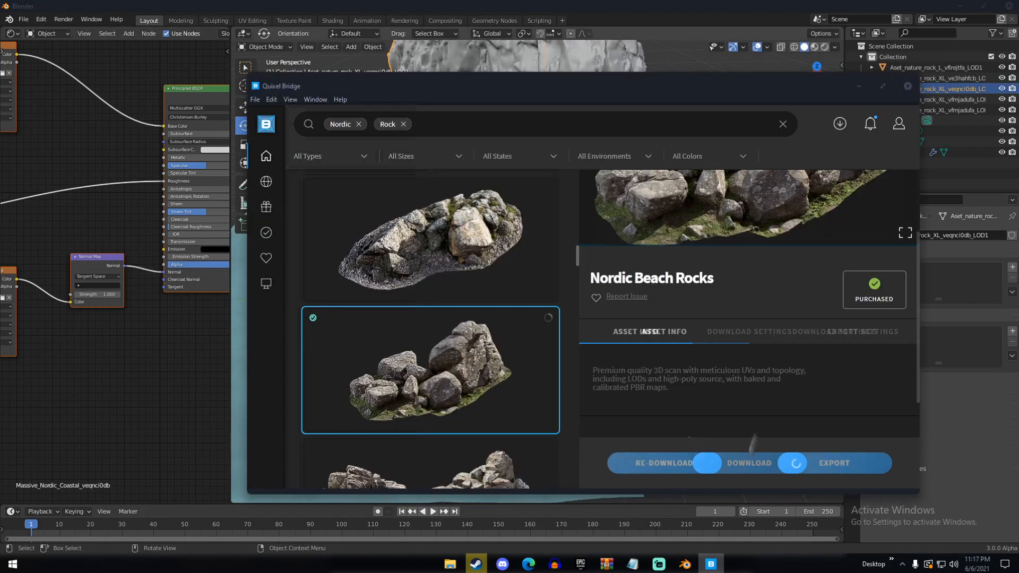
left_click(834, 462)
left_click(859, 86)
Scale down the imported beach rocks and place them on the sand at the right edge of the camera frame
scroll(510, 281, "down", 2)
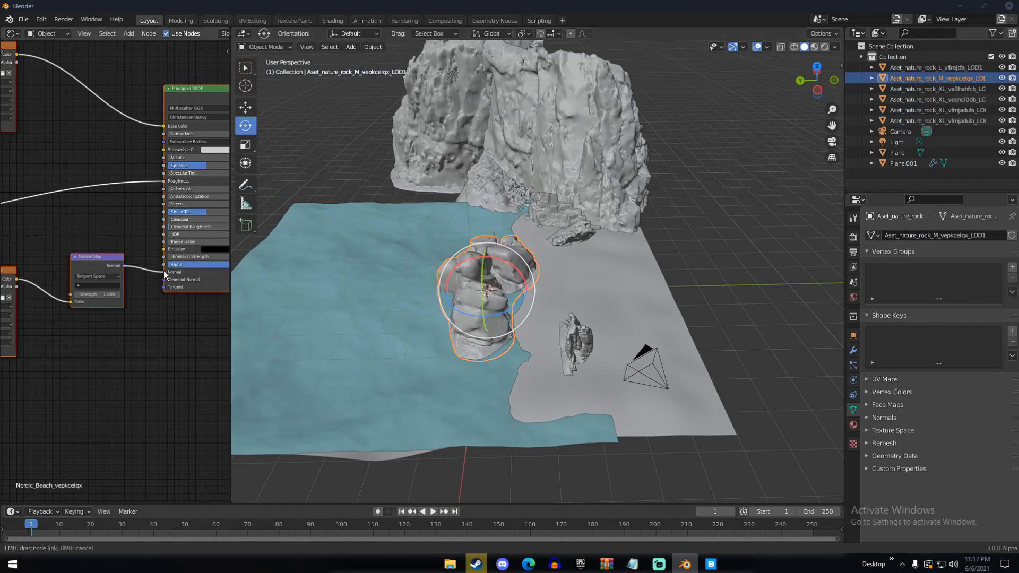
key("g")
left_click(626, 284)
key("s")
left_click(609, 293)
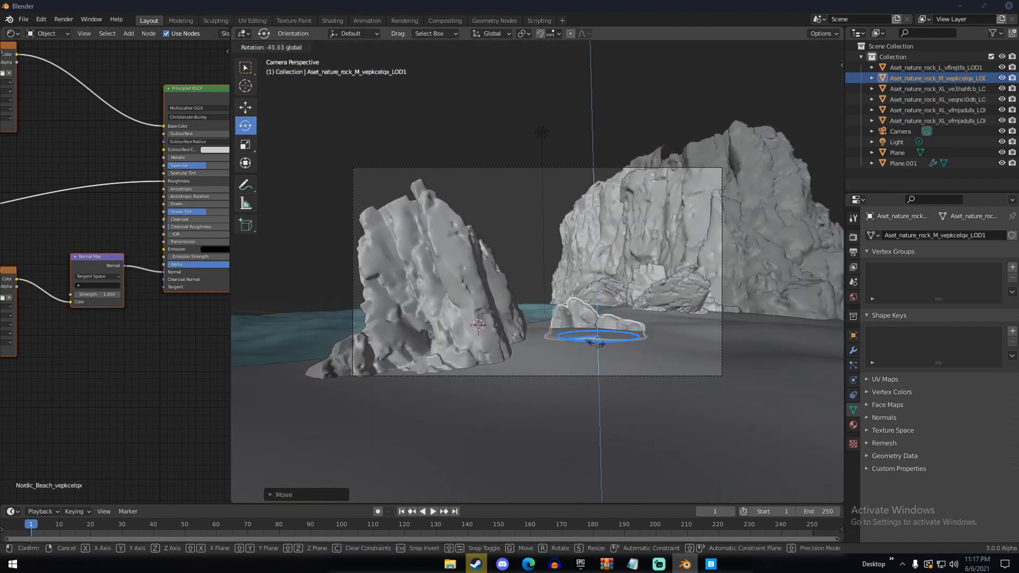
middle_click_drag(610, 293, 495, 303)
key("g")
left_click(551, 375)
key("KP_0")
key("g")
left_click(562, 378)
middle_click_drag(563, 377, 485, 380)
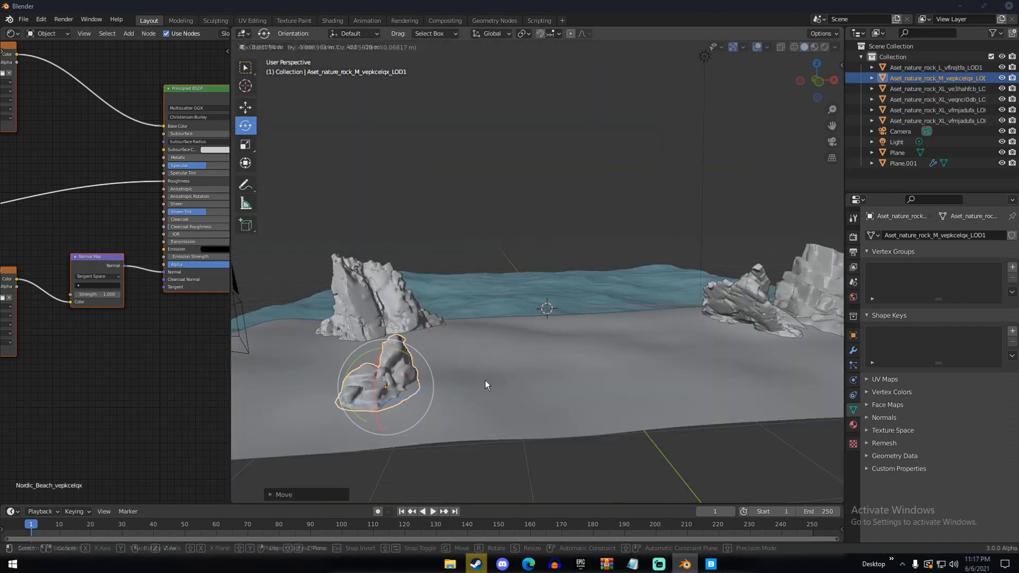
key("KP_0")
Scale down the foreground coastal rock and reposition it on the left of the camera frame
left_click(494, 339)
key("s")
left_click(509, 297)
key("g")
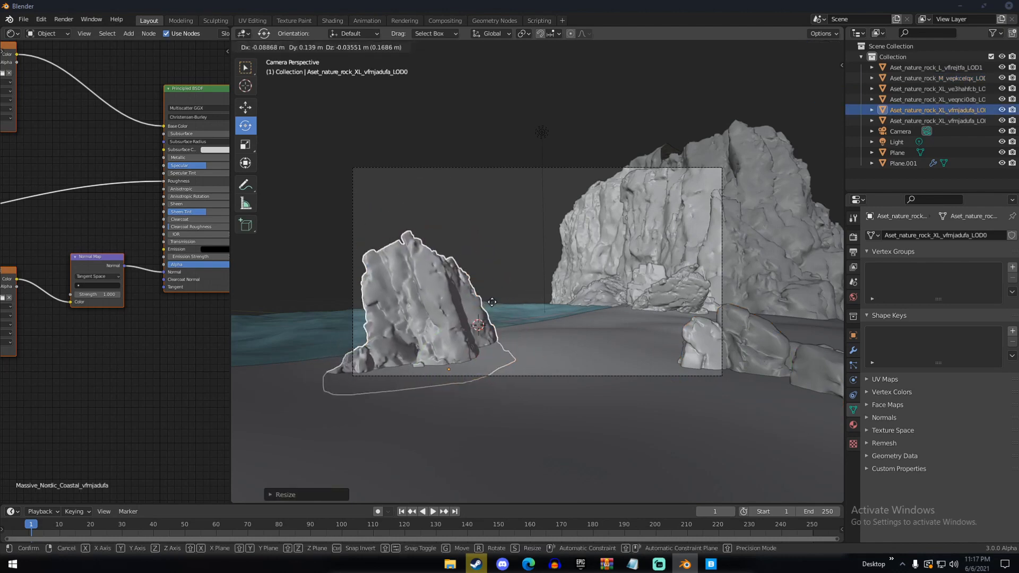
left_click(489, 292)
left_click(484, 214)
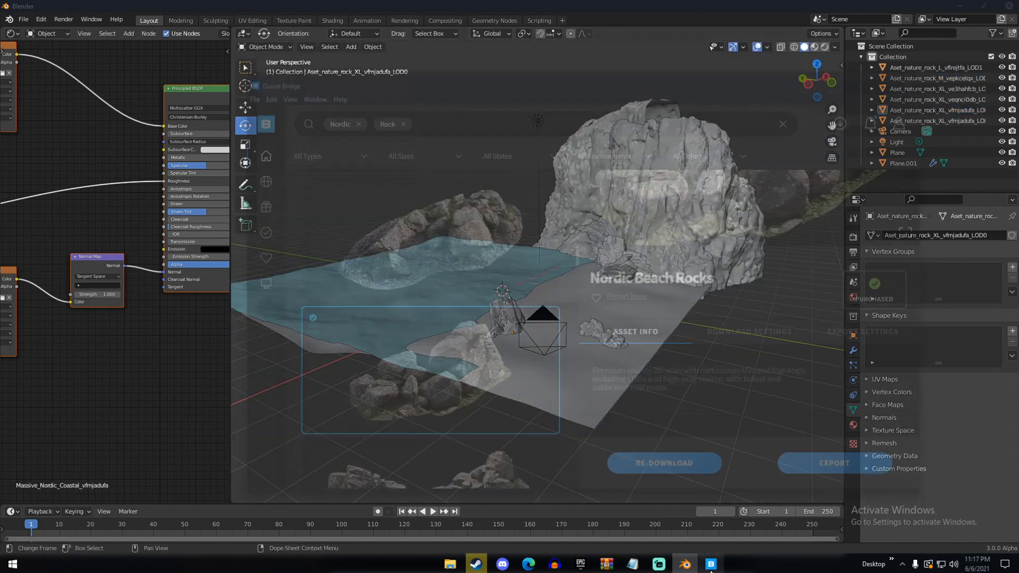
Find the Nordic Beach Rocky Ground asset in Quixel Bridge and export it to Blender
scroll(453, 334, "down", 5)
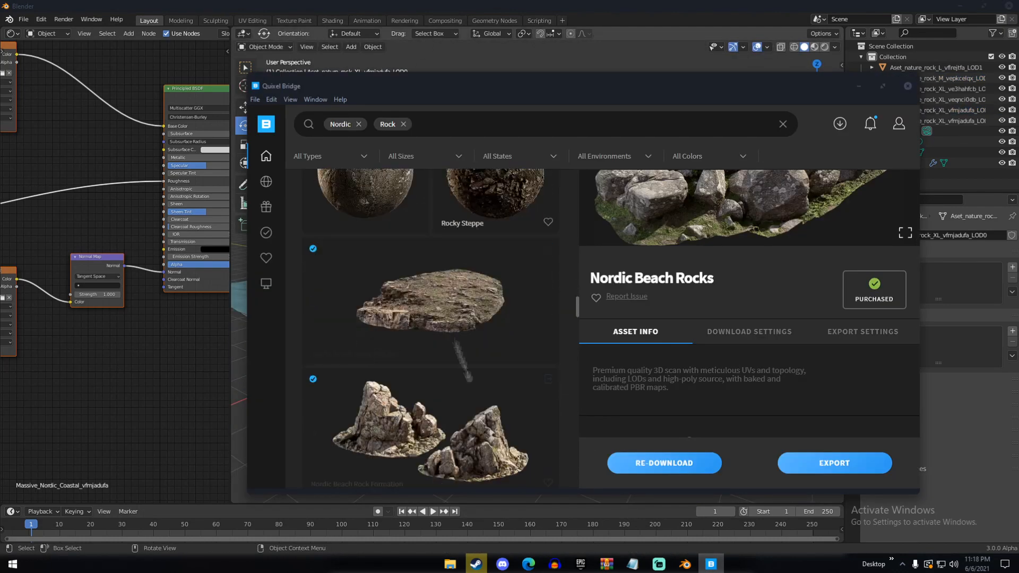
left_click(453, 334)
scroll(681, 374, "up", 2)
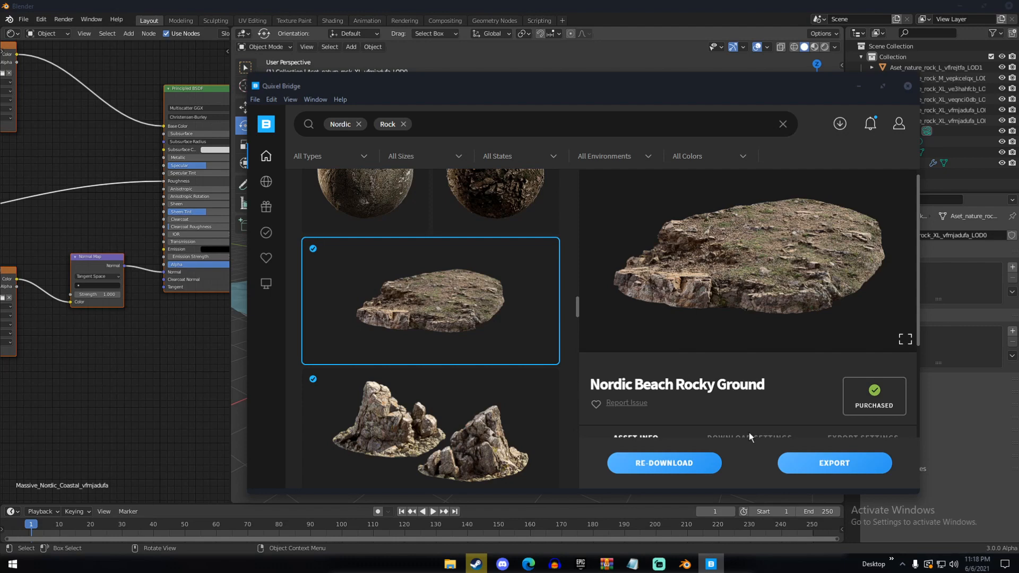
left_click(819, 463)
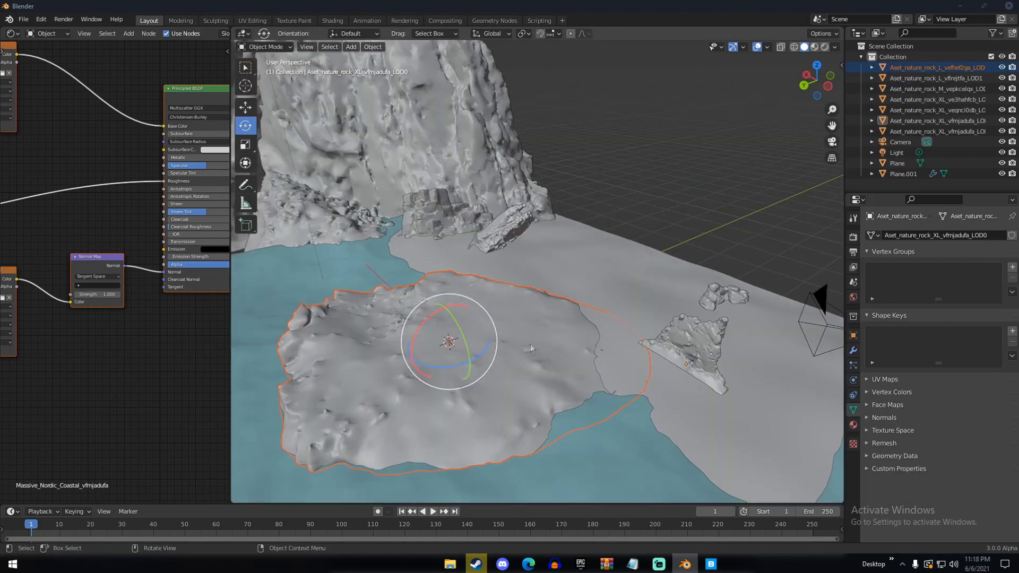
Scale the imported rocky ground and move it onto the beach near the large cliffs
key("s")
left_click(477, 362)
key("g")
left_click(477, 378)
middle_click_drag(477, 378, 706, 339)
key("g")
left_click(531, 305)
key("KP_0")
key("g")
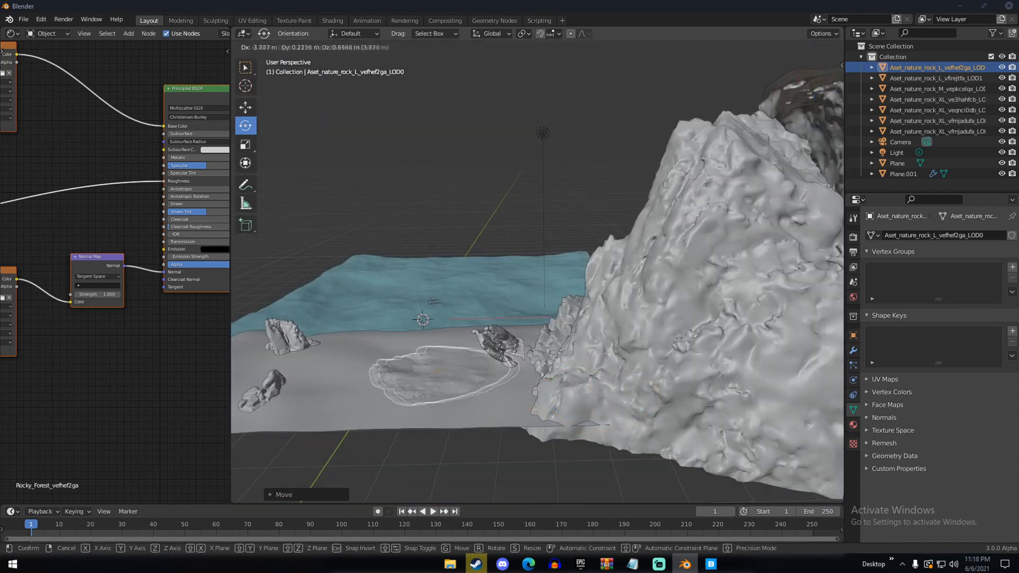
left_click(673, 332)
Rotate the rocky ground around the Z axis and position it between the beach rocks and the cliffs
key("r")
key("z")
left_click(675, 335)
key("g")
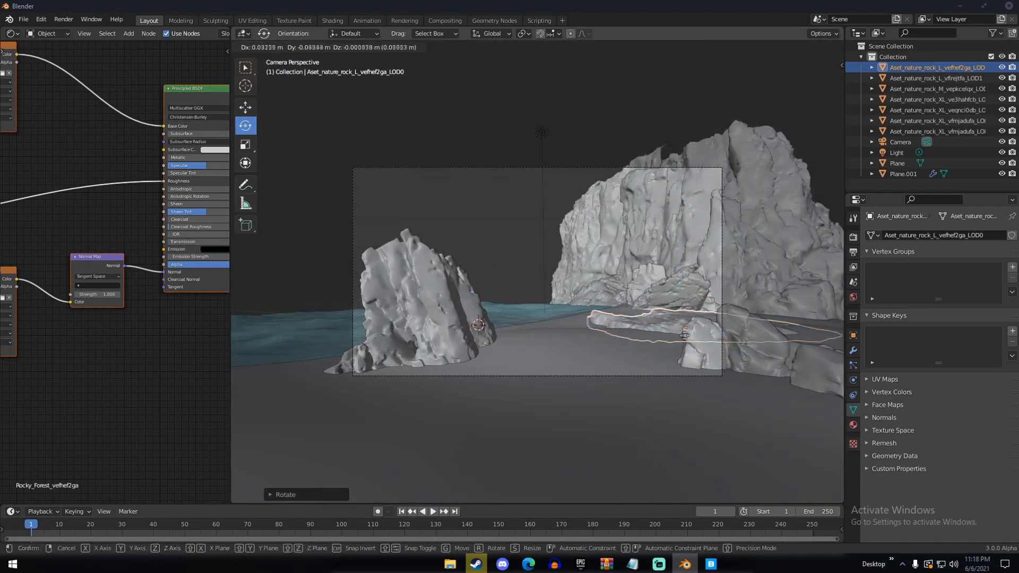
left_click(658, 334)
left_click(504, 127)
Download another Massive Nordic Coastal Cliff in Quixel Bridge, export it, and return to Blender
left_click(711, 564)
scroll(477, 297, "down", 1)
left_click(478, 276)
left_click(729, 467)
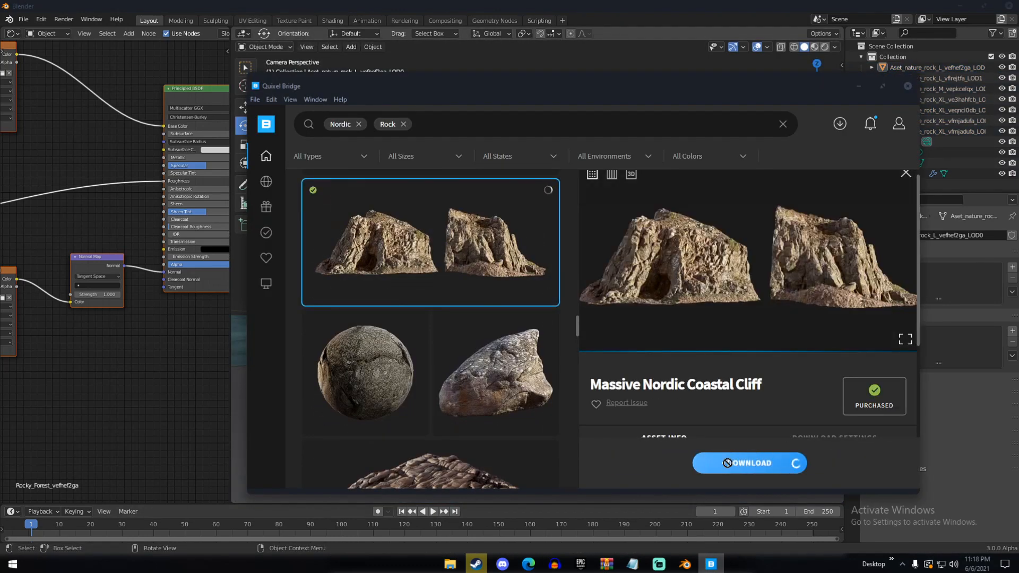
left_click(821, 466)
left_click(684, 564)
Move the new coastal cliff into the water behind the foreground rock in camera view, then deselect everything
middle_click_drag(658, 276, 589, 286)
scroll(589, 286, "down", 4)
left_click(588, 287)
key("g")
left_click(456, 323)
key("KP_0")
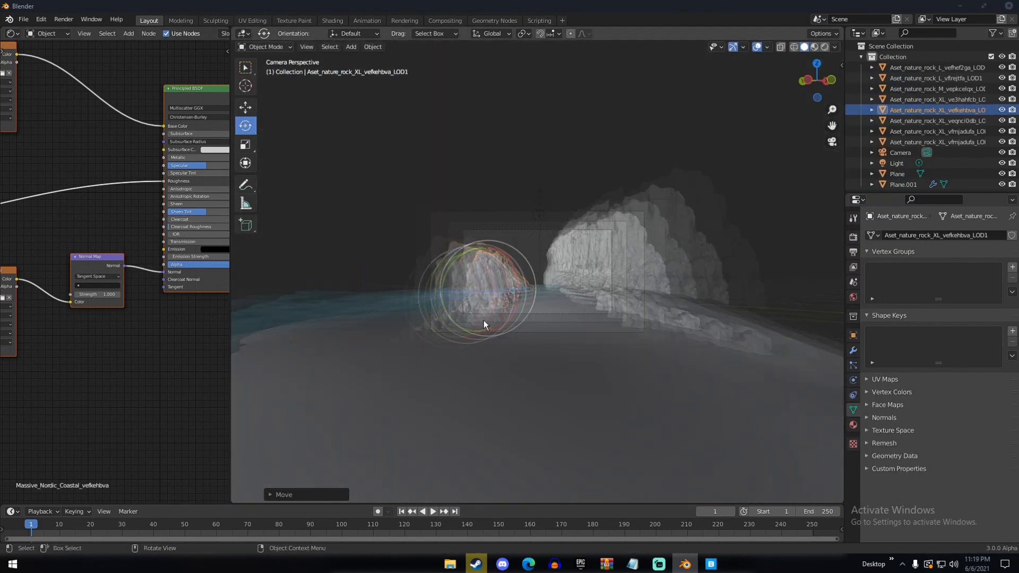
scroll(491, 325, "up", 4)
key("g")
left_click(454, 323)
key("g")
left_click(498, 325)
key("a")
key("a")
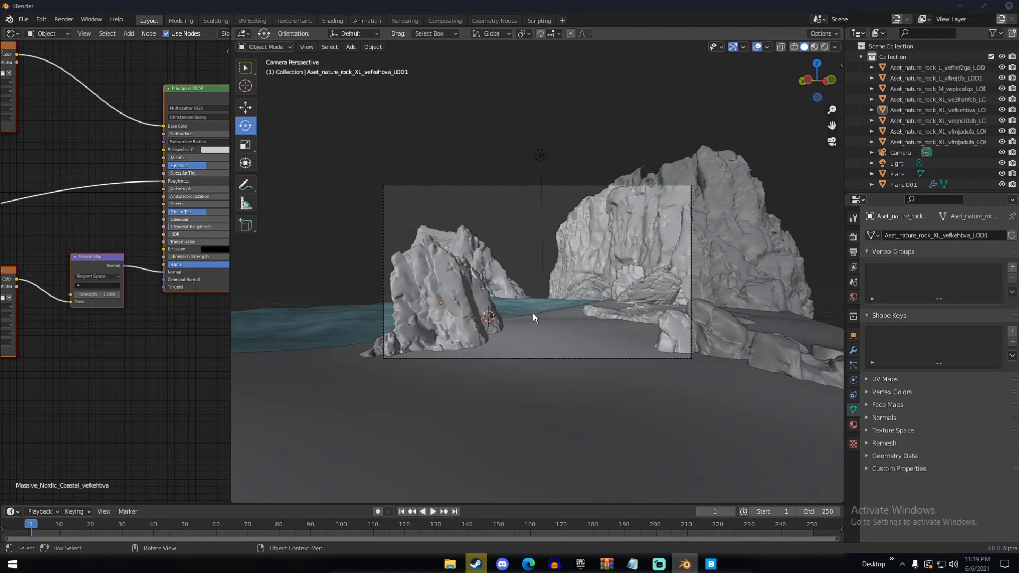
Switch to Quixel Bridge, download the Nordic Beach Rock Formation asset and export it to Blender
left_click(710, 564)
scroll(494, 406, "down", 5)
left_click(456, 366)
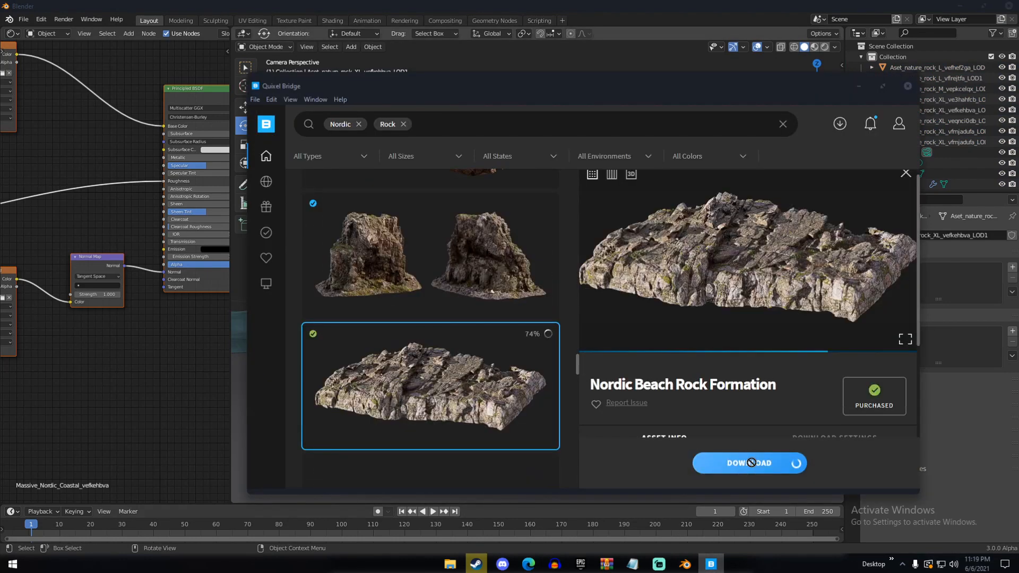
left_click(807, 463)
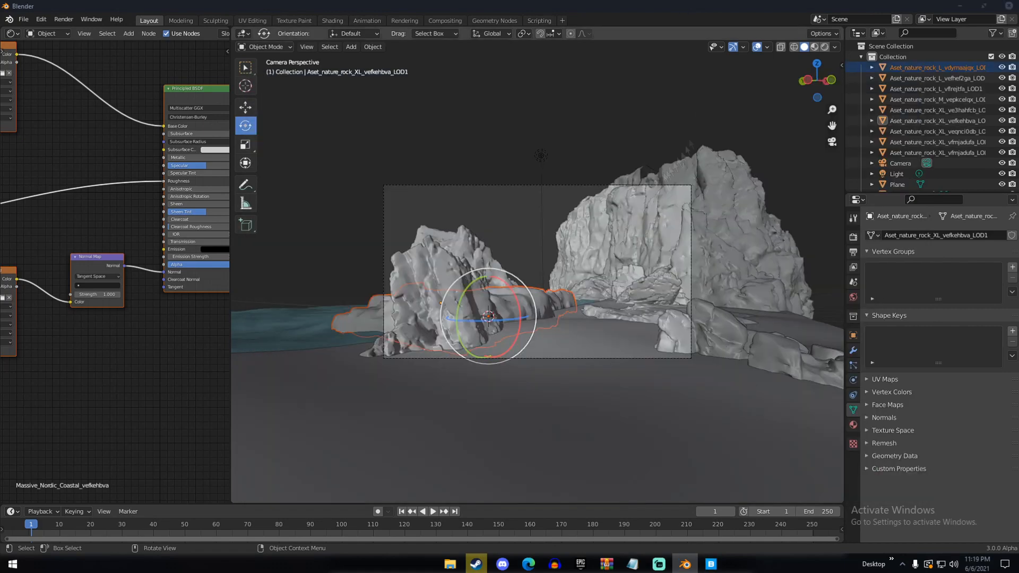
Save the Blender project under the file name beachh
key("ctrl+s")
type("beachh")
key("Return")
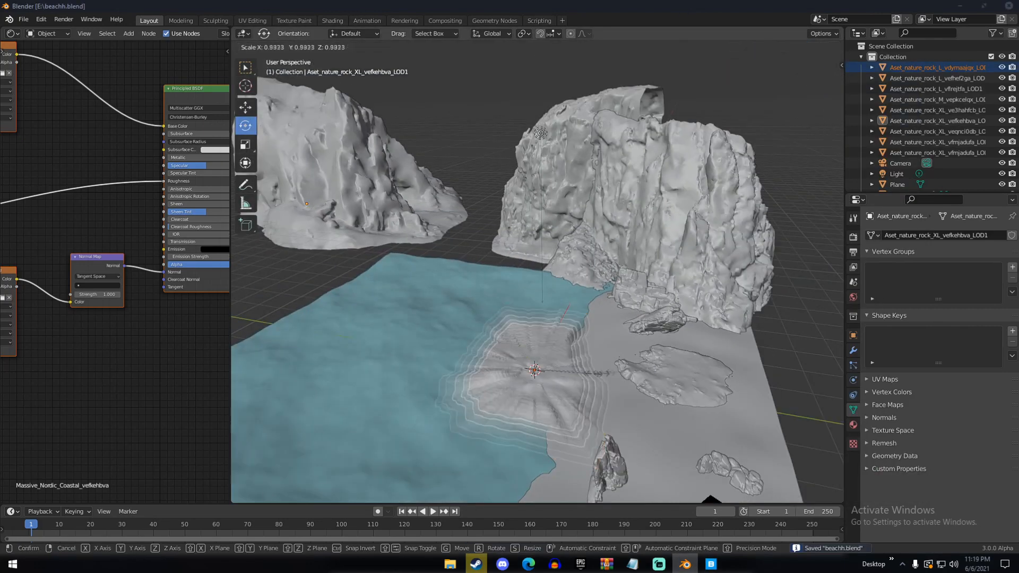
Move the imported rock formation onto the shoreline, then duplicate it and place the copy farther along the water's edge
key("g")
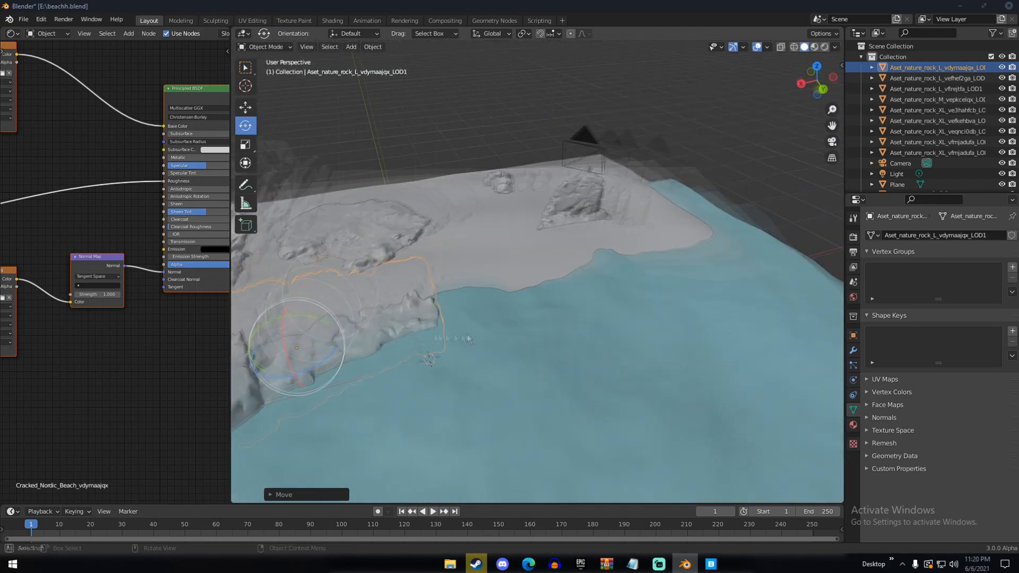
key("shift+d")
left_click(699, 318)
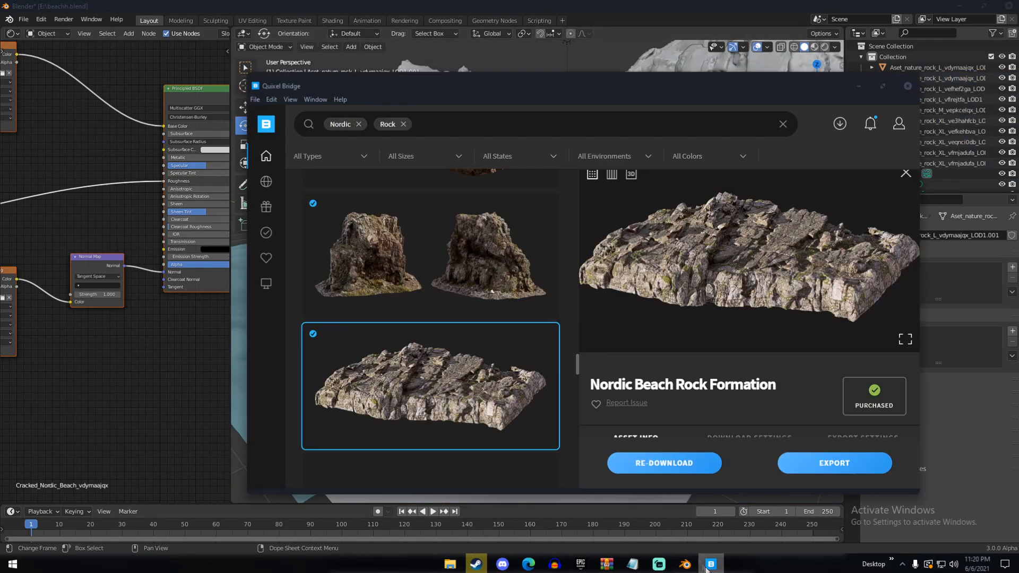
Download the Nordic Beach Boulder in Quixel Bridge, export it, and return to Blender
scroll(466, 307, "down", 5)
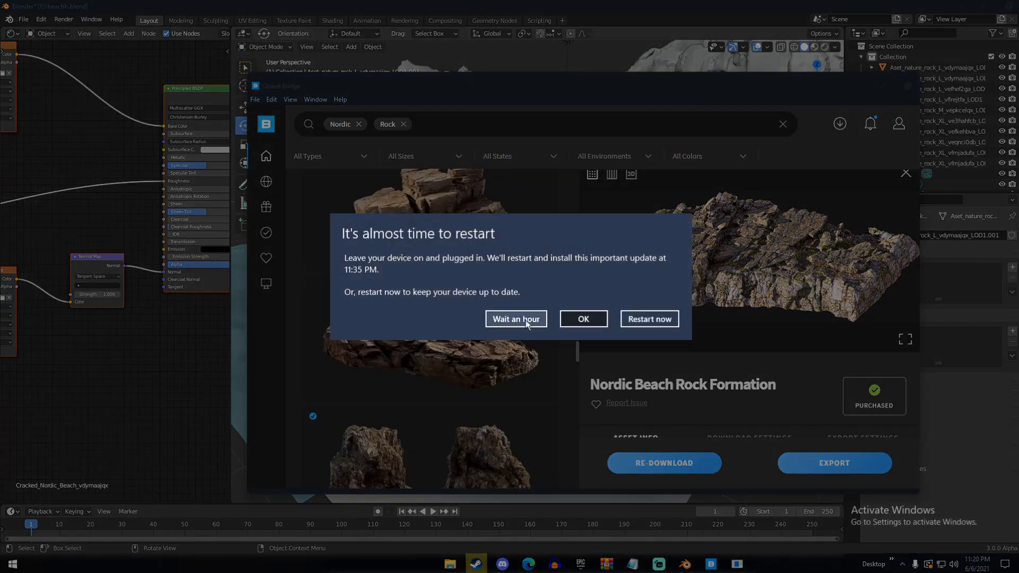
left_click(527, 324)
scroll(499, 319, "up", 15)
left_click(467, 363)
left_click(770, 463)
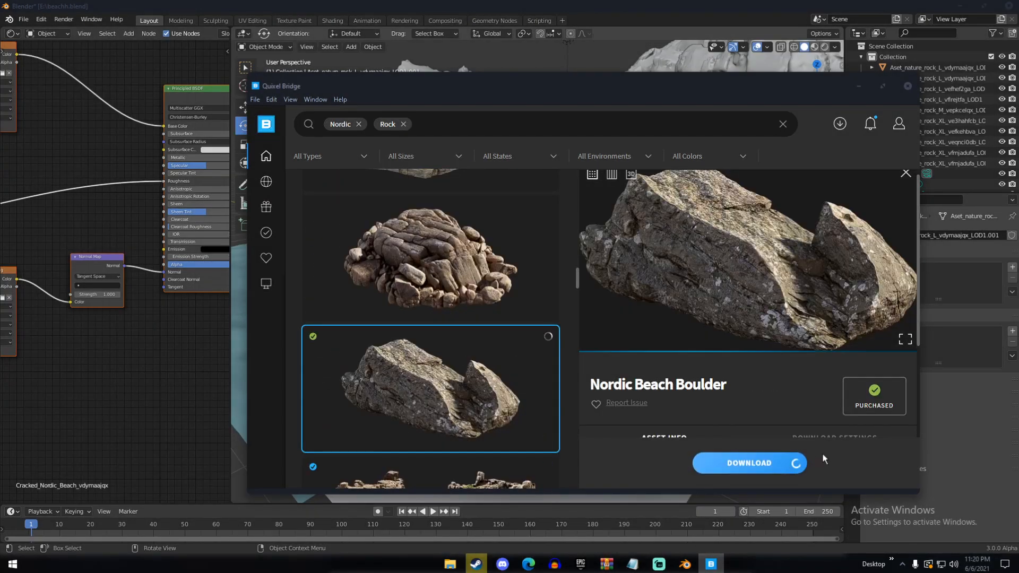
left_click(826, 462)
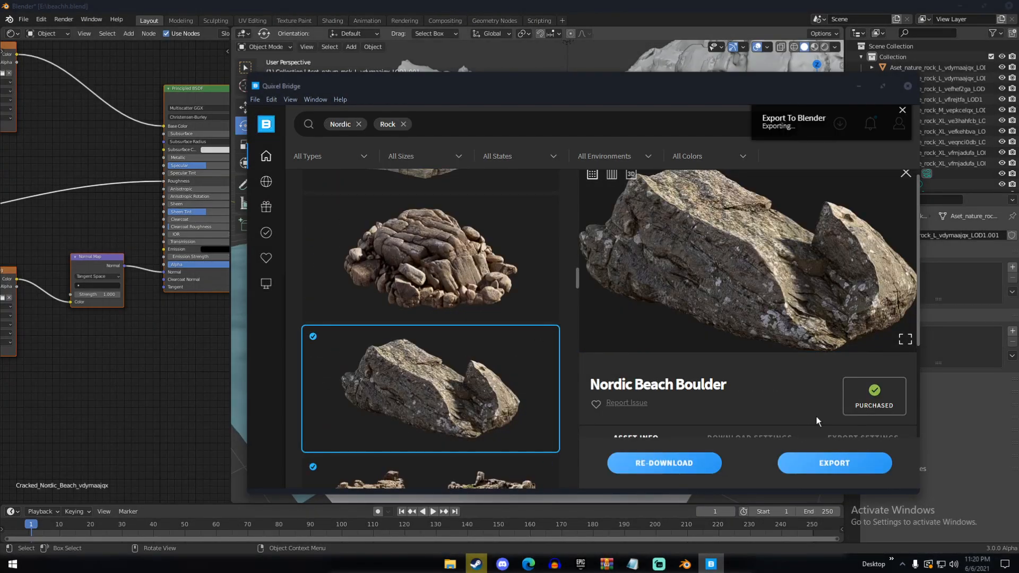
left_click(718, 6)
Scale the imported boulder and position it among the beach rocks
key("s")
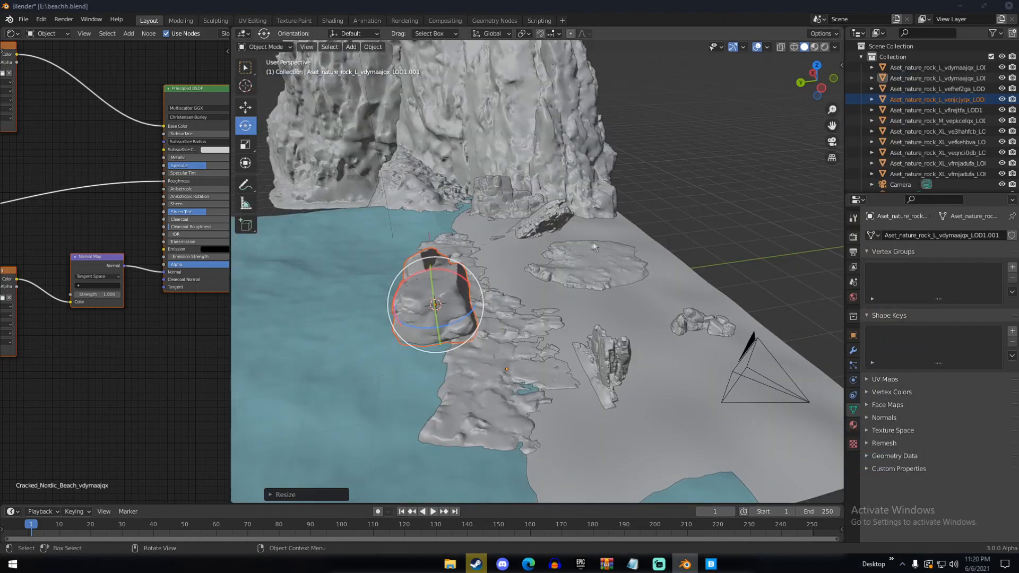
key("g")
left_click(804, 250)
middle_click_drag(805, 250, 599, 297)
key("s")
left_click_drag(356, 394, 411, 390)
key("s")
middle_click_drag(411, 390, 478, 403)
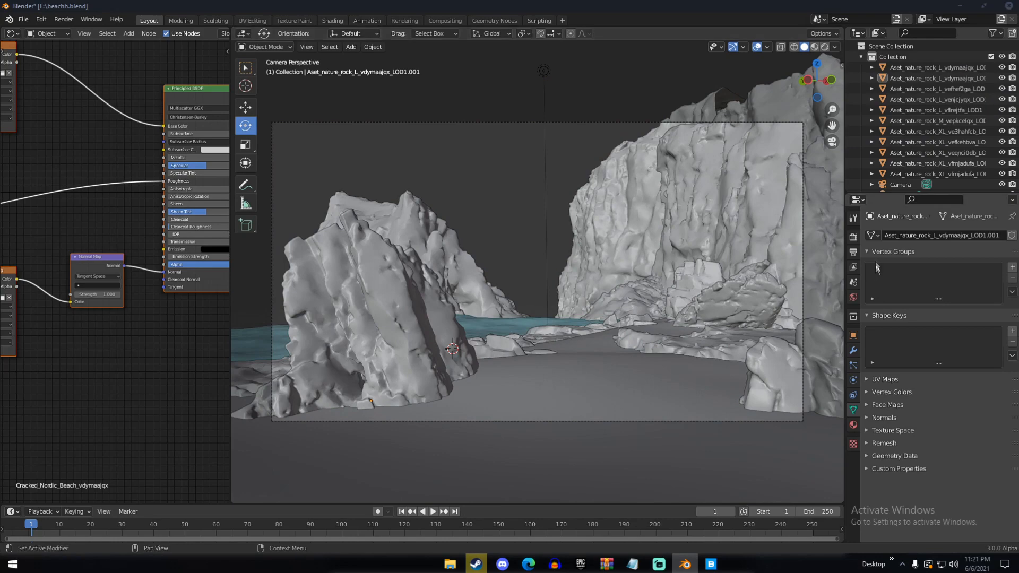
Open the render settings and examine the rock layout from around the beach and through the camera
left_click(853, 236)
middle_click_drag(812, 276, 580, 298)
scroll(603, 295, "up", 4)
scroll(543, 296, "down", 4)
middle_click_drag(543, 200, 582, 350)
key("KP_0")
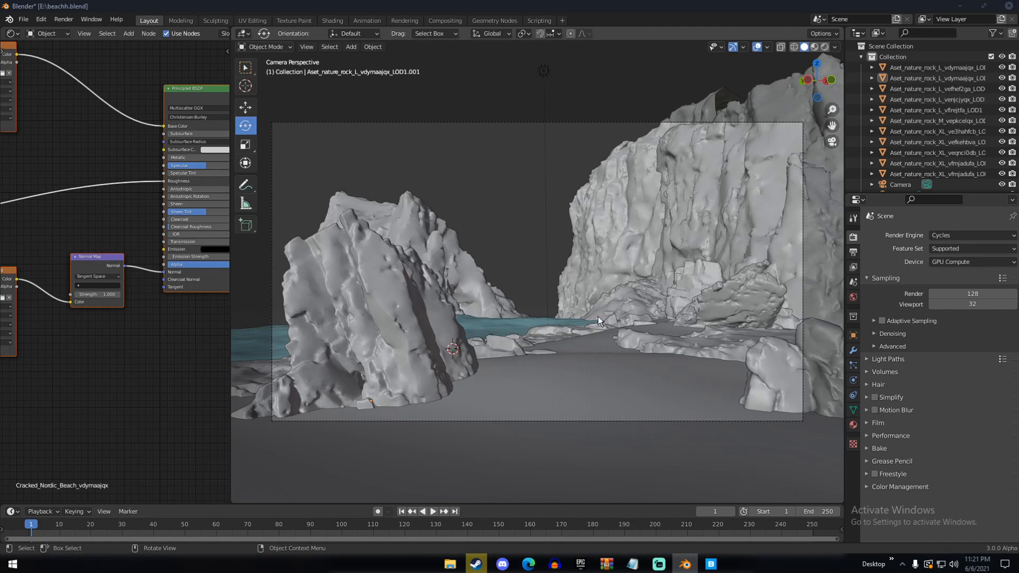
middle_click_drag(583, 300, 609, 326)
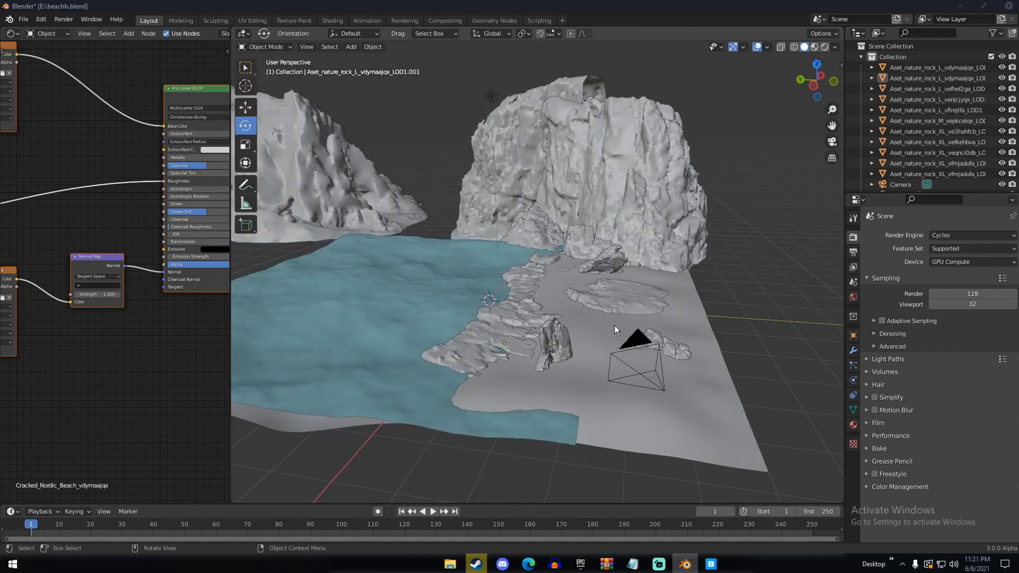
middle_click_drag(614, 324, 594, 326)
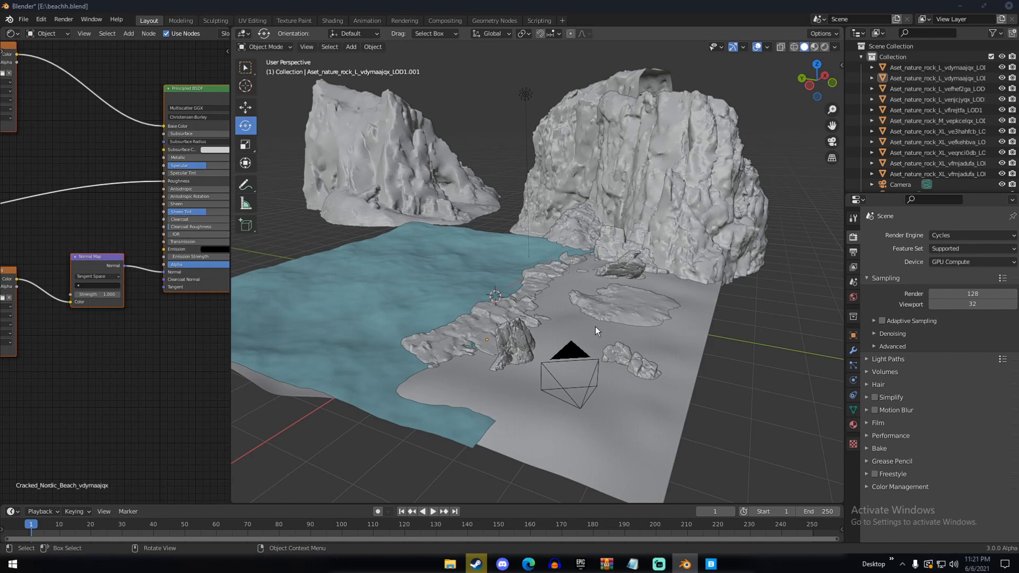
key("KP_0")
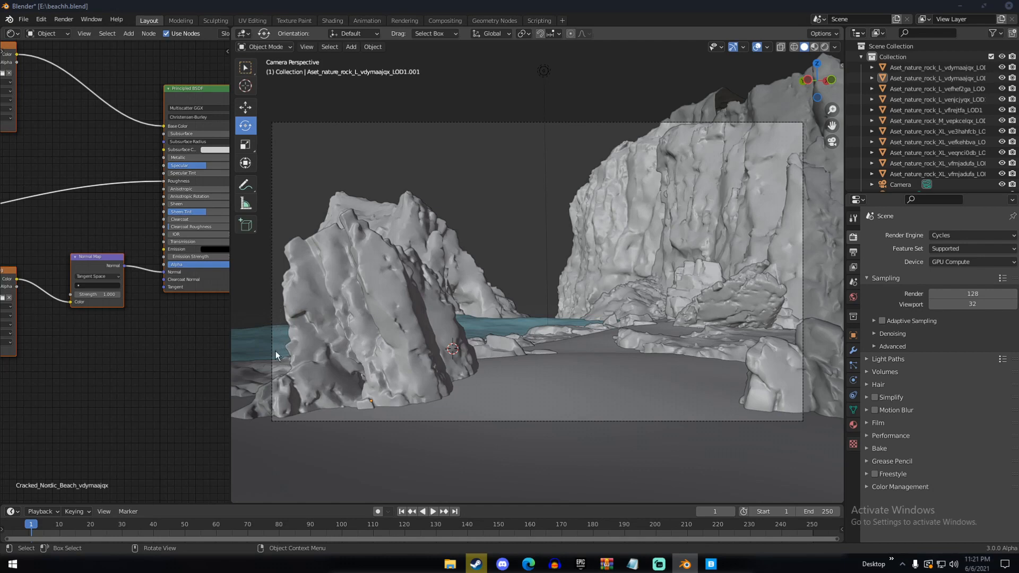
Examine the cliffs, rock formations and shoreline from several angles and through the camera
middle_click_drag(523, 346, 643, 396)
middle_click_drag(462, 348, 585, 310)
left_click(561, 301)
left_click(363, 308)
key("a")
key("a")
middle_click_drag(546, 341, 729, 313)
key("KP_0")
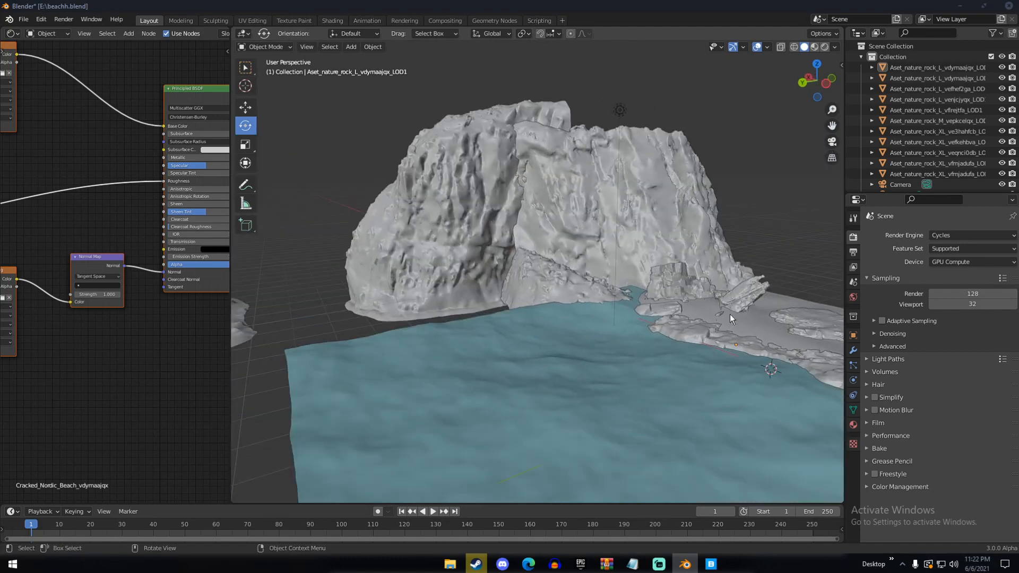
scroll(729, 314, "down", 3)
middle_click_drag(571, 323, 645, 392)
scroll(623, 387, "up", 3)
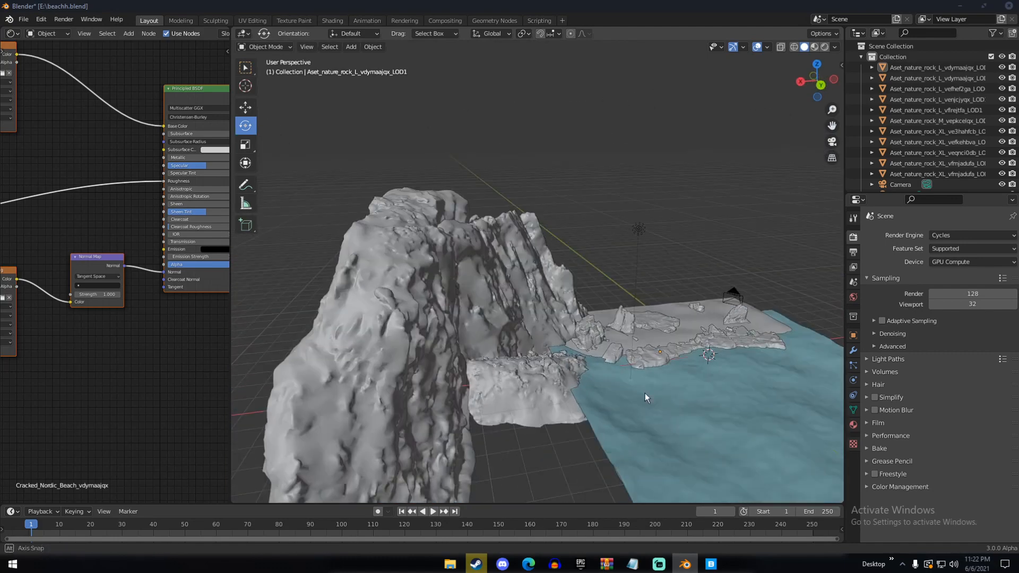
middle_click_drag(548, 342, 445, 346)
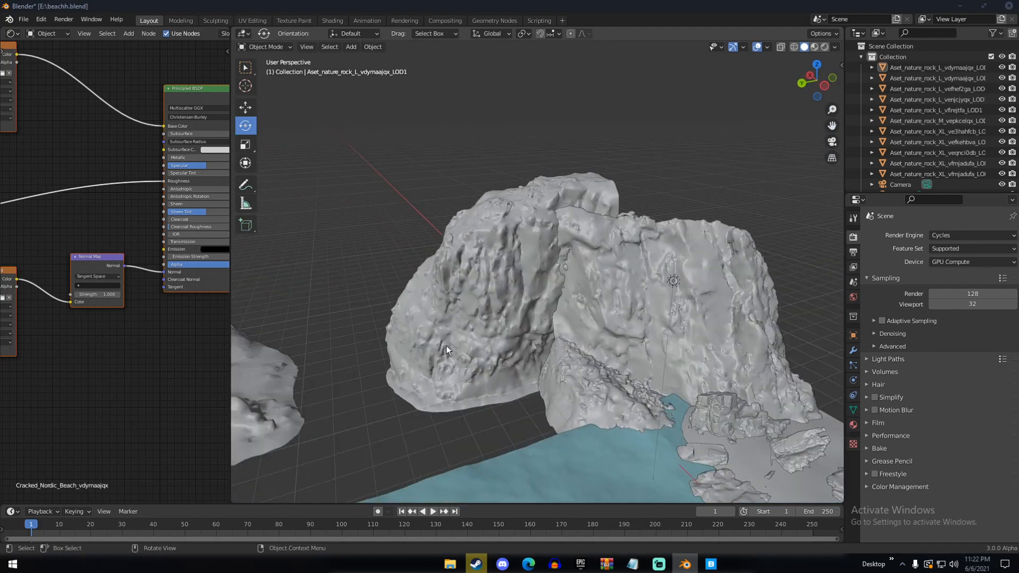
scroll(447, 345, "up", 2)
middle_click_drag(695, 393, 605, 289, "shift")
middle_click_drag(644, 339, 603, 323)
scroll(603, 325, "up", 2)
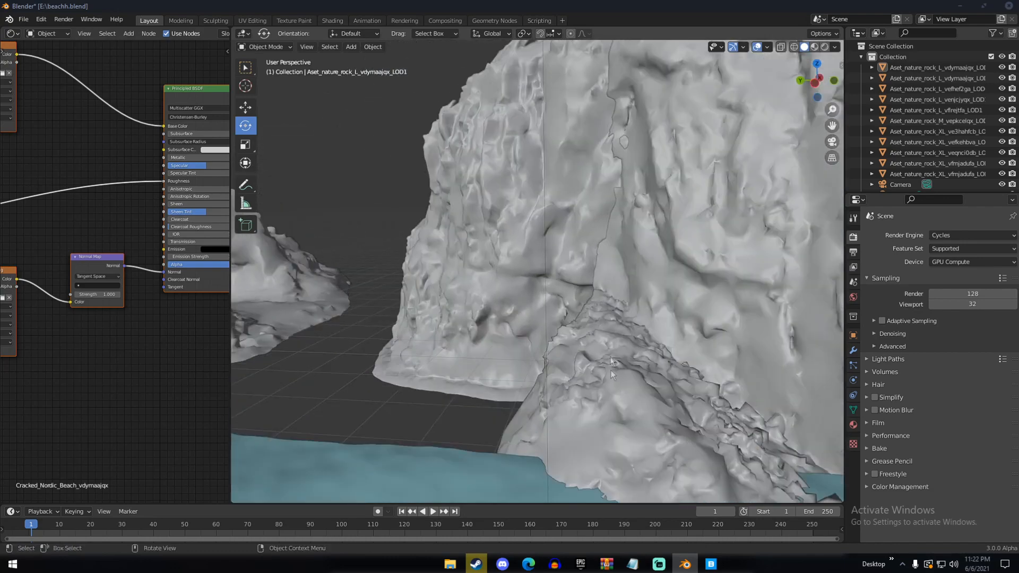
middle_click_drag(643, 410, 631, 365)
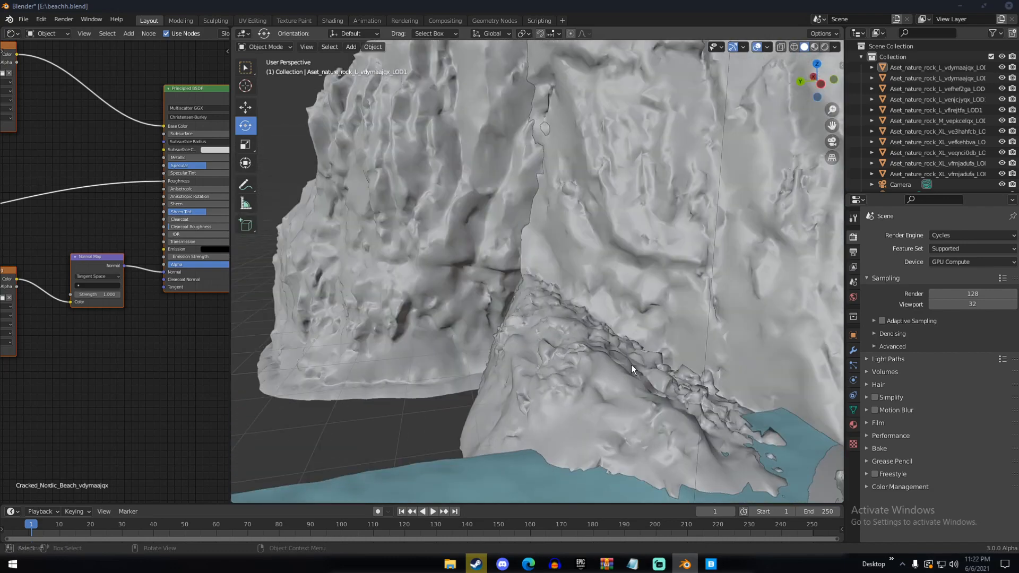
key("KP_0")
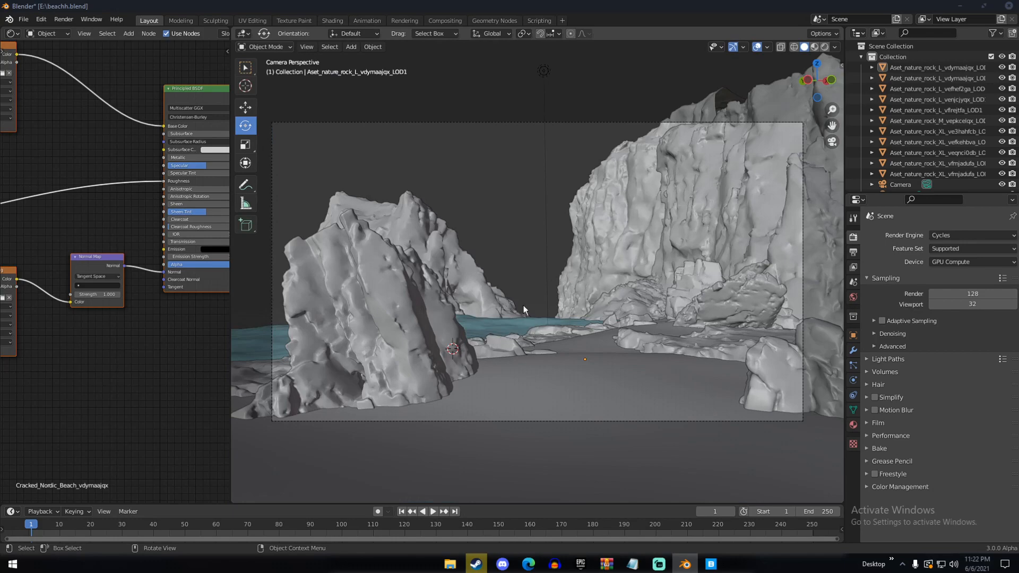
Examine the distant cliff, the ocean surface and the sand around the camera for empty areas
middle_click_drag(523, 306, 502, 282)
scroll(530, 218, "down", 5)
middle_click_drag(530, 218, 438, 292)
middle_click_drag(568, 264, 460, 235)
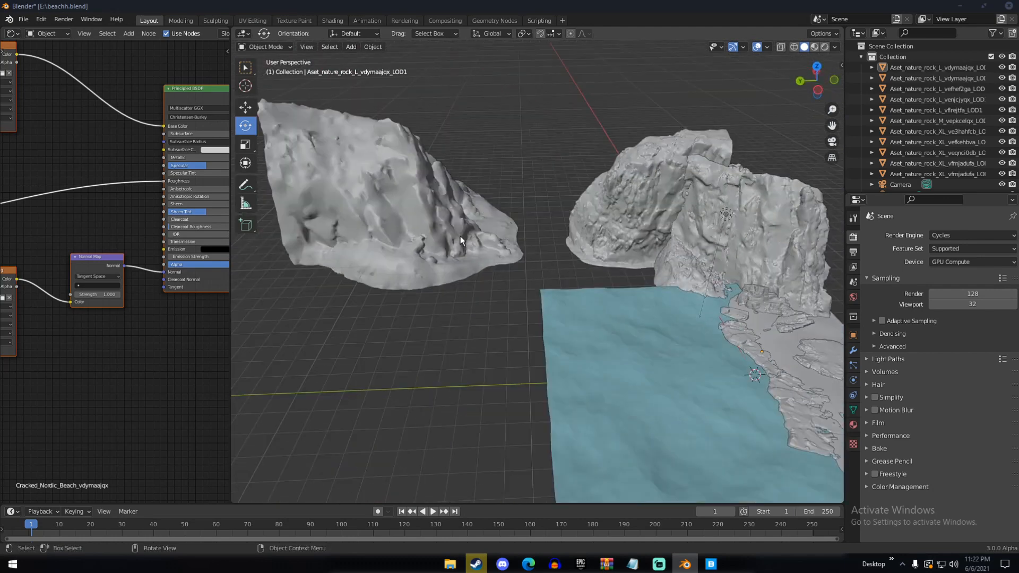
key("KP_0")
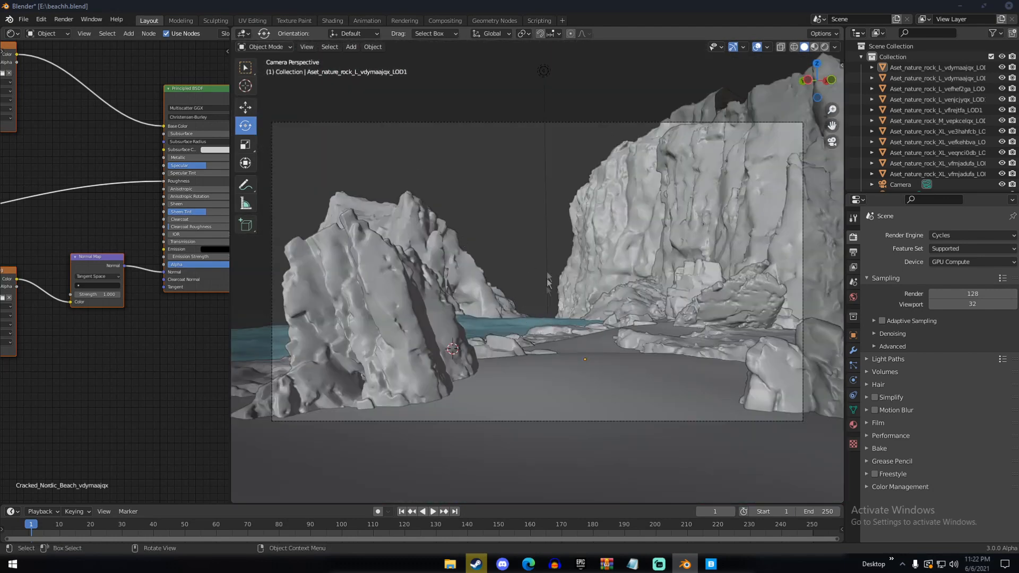
middle_click_drag(553, 277, 559, 302)
scroll(531, 260, "up", 7)
middle_click_drag(550, 253, 534, 294)
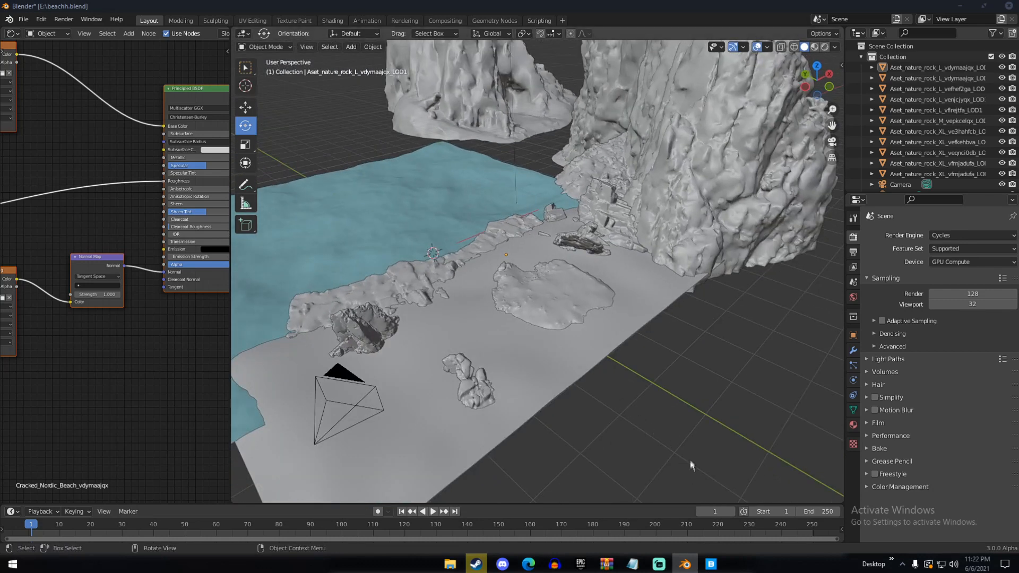
Switch to Quixel Bridge, then download the rounded and the angular small Nordic Beach Rock and export both to Blender
left_click(711, 563)
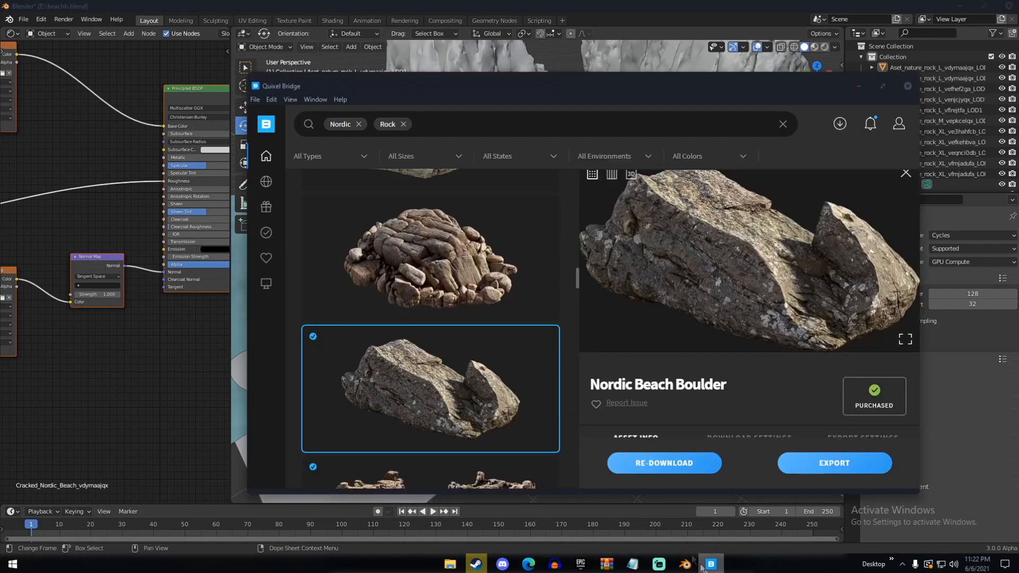
scroll(473, 353, "up", 3)
left_click(404, 356)
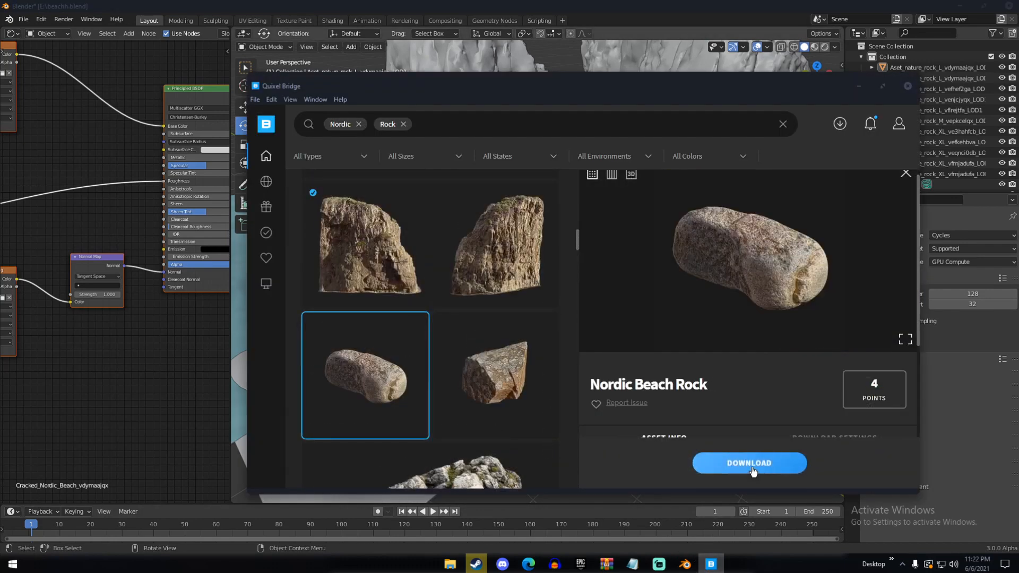
left_click(829, 468)
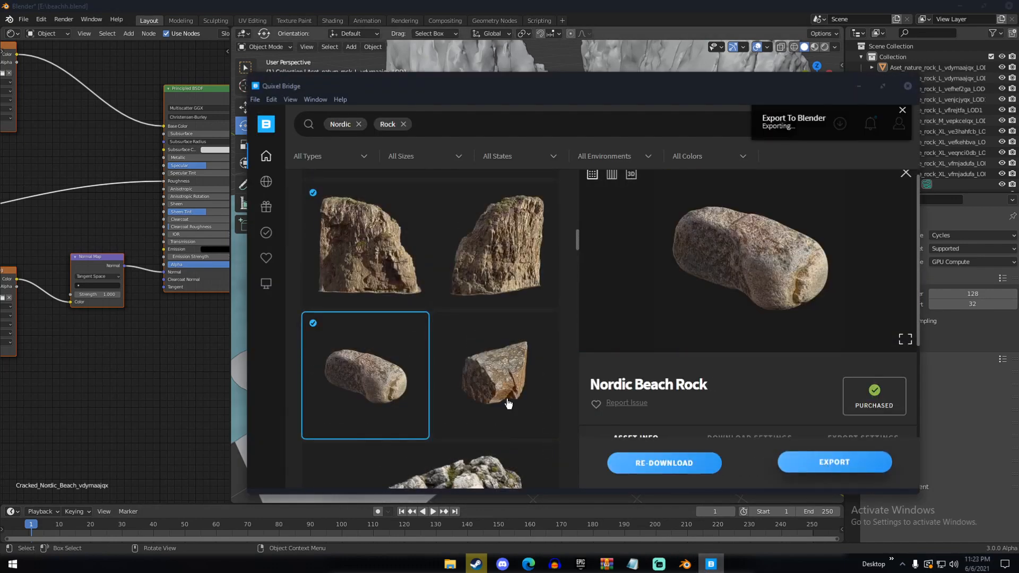
left_click(510, 379)
left_click(759, 462)
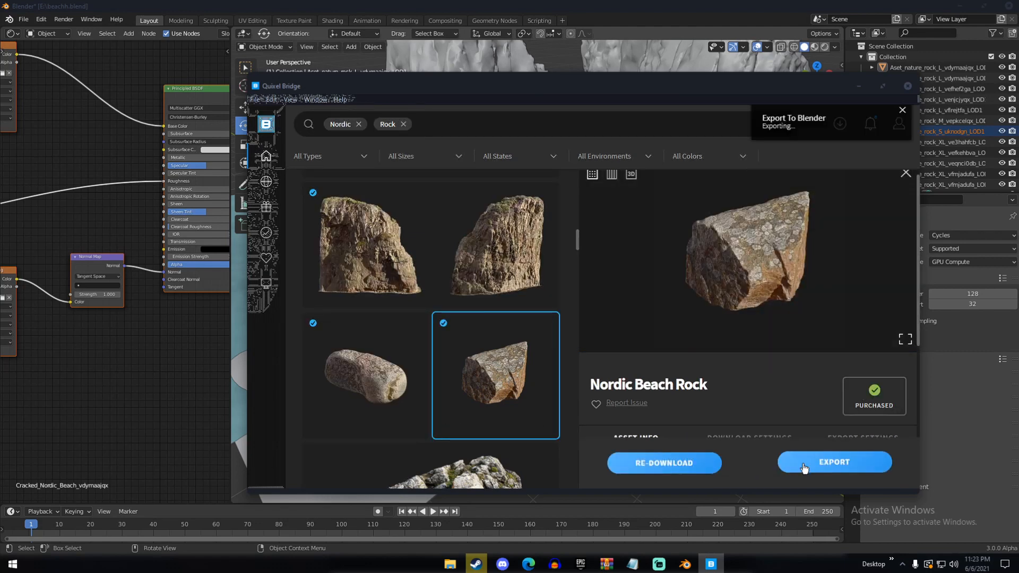
Return to Blender and move the imported small Nordic Beach Rock onto the sand near the shoreline
left_click(592, 6)
middle_click_drag(509, 223, 456, 239)
scroll(456, 239, "up", 4)
key("g")
left_click(454, 243)
left_click(432, 225)
key("g")
left_click(624, 266)
middle_click_drag(624, 266, 504, 293)
Duplicate the small beach rock, rotate the copy freely and place it elsewhere on the sand
key("shift+d")
key("g")
left_click(658, 294)
key("r")
key("r")
left_click(775, 194)
key("g")
left_click(769, 207)
Duplicate the small beach rock again and position this copy on the beach, using the camera view for placement
key("shift+d")
left_click(760, 217)
key("KP_0")
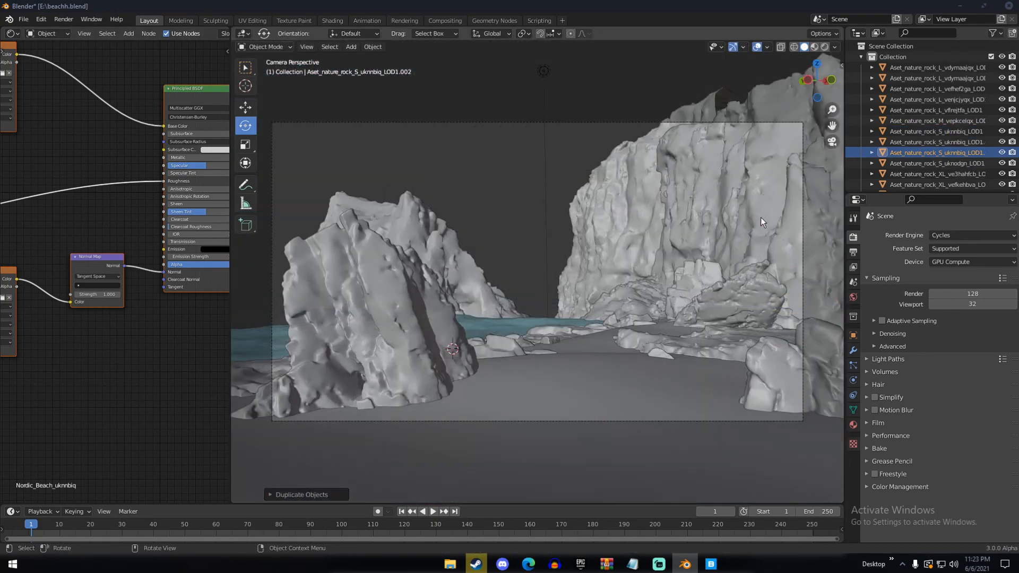
middle_click_drag(759, 218, 690, 255)
key("g")
left_click(478, 345)
middle_click_drag(477, 345, 559, 294)
scroll(511, 271, "up", 4)
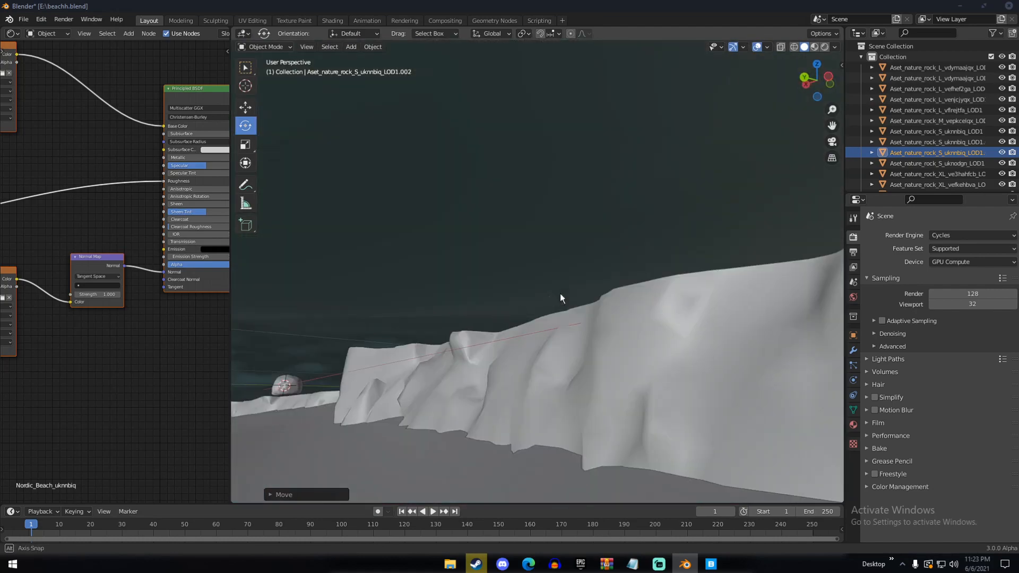
Position the second imported small beach rock on the sand, then duplicate it and place the copy nearby
left_click(355, 283)
left_click_drag(164, 264, 164, 271)
middle_click_drag(451, 255, 658, 345)
key("g")
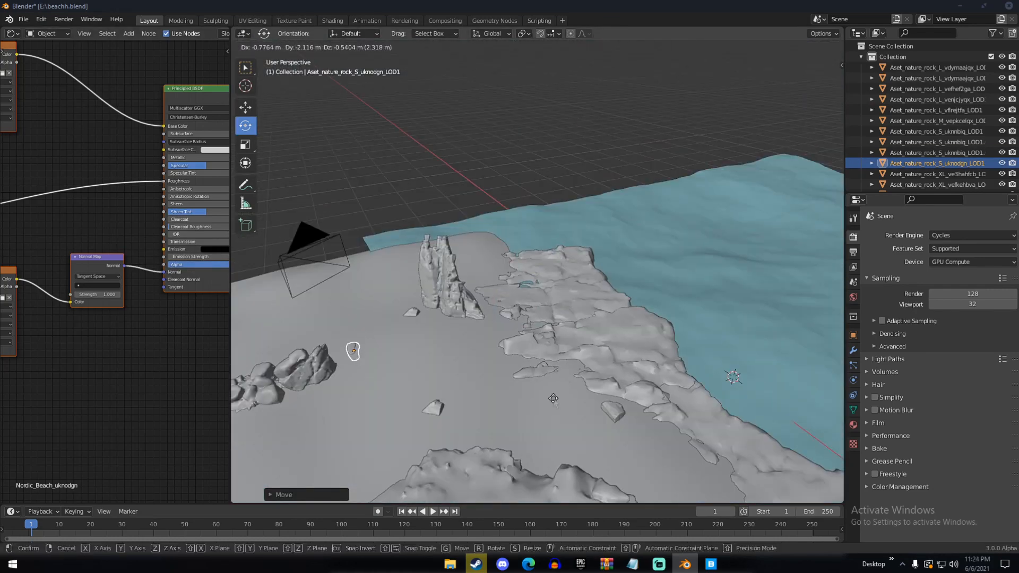
left_click(552, 399)
key("shift+d")
left_click(609, 384)
key("g")
left_click(607, 394)
middle_click_drag(607, 394, 575, 267)
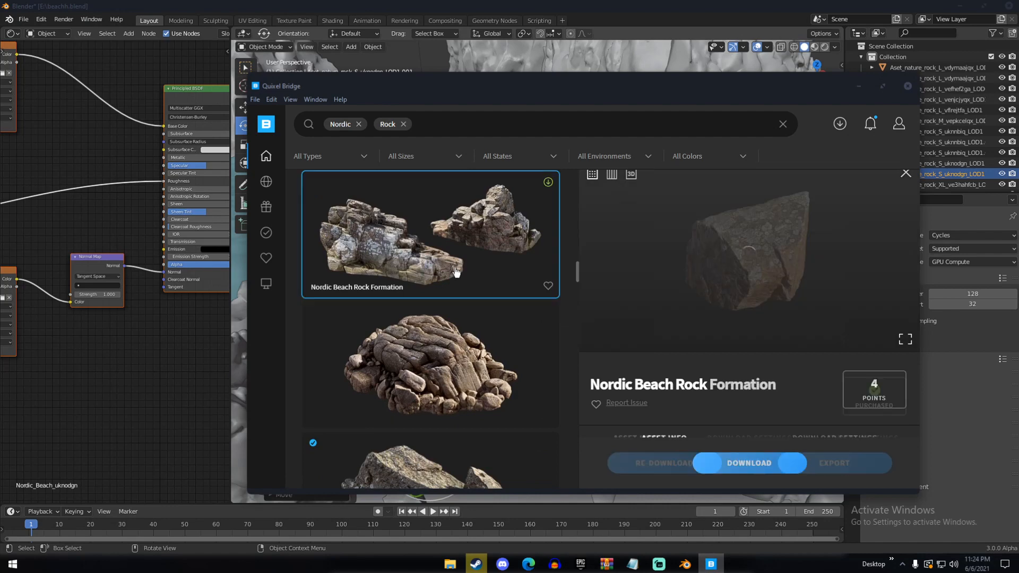
In Quixel Bridge, download the dark, rough Nordic Beach Rock from the Nordic rock results and export it to Blender
scroll(462, 332, "down", 5)
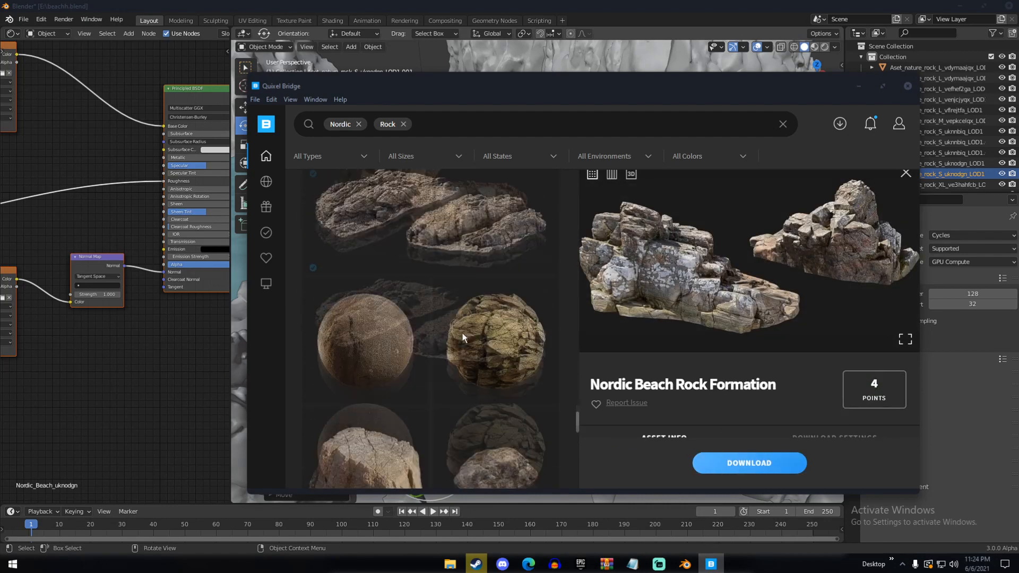
scroll(462, 333, "down", 3)
left_click(493, 210)
left_click(743, 462)
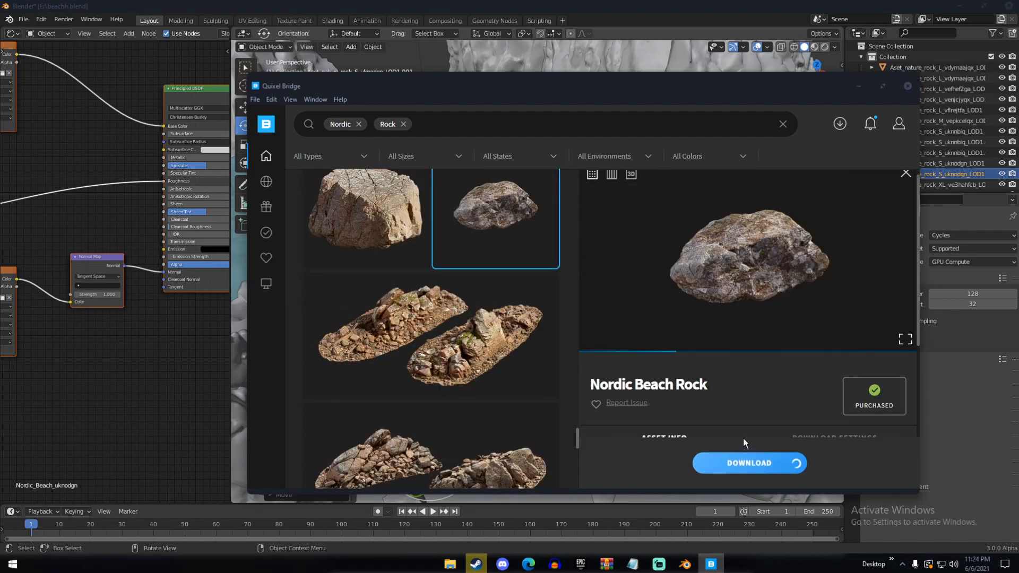
left_click(833, 461)
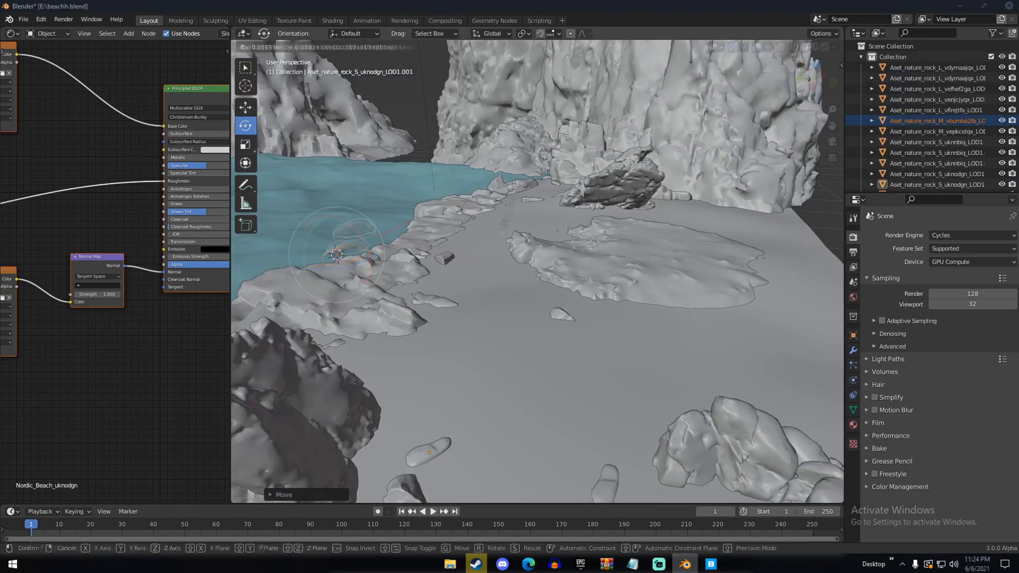
Move the newly imported medium Nordic Beach Rock onto the sand in the camera's foreground
key("g")
left_click(357, 198)
key("g")
middle_click_drag(413, 233, 557, 297)
key("g")
left_click(584, 380)
key("KP_0")
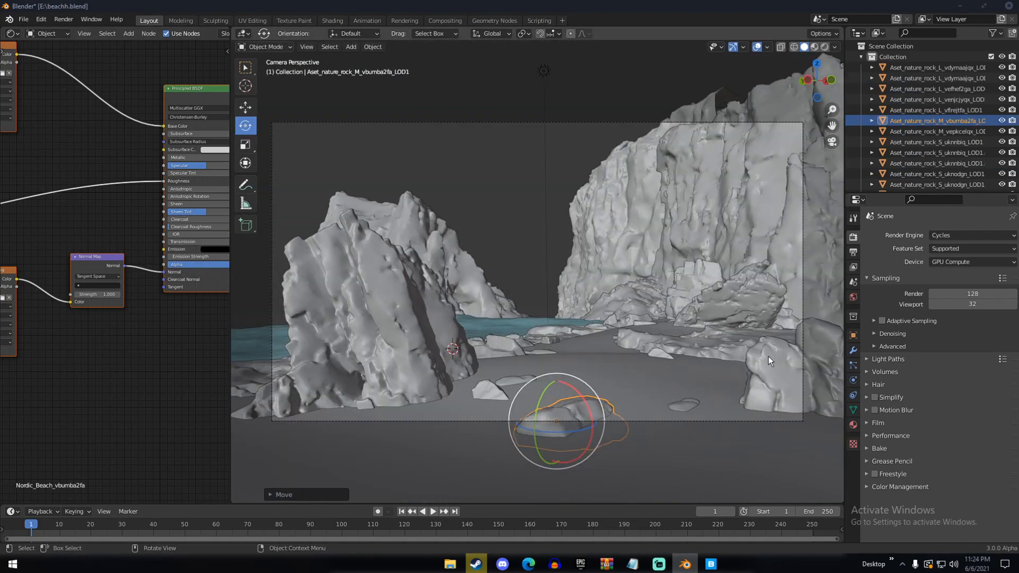
Duplicate the medium beach rock, rotate the copy freely and move it to another spot in the camera view
middle_click_drag(768, 356, 668, 358)
key("shift+d")
key("r")
key("r")
left_click(594, 366)
middle_click_drag(594, 367, 663, 355)
key("g")
left_click(546, 361)
key("KP_0")
Make a second duplicate of the medium beach rock and move it across the sand
middle_click_drag(546, 361, 653, 419)
left_click(607, 319, "shift")
key("shift+d")
left_click_drag(390, 295, 425, 284)
key("g")
middle_click_drag(716, 271, 664, 282)
key("KP_0")
Refine the second copy's position on the sand against the camera view and clear the selection
scroll(663, 340, "up", 3)
left_click(684, 408)
key("g")
left_click(695, 414)
middle_click_drag(695, 414, 509, 419)
key("g")
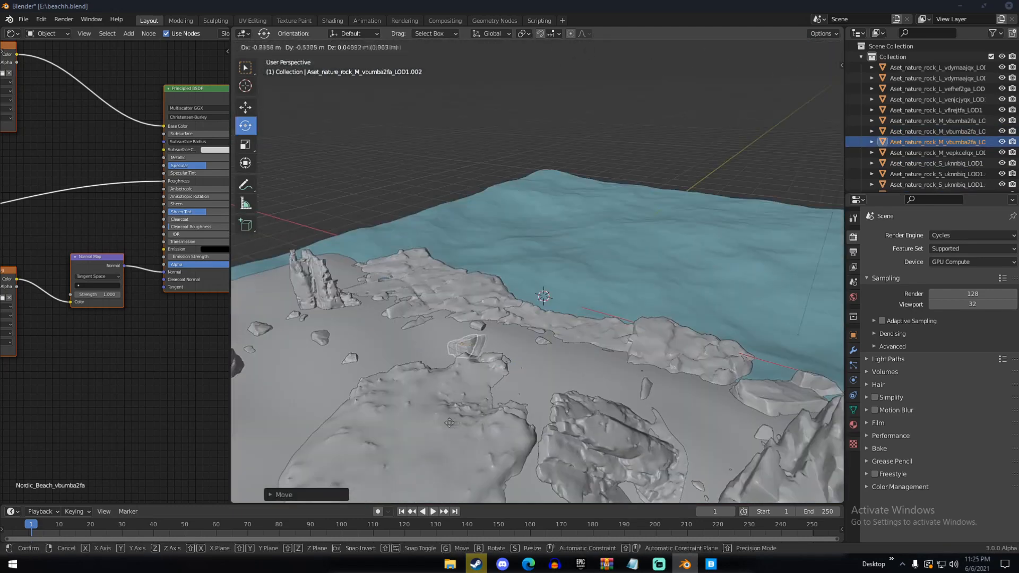
left_click(466, 399)
key("KP_0")
scroll(466, 399, "down", 4)
key("alt+a")
In Quixel Bridge, replace the search with "nordic beach", open the Nordic Coastal Cliffs collection, and export the Nordic Beach Rocks asset to Blender
left_click(710, 564)
left_click(358, 124)
left_click(353, 124)
left_click(359, 126)
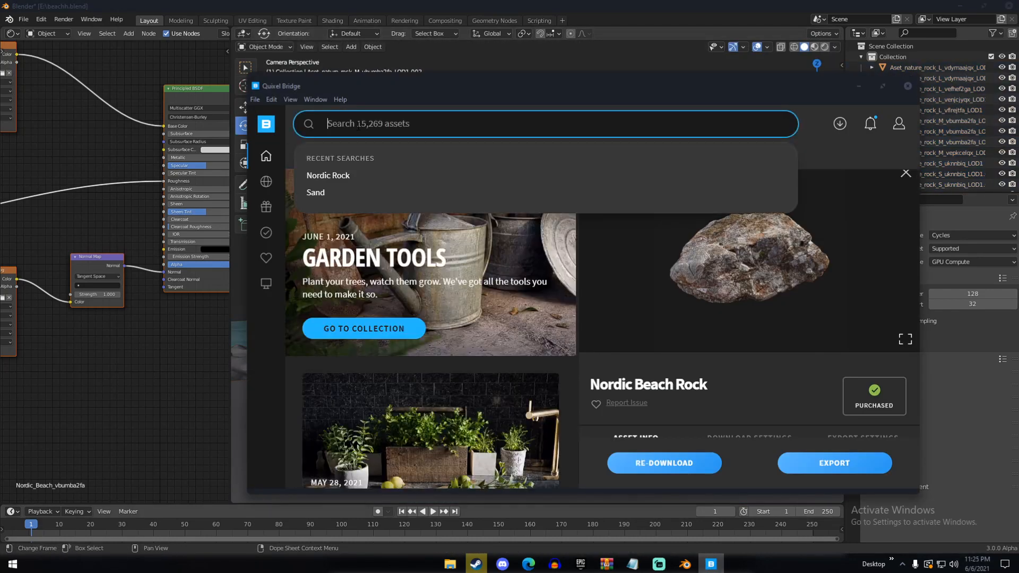
type("nordic beach")
left_click(397, 308)
scroll(398, 318, "down", 10)
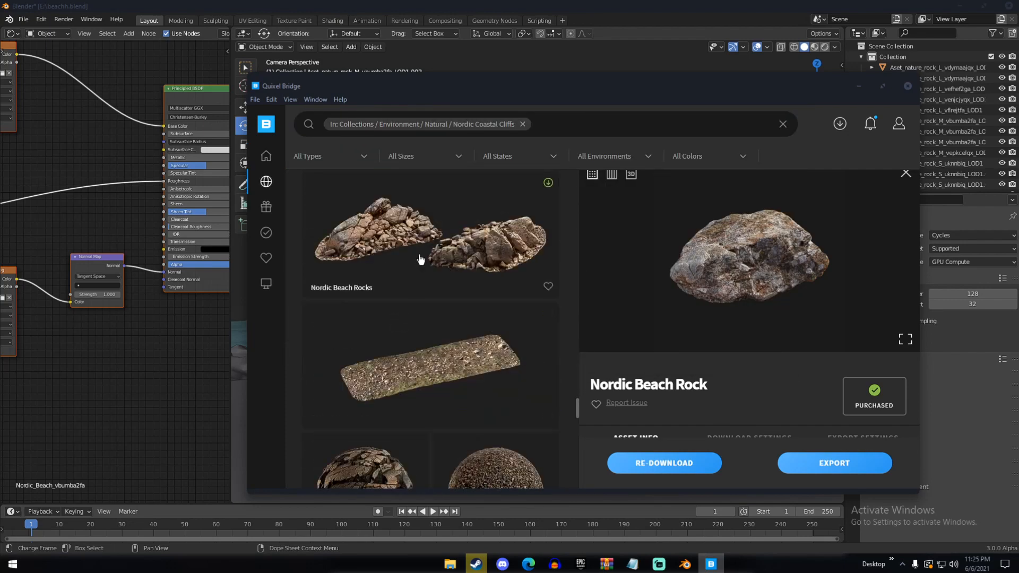
left_click(420, 259)
left_click_drag(577, 407, 579, 153)
left_click(836, 462)
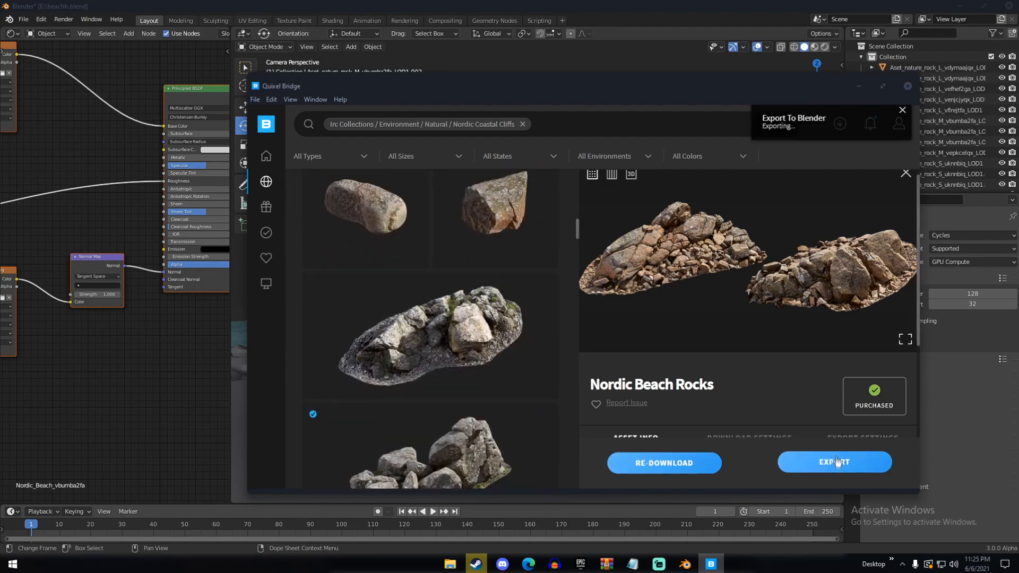
Return to Blender, scale the imported Nordic Beach Rocks pile and move it to the water's edge
left_click(709, 11)
key("g")
left_click(478, 329)
key("s")
middle_click_drag(531, 298, 685, 318)
left_click(509, 339)
key("g")
left_click(597, 309)
middle_click_drag(596, 310, 803, 317)
middle_click_drag(637, 318, 753, 297)
key("g")
left_click(690, 329)
middle_click_drag(690, 329, 573, 350)
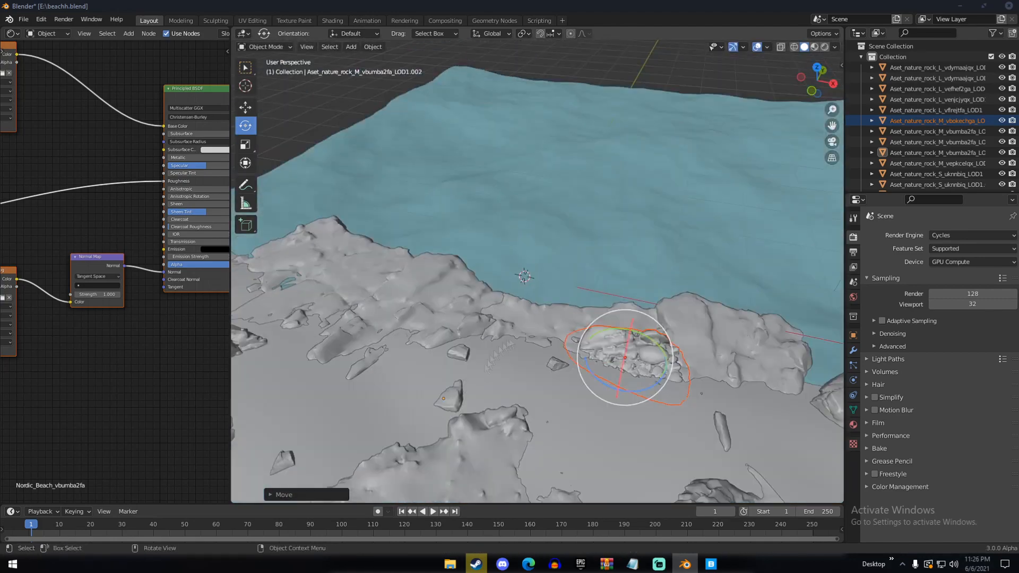
Fine-tune the rock pile's position so that it fits among the shoreline rocks
middle_click_drag(499, 354, 551, 366)
left_click(530, 331)
left_click(539, 339)
key("g")
left_click(499, 340)
middle_click_drag(499, 340, 595, 292)
key("a")
key("a")
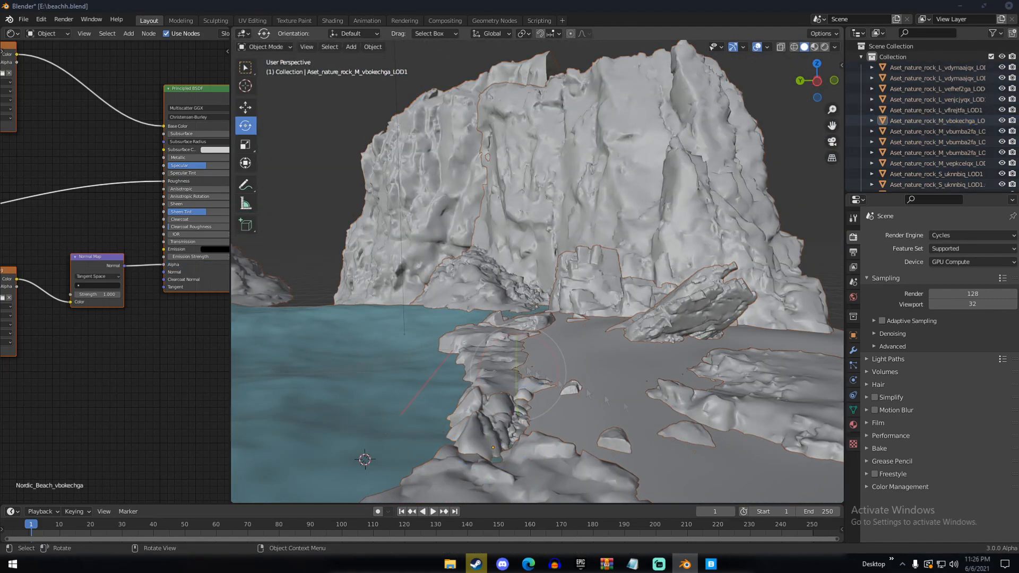
In Quixel Bridge, search for "Branch", limit the results to 3D assets, and export the Burnt Tree Log to Blender
key("alt+Tab")
scroll(439, 364, "down", 10)
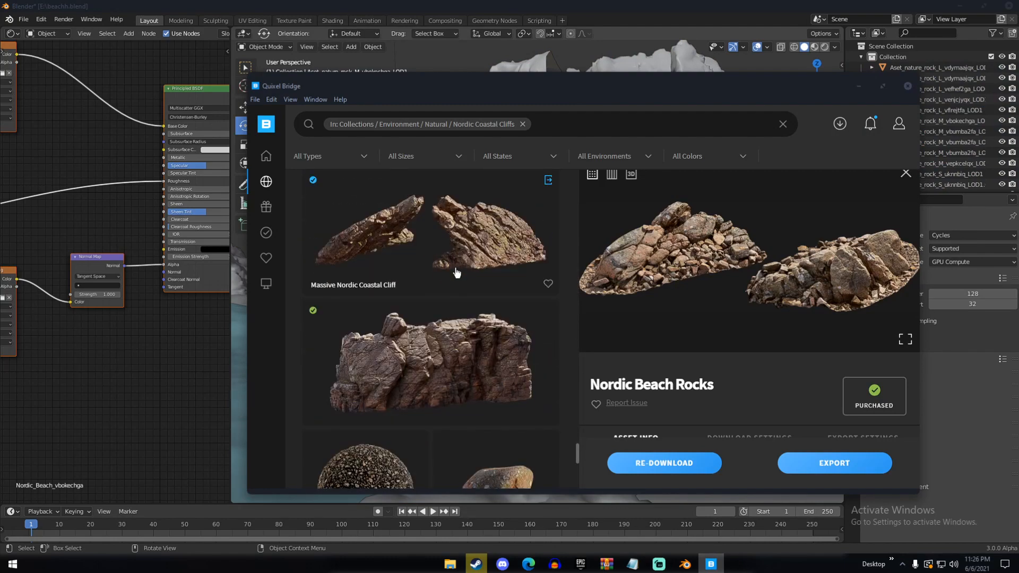
scroll(455, 269, "down", 10)
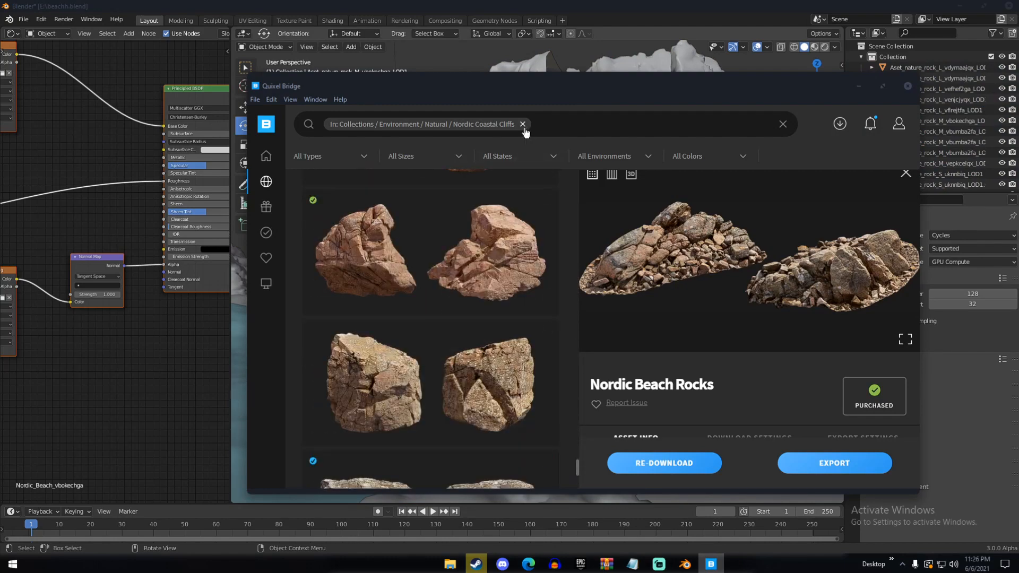
left_click(523, 123)
type("Branch")
key("Return")
left_click(371, 223)
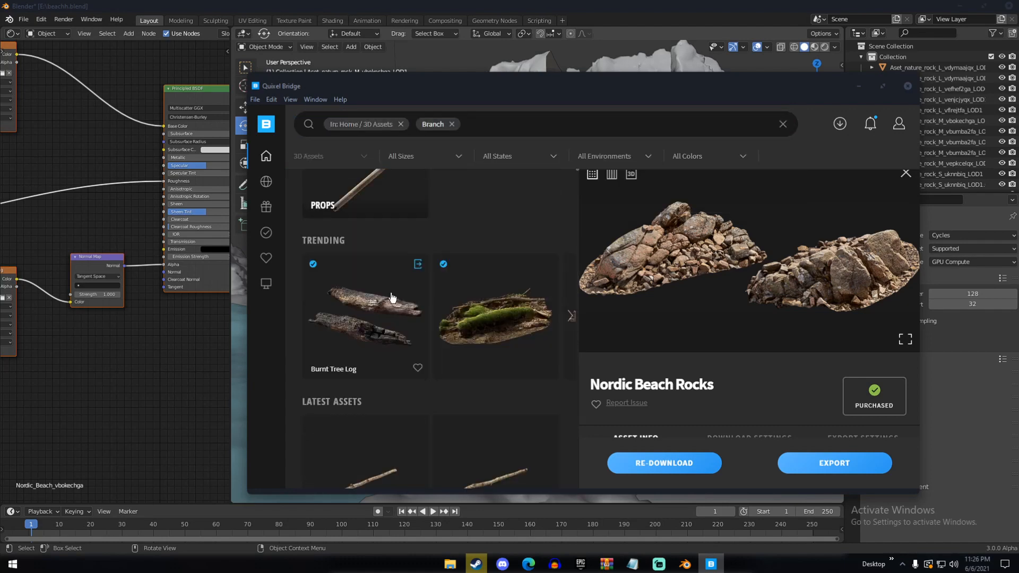
left_click(392, 297)
left_click(833, 463)
Return to Blender, then move and rotate the imported burnt log into place on the beach, checking the camera view
left_click(731, 57)
key("g")
left_click(535, 386)
key("r")
left_click(535, 345)
key("KP_0")
key("g")
left_click(574, 310)
middle_click_drag(575, 311, 473, 348)
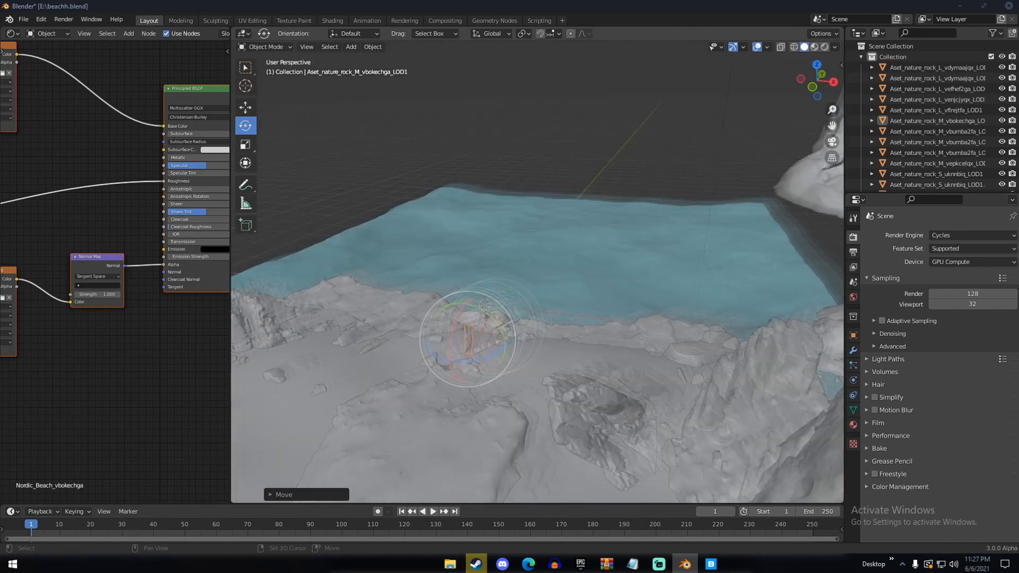
Reposition the Nordic Beach rock pile along the shoreline
left_click(472, 348)
left_click_drag(163, 264, 163, 272)
middle_click_drag(478, 297, 329, 310)
key("g")
left_click(642, 335)
Duplicate the burnt tree log, then rotate and move the copy into place on the beach, checking the camera view
key("shift+d")
left_click(372, 309)
left_click_drag(371, 312, 366, 289)
middle_click_drag(366, 297, 446, 313)
key("g")
left_click(477, 318)
key("g")
left_click(473, 341)
key("KP_0")
left_click_drag(523, 360, 518, 347)
scroll(518, 347, "up", 1)
Switch to Quixel Bridge, download the Burnt Tree Branch and export it to Blender
left_click(711, 564)
scroll(451, 382, "down", 2)
left_click(452, 356)
left_click(769, 469)
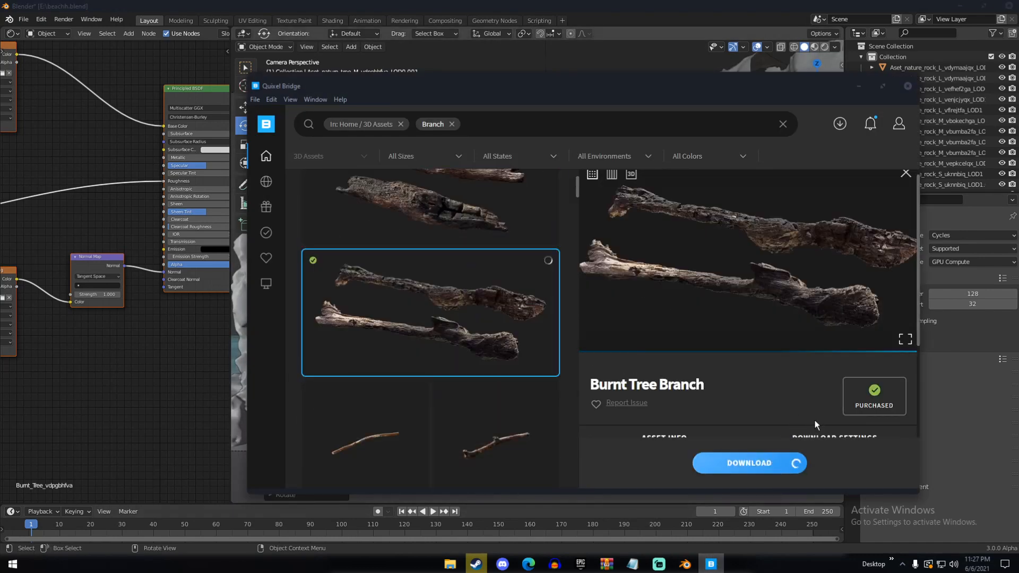
left_click(823, 459)
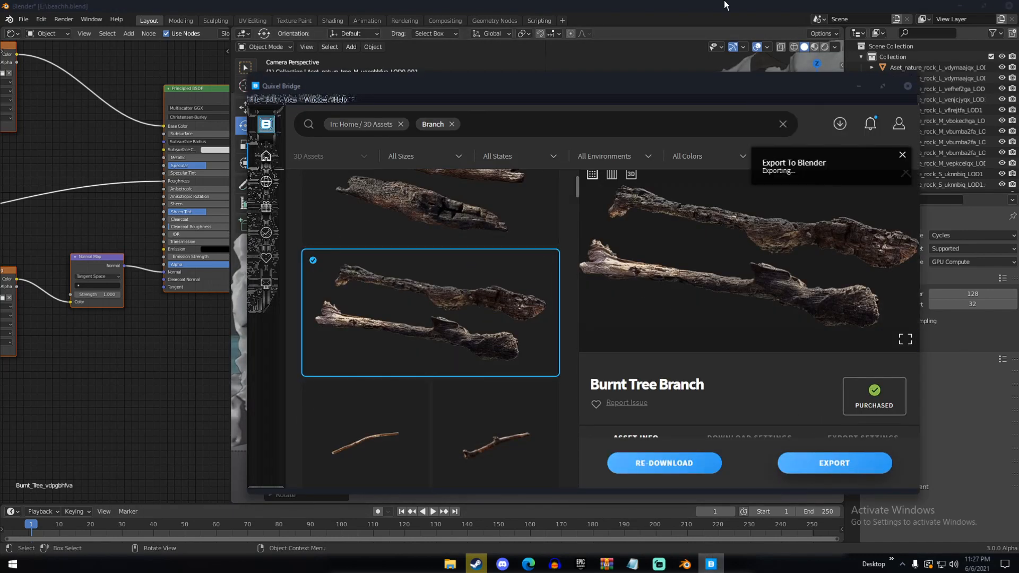
Return to Blender and move the imported burnt branch onto the beach
left_click(726, 5)
middle_click_drag(530, 239, 477, 276)
key("g")
left_click(406, 234)
left_click(410, 225)
middle_click_drag(410, 225, 435, 339)
key("g")
left_click(467, 303)
Duplicate the burnt branch and position the copy elsewhere on the beach
key("shift+d")
left_click(509, 236)
middle_click_drag(510, 236, 663, 265)
key("g")
left_click(615, 297)
middle_click_drag(615, 297, 584, 361)
Duplicate the branch again, place the second copy and adjust its position from the camera view
key("shift+d")
left_click(583, 297)
key("g")
left_click(690, 340)
key("KP_0")
key("g")
left_click(430, 296)
In Quixel Bridge, search for "grass" within 3D Plants / Aquatic / Shore, then download Softstem Bulrush and export it to Blender
left_click(711, 564)
left_click(398, 123)
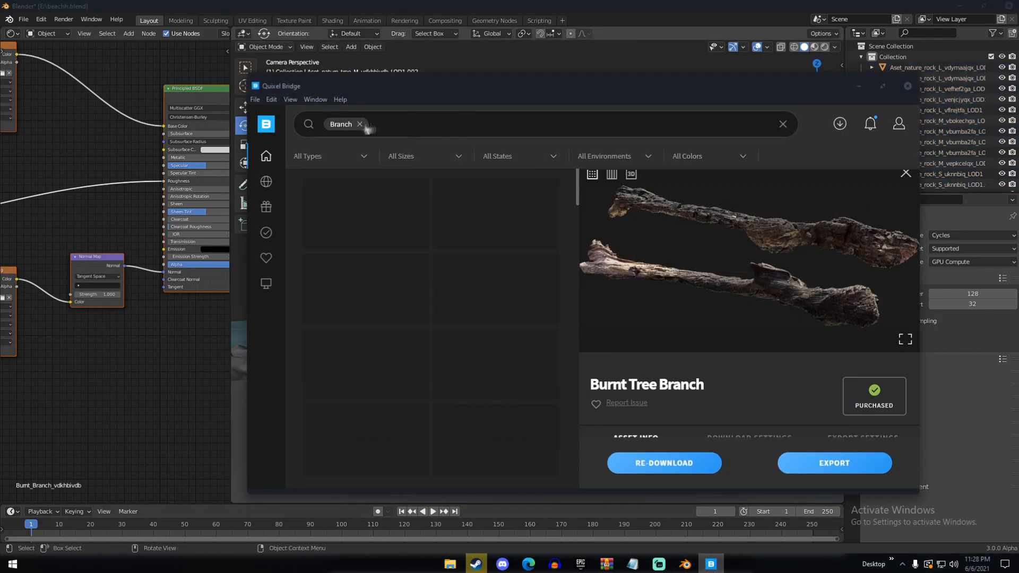
left_click(363, 126)
type("grass")
key("Return")
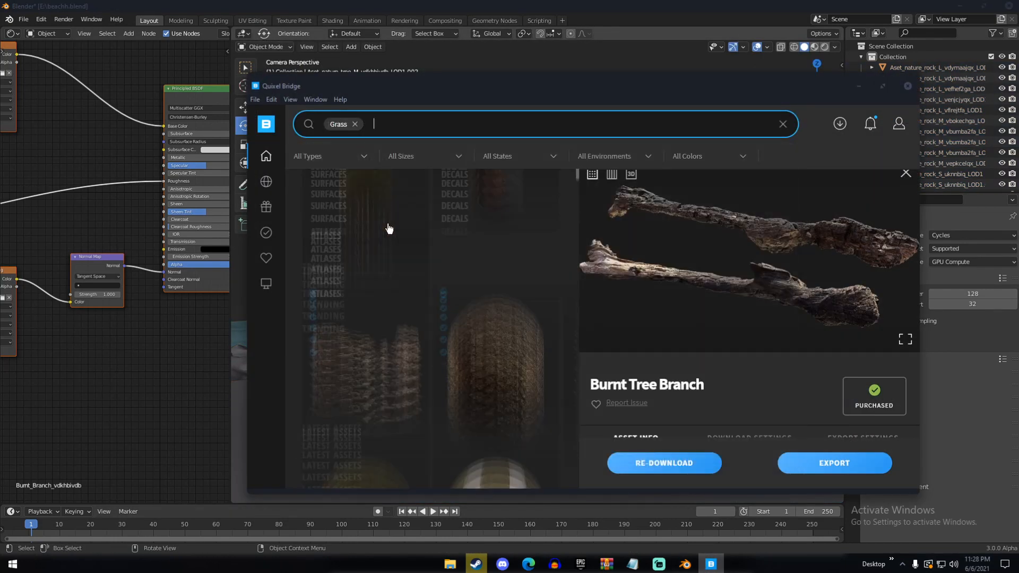
left_click(493, 221)
left_click(369, 218)
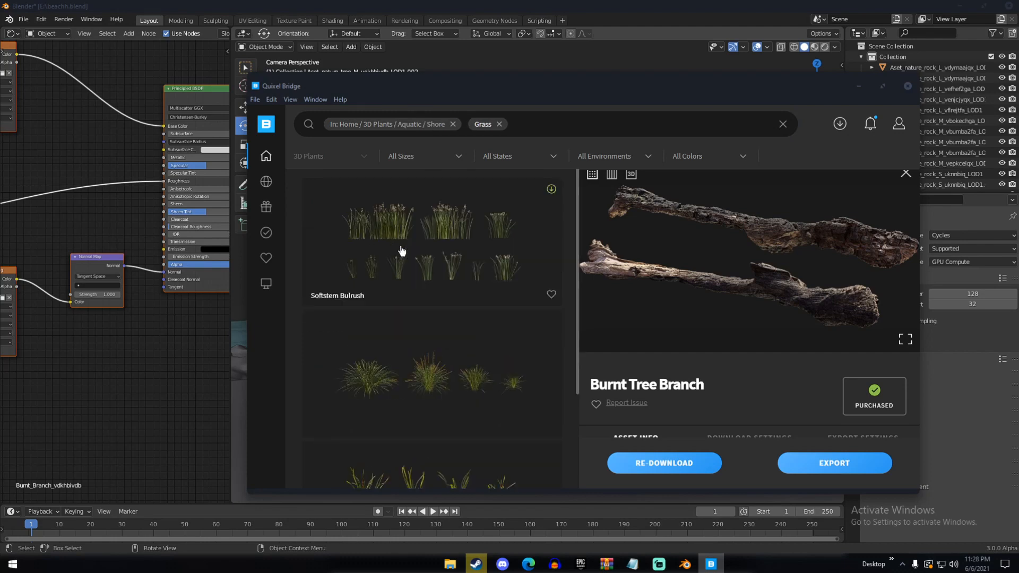
left_click(404, 251)
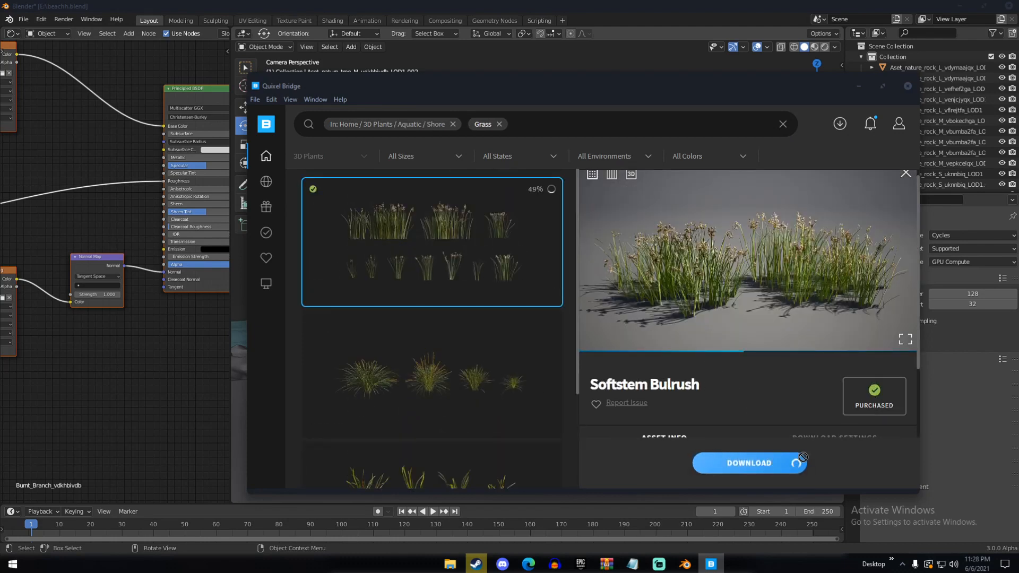
left_click(821, 466)
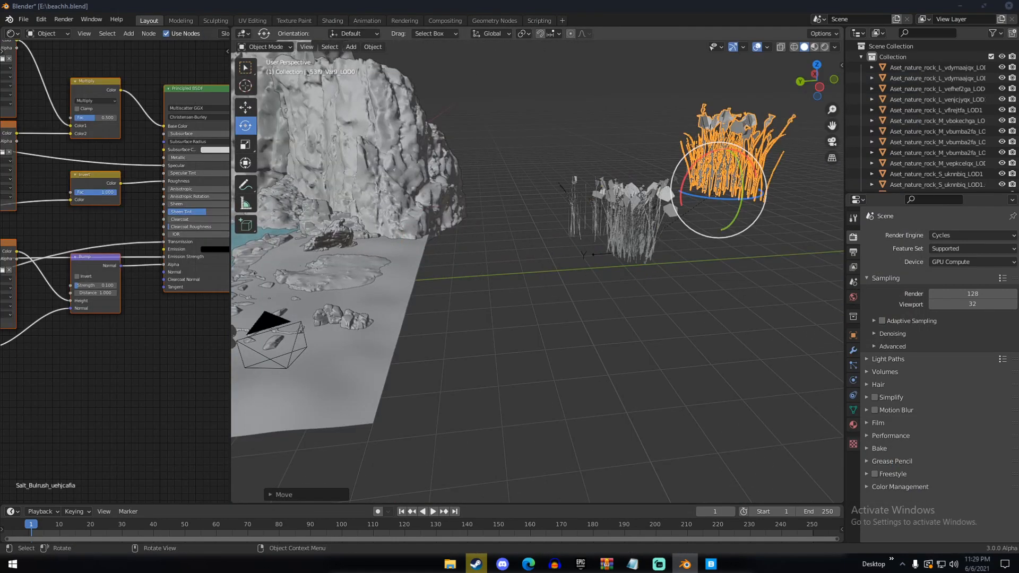
In Blender, separate the overlapping imported bulrush clumps by moving three of them apart beside the beach
left_click(638, 216)
key("g")
left_click(627, 116)
left_click(637, 225)
key("g")
left_click(738, 230)
left_click(637, 219)
key("g")
left_click(796, 197)
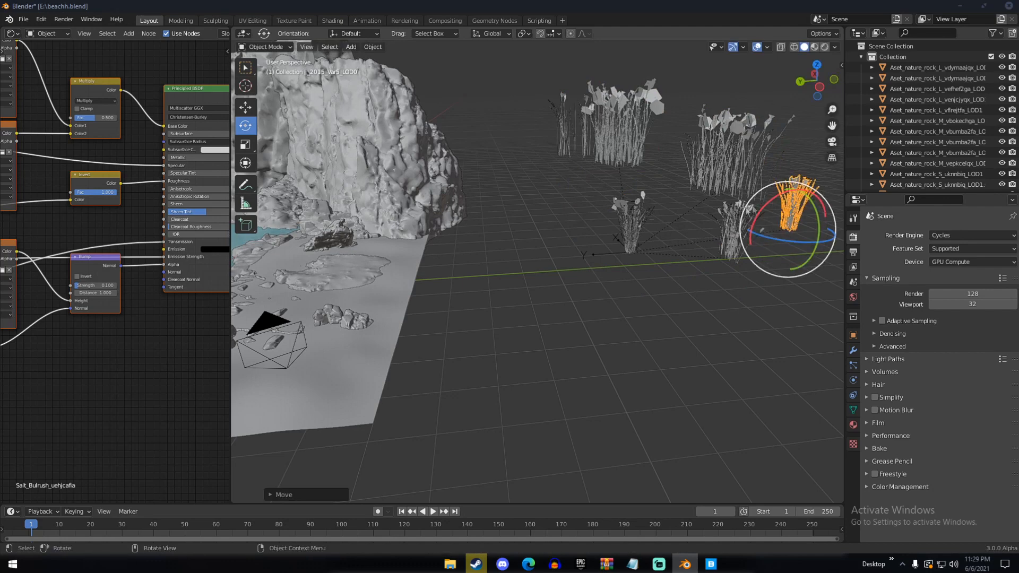
Move another small bulrush clump and the large clump clear of the others so each variant stands alone
left_click(635, 224)
key("g")
left_click(780, 298)
middle_click_drag(730, 285, 599, 281, "shift")
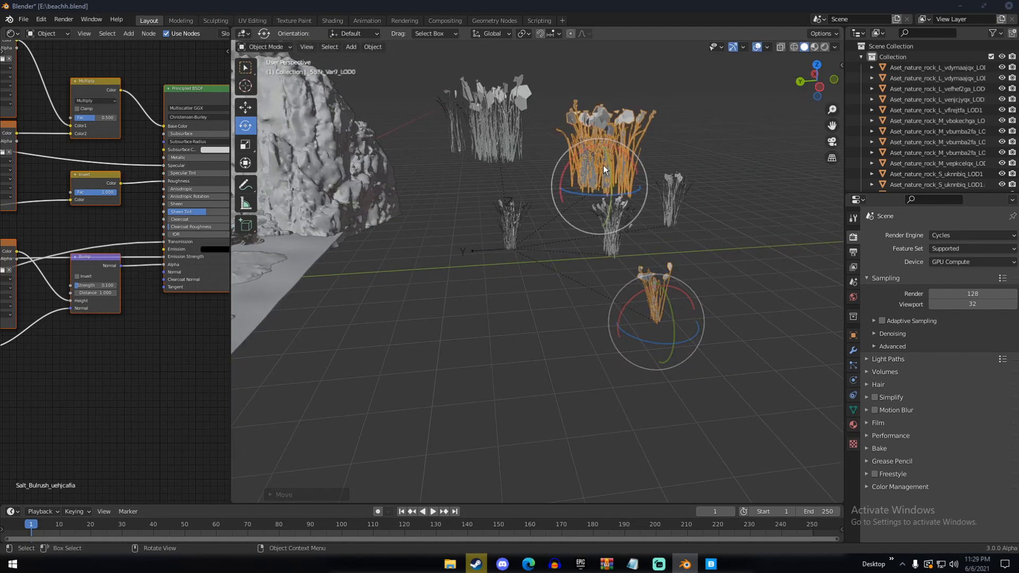
left_click(603, 165)
key("g")
left_click(714, 150)
left_click(604, 221)
left_click(673, 192, "shift")
left_click(708, 158, "shift")
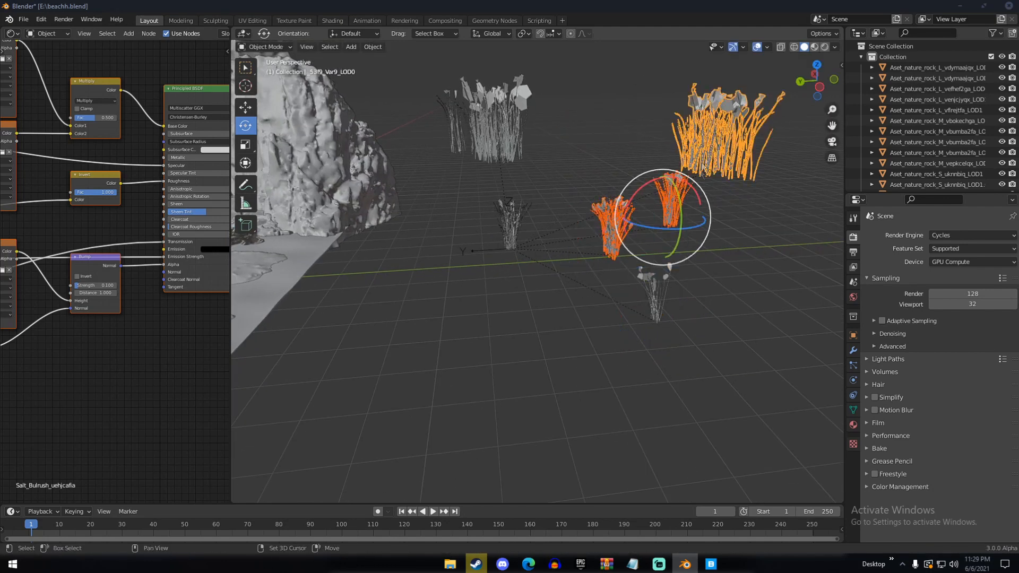
left_click(660, 294, "shift")
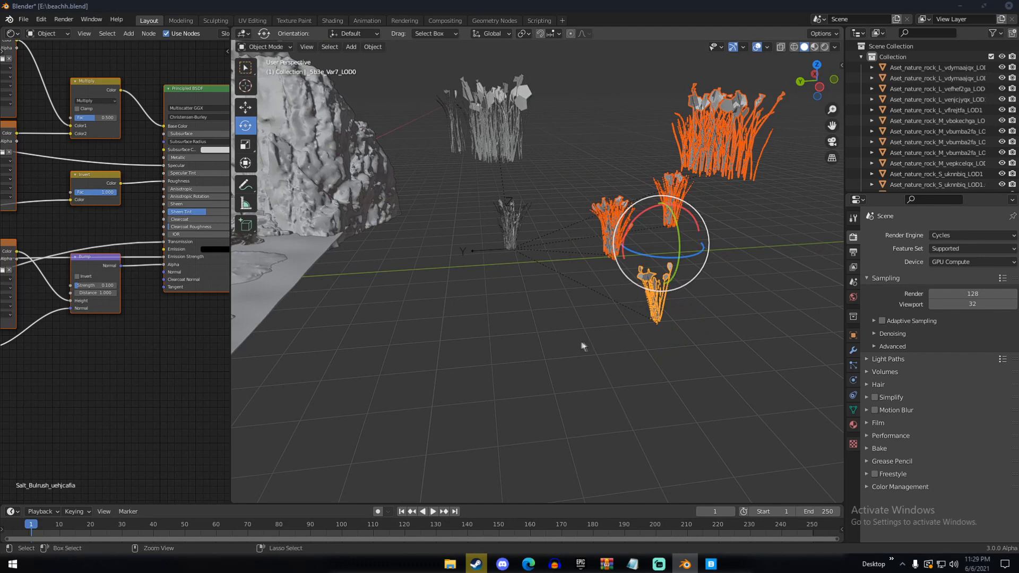
middle_click_drag(580, 340, 622, 323)
scroll(578, 348, "up", 4)
scroll(671, 248, "down", 3)
scroll(475, 297, "down", 2)
scroll(476, 299, "up", 3)
Select the three small separated bulrush clumps and the large one, and put them in a new collection named "grass"
left_click(616, 324)
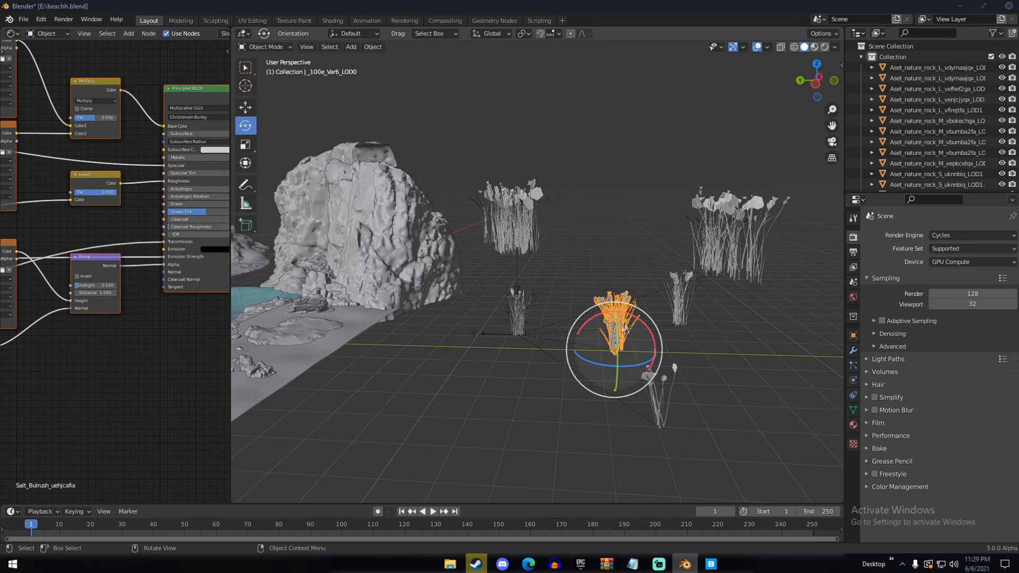
left_click(683, 303, "shift")
left_click(664, 402, "shift")
left_click(746, 251, "shift")
middle_click_drag(678, 281, 558, 220)
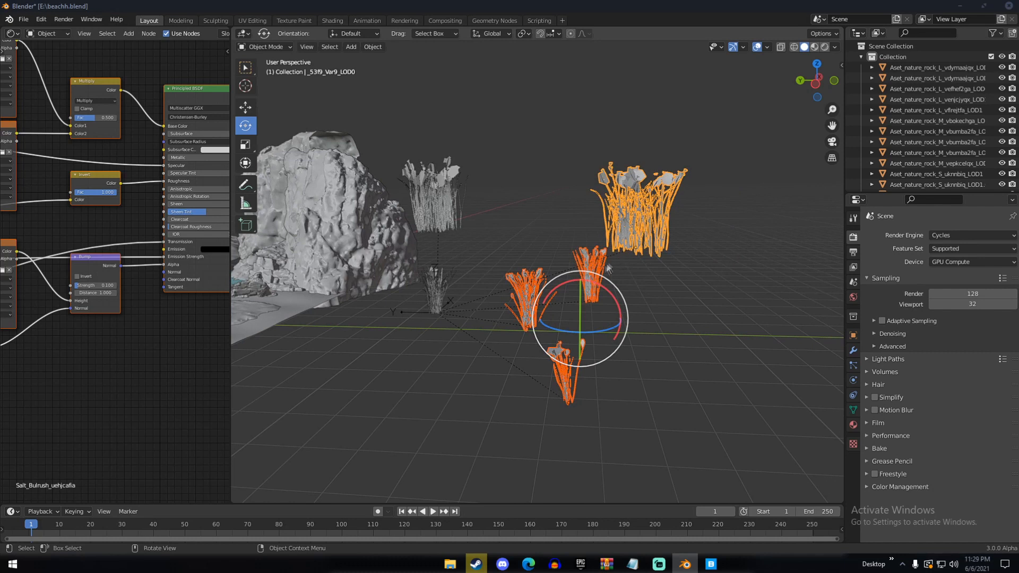
key("ctrl+g")
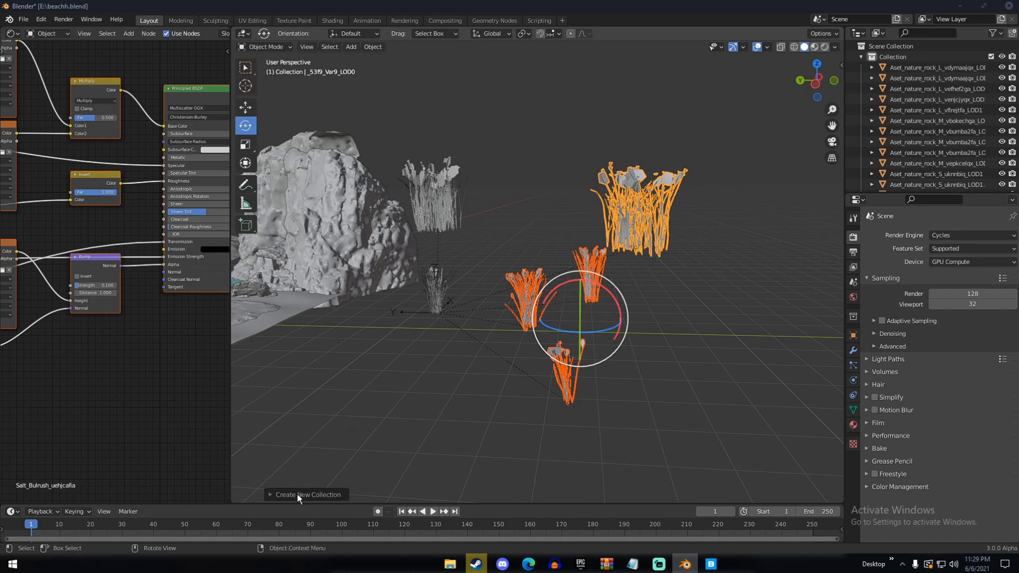
left_click(298, 495)
left_click(349, 492)
type("gras")
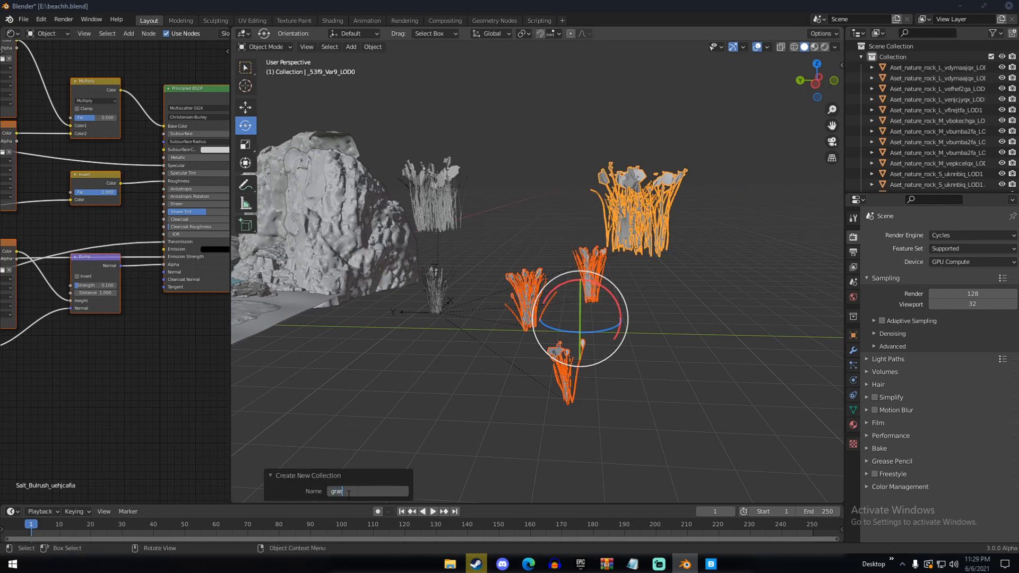
type("s")
key("Return")
left_click(332, 477)
Select the sand plane and switch it to Weight Paint mode
middle_click_drag(390, 358, 814, 347, "shift")
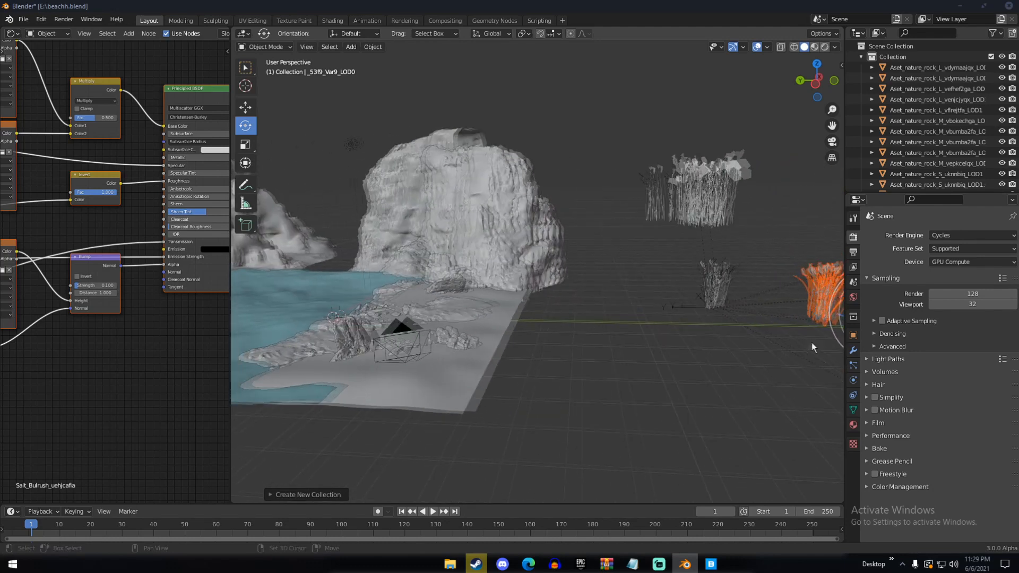
left_click(470, 378)
middle_click_drag(470, 378, 479, 396)
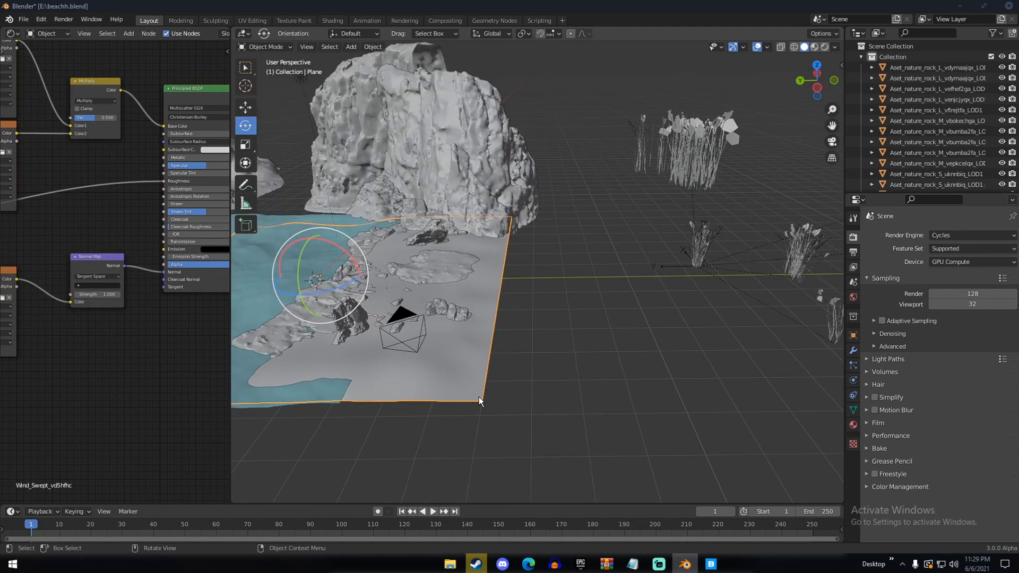
middle_click_drag(424, 346, 661, 377)
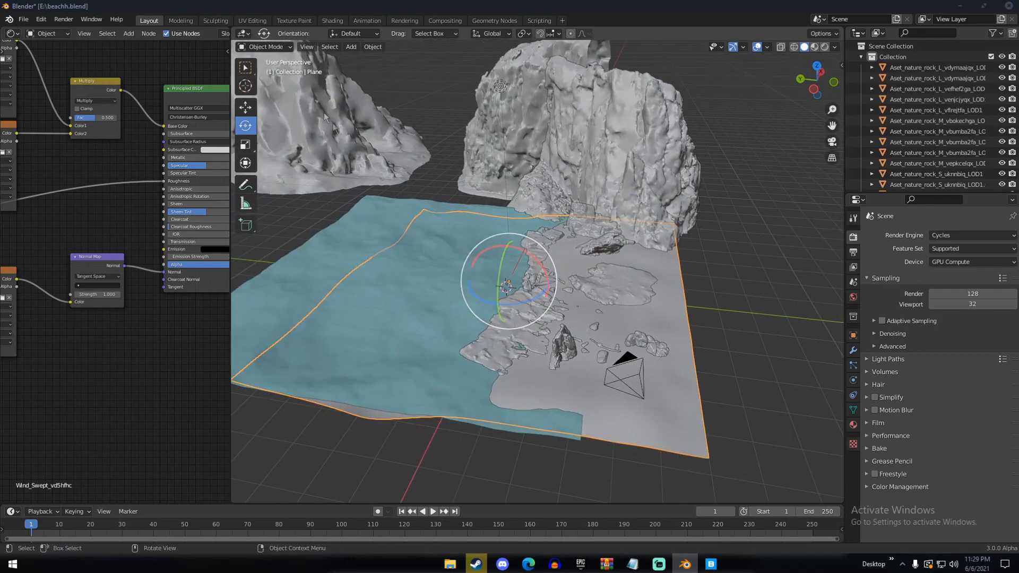
left_click(267, 47)
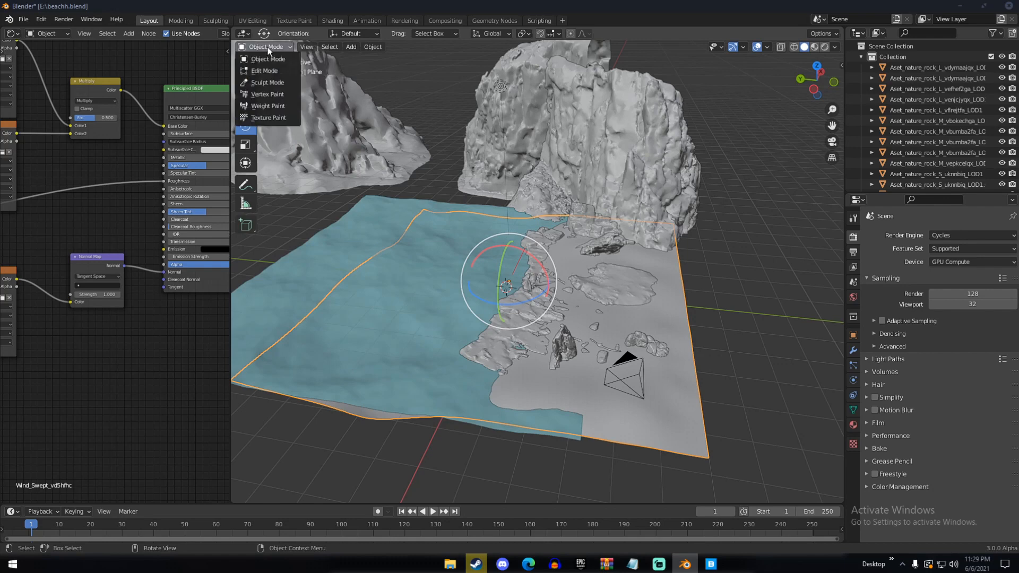
left_click(274, 109)
From the camera view, paint weight patches on the sand around the rocks, cliff bases and driftwood
middle_click_drag(525, 299, 583, 325)
scroll(466, 348, "up", 2)
middle_click_drag(467, 352, 513, 308, "shift")
scroll(492, 362, "up", 2)
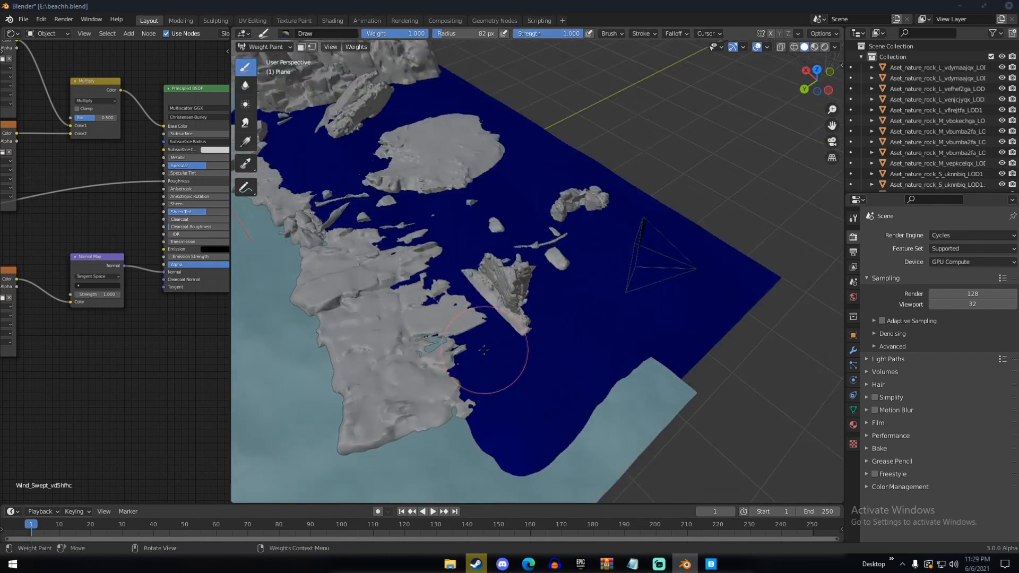
key("KP_0")
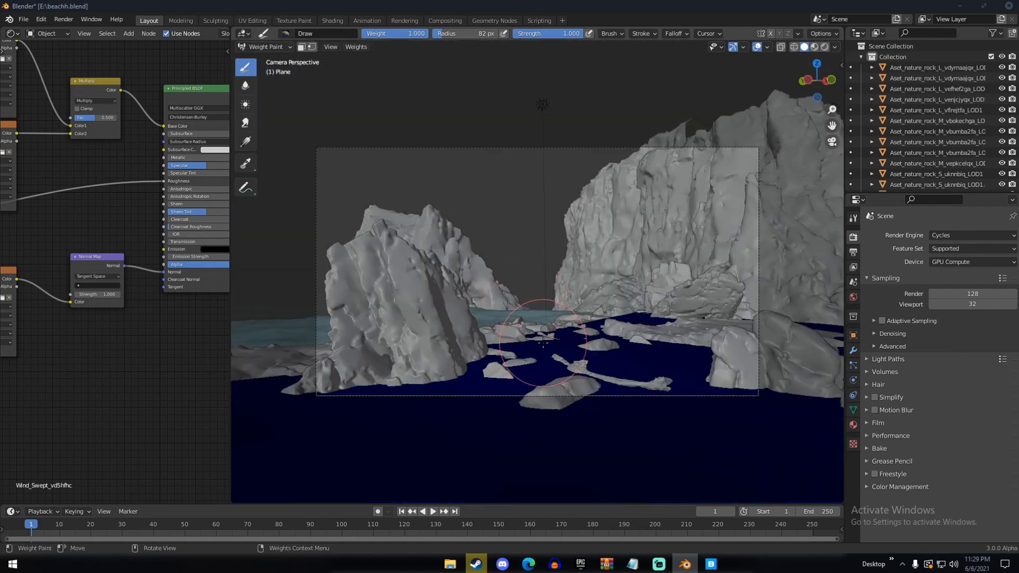
mouse_move(475, 365)
left_mouse_down()
mouse_move(487, 361)
mouse_move(364, 391)
mouse_move(391, 405)
left_mouse_up()
mouse_move(611, 416)
left_mouse_down()
mouse_move(587, 405)
mouse_move(647, 414)
mouse_move(632, 353)
mouse_move(677, 346)
mouse_move(676, 366)
mouse_move(750, 390)
mouse_move(636, 377)
mouse_move(541, 335)
mouse_move(513, 342)
mouse_move(569, 325)
mouse_move(660, 324)
left_mouse_up()
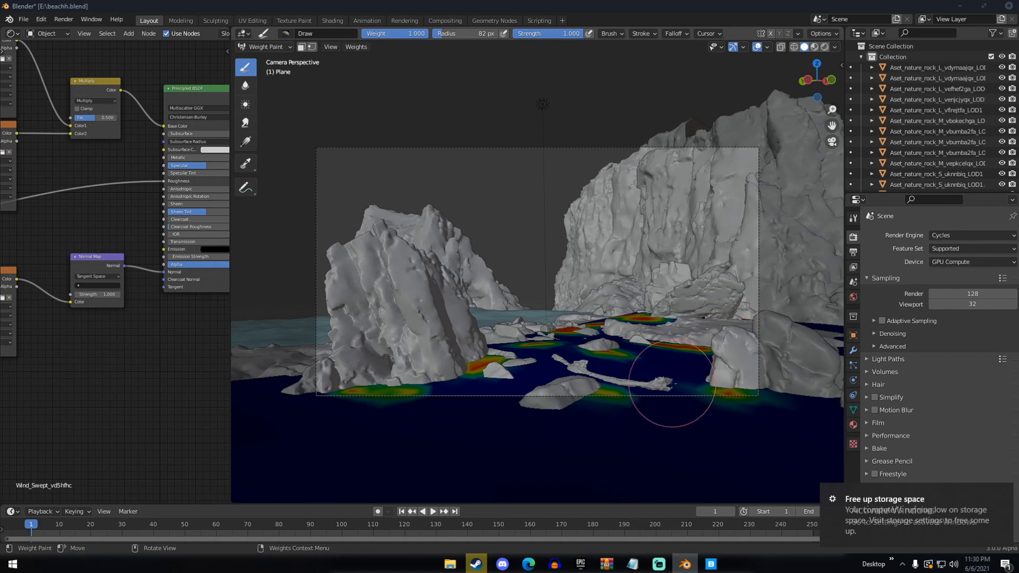
left_click(659, 385)
left_click(515, 405)
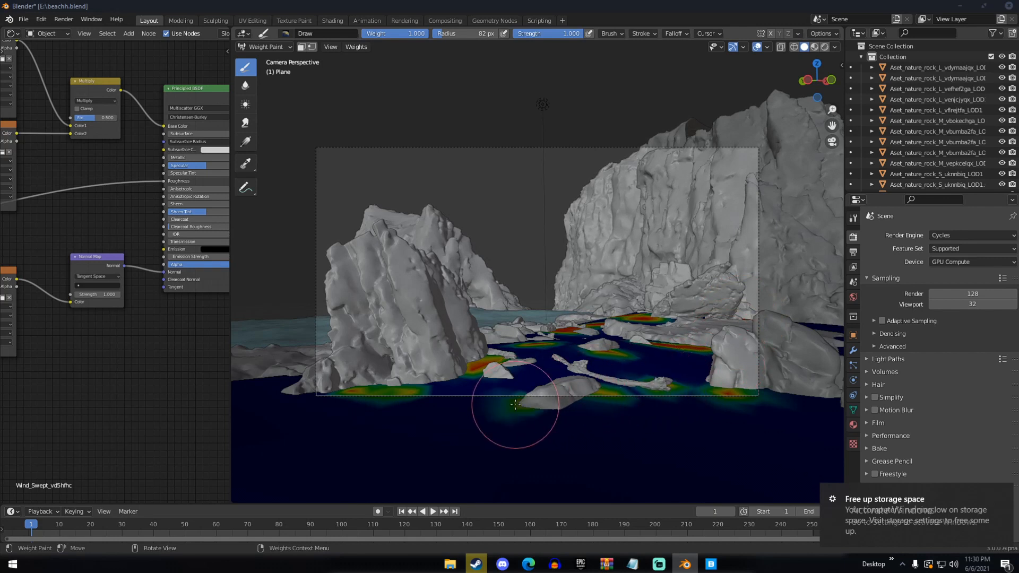
left_click(498, 396)
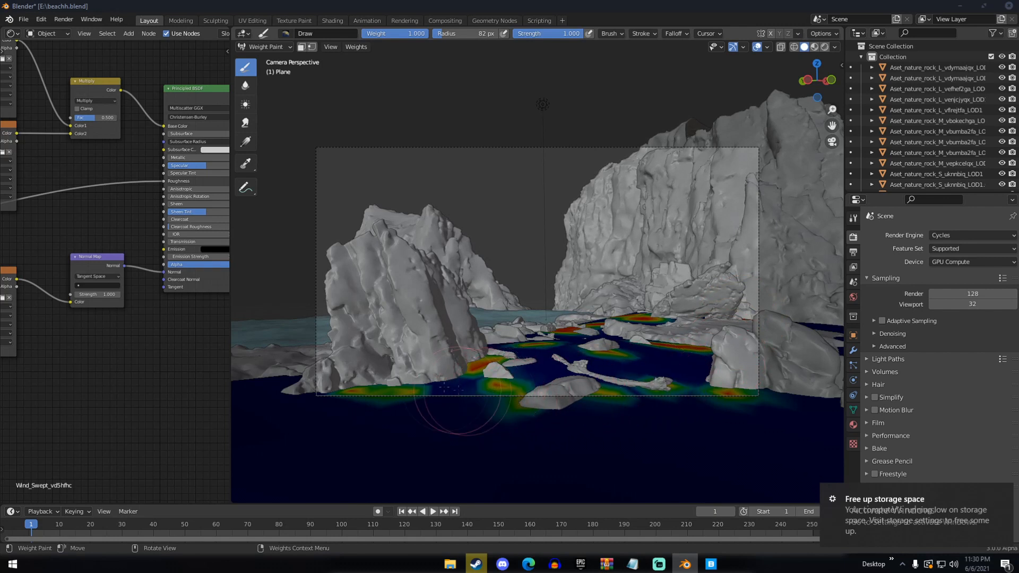
Return to Object Mode and add a Hair particle system to the sand plane
left_click(265, 46)
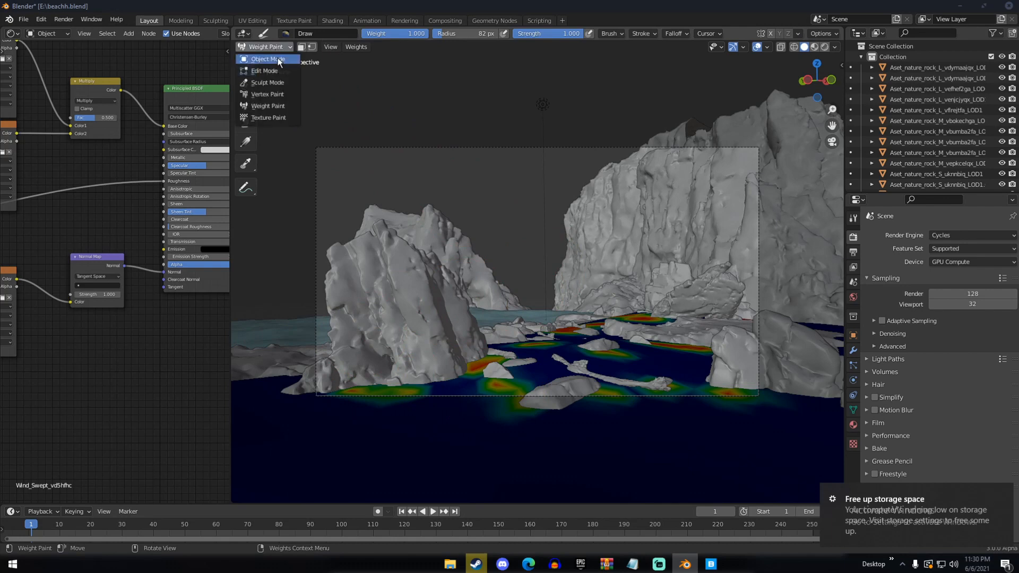
left_click(270, 56)
middle_click_drag(467, 249, 505, 272)
scroll(512, 281, "down", 4)
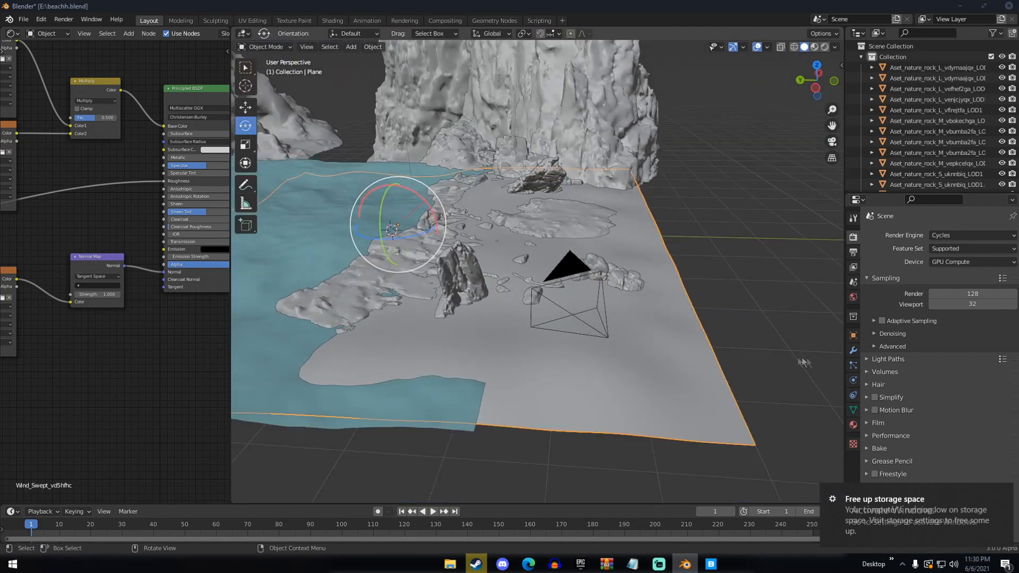
left_click(853, 366)
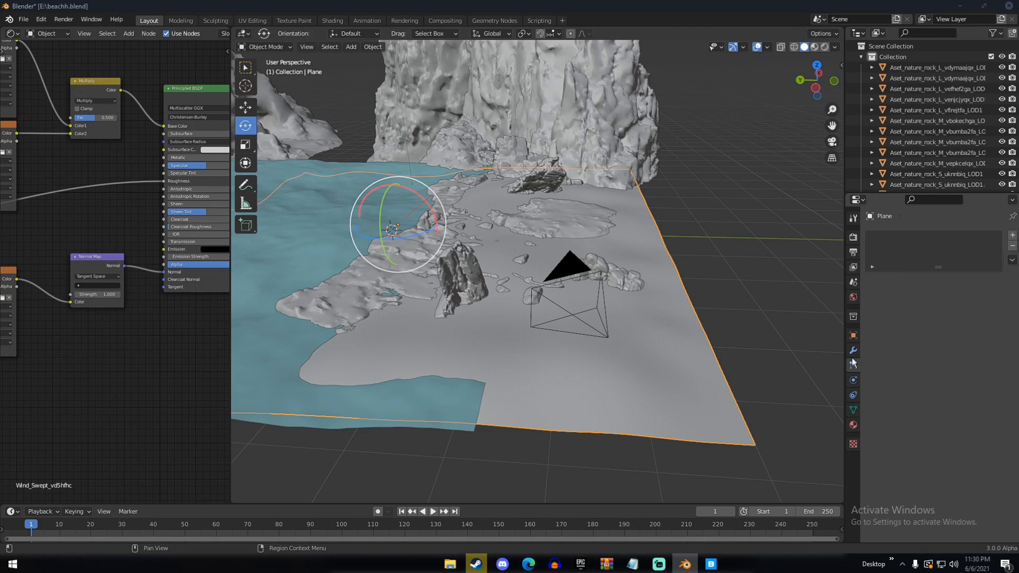
left_click(1012, 236)
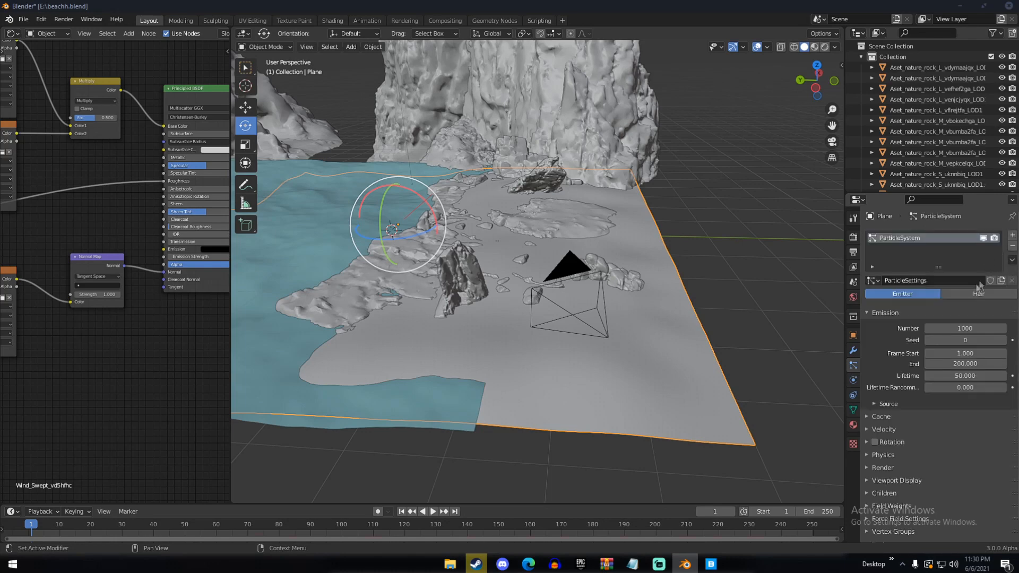
left_click(970, 294)
Render the hair particles as a collection, using "grass" as the instance collection
left_click(890, 418)
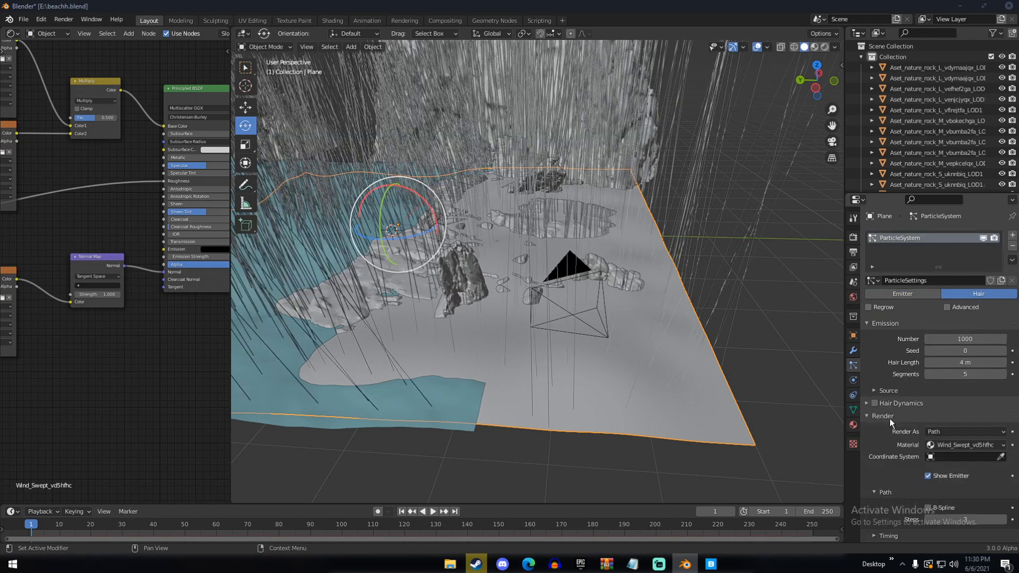
left_click(940, 432)
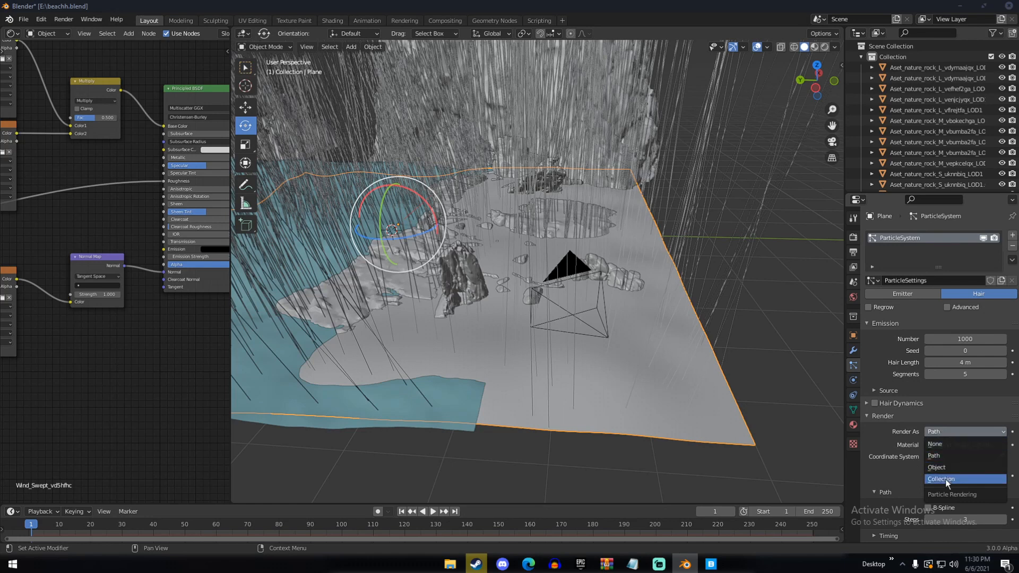
left_click(942, 479)
scroll(947, 490, "down", 2)
left_click(955, 424)
left_click(939, 451)
scroll(905, 417, "down", 4)
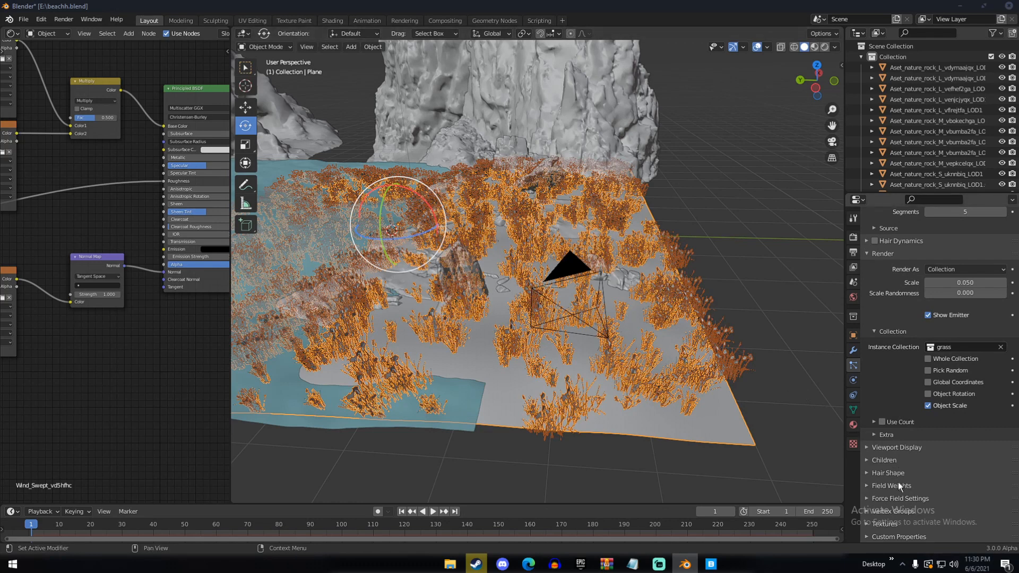
Limit the particle density to the painted vertex group "Group" and inspect the grass distribution up close
left_click(894, 512)
scroll(896, 467, "down", 4)
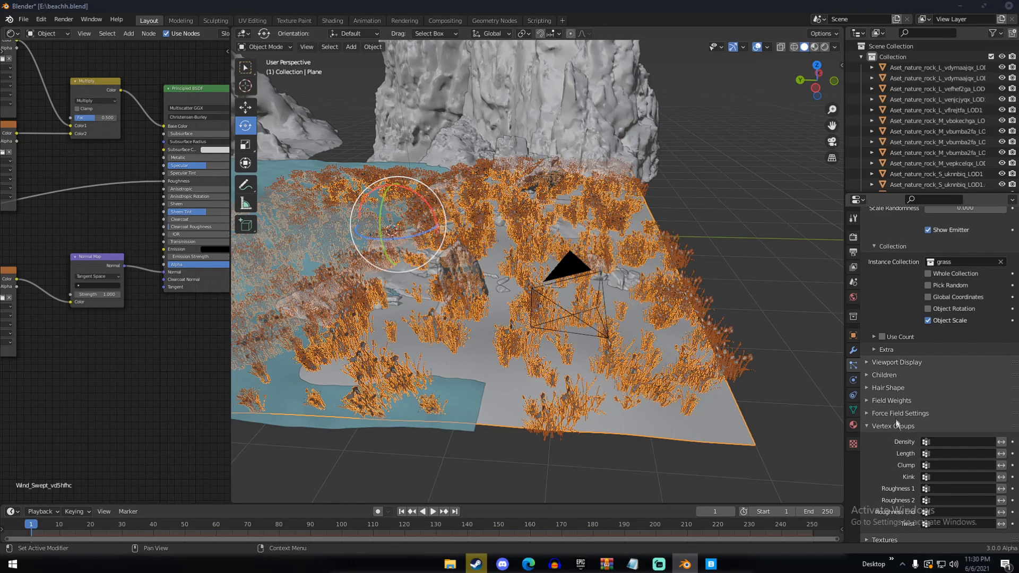
left_click(938, 441)
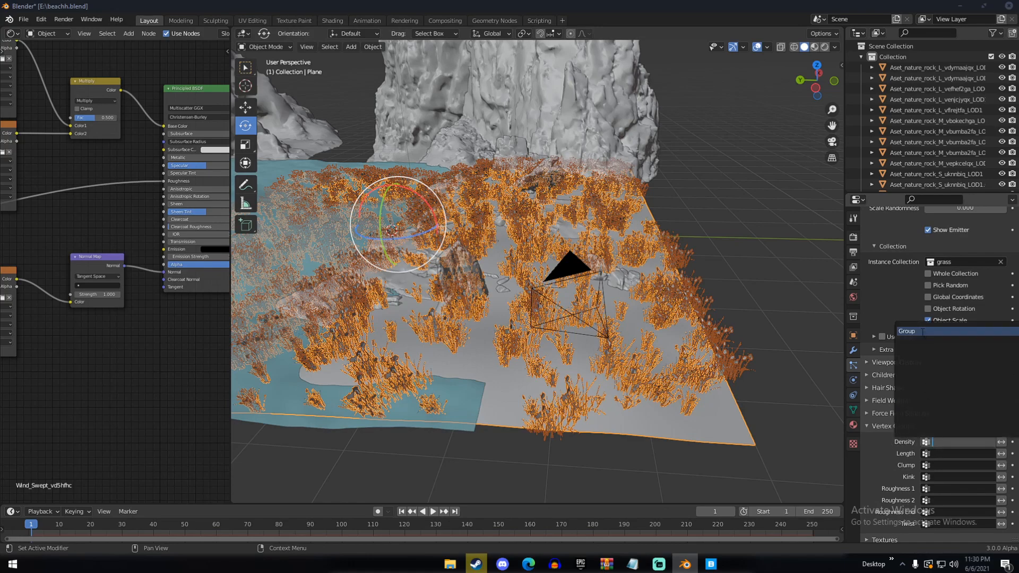
left_click(917, 330)
mouse_move(690, 319)
middle_mouse_down()
mouse_move(656, 314)
mouse_move(619, 352)
mouse_move(636, 301)
mouse_move(575, 324)
middle_mouse_up()
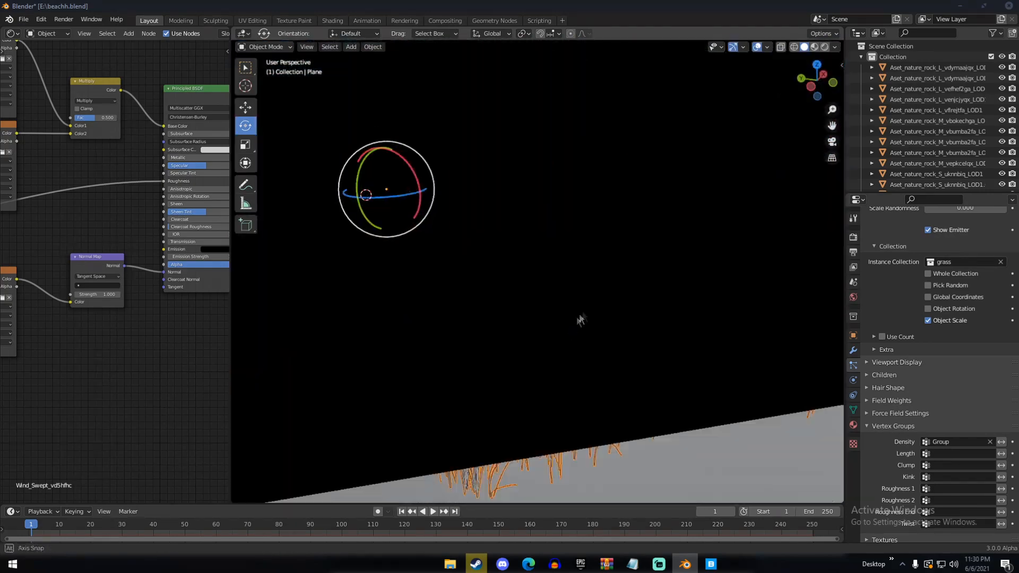
key("Escape")
scroll(913, 349, "up", 5)
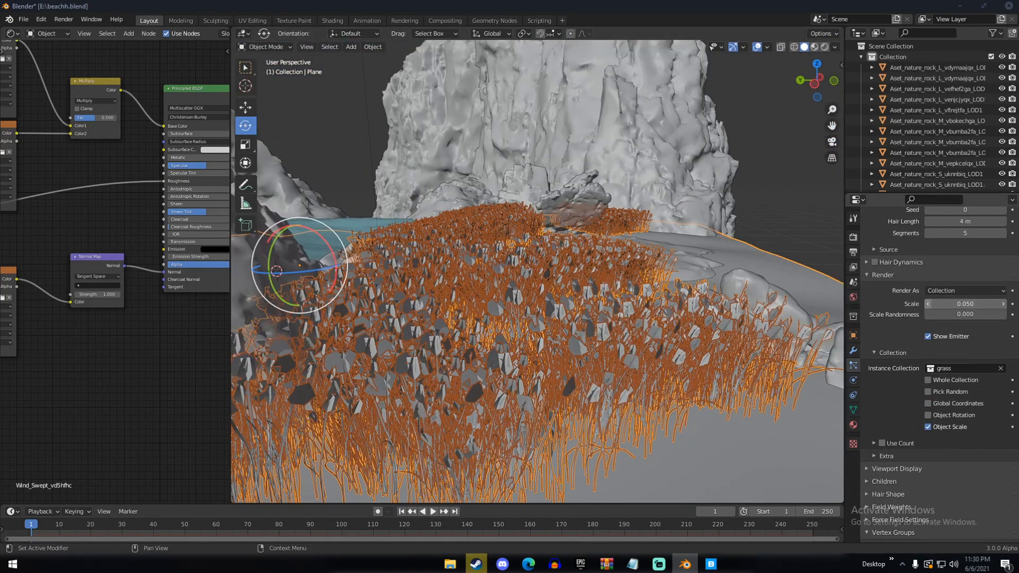
Set the grass particles' render scale to 0.020 and check the clump size on the sand
left_click(927, 302)
left_click(927, 301)
left_click(928, 301)
scroll(965, 355, "down", 1)
scroll(935, 420, "down", 3)
middle_click_drag(663, 380, 640, 381)
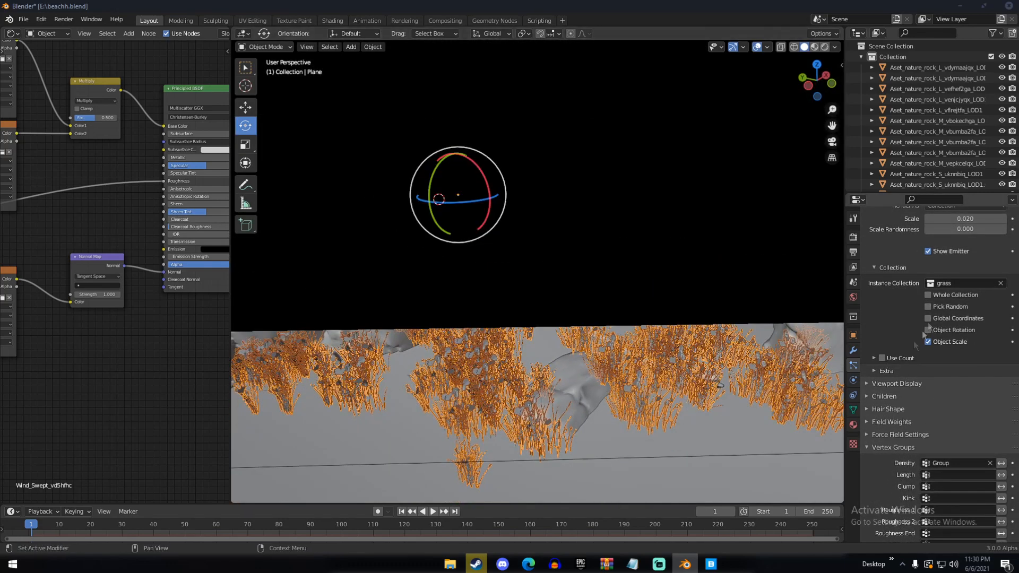
Set the number of grass hair particles to 400, deselect the sand plane and inspect the thinner coverage among the rocks
scroll(944, 286, "up", 8)
left_click(951, 337)
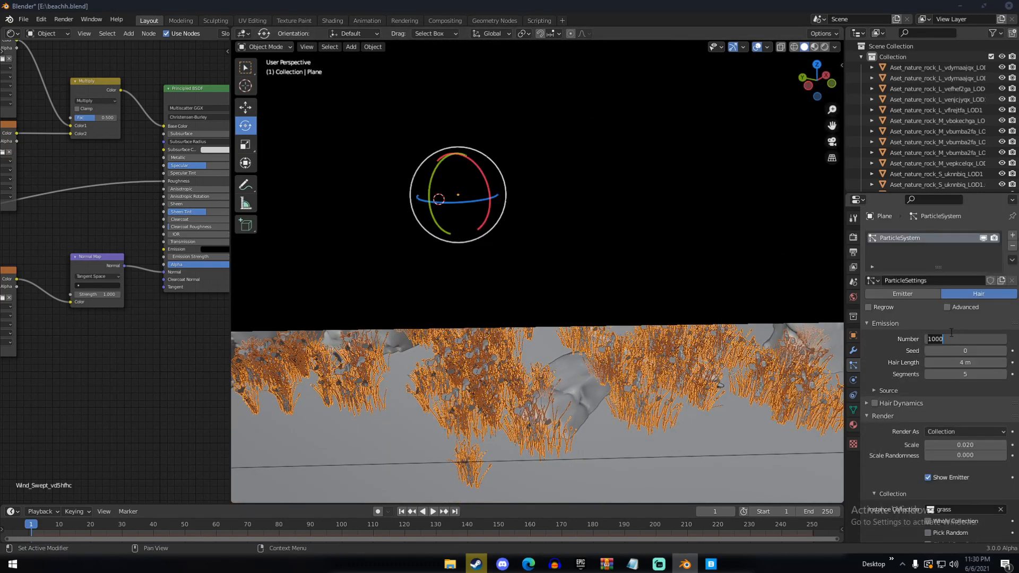
type("400")
key("Return")
middle_click_drag(653, 345, 622, 365)
scroll(555, 338, "down", 5)
key("alt+a")
scroll(622, 365, "up", 4)
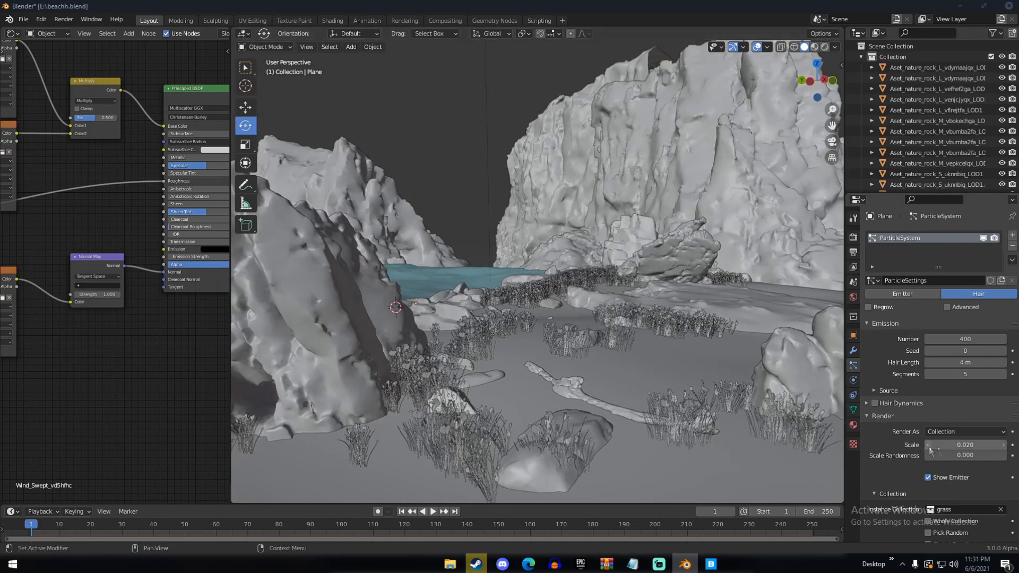
Set the grass particles' scale randomness to about 0.244
left_click_drag(955, 455, 976, 455)
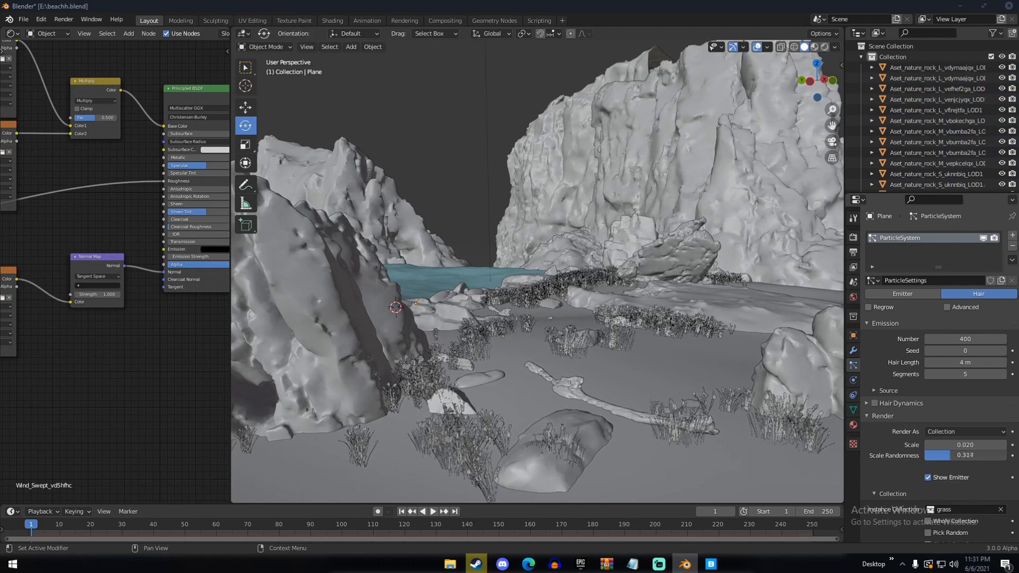
mouse_move(964, 444)
left_mouse_down()
mouse_move(975, 445)
mouse_move(964, 445)
left_mouse_up()
scroll(655, 370, "down", 12)
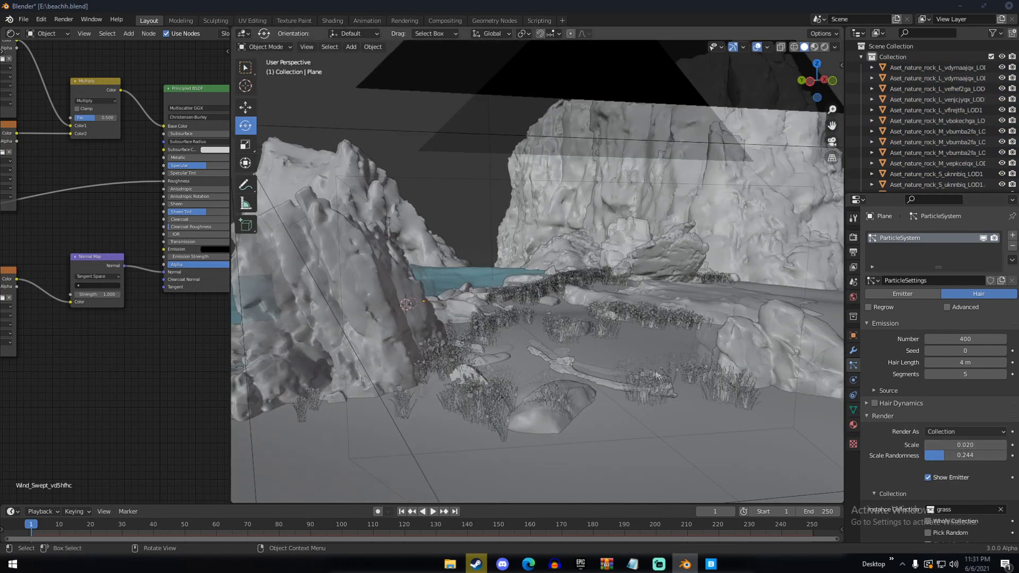
Select the source grass clumps standing beside the beach and check their material nodes
middle_click_drag(727, 335, 650, 346, "shift")
left_click(662, 329)
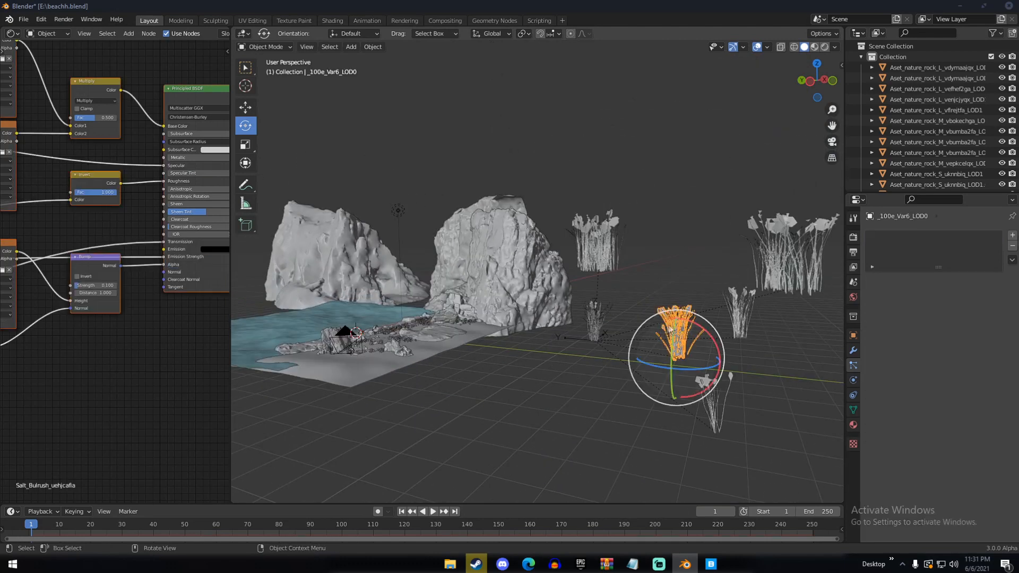
left_click_drag(163, 272, 164, 272)
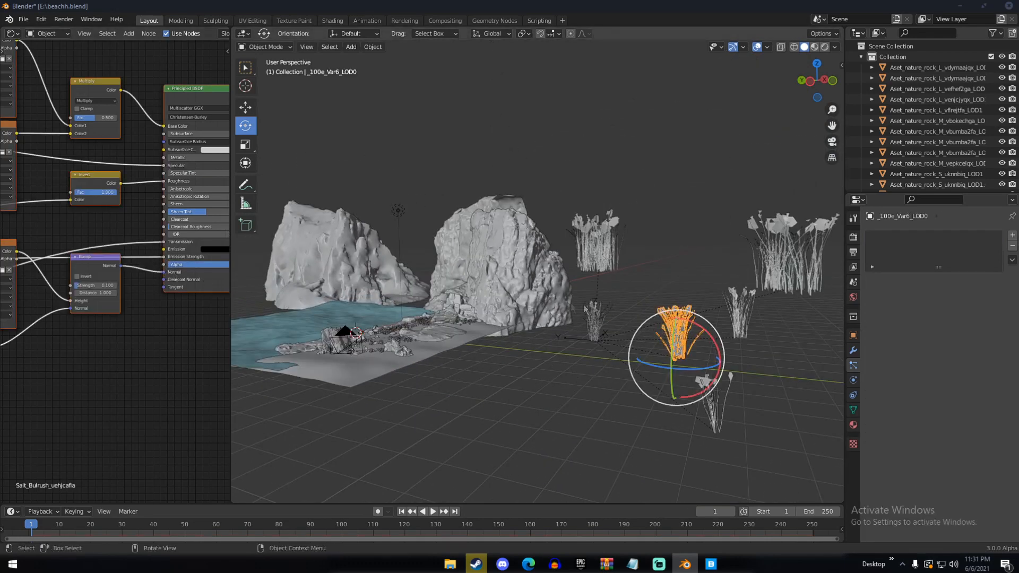
left_click(746, 311)
left_click(777, 266)
middle_click_drag(396, 321, 420, 325)
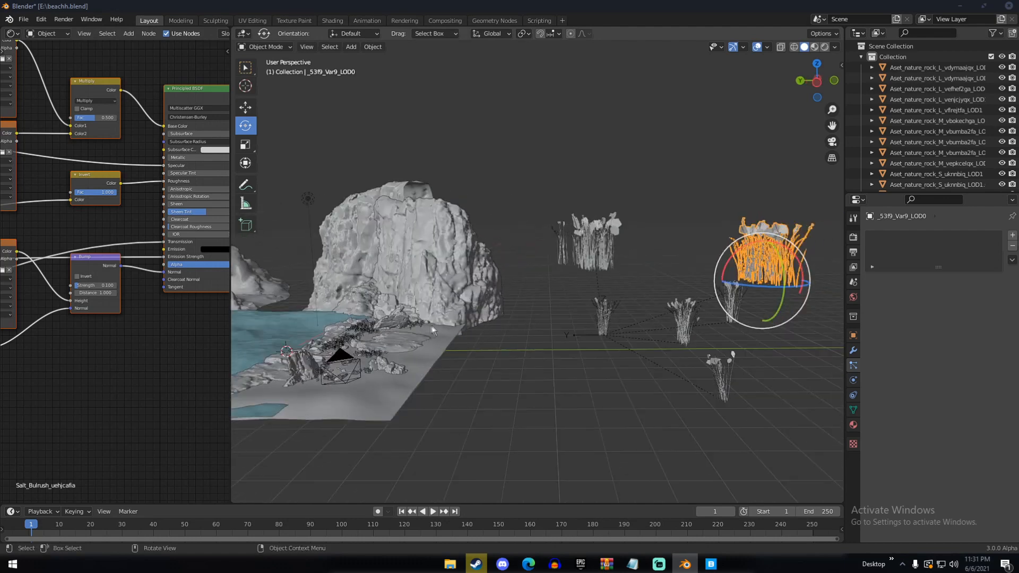
Save the file from the camera view and preview the scene in Rendered shading
key("KP_0")
key("ctrl+s")
key("z")
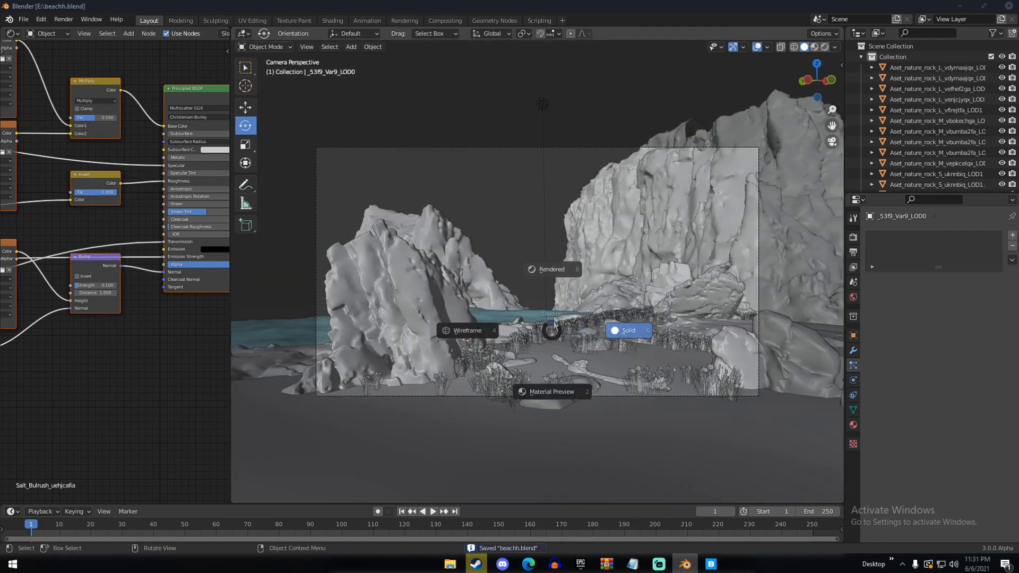
left_click(557, 280)
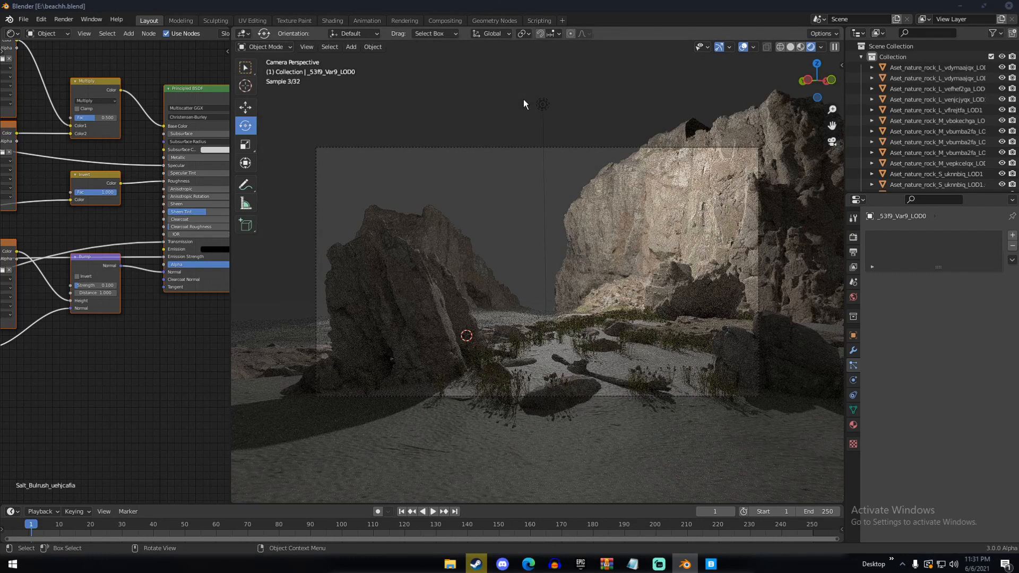
Hide the viewport overlays and return the viewport to Solid shading
left_click(744, 47)
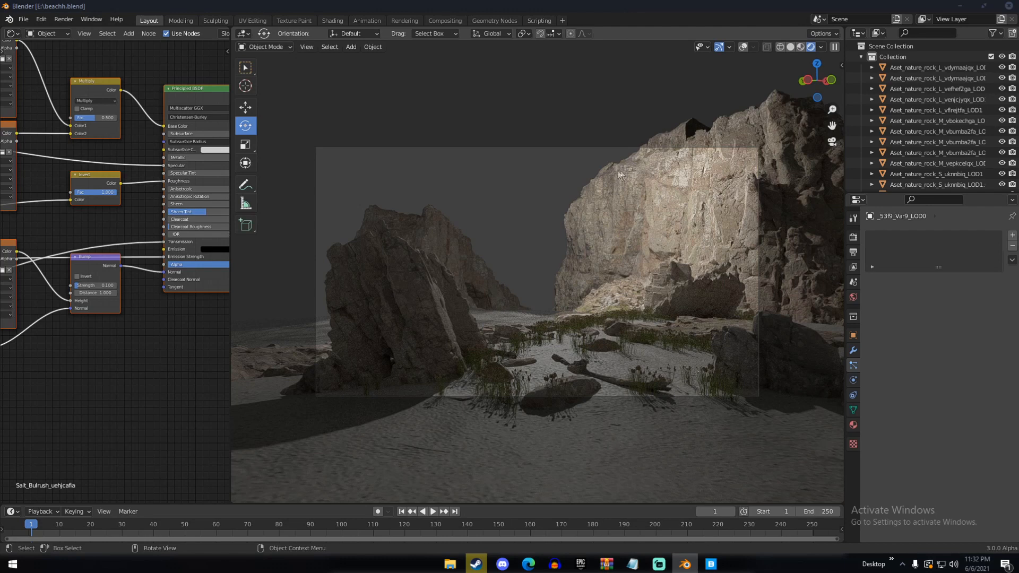
key("z")
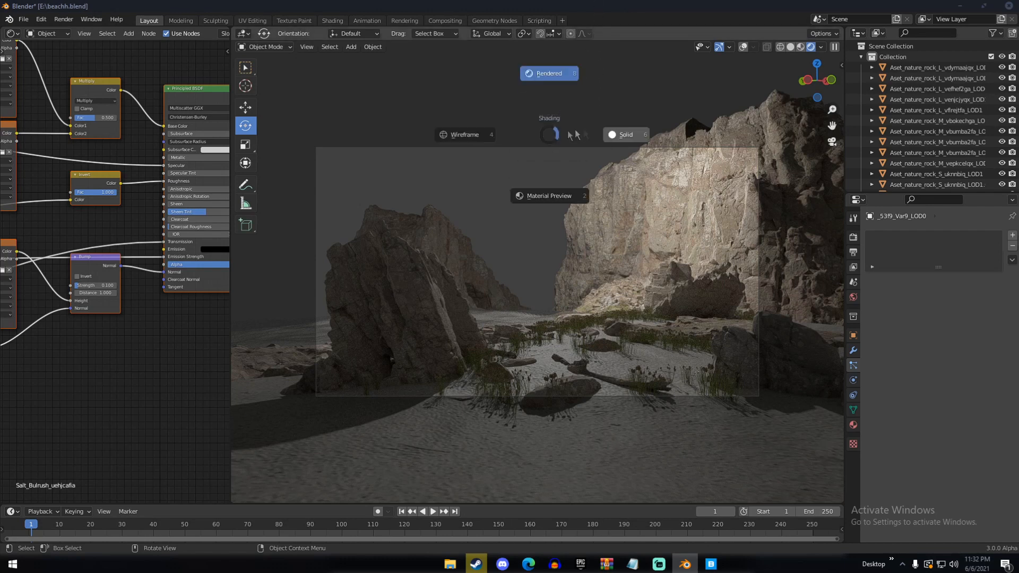
left_click(624, 136)
Switch to the web browser and open HDRI Haven's list of all HDRIs at hdrihaven.com/hdris/
left_click(528, 563)
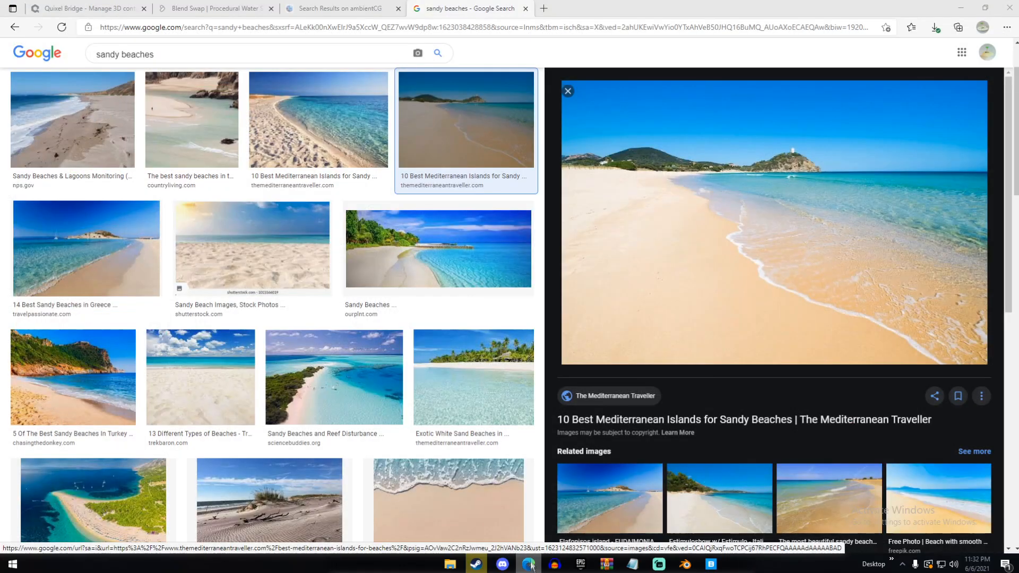
left_click(411, 26)
type("hdri")
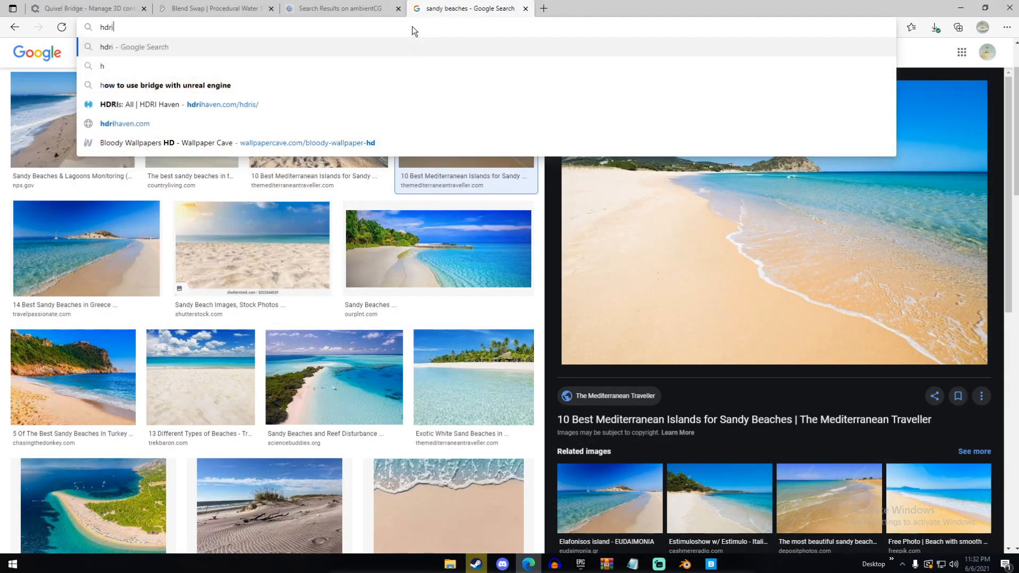
type("haven.org")
key("Return")
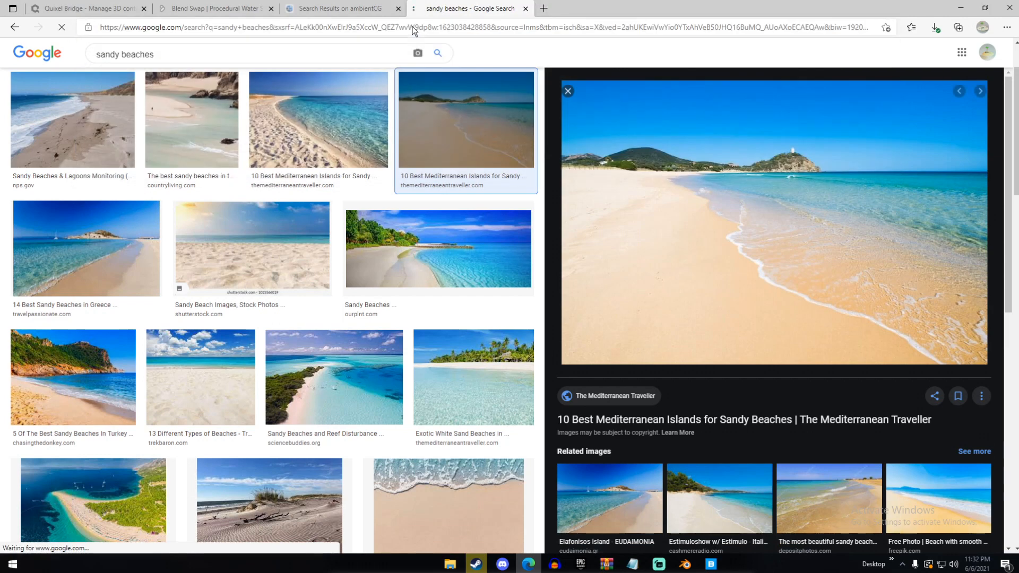
left_click(177, 27)
left_click(159, 27)
key("BackSpace")
key("BackSpace")
type("com")
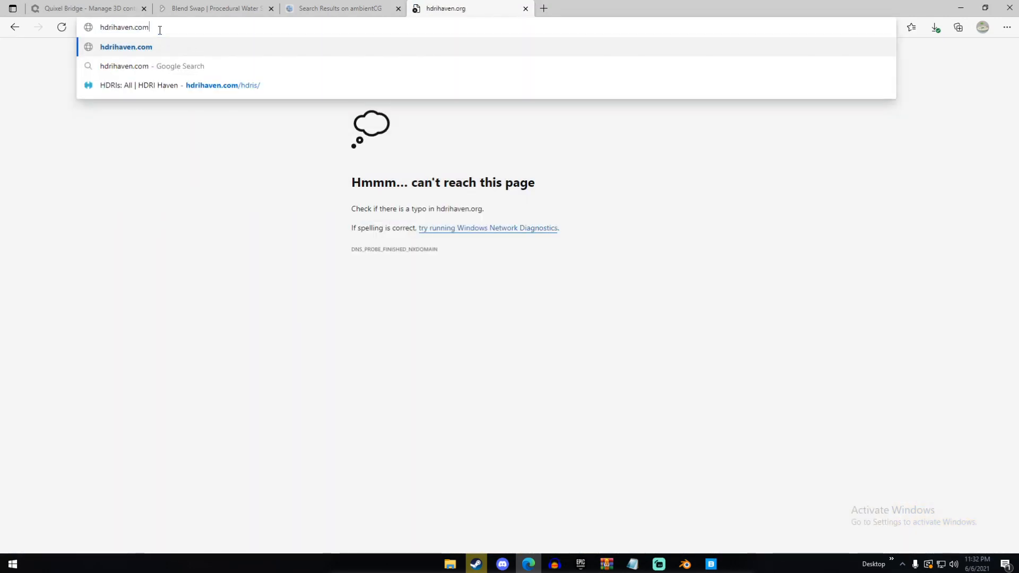
left_click(213, 84)
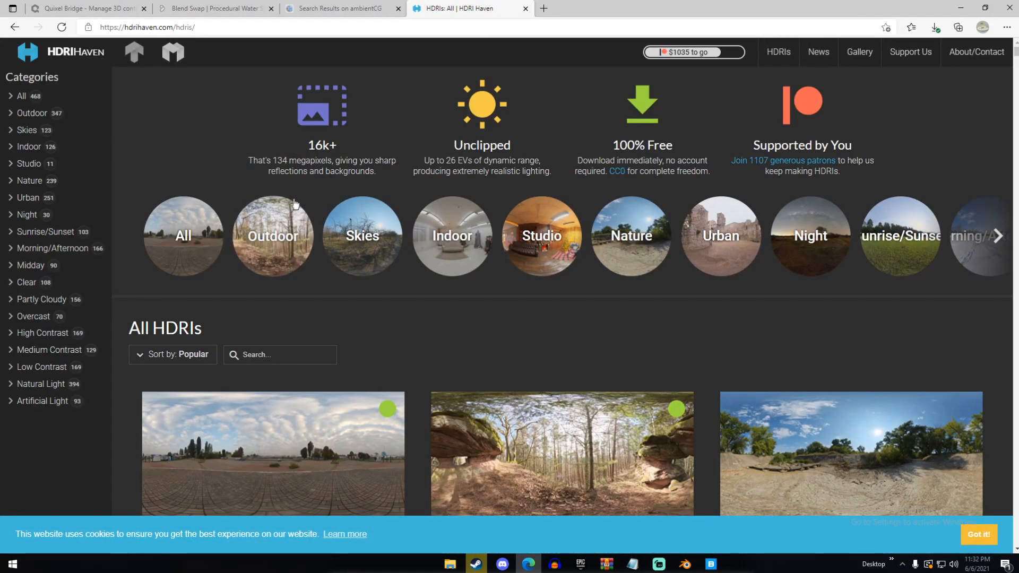
Browse the Outdoor HDRI category for a sky that suits a sunset beach
left_click(275, 224)
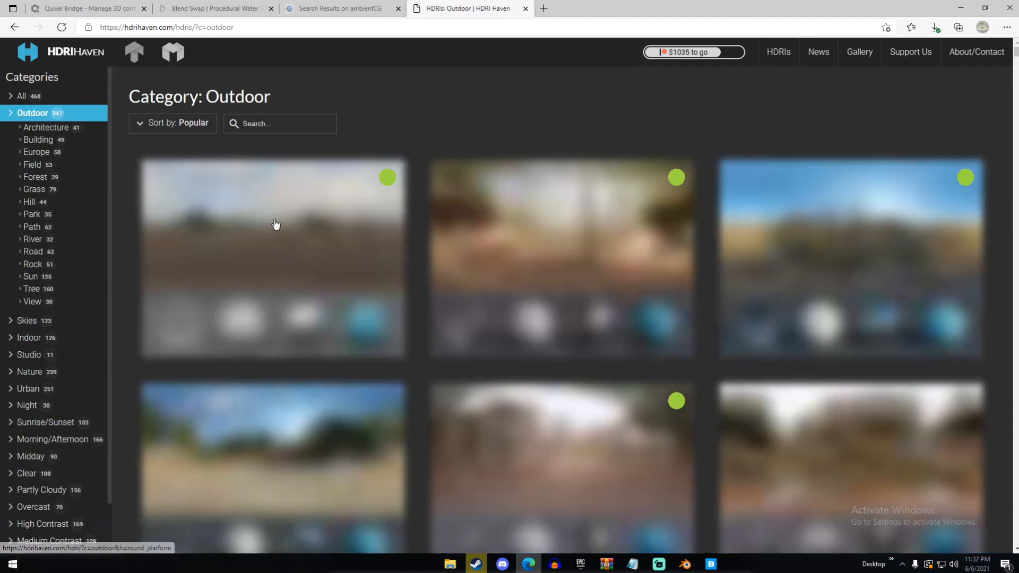
scroll(275, 224, "down", 4)
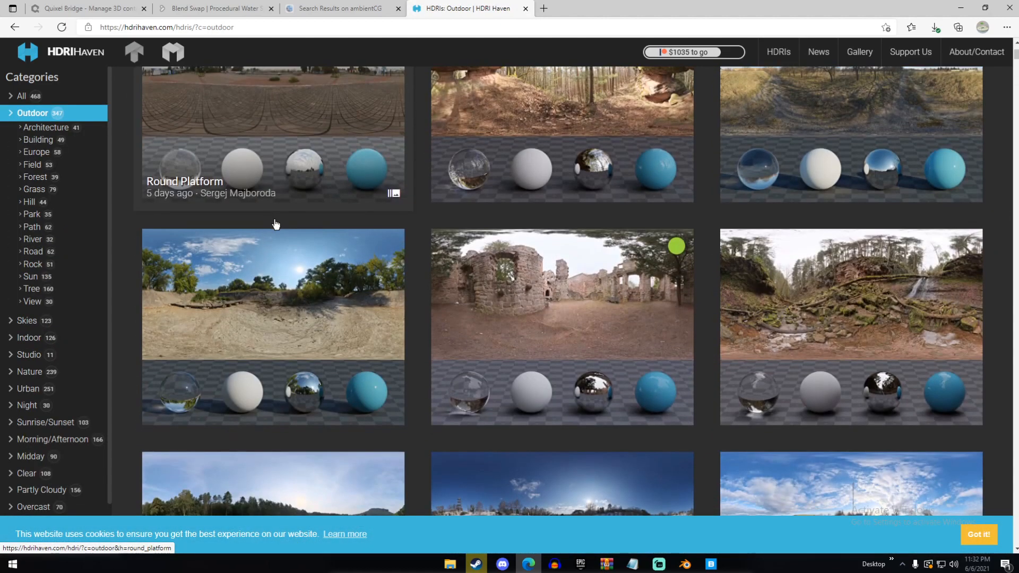
scroll(275, 224, "down", 10)
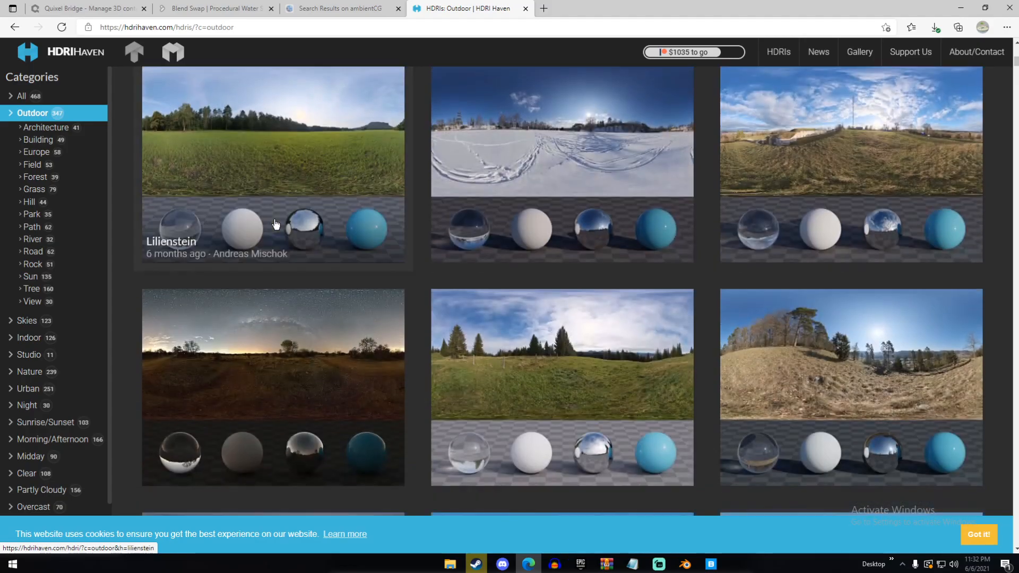
scroll(275, 224, "down", 10)
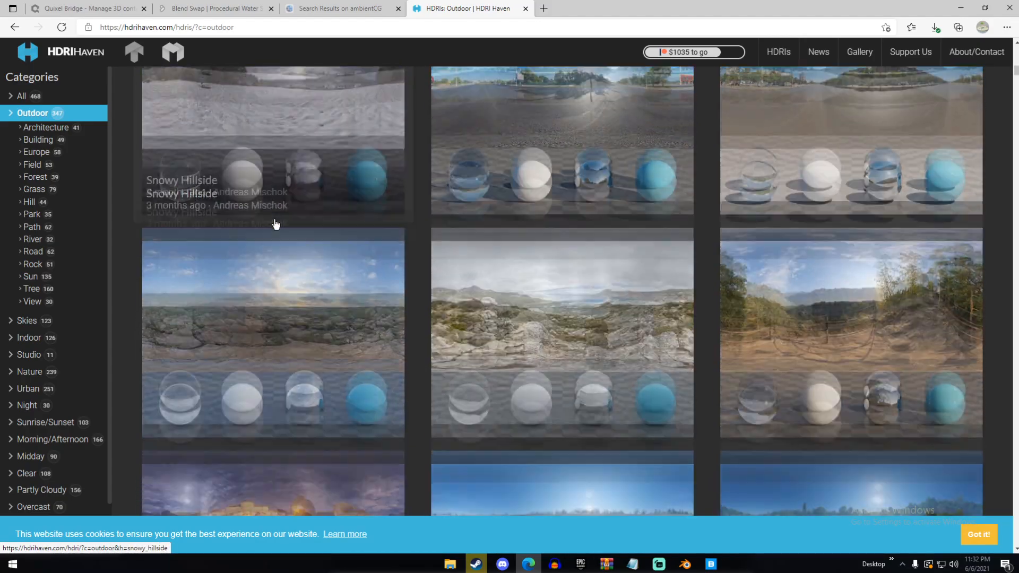
scroll(275, 224, "down", 10)
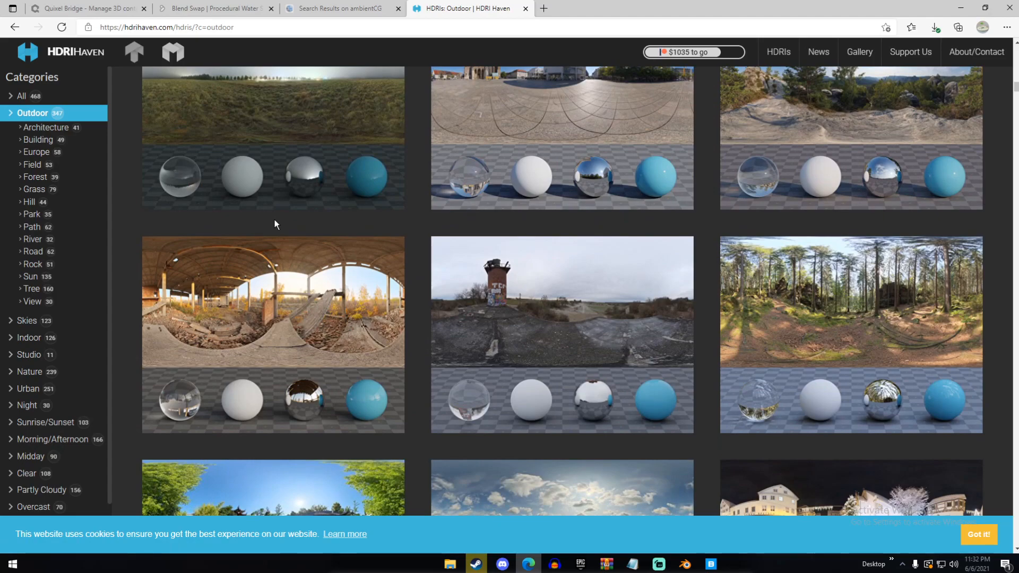
scroll(276, 224, "down", 3)
scroll(275, 224, "down", 5)
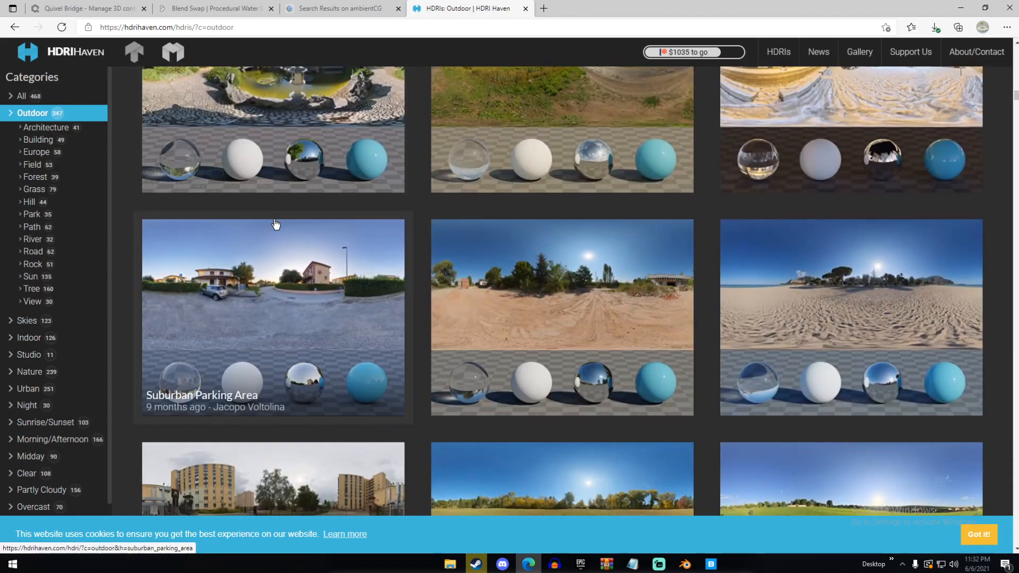
scroll(275, 224, "down", 3)
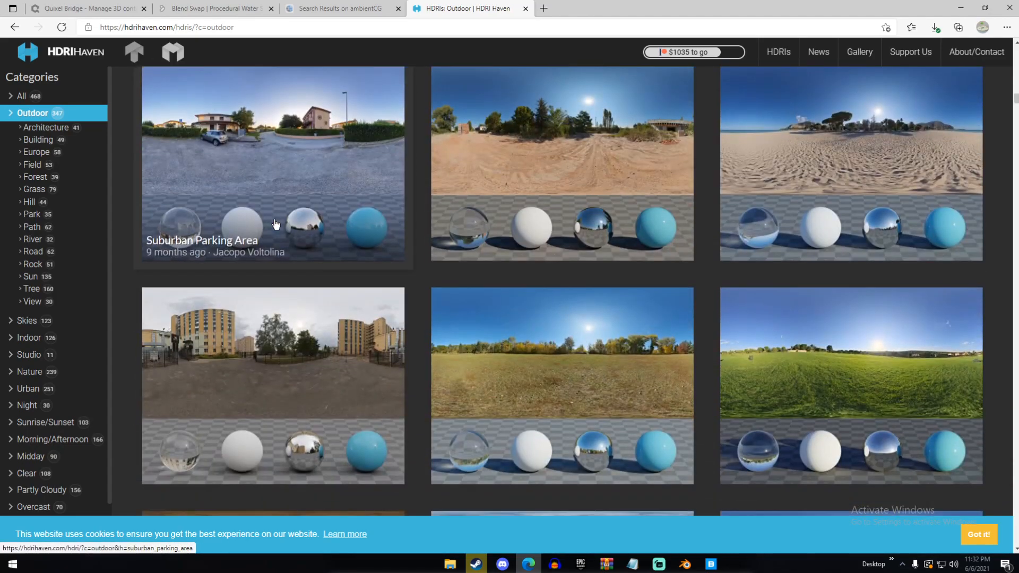
scroll(275, 224, "down", 2)
scroll(275, 224, "down", 4)
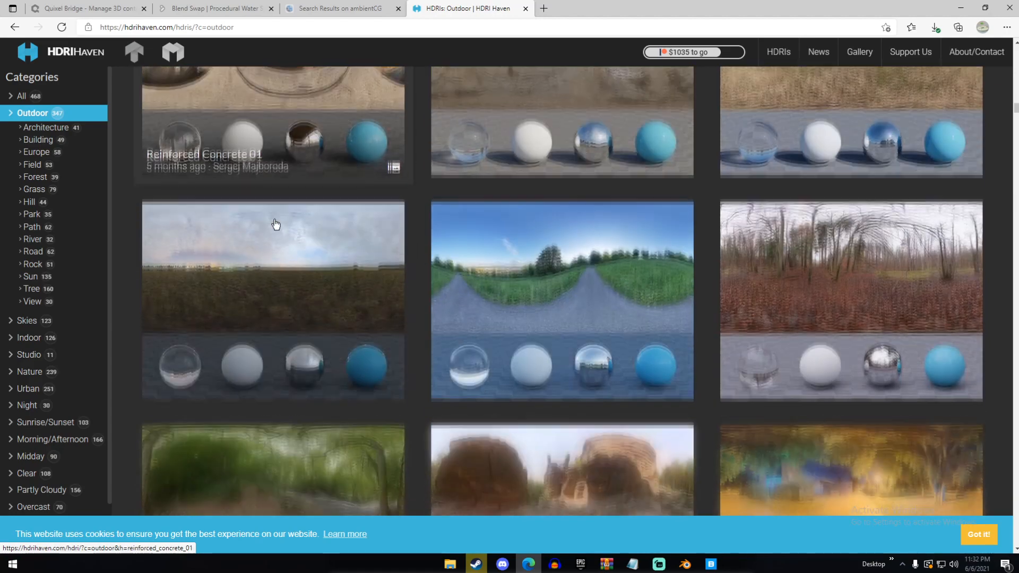
Open the Kloppenheim 07 HDRI and download its 2k HDR version
left_click(322, 263)
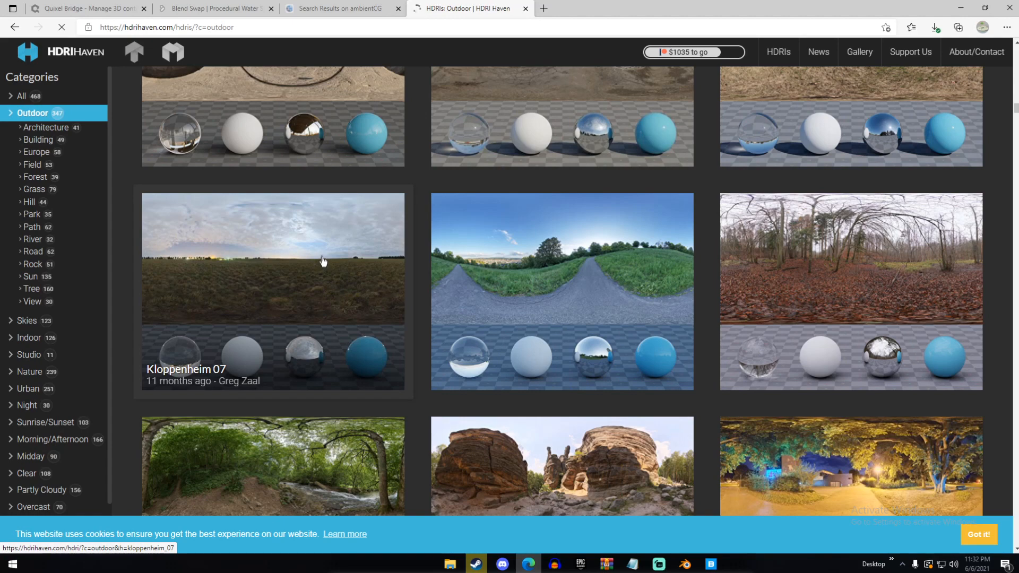
scroll(389, 297, "down", 5)
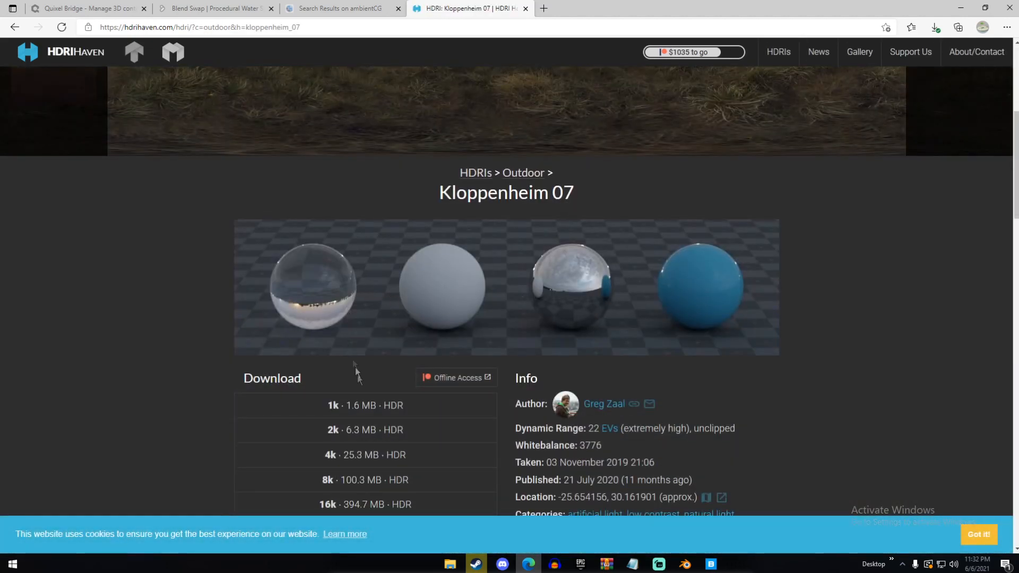
left_click(368, 429)
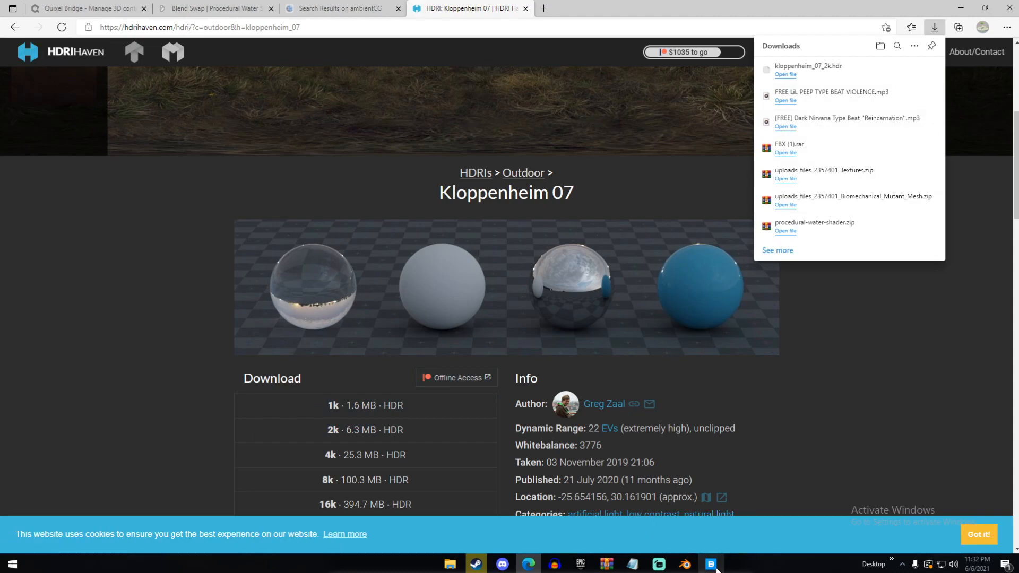
Switch back to Blender and assign an Environment Texture to the world background color
left_click(684, 563)
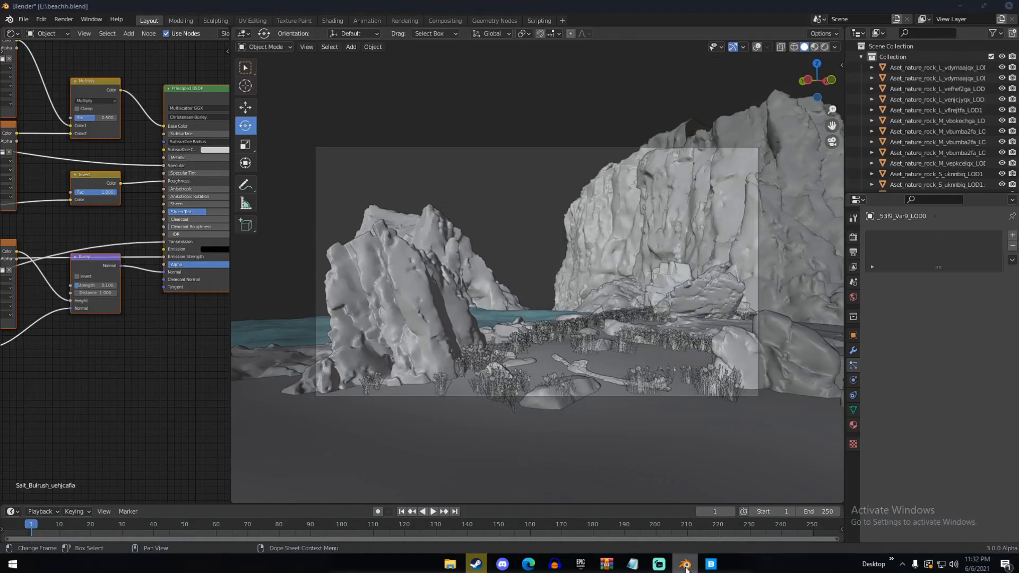
left_click(853, 298)
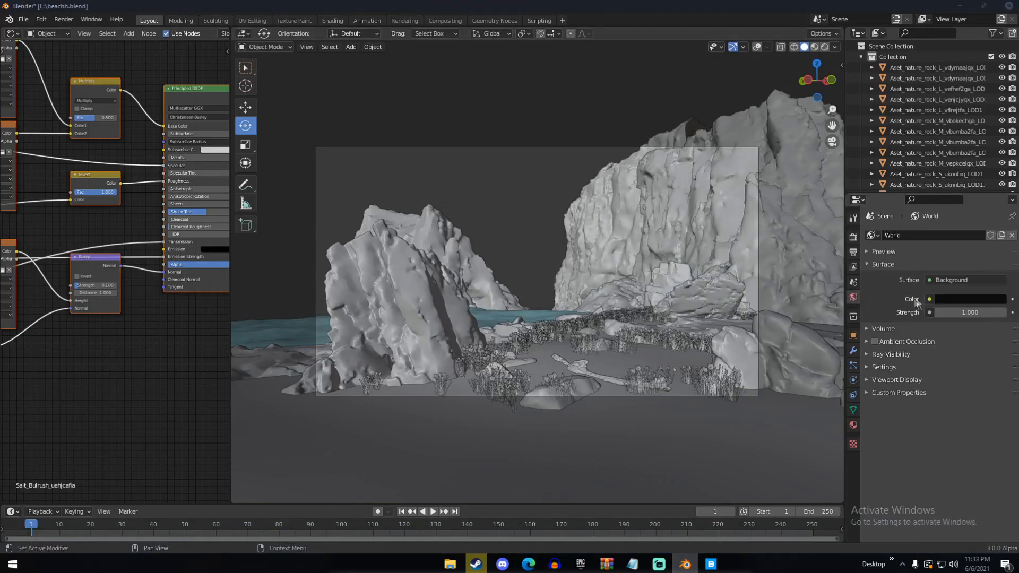
left_click(929, 299)
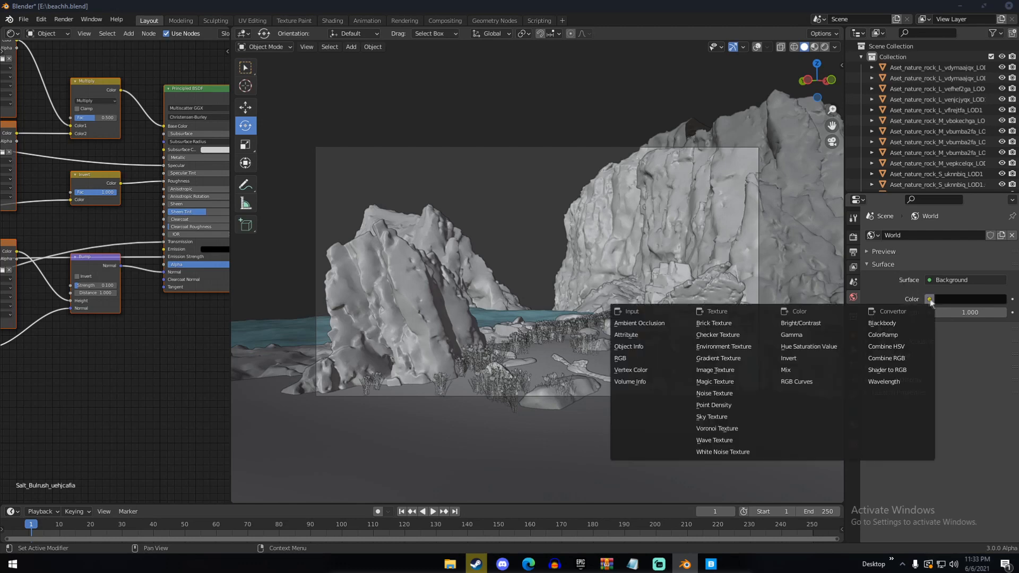
left_click(727, 346)
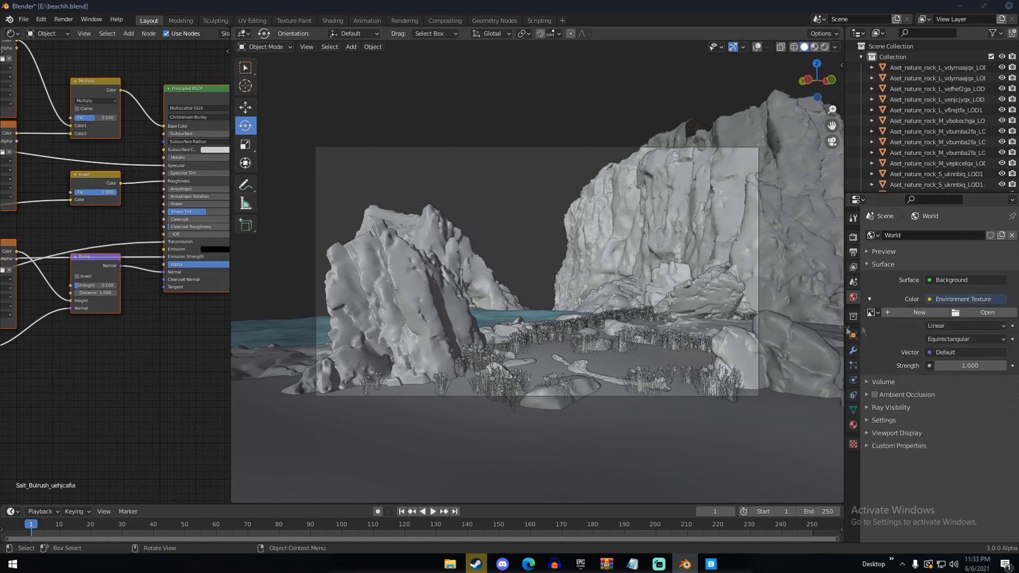
Load kloppenheim_07_2k.hdr from the E: drive as the world's environment texture and save the file
left_click(975, 314)
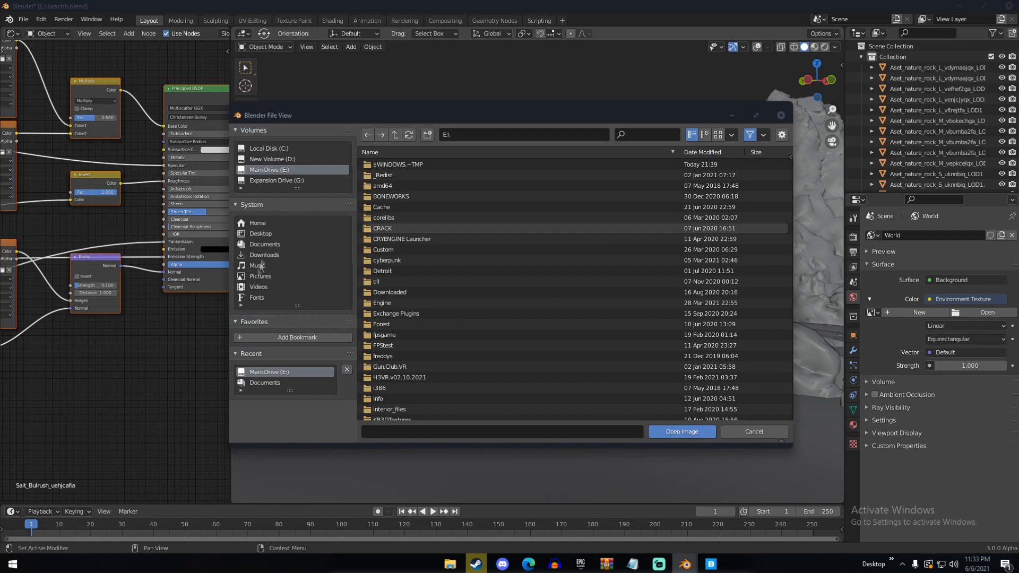
scroll(419, 354, "down", 15)
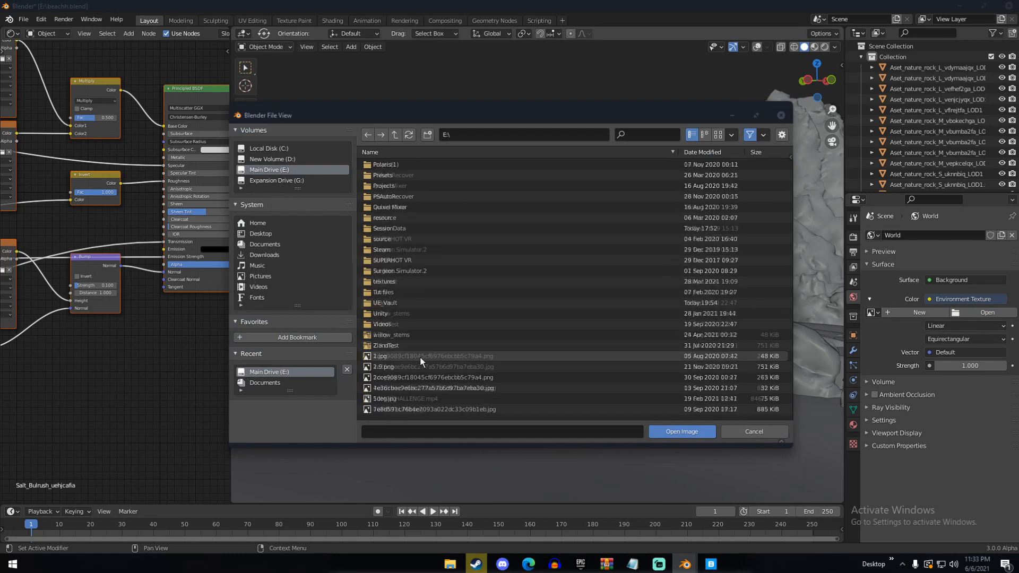
scroll(419, 353, "down", 10)
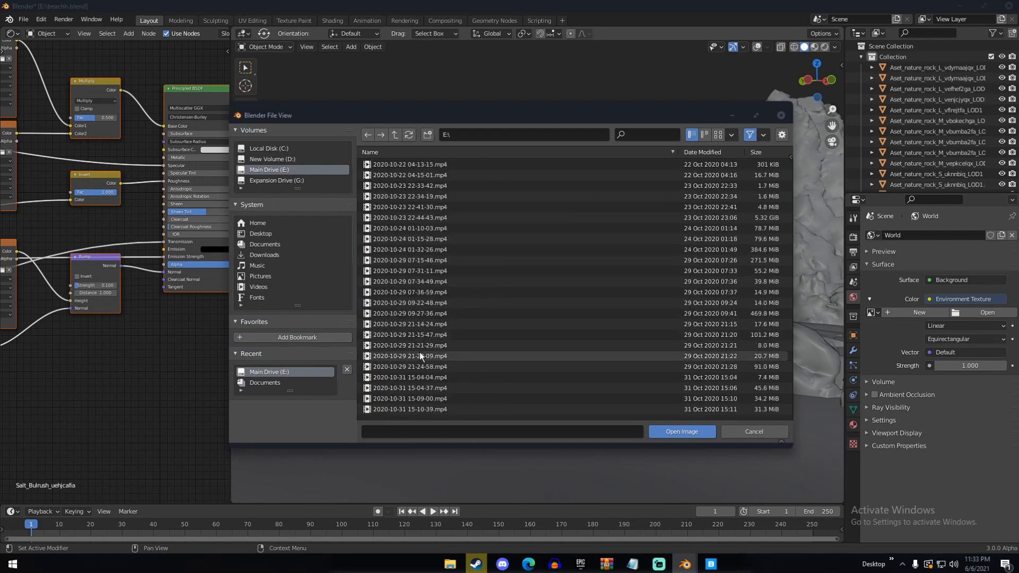
scroll(419, 352, "down", 10)
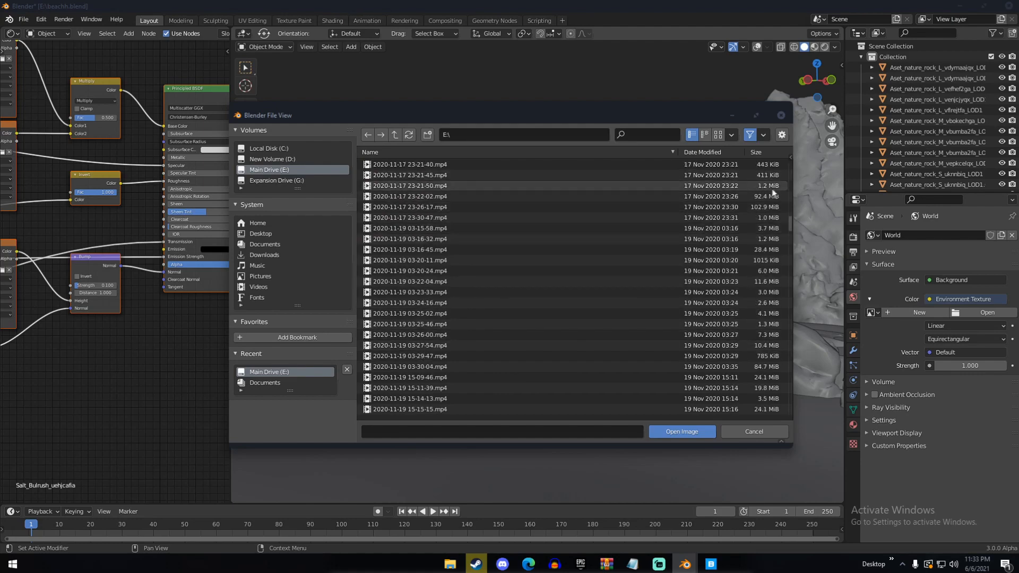
left_click_drag(792, 229, 789, 341)
double_click(451, 391)
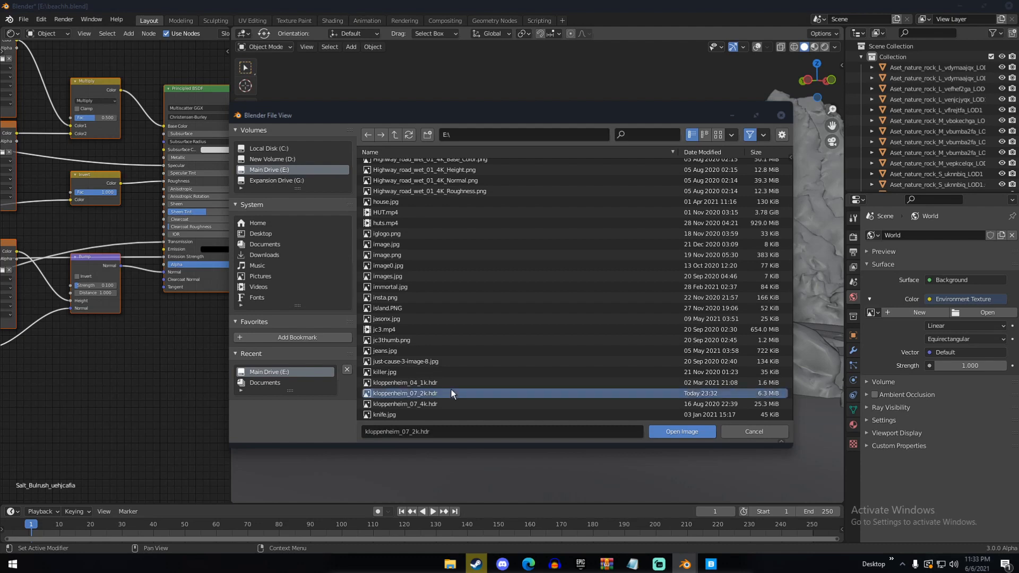
key("ctrl+s")
Switch to Rendered shading, show the viewport overlays, and delete the existing light above the beach
key("z")
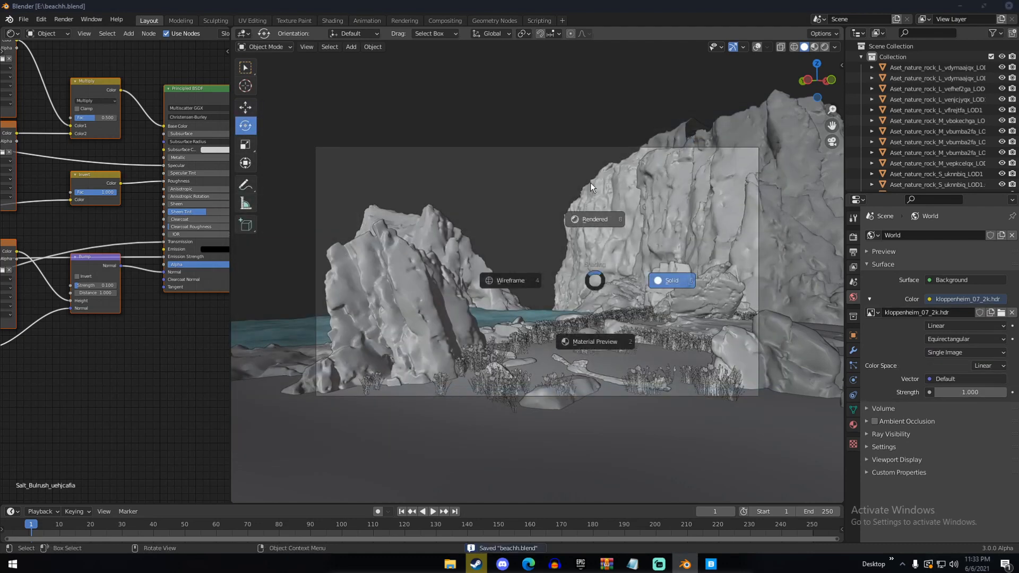
left_click(590, 183)
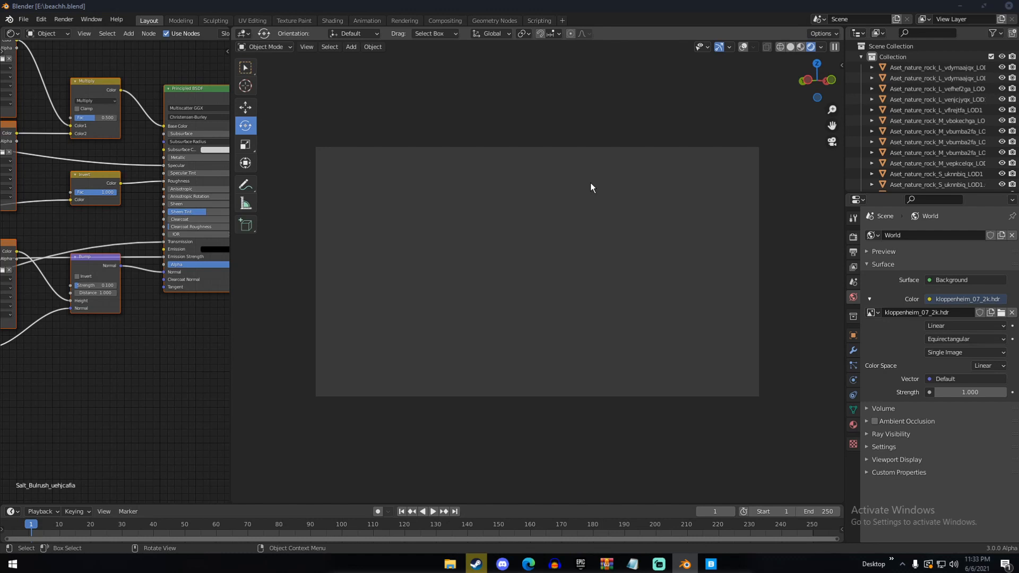
left_click(742, 47)
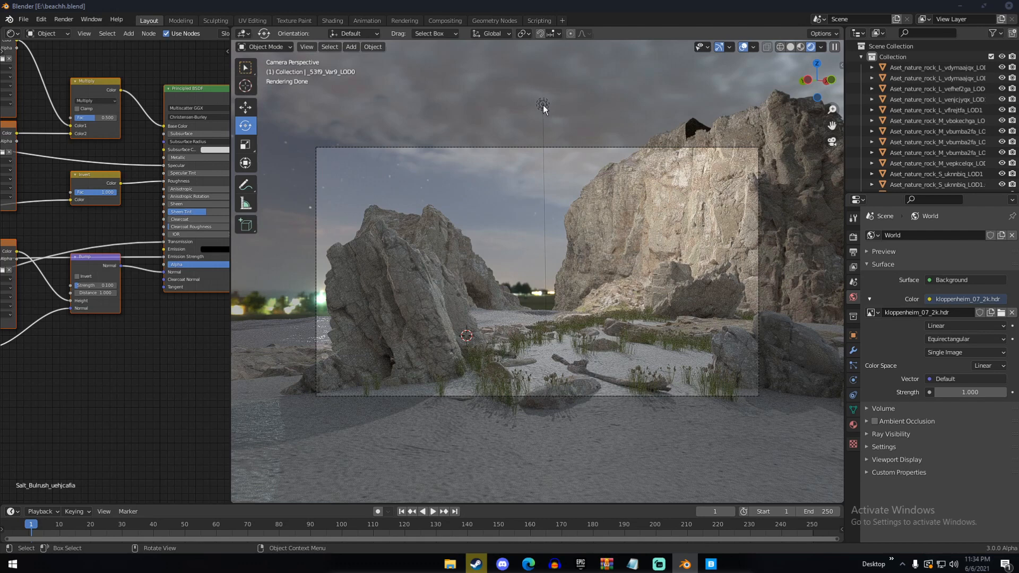
key("Delete")
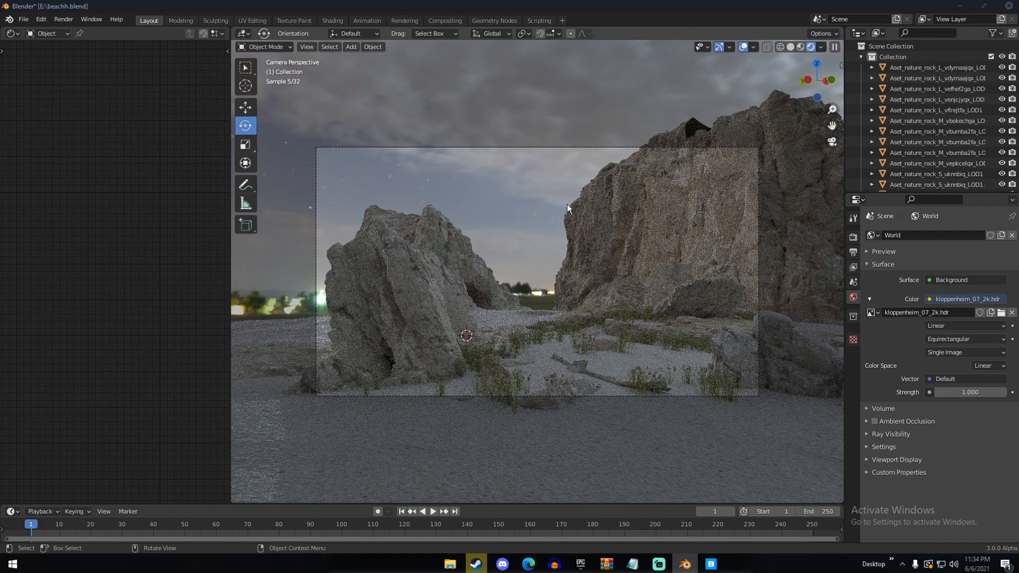
Return the viewport to Solid shading and add a Sun light to the scene
key("z")
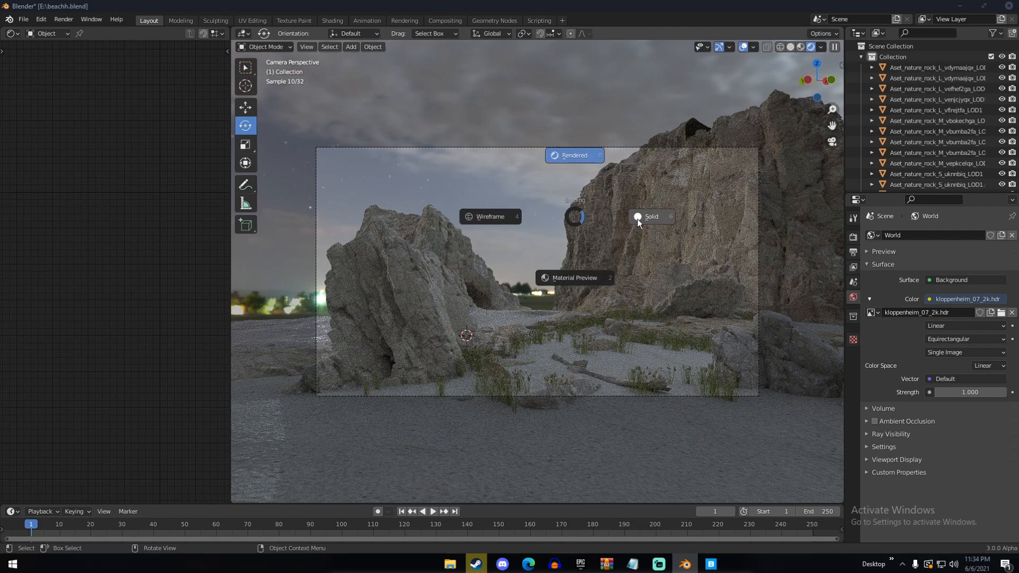
left_click(644, 220)
mouse_move(644, 219)
middle_mouse_down()
mouse_move(636, 275)
mouse_move(609, 263)
middle_mouse_up()
key("shift+a")
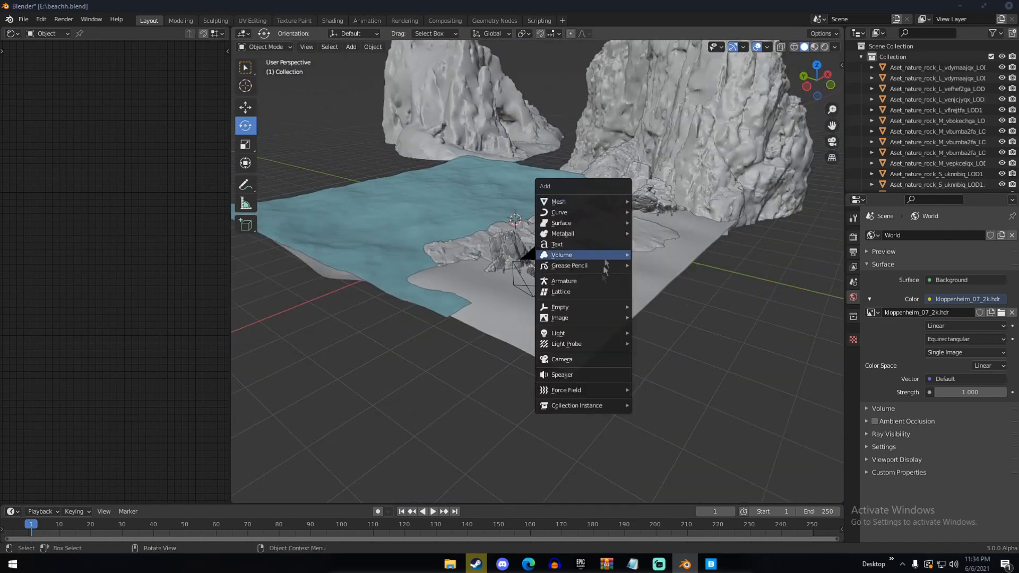
mouse_move(594, 333)
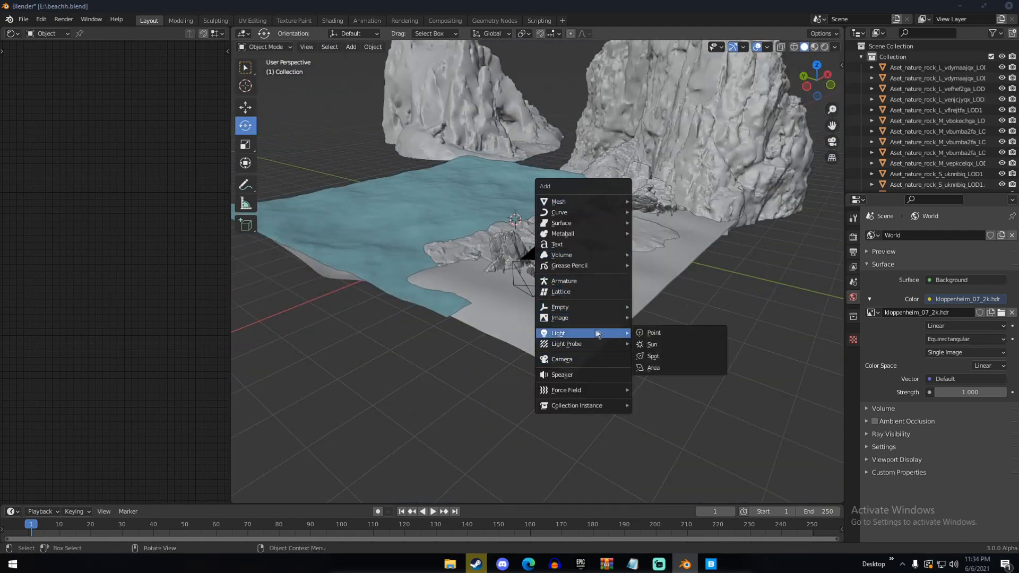
left_click(666, 346)
Move the sun light away from the world origin, out beyond the beach toward the large cliff
middle_click_drag(512, 316, 593, 313)
key("g")
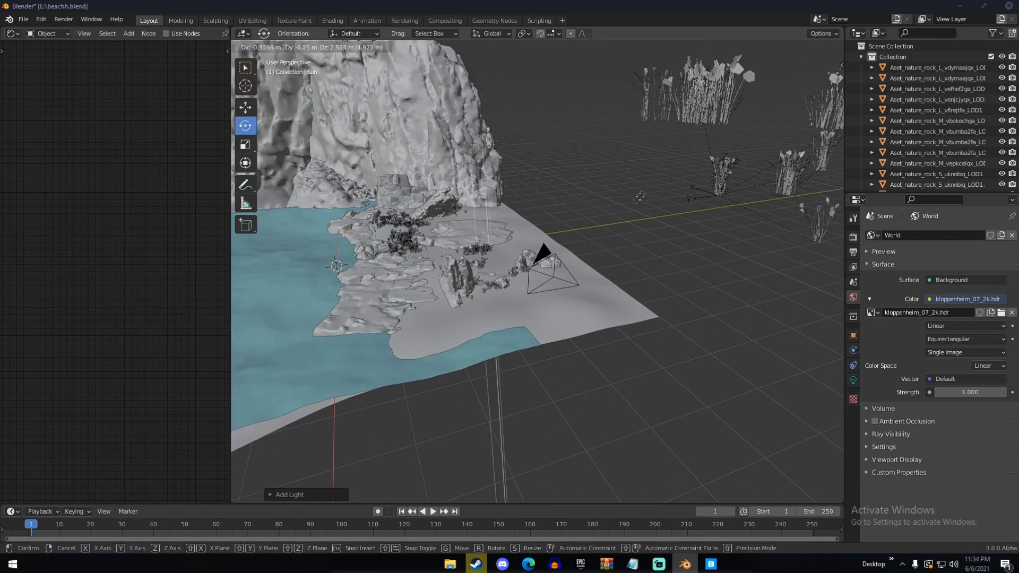
left_click(671, 168)
middle_click_drag(671, 168, 606, 186)
key("g")
left_click(704, 142)
middle_click_drag(703, 143, 651, 146)
Rotate the sun light freely so it shines across the beach toward the large cliff, and move it beside the camera
scroll(658, 154, "down", 4)
key("r")
key("r")
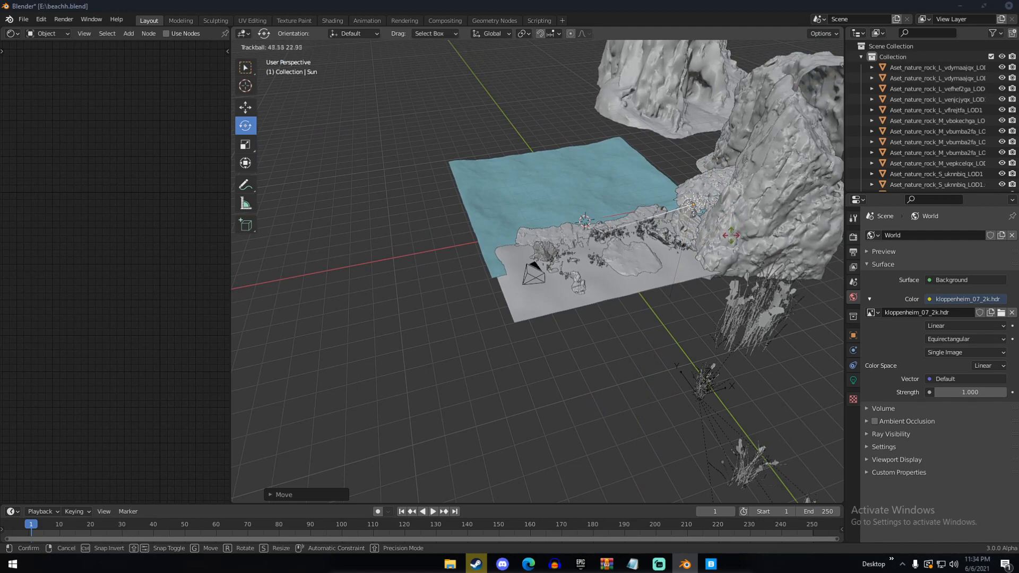
left_click(688, 246)
middle_click_drag(687, 246, 623, 233)
key("g")
left_click(513, 234)
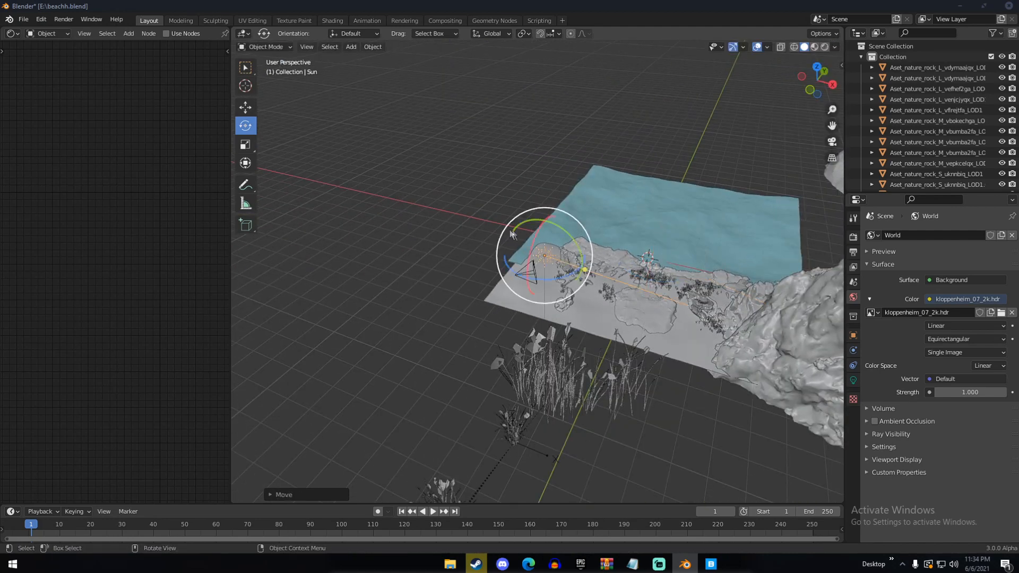
Set the sun light's strength to 5 and preview the scene through the camera in Rendered shading
left_click(853, 380)
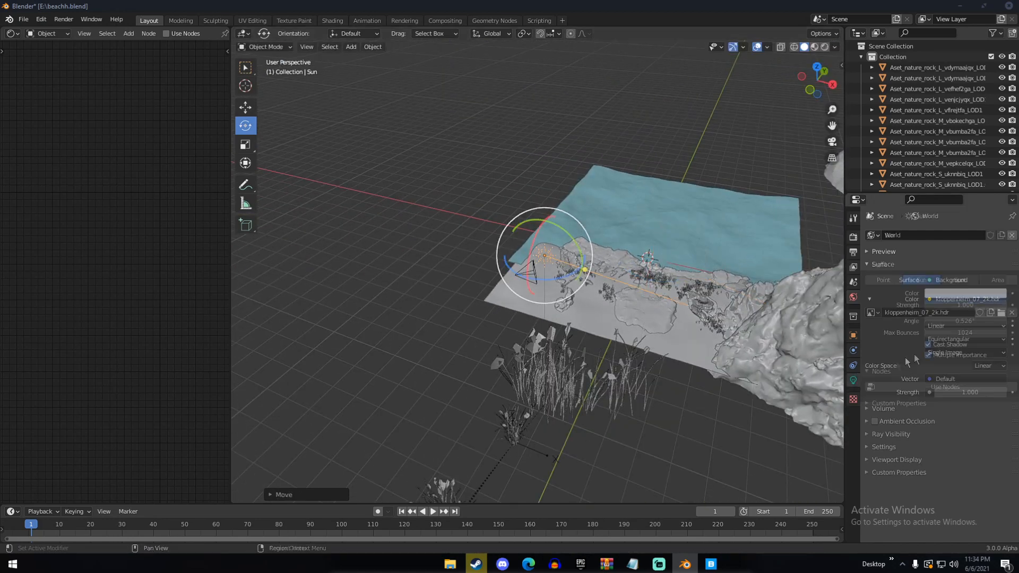
left_click(948, 305)
type("5")
key("Return")
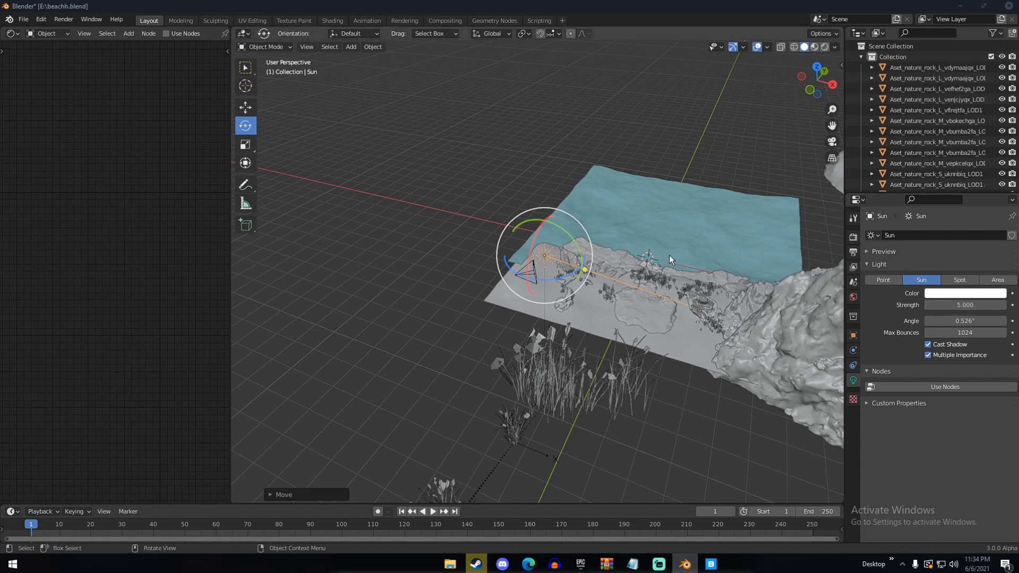
key("KP_0")
key("z")
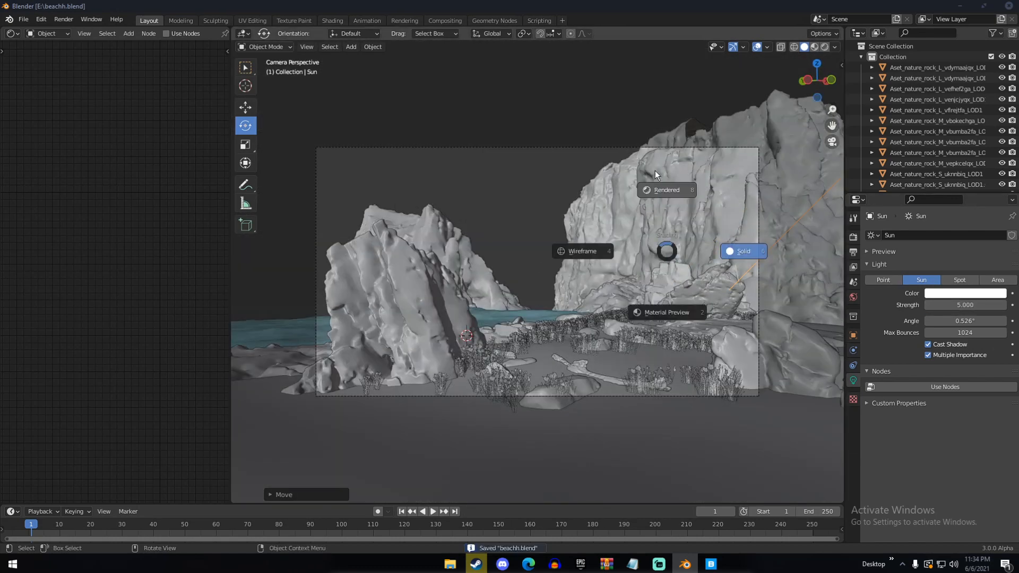
left_click(655, 170)
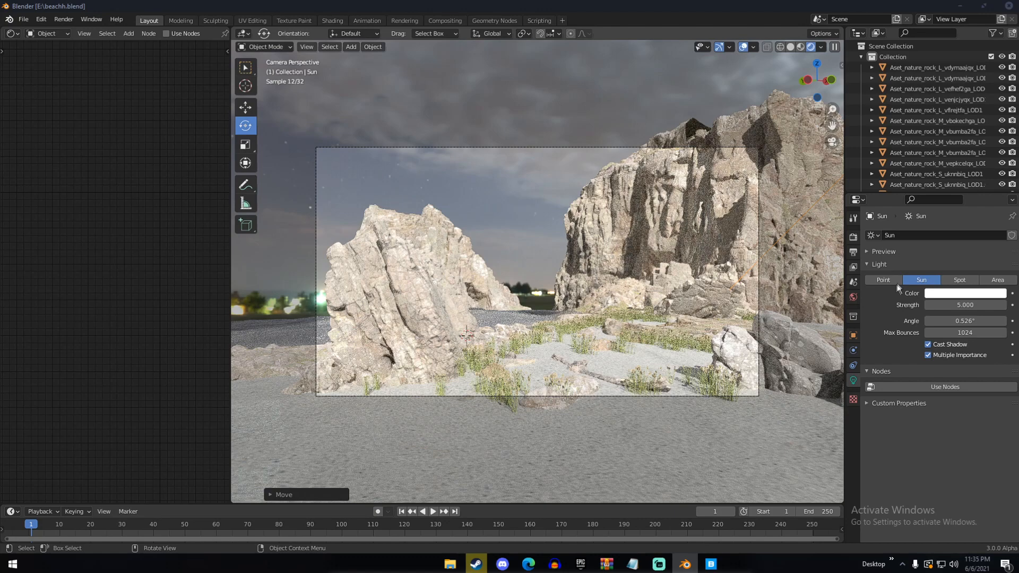
Set the sun light's strength to 1 and tint its color a pale warm yellow
left_click(970, 303)
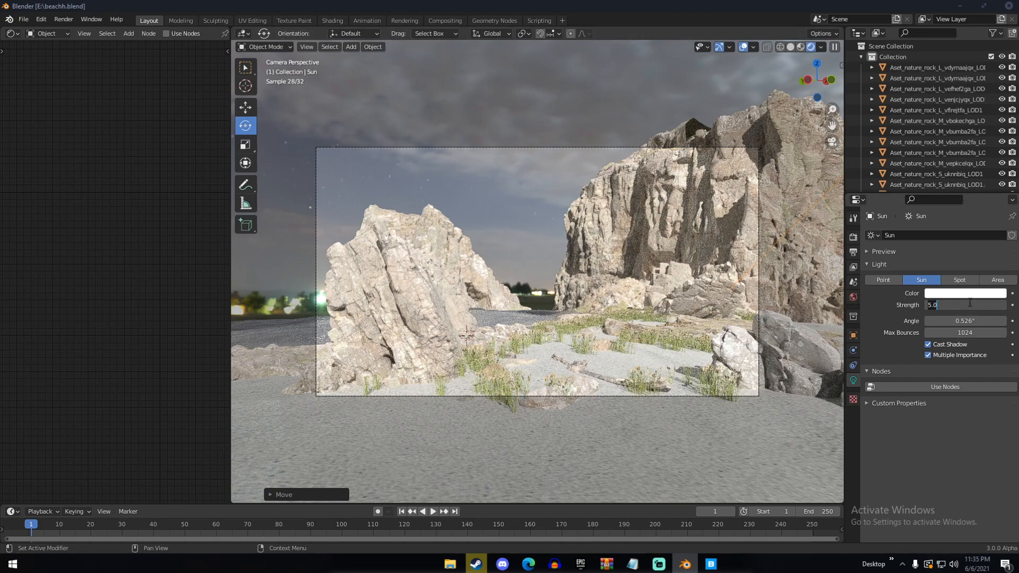
type("1")
key("Return")
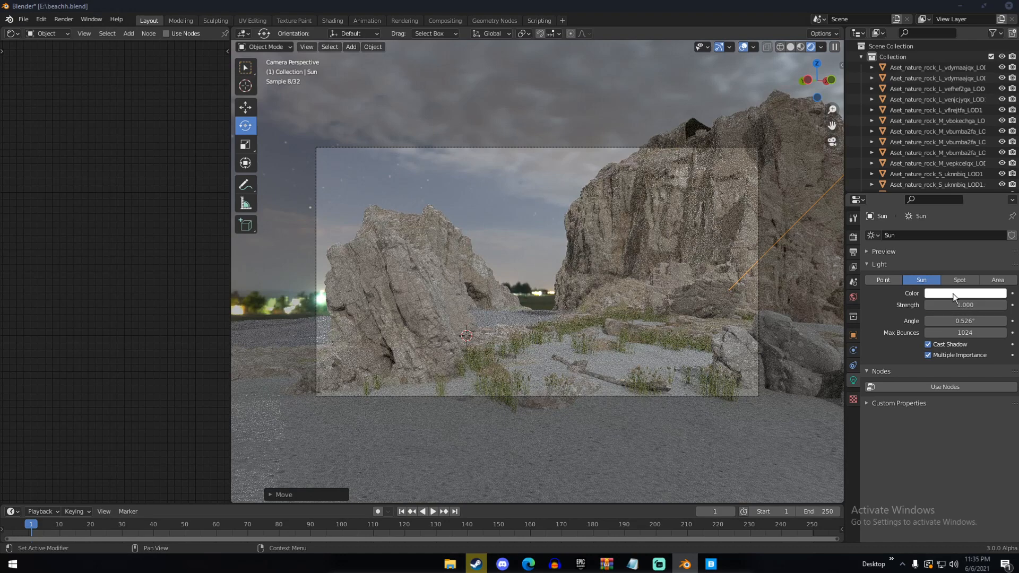
left_click(958, 293)
left_click(948, 192)
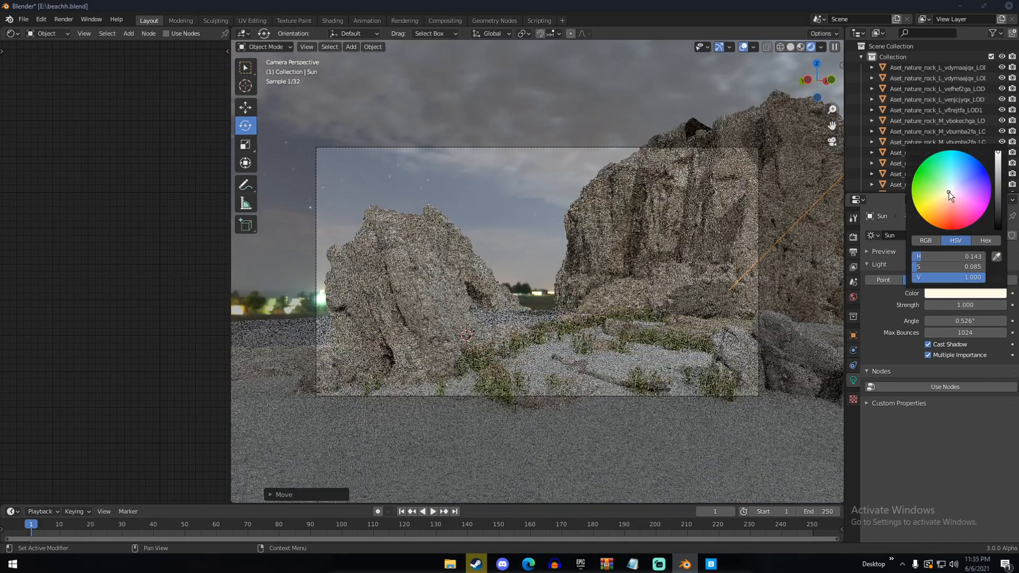
left_click(947, 193)
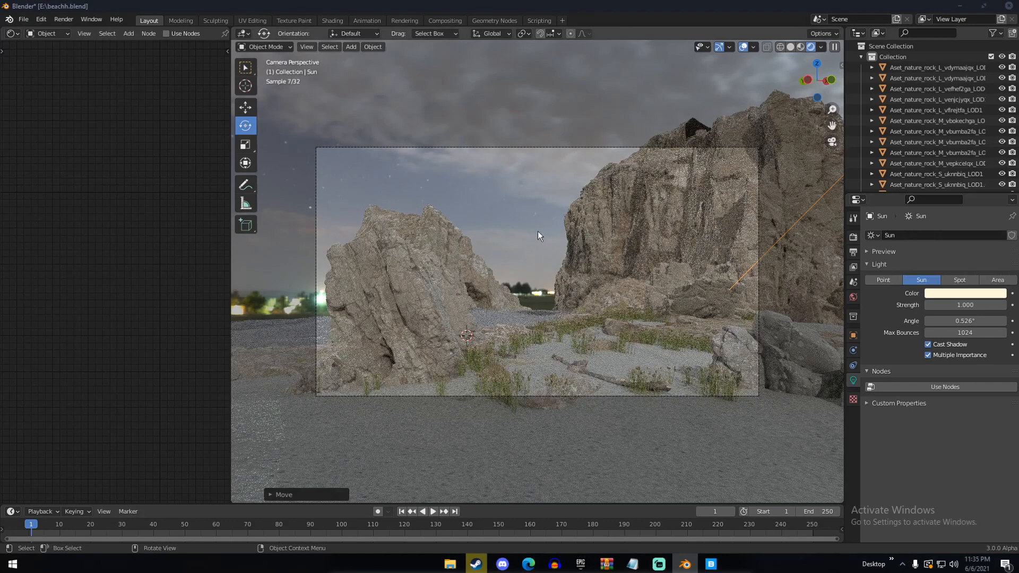
Replace the world's environment image with a Sky Texture and set the background strength to 0.4
left_click(853, 297)
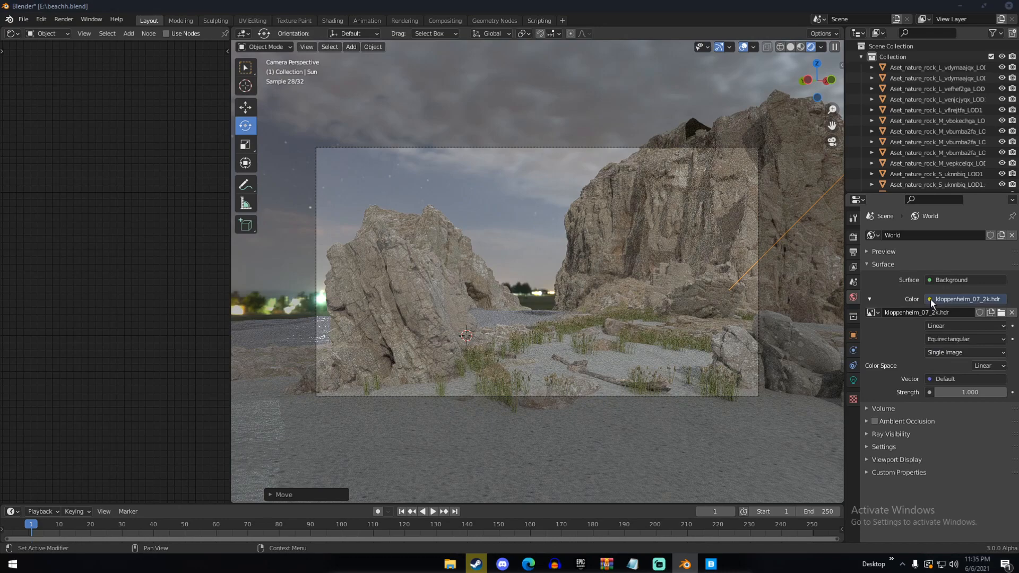
left_click(931, 300)
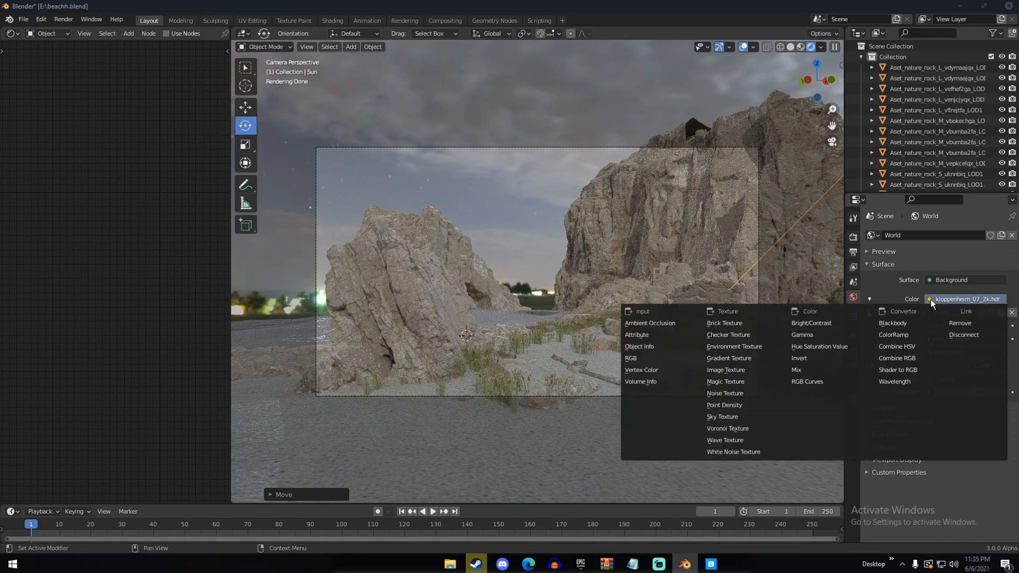
left_click(752, 416)
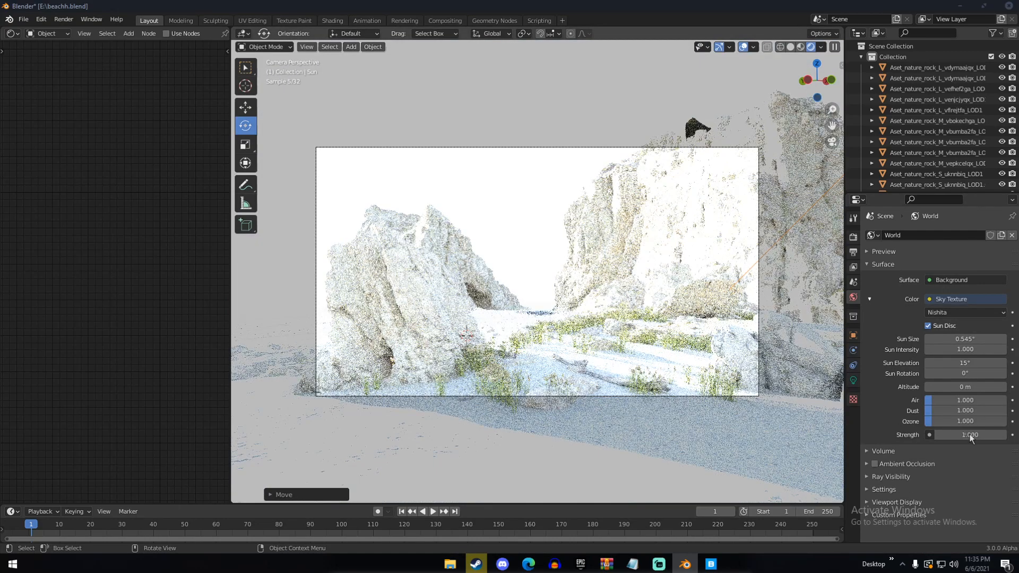
left_click(969, 434)
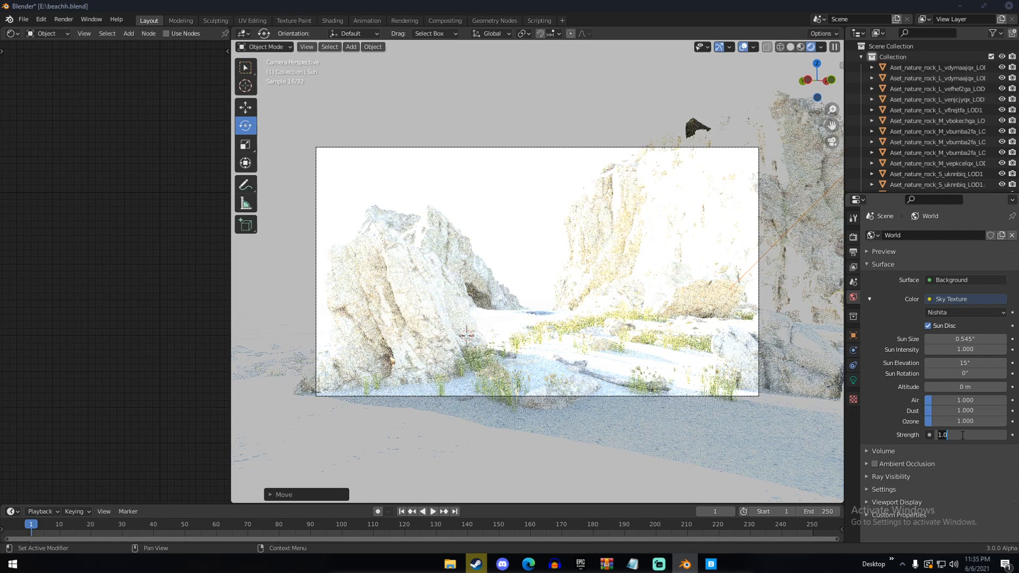
key("BackSpace")
type("0.4")
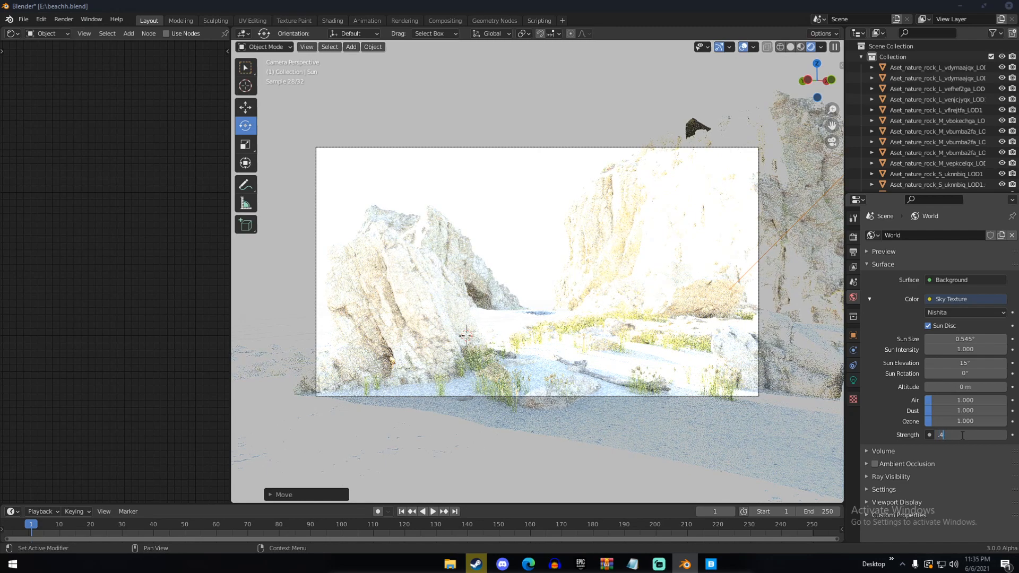
key("Return")
Lower the sky's background strength in stages to 0.2, 0.15 and finally 0.05
left_click(964, 435)
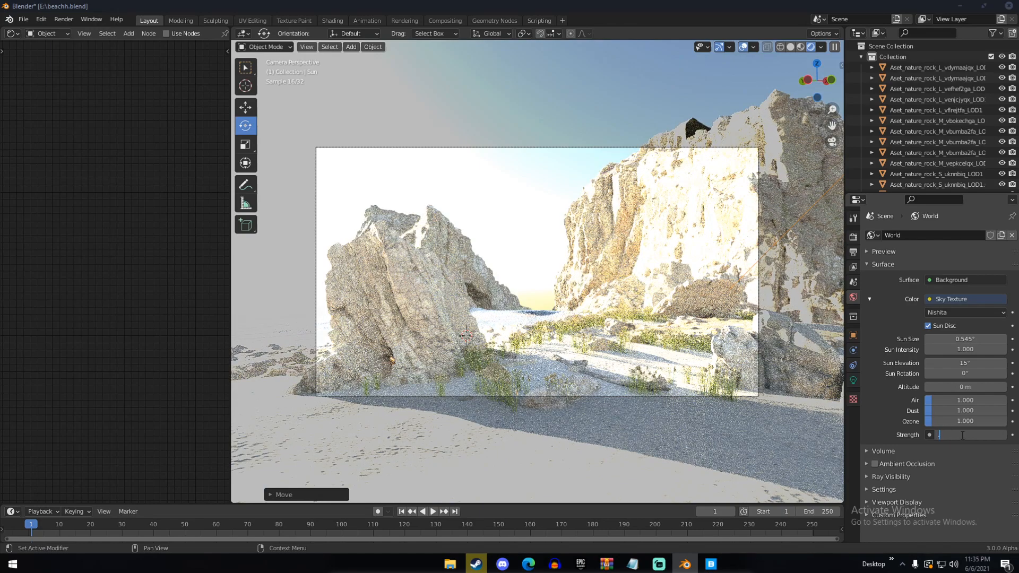
type("0.2")
key("Return")
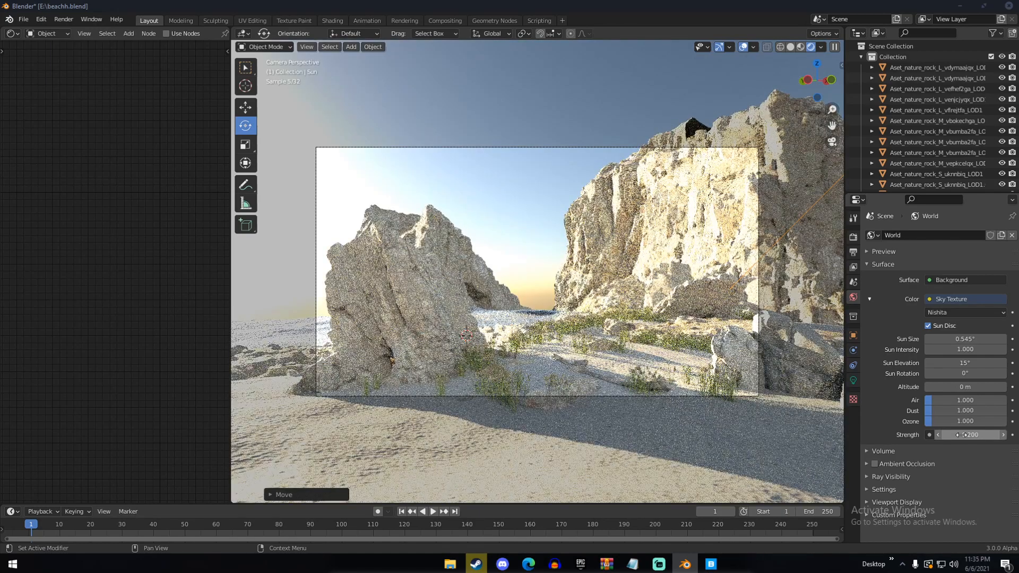
left_click(964, 435)
type(".15")
key("Return")
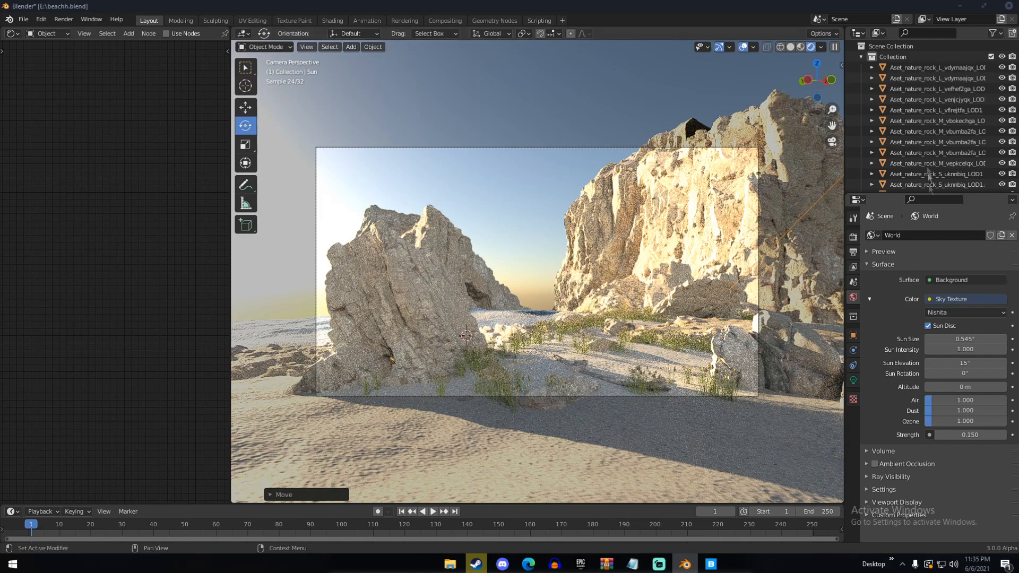
left_click(967, 434)
type(".05")
key("Return")
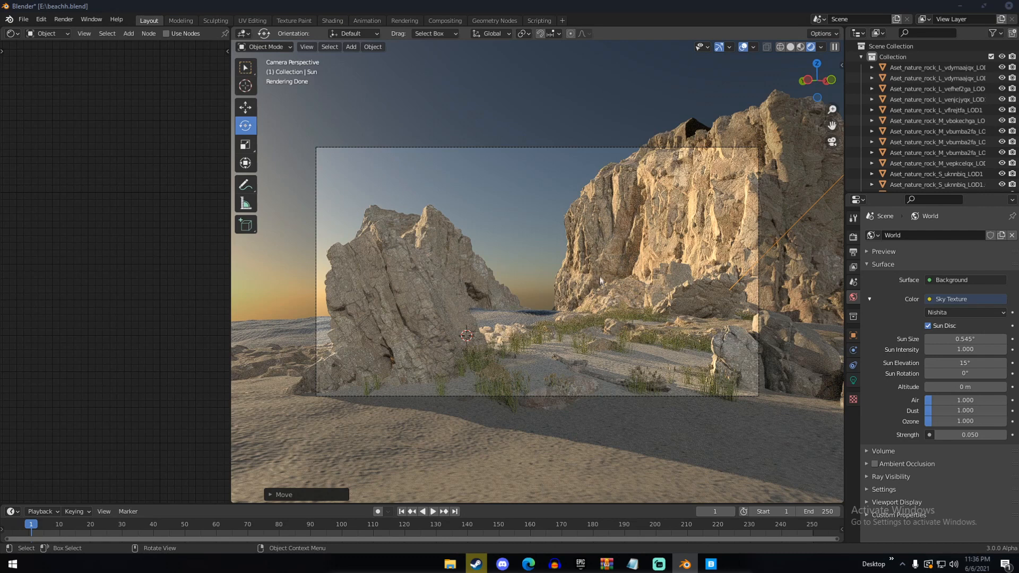
Switch to Solid shading, add a cube and scale it up to about 156 m so it encloses the whole beach scene
key("z")
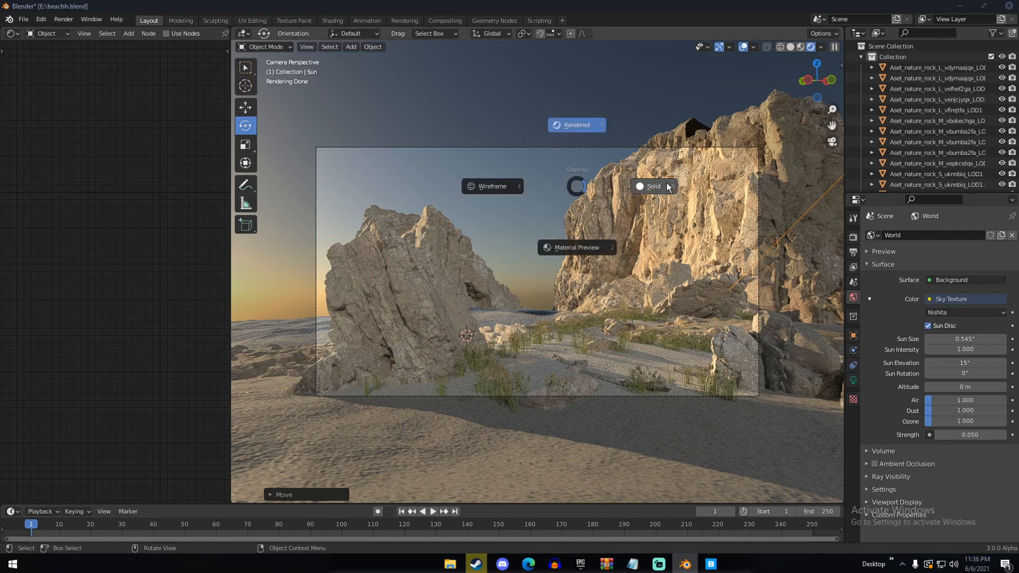
left_click(668, 186)
mouse_move(710, 181)
middle_mouse_down()
mouse_move(638, 212)
mouse_move(553, 203)
middle_mouse_up()
key("shift+a")
mouse_move(467, 53)
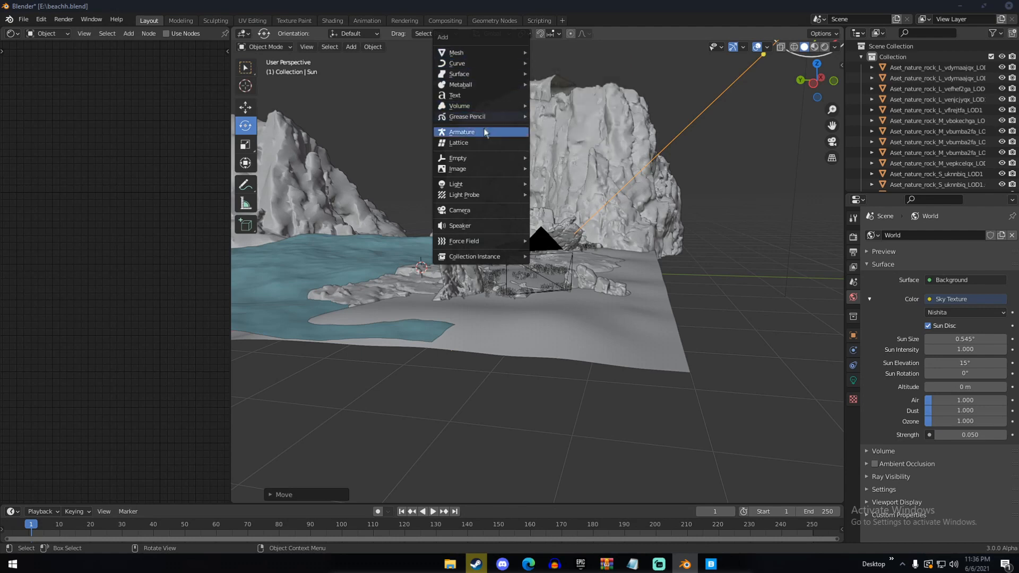
key("Escape")
key("shift+a")
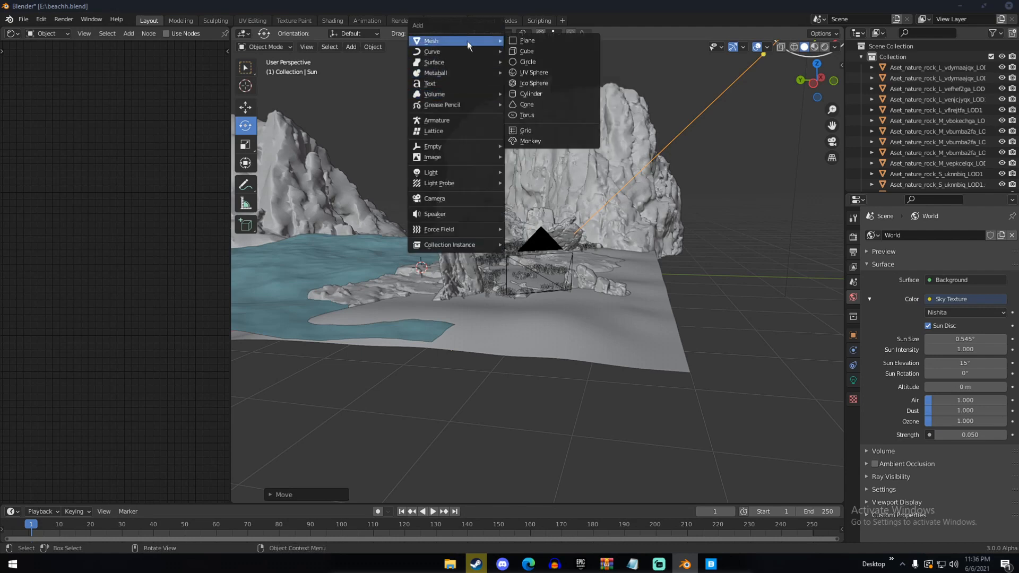
left_click(533, 51)
scroll(469, 316, "down", 6)
key("s")
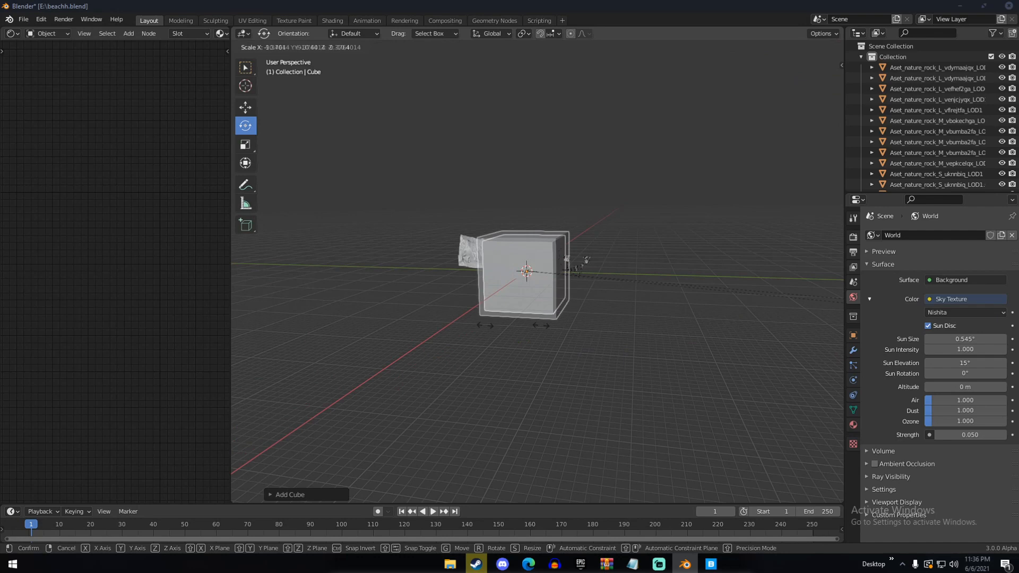
left_click(338, 352)
scroll(526, 384, "up", 6)
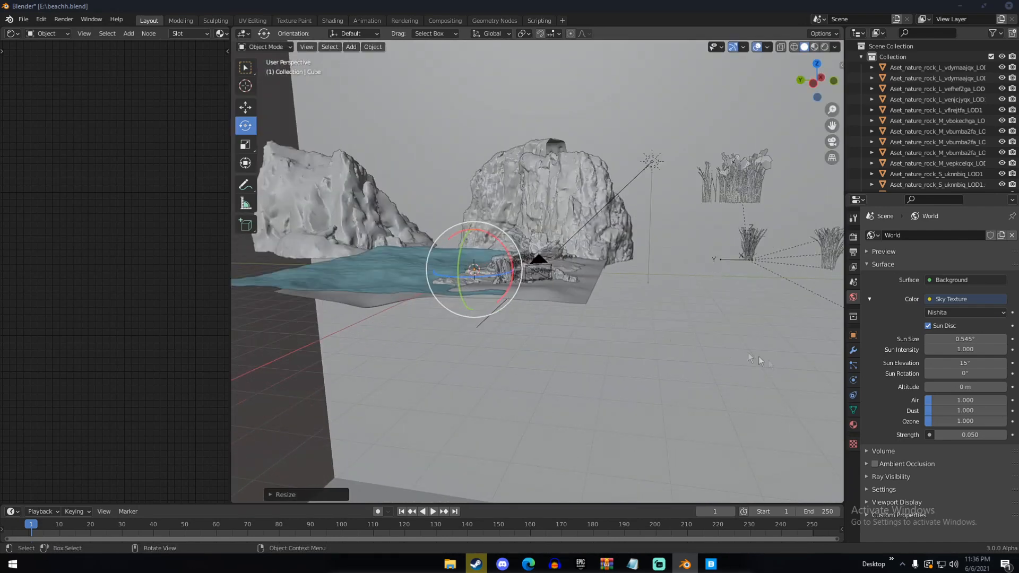
Give the enclosing cube a new material and remove its surface shader
left_click(853, 424)
left_click(905, 268)
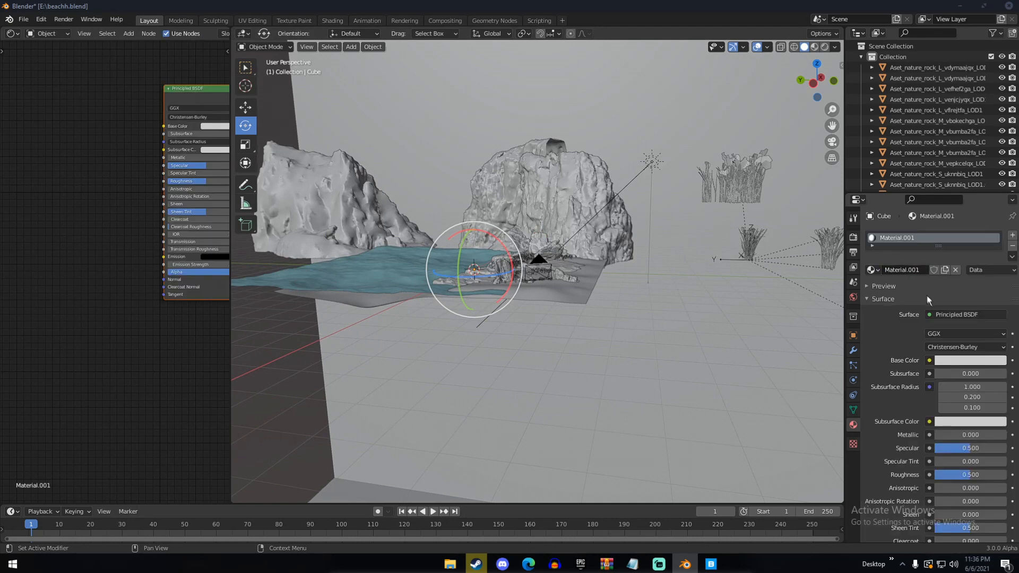
left_click(938, 313)
left_click(971, 73)
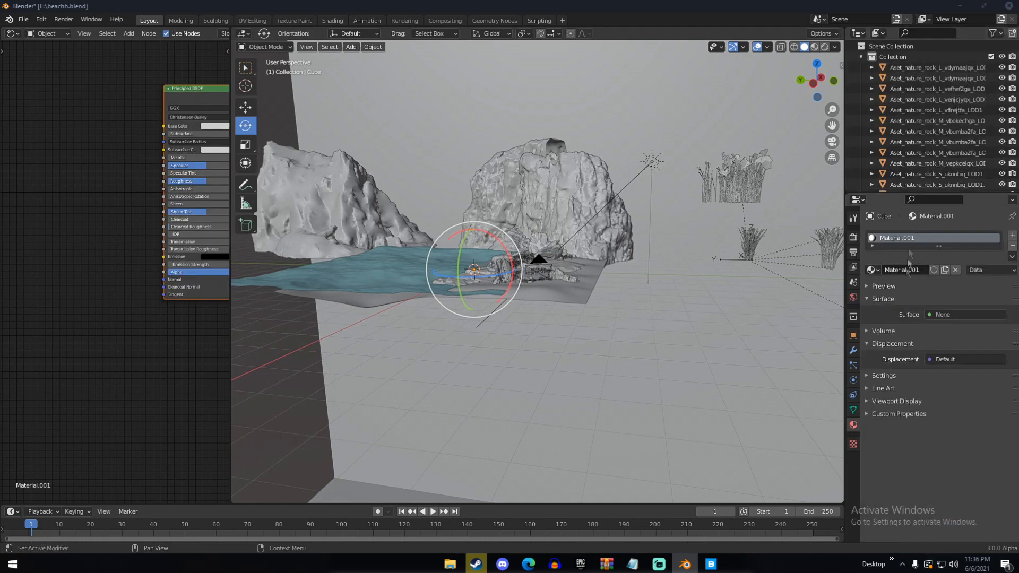
Assign a Principled Volume as the cube material's volume shader and set its density to 0.02
left_click(934, 346)
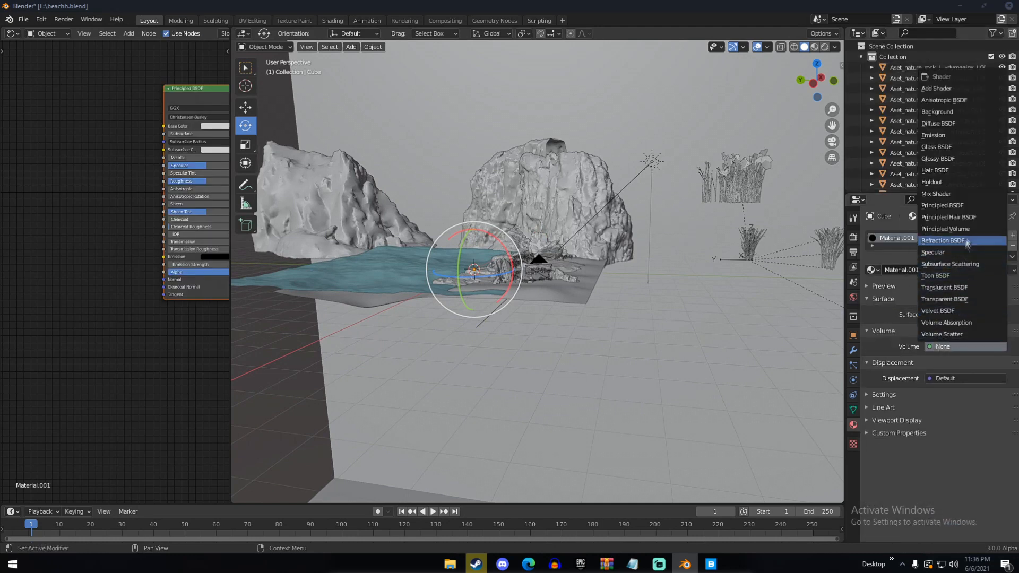
left_click(945, 228)
left_click(955, 391)
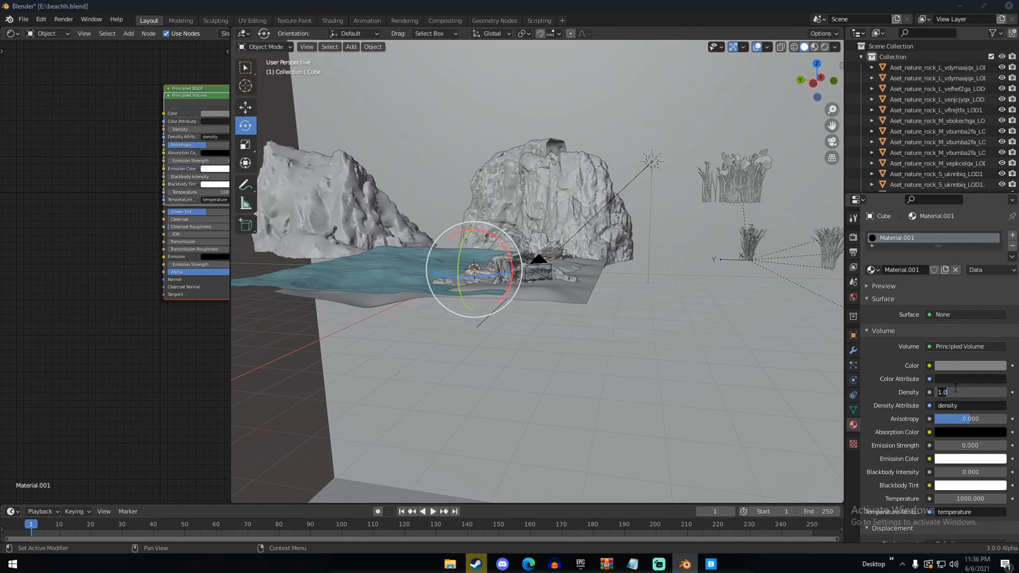
type(".02")
key("Return")
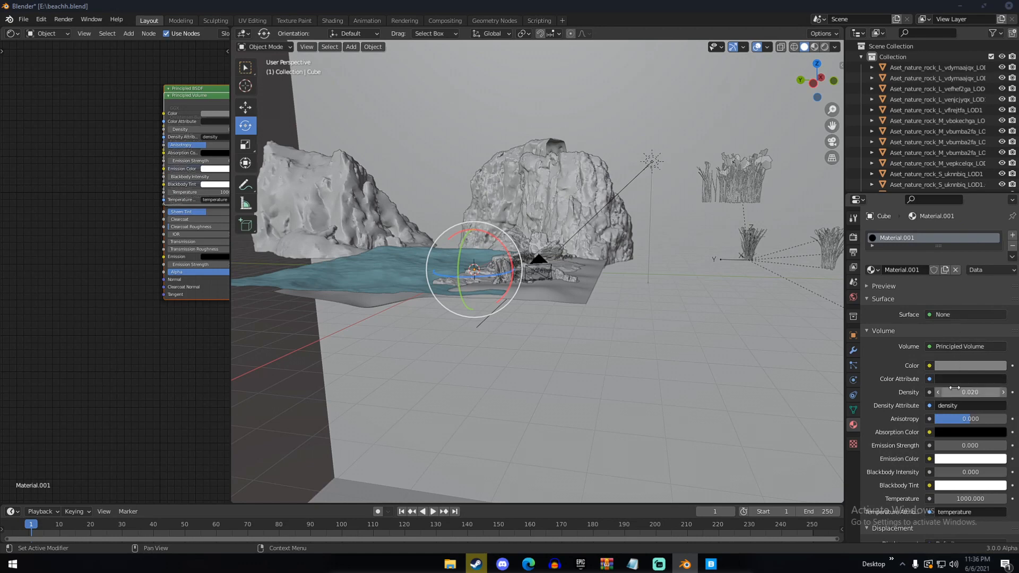
Save the file and preview the scene through the camera in Rendered shading
key("ctrl+s")
key("KP_0")
key("z")
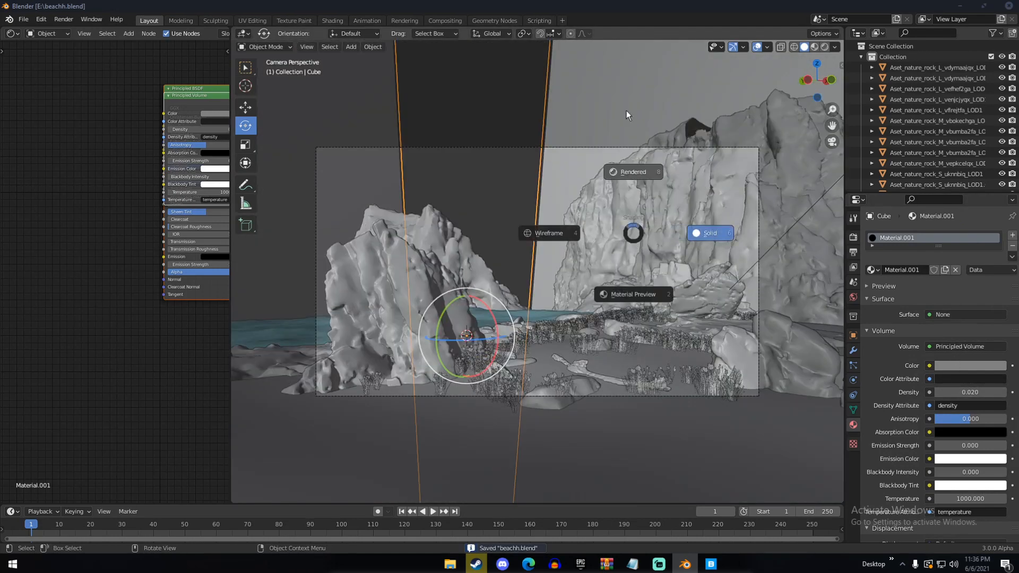
left_click(627, 109)
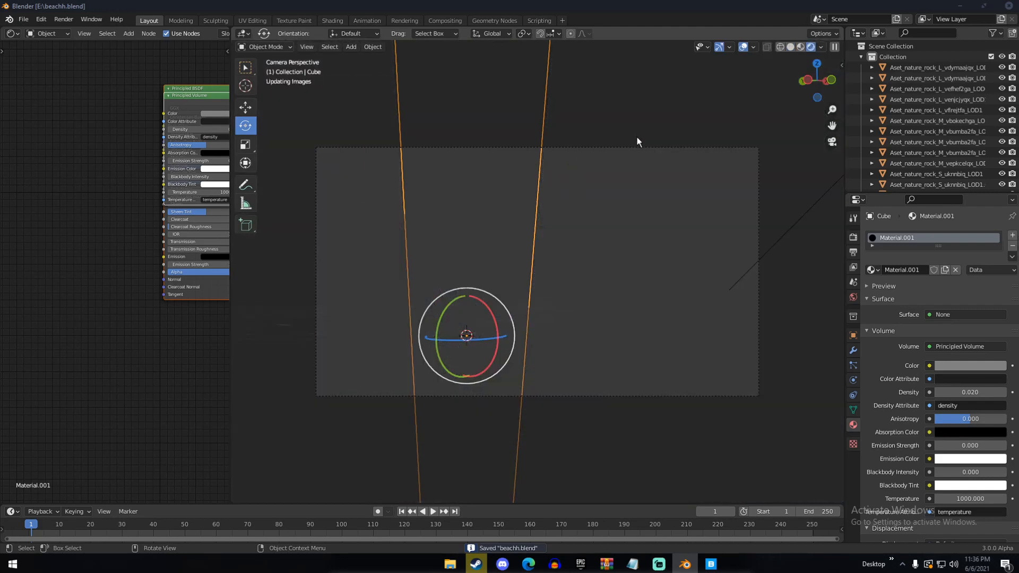
key("n")
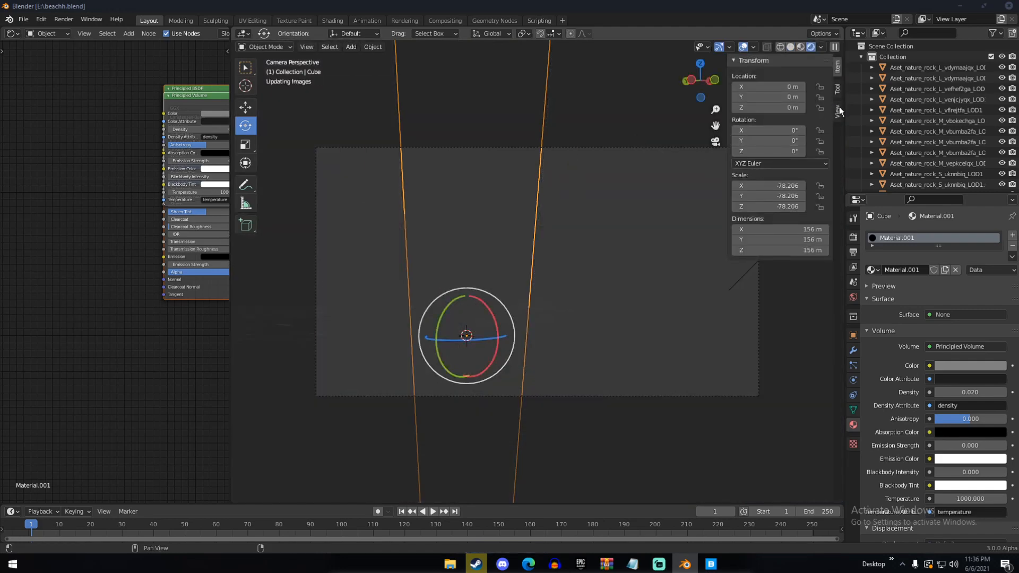
key("n")
Select the camera and set its clip end distance to 10000000 m
scroll(905, 136, "down", 5)
scroll(905, 134, "down", 6)
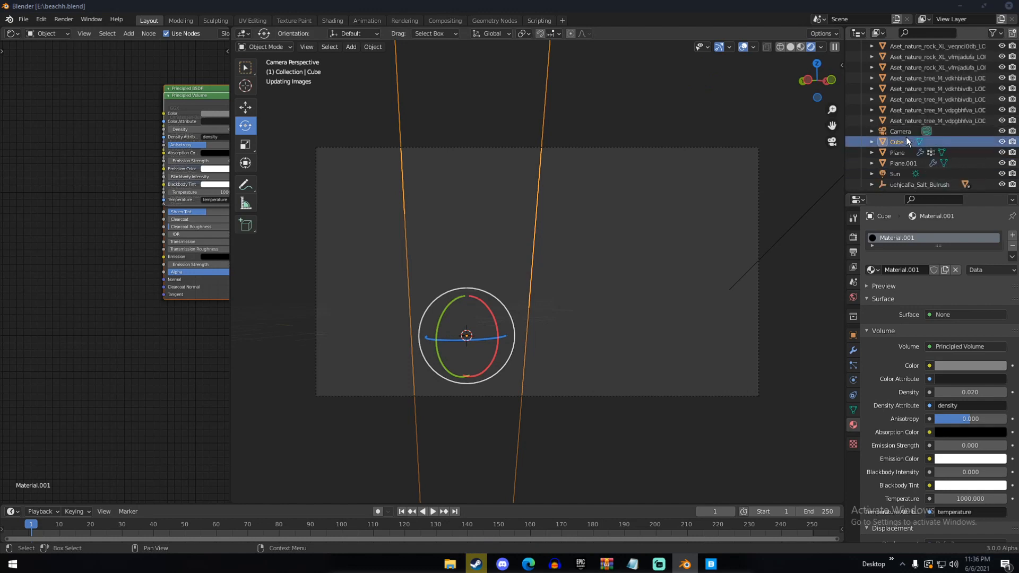
left_click(902, 131)
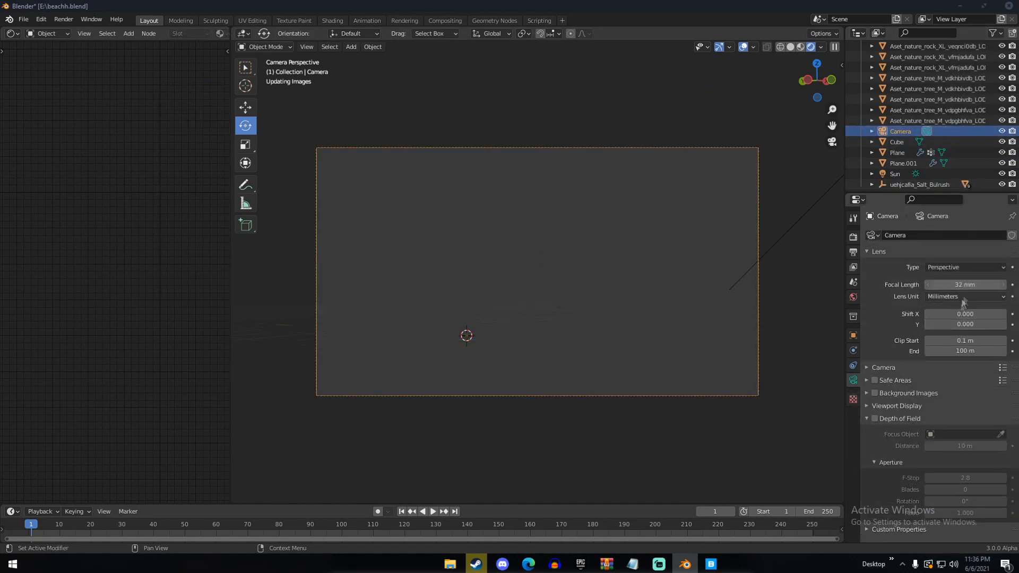
left_click(959, 351)
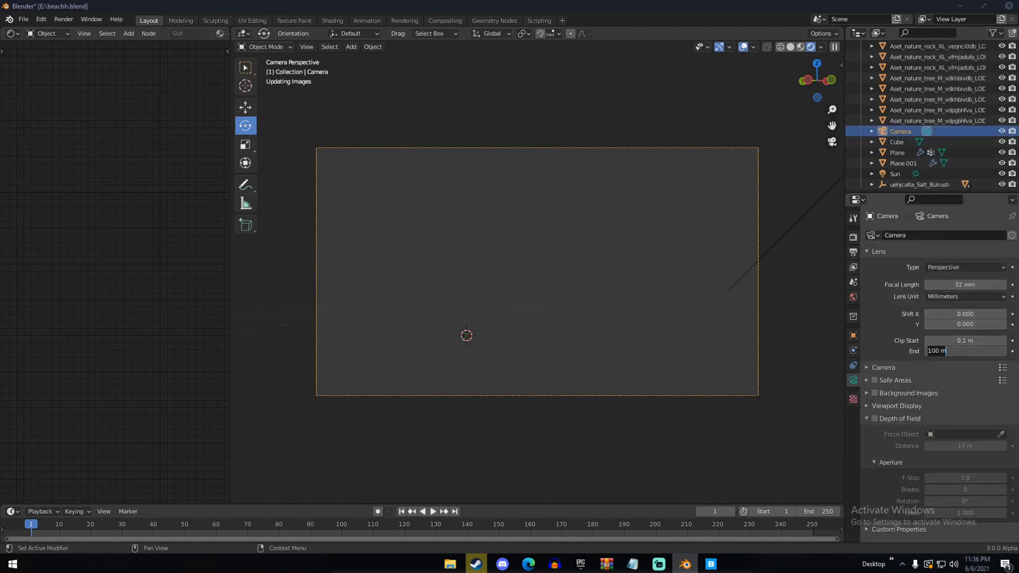
type("10000000")
key("Return")
Set the 3D viewport's clip end distance to 100000 m
key("n")
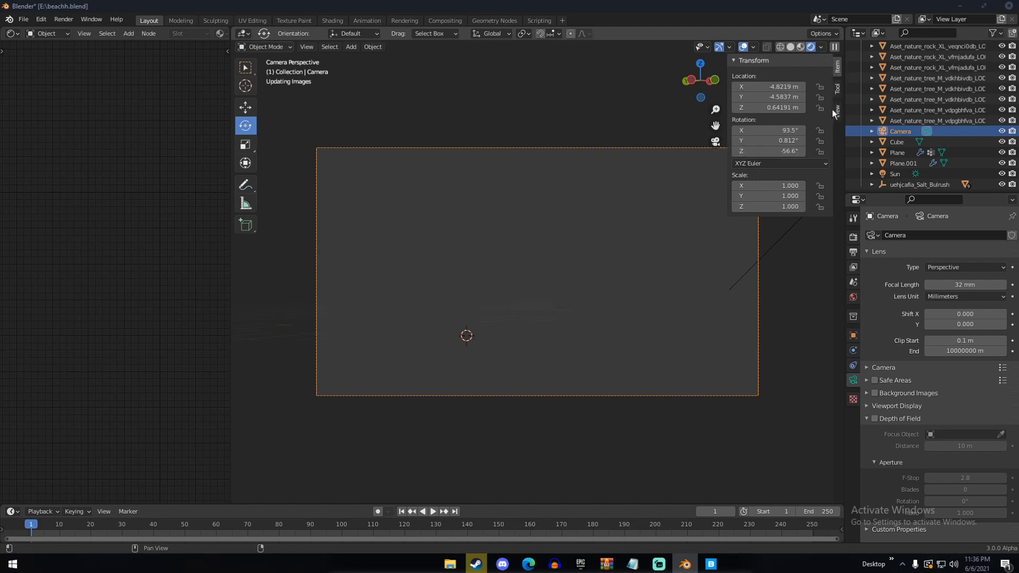
left_click(836, 110)
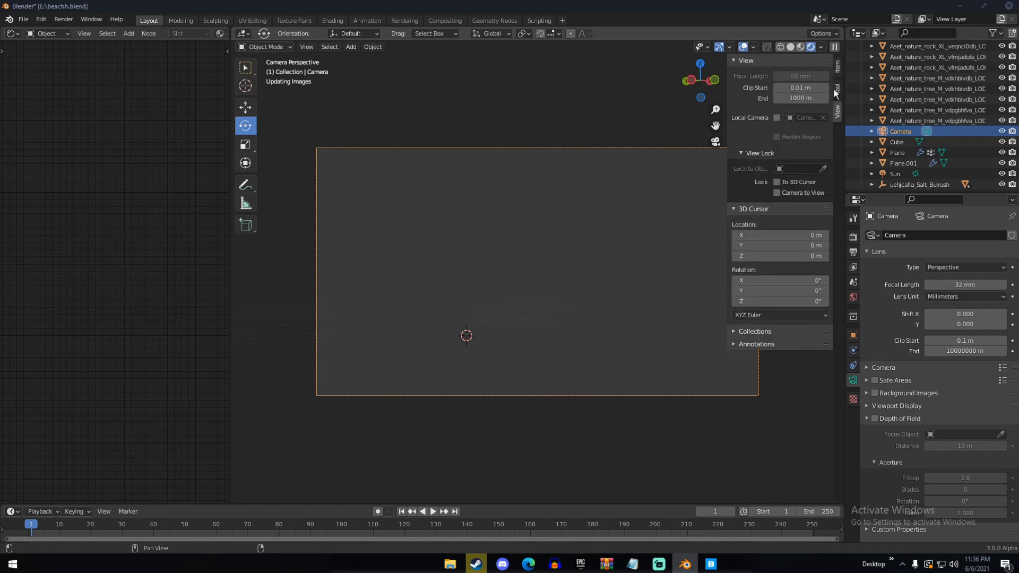
left_click(794, 100)
type("100000")
key("Return")
key("n")
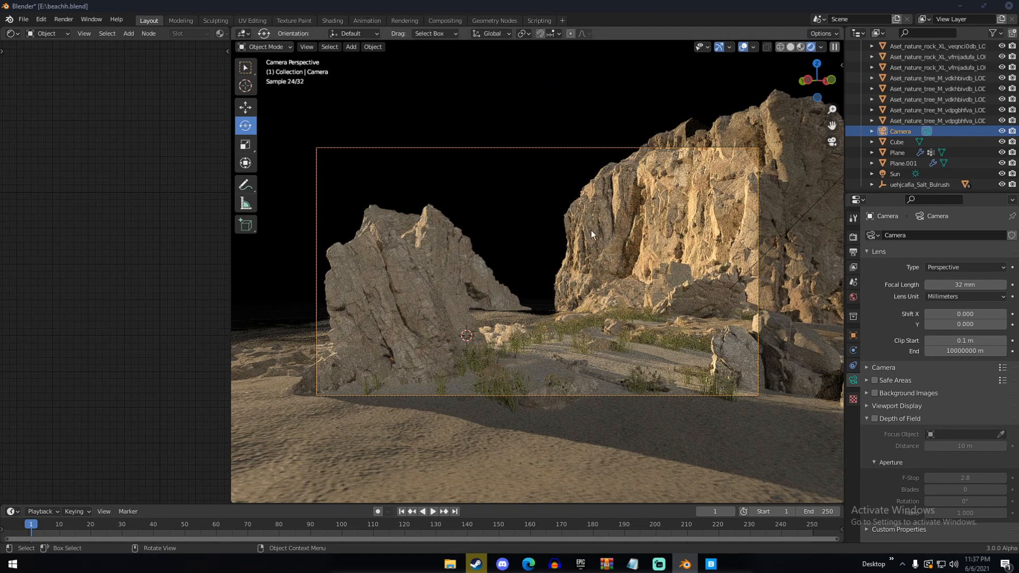
Return the viewport to Solid shading and save the file
key("z")
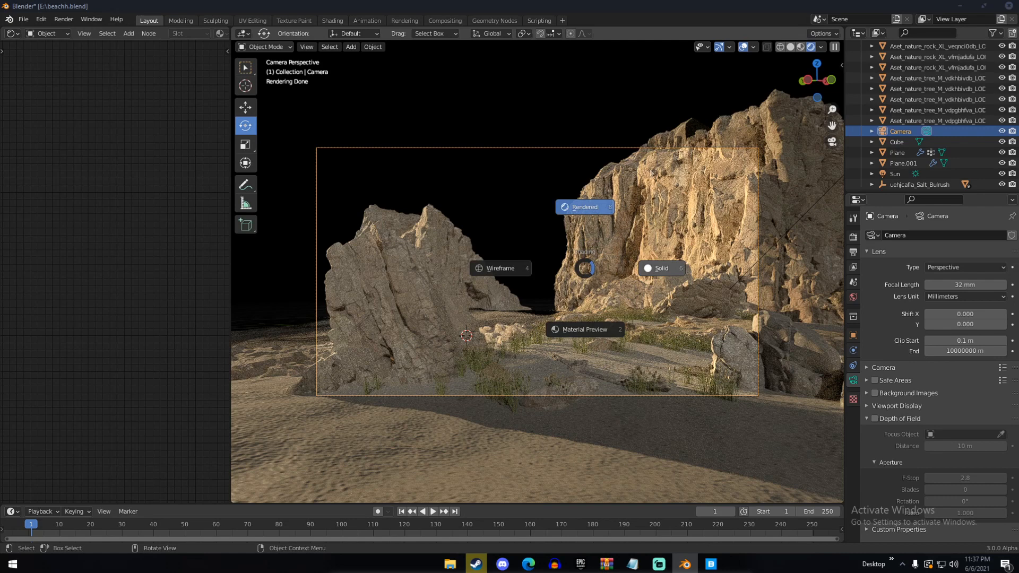
key("6")
key("ctrl+s")
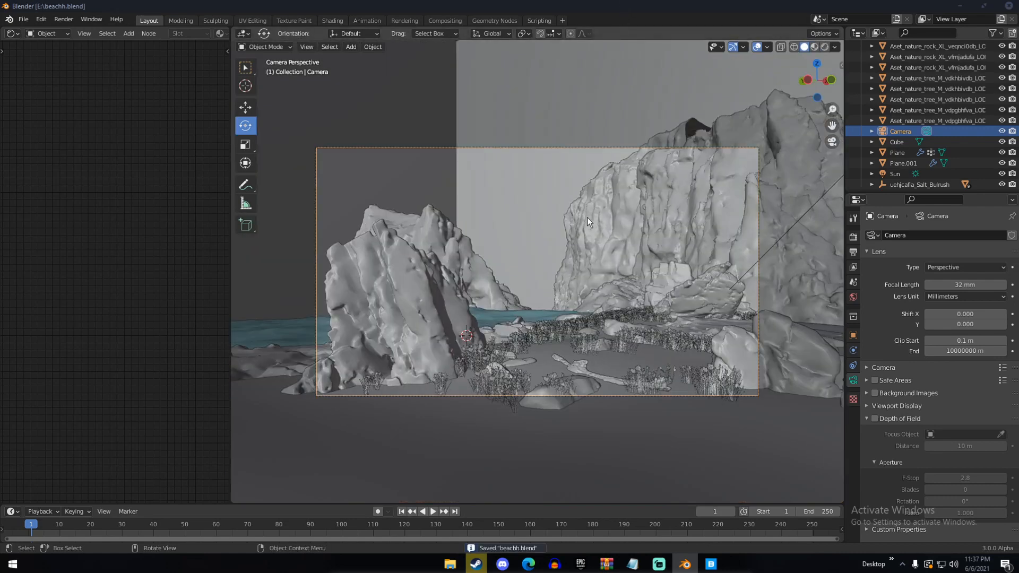
scroll(587, 217, "down", 3)
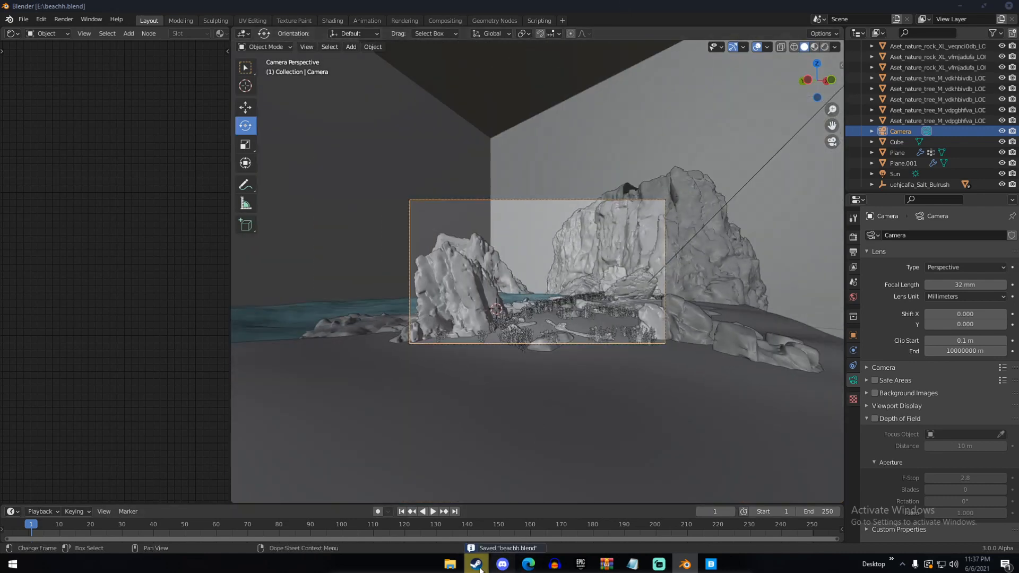
View Blender's page in the Steam library and switch back to Blender
mouse_move(476, 564)
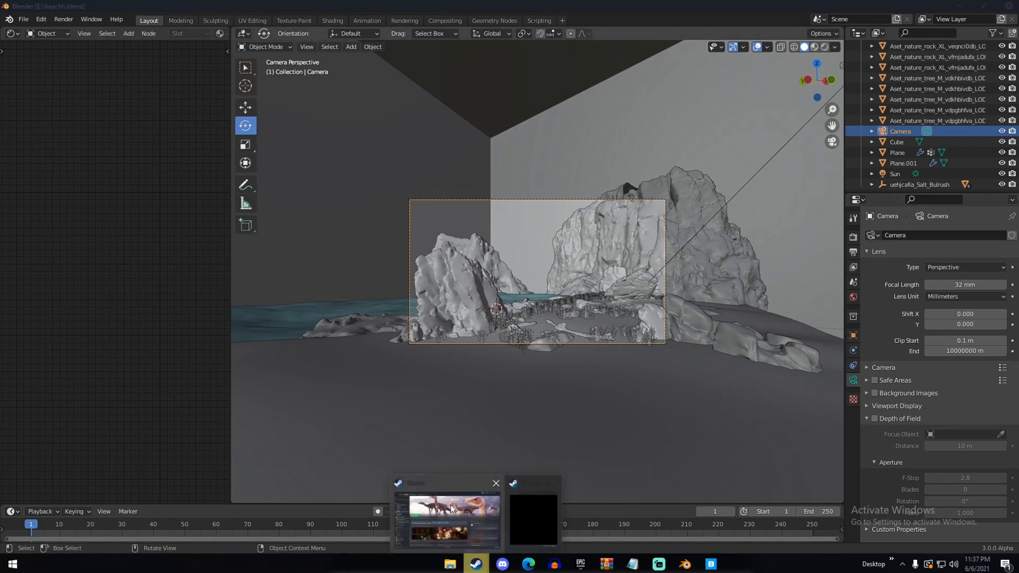
left_click(451, 507)
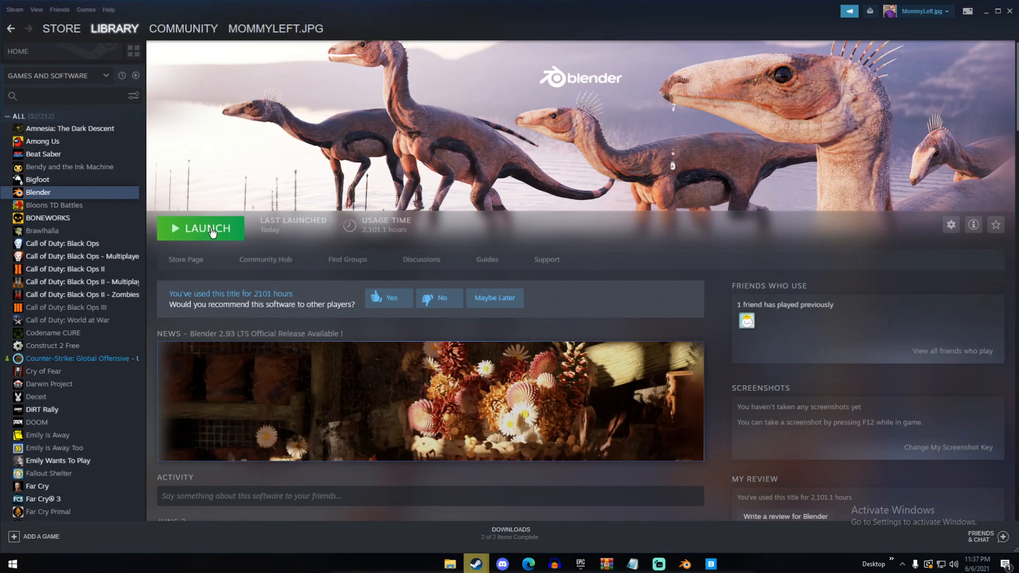
left_click(685, 563)
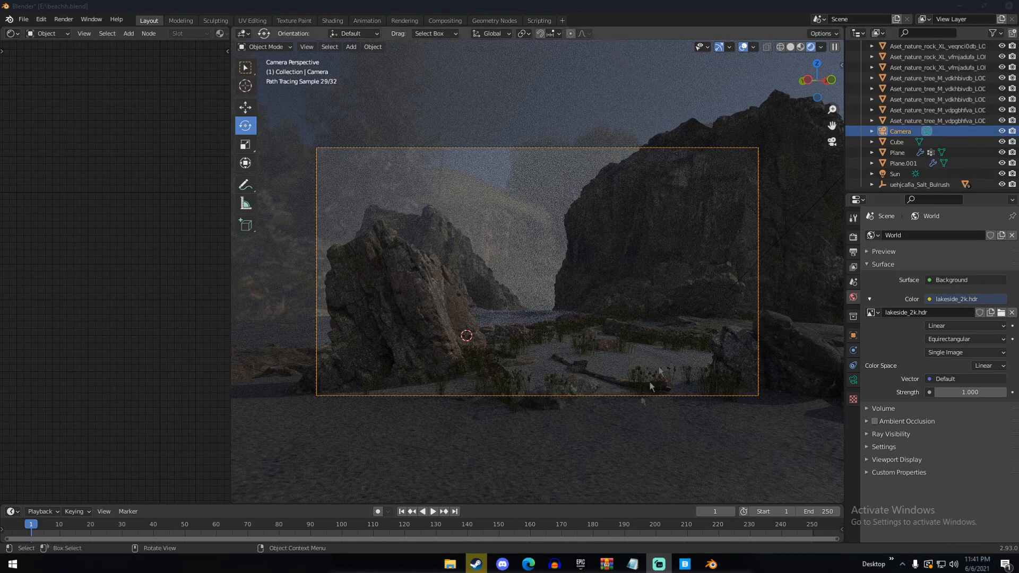
Switch to the browser, look over the Lakeside HDRI page on HDRI Haven and return to Blender
left_click(528, 564)
scroll(496, 281, "up", 7)
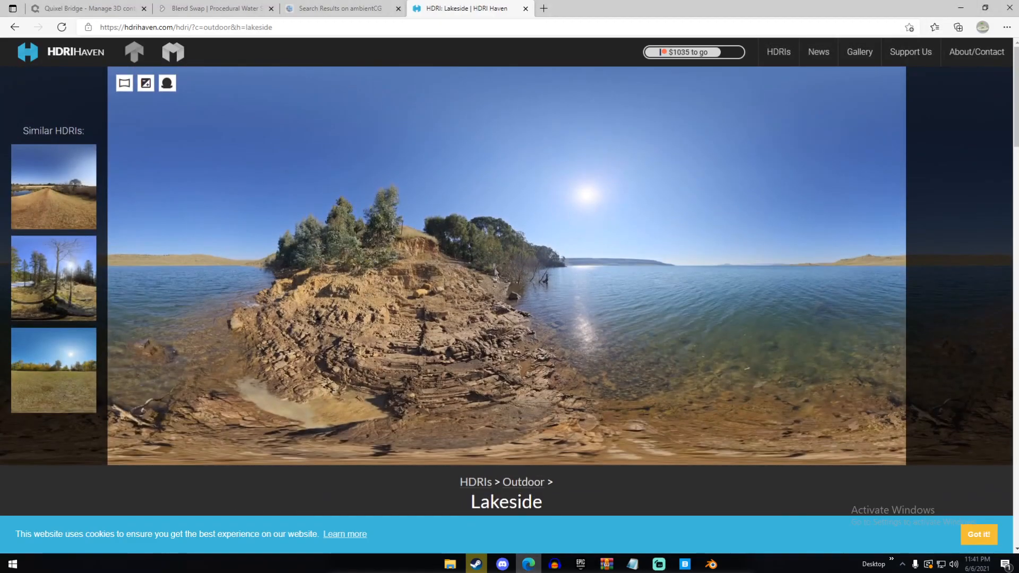
scroll(488, 179, "down", 3)
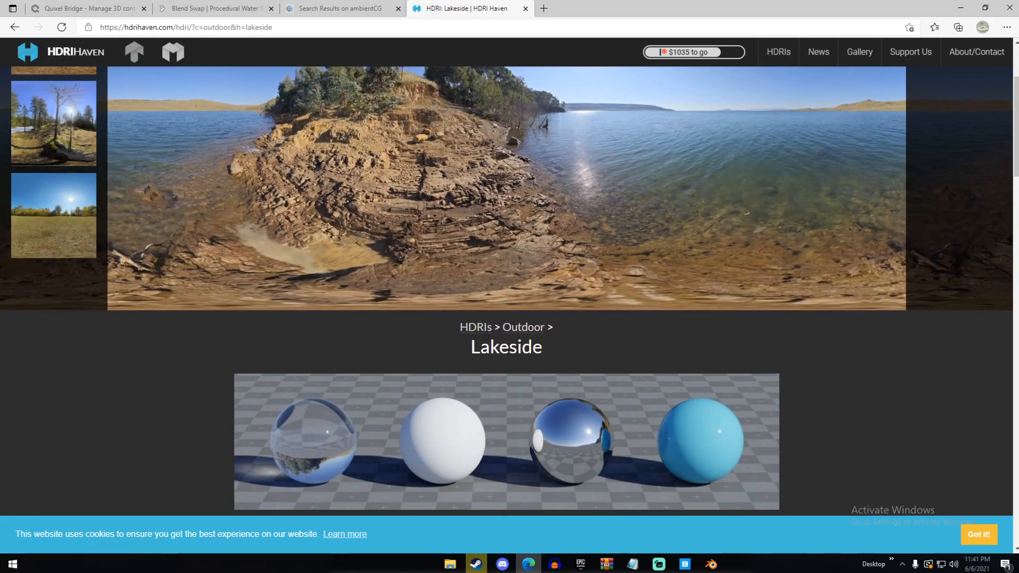
scroll(514, 318, "up", 3)
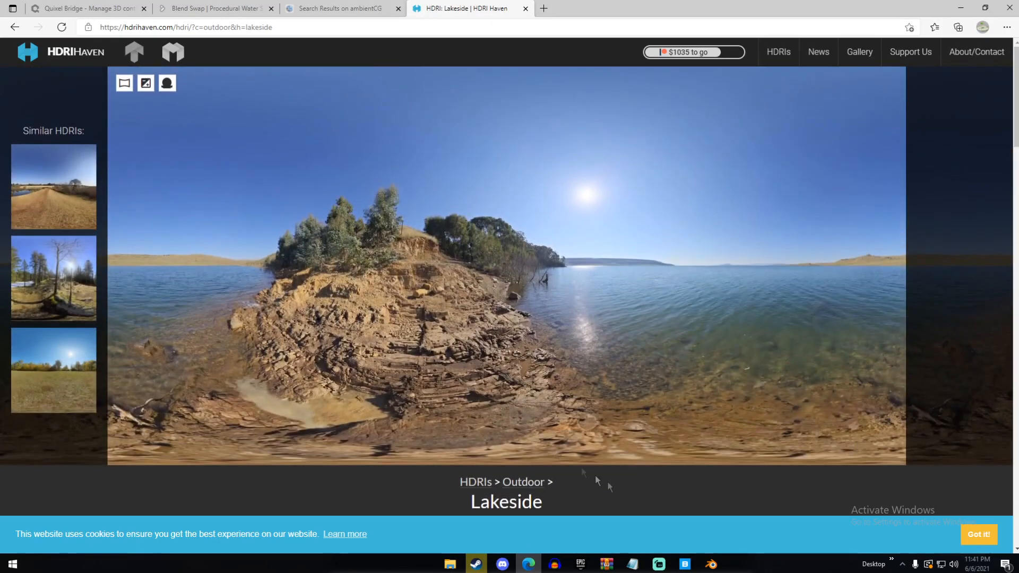
left_click(716, 569)
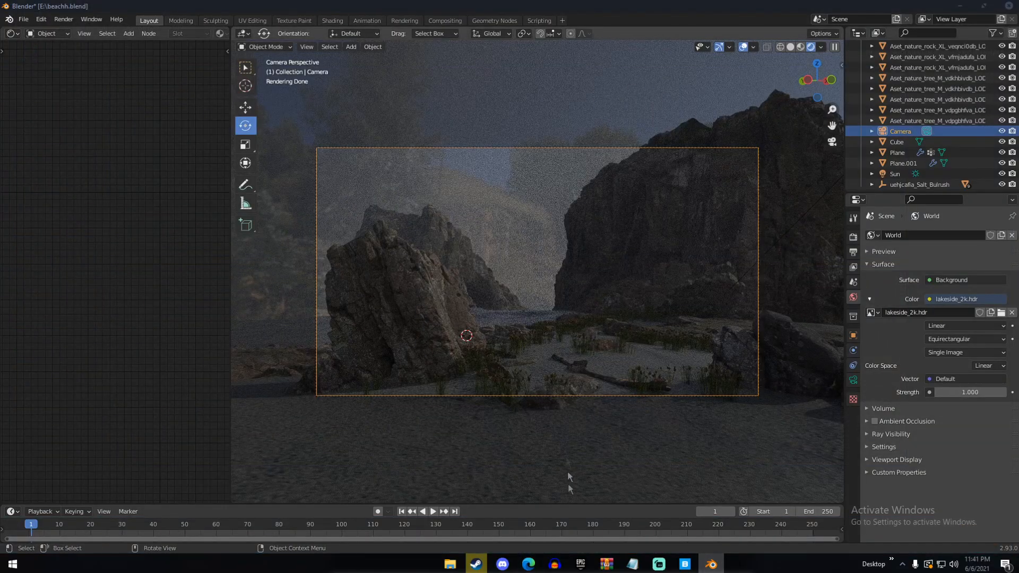
left_click(530, 565)
left_click(531, 565)
Show the World nodes in the shader editor and add a Texture Coordinate node beside the lakeside_2k.hdr environment texture
left_click(46, 33)
left_click(53, 54)
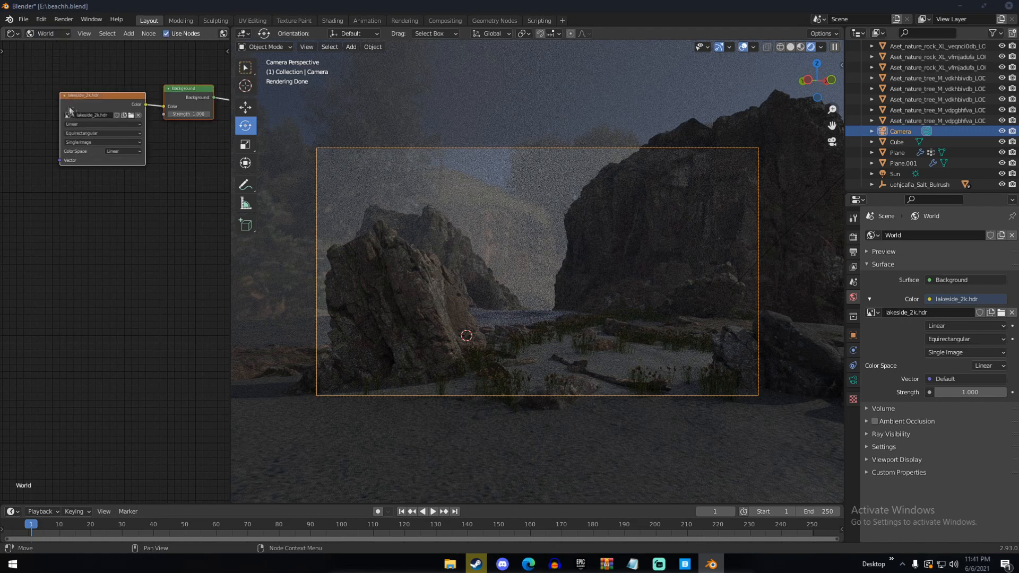
middle_click_drag(70, 110, 134, 171)
key("shift+a")
left_click(75, 143)
type("textture")
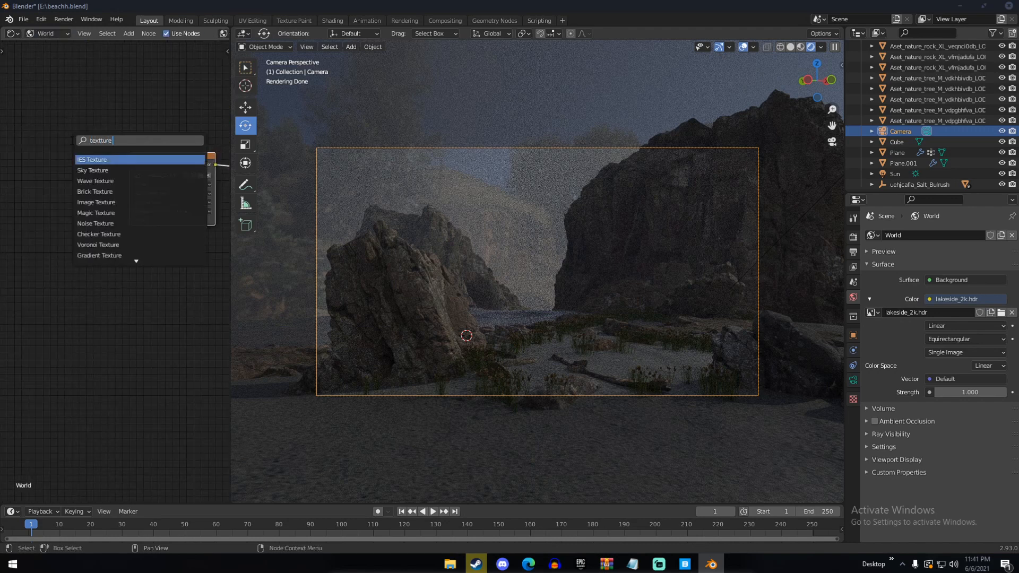
type(" c")
key("Down")
key("Return")
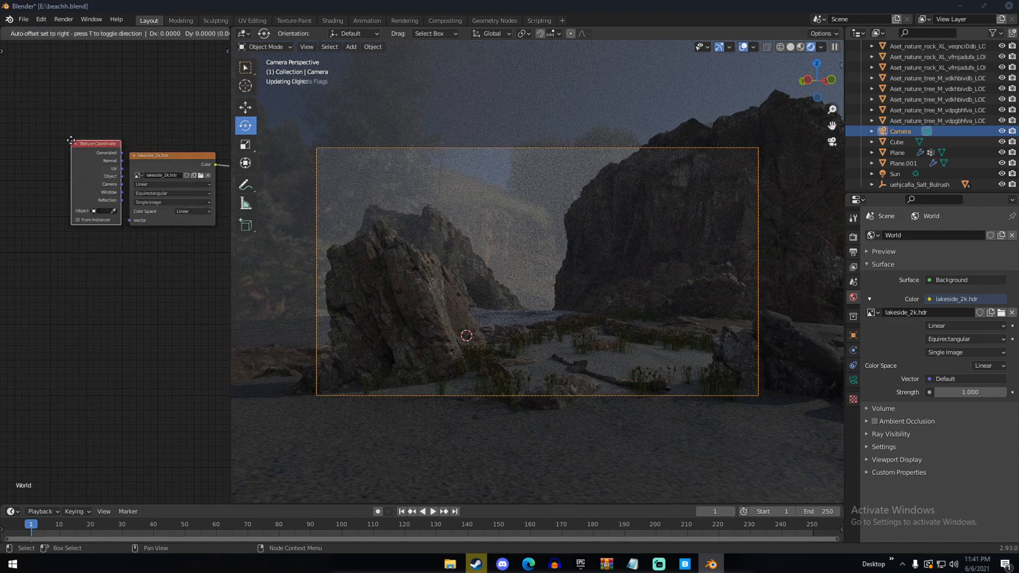
left_click(47, 144)
Add a Mapping node to the World node tree near the Texture Coordinate node
middle_click_drag(80, 101, 169, 124)
key("shift+a")
left_click(122, 137)
type("mapp")
key("Return")
left_click(111, 92)
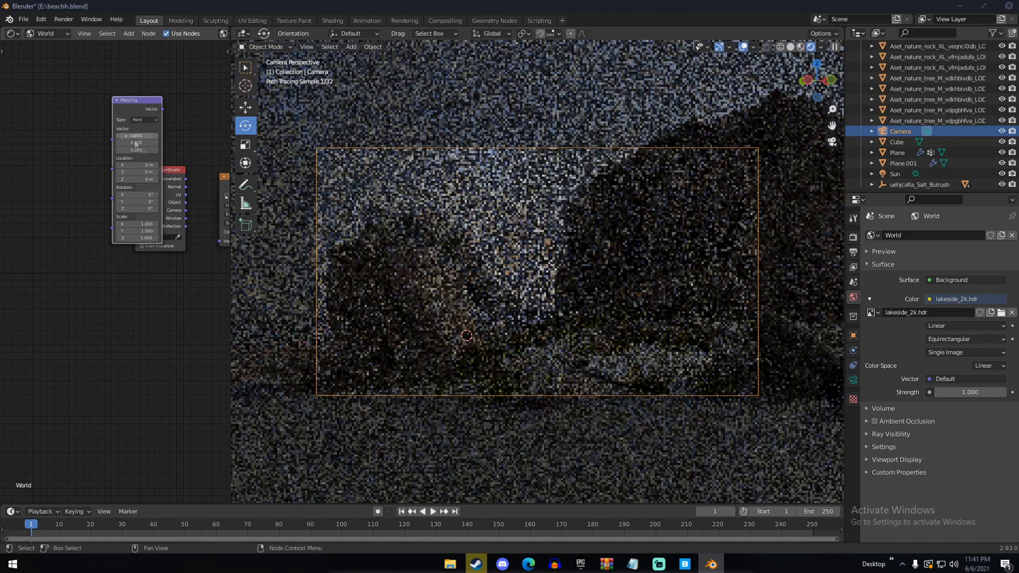
Link the Texture Coordinate's Generated output to the Mapping node and the Mapping vector to the lakeside_2k.hdr texture's Vector input
left_click_drag(168, 170, 108, 141)
middle_click_drag(161, 112, 43, 123)
left_click_drag(43, 122, 135, 230)
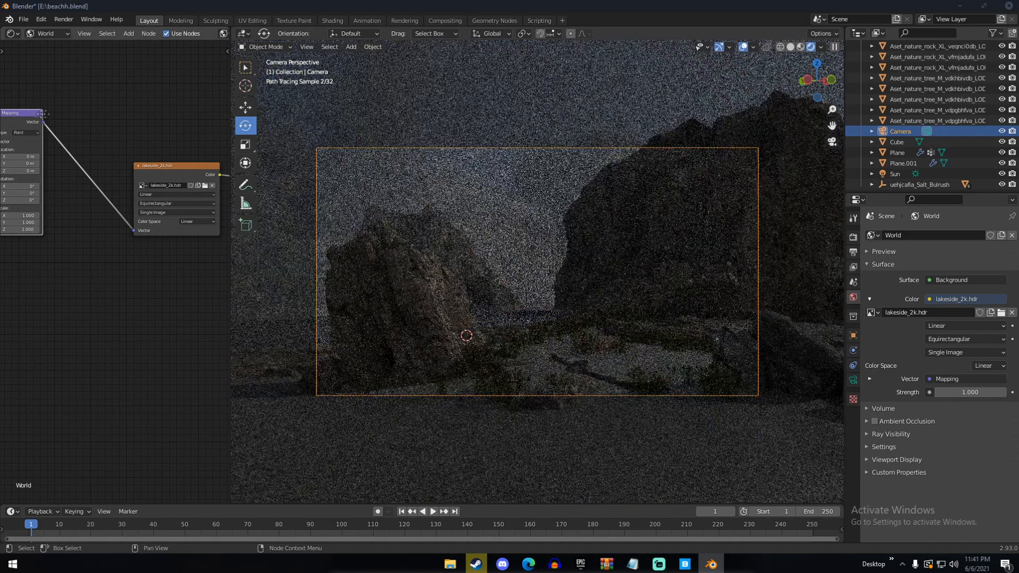
left_click_drag(34, 113, 73, 115)
middle_click_drag(104, 131, 167, 132)
scroll(138, 190, "up", 6)
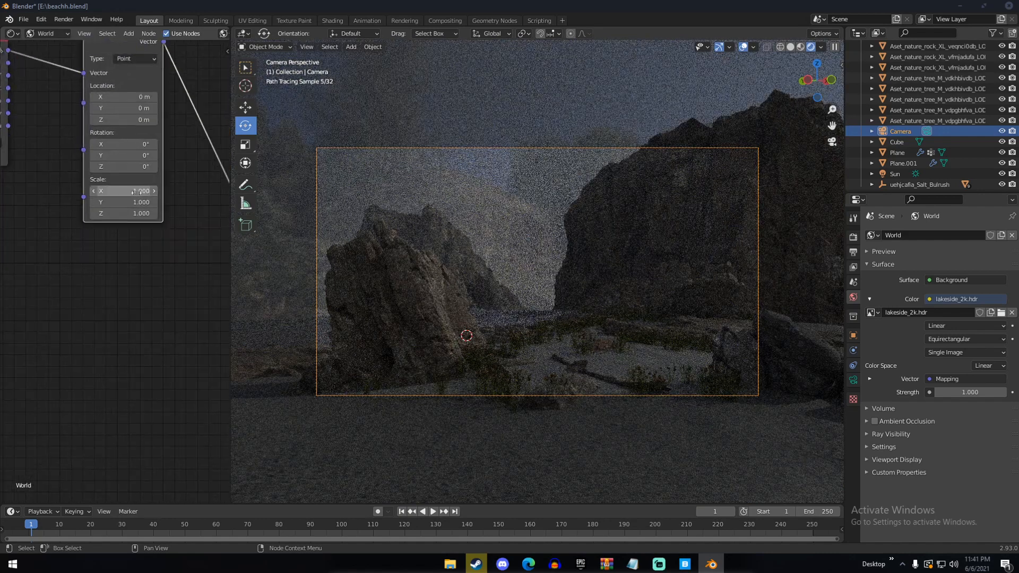
Try Z rotations of 45°, 25° and 90° on the World's Mapping node and reset the rotation to 0°
left_click(141, 167)
type("45")
key("Return")
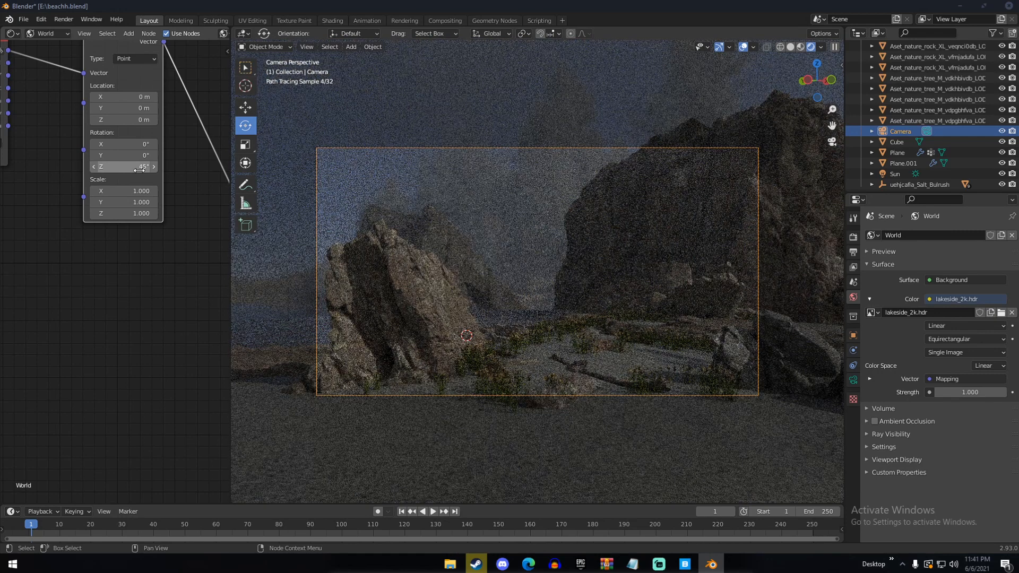
left_click(138, 170)
type("2")
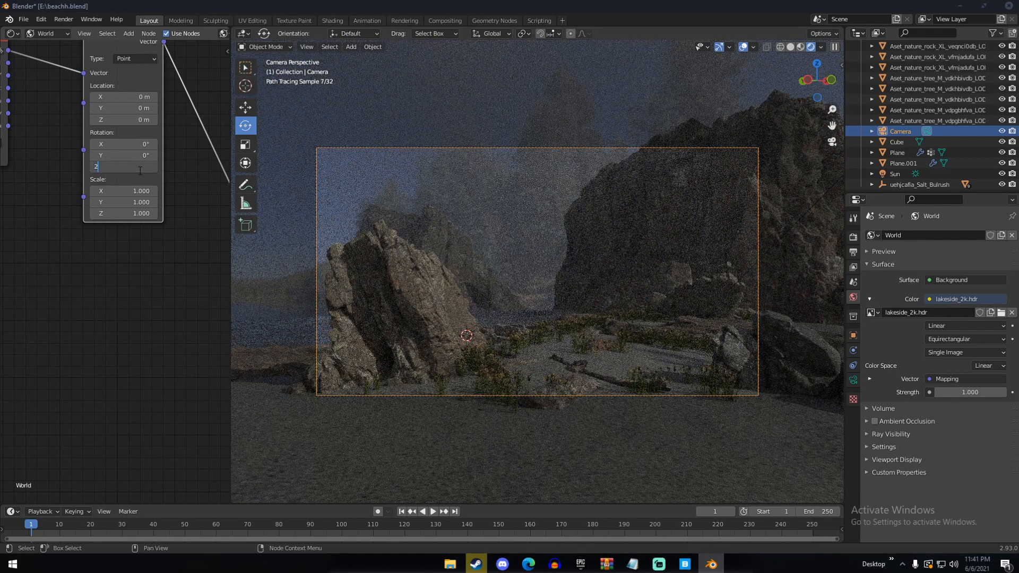
type("5")
key("Return")
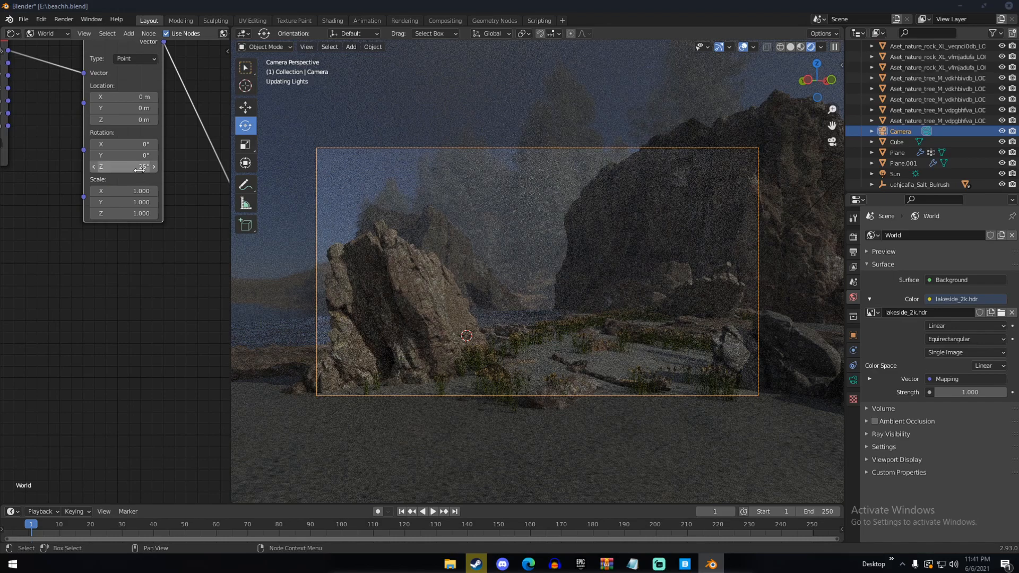
left_click(140, 170)
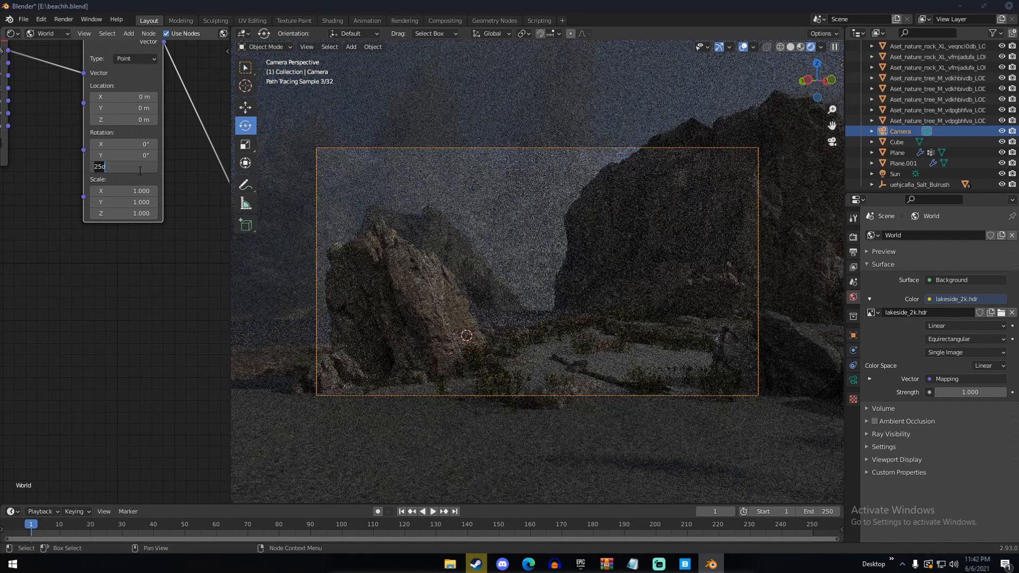
type("90")
key("Return")
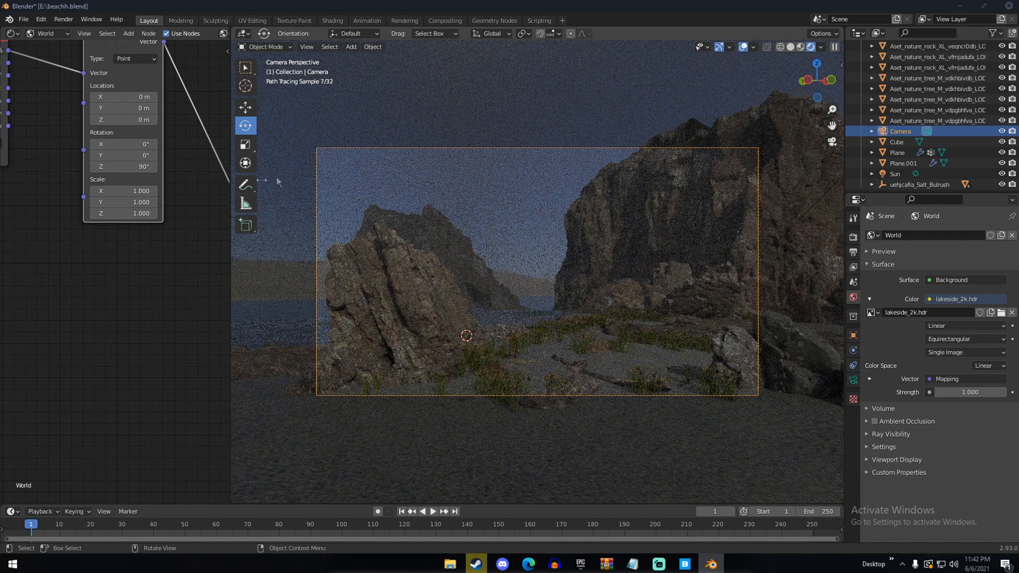
left_click(135, 168)
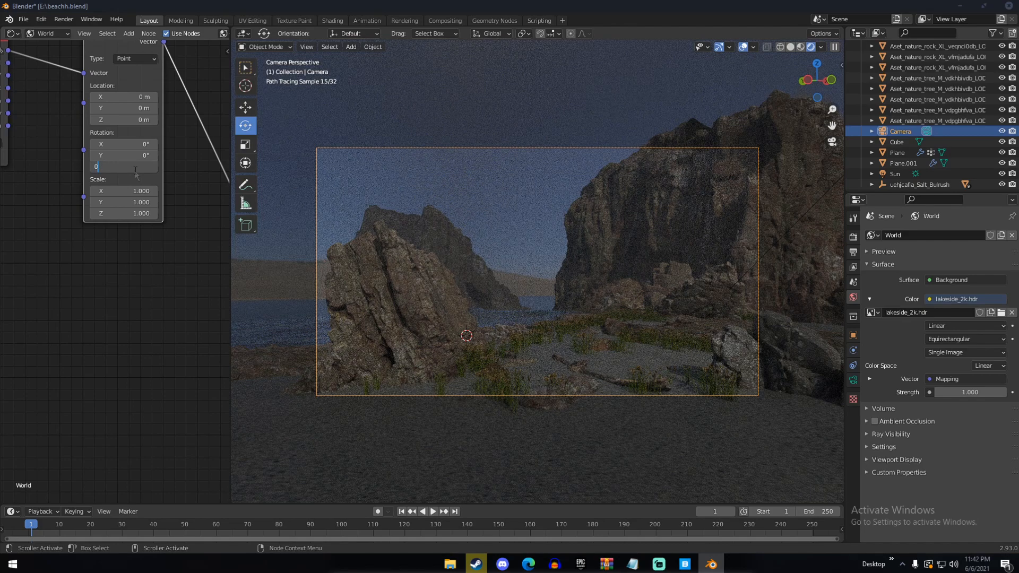
key("Return")
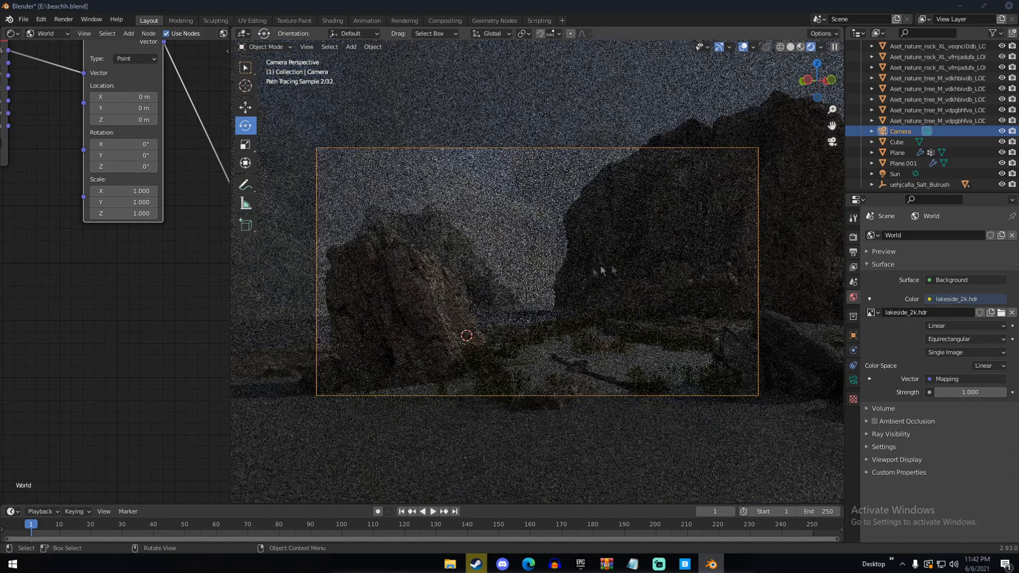
Select the Sun light and set its strength to 5
left_click(887, 175)
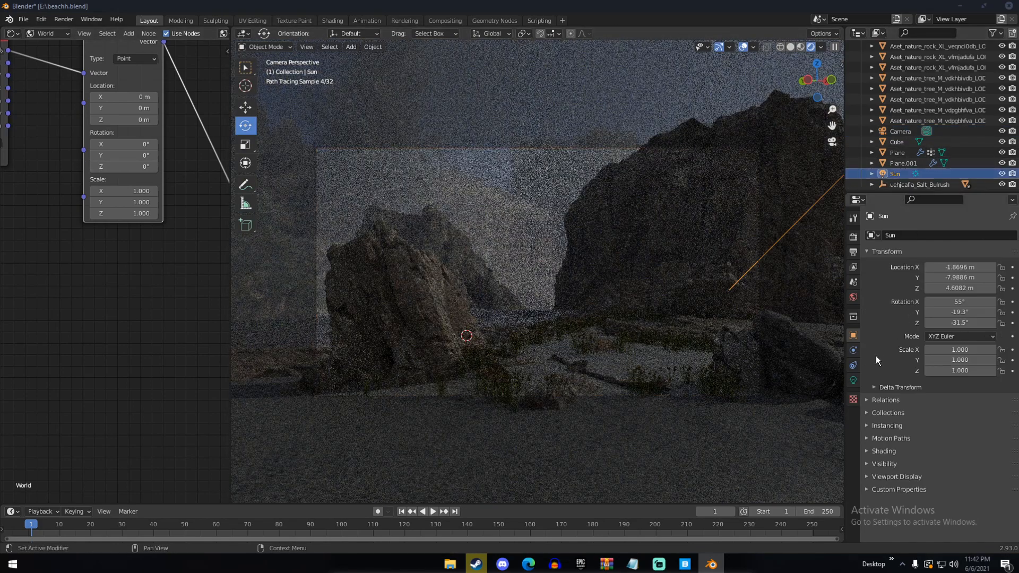
left_click(853, 380)
left_click(966, 305)
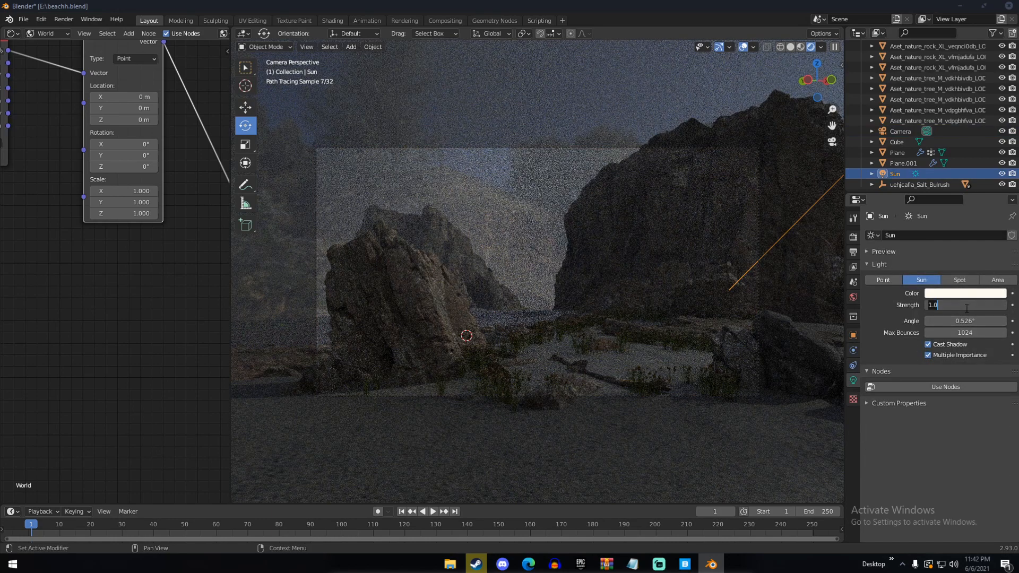
type("5")
key("Return")
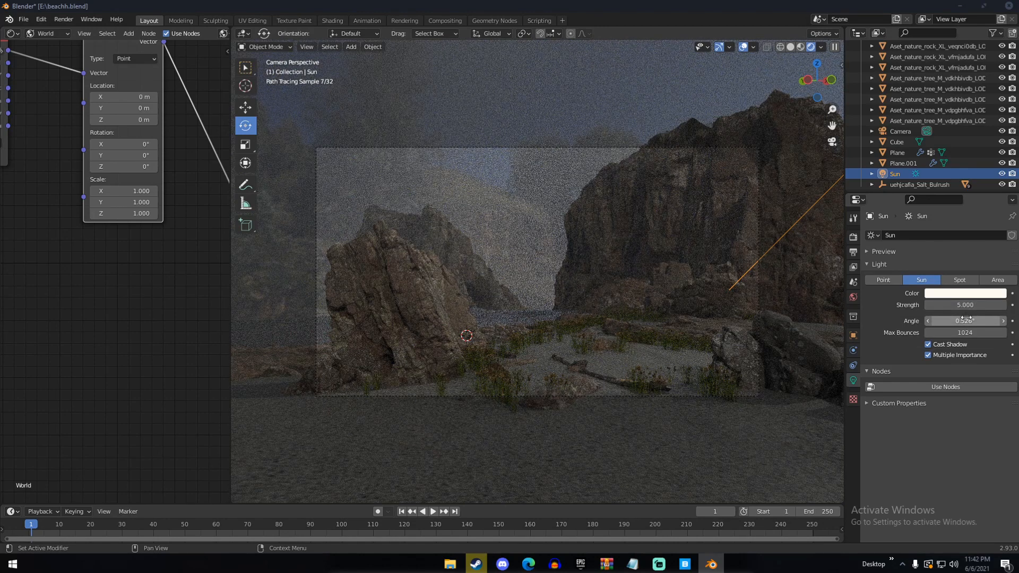
left_click(853, 298)
left_click(854, 379)
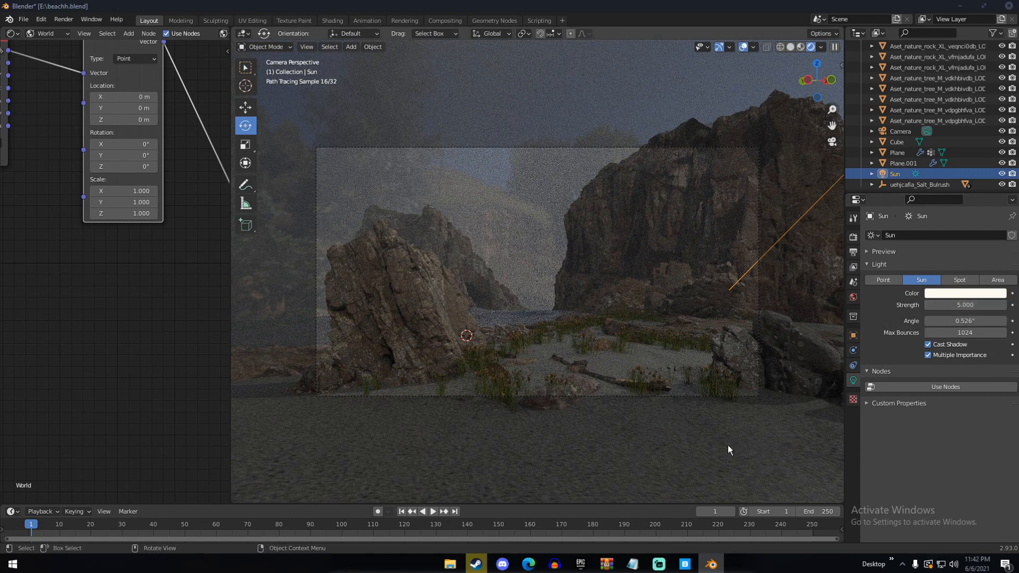
Switch to Quixel Bridge, clear the shore plants and Grass filters, and search the library for sand
left_click(685, 564)
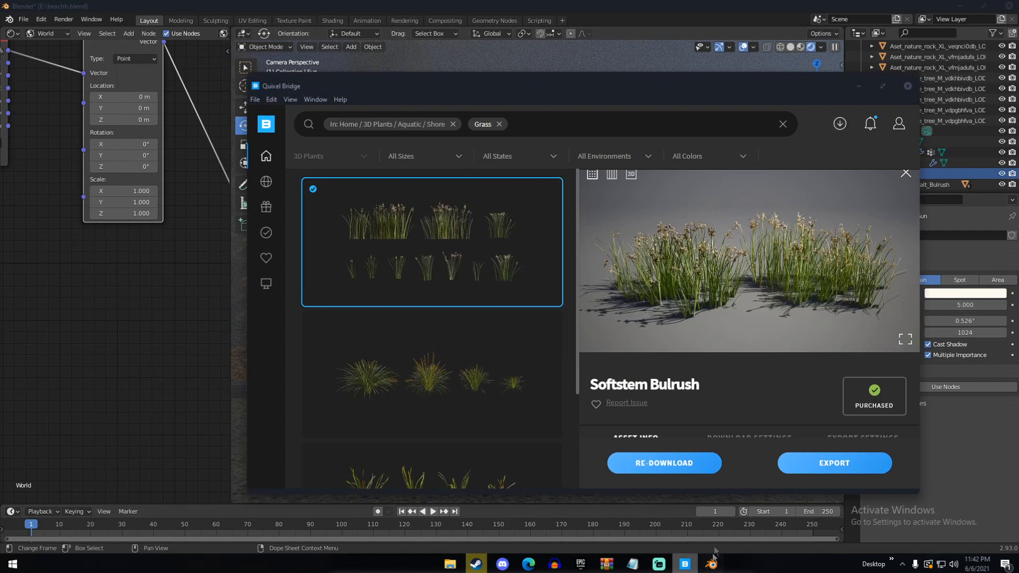
left_click(453, 124)
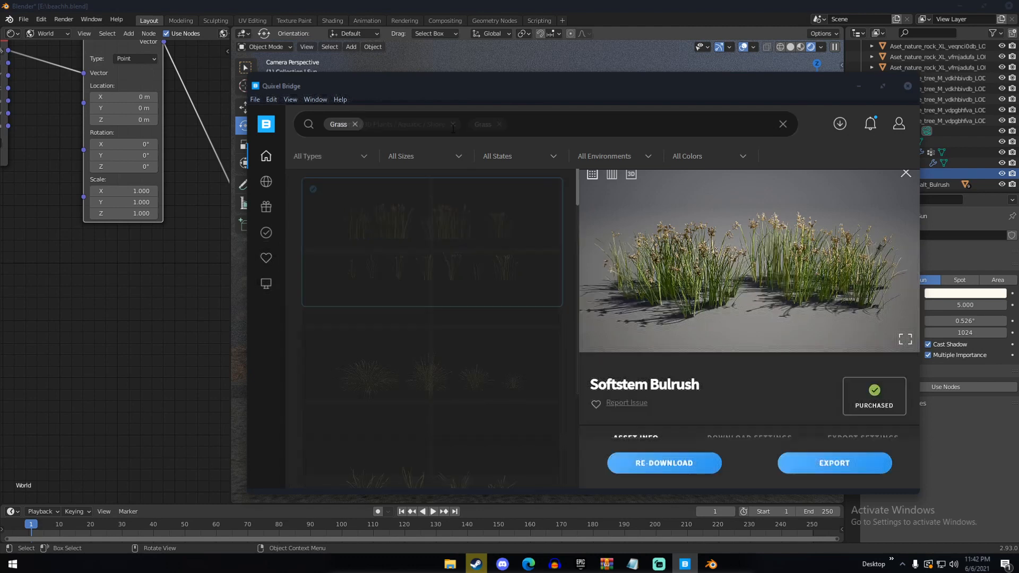
left_click(355, 124)
type("nd")
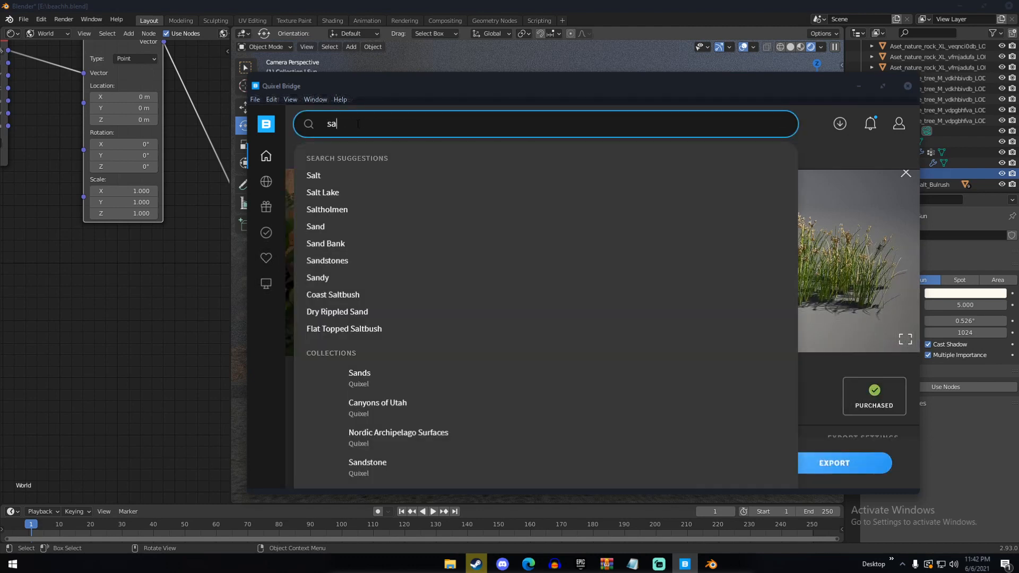
key("Return")
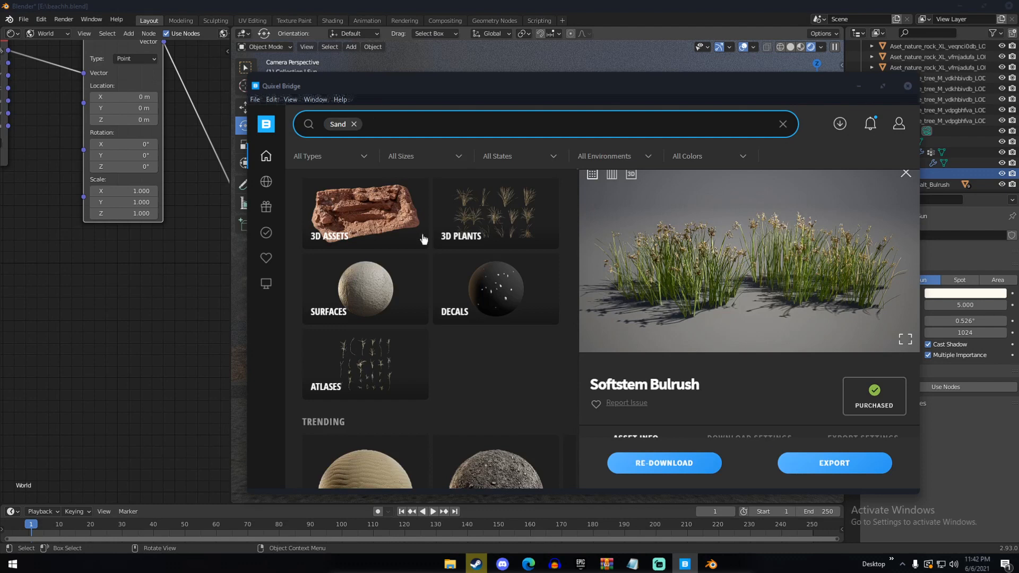
Download the Rippled Sand surface, export it to Blender and return to the Blender scene
scroll(419, 260, "down", 3)
scroll(418, 260, "down", 1)
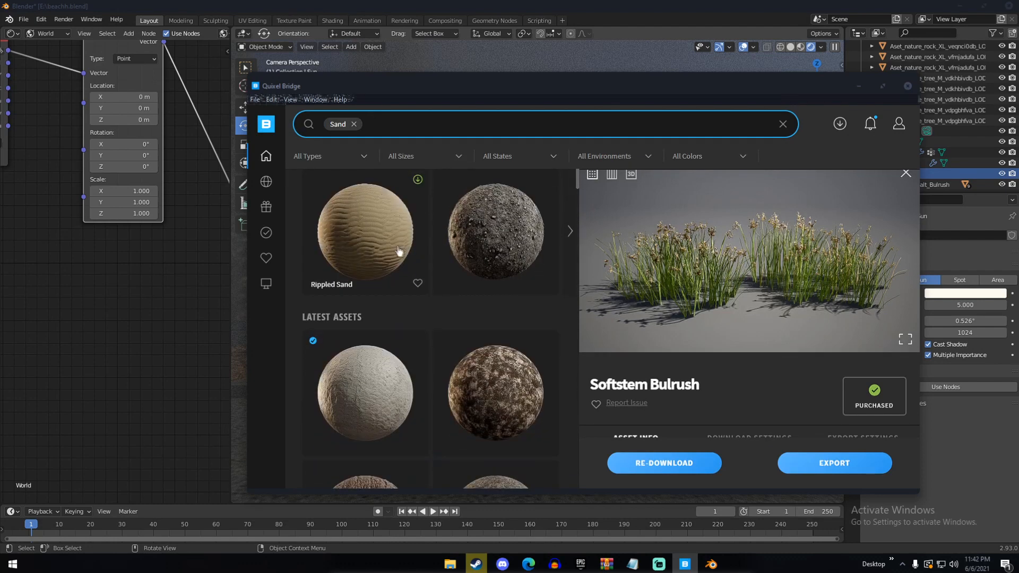
left_click(393, 248)
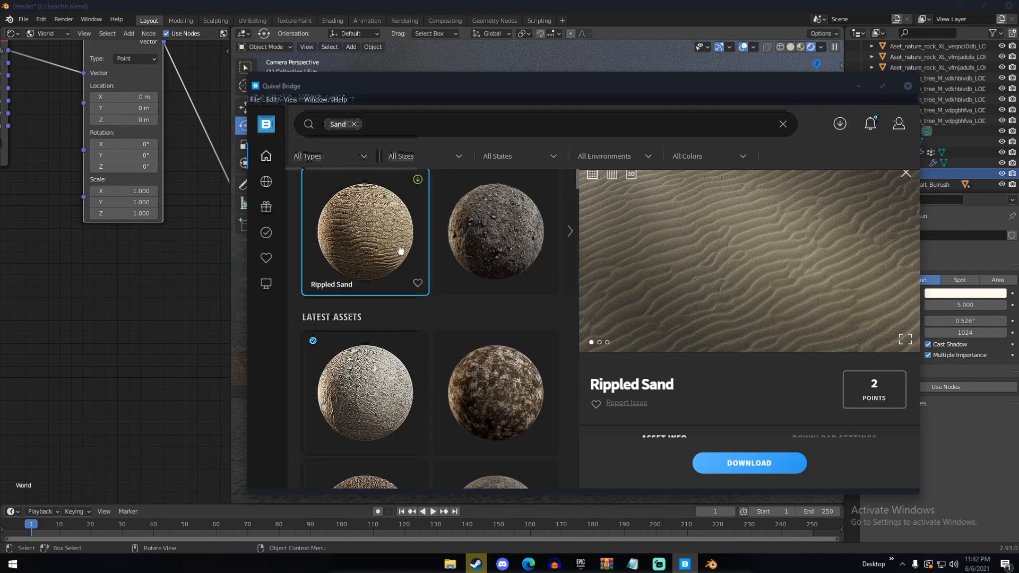
left_click(743, 463)
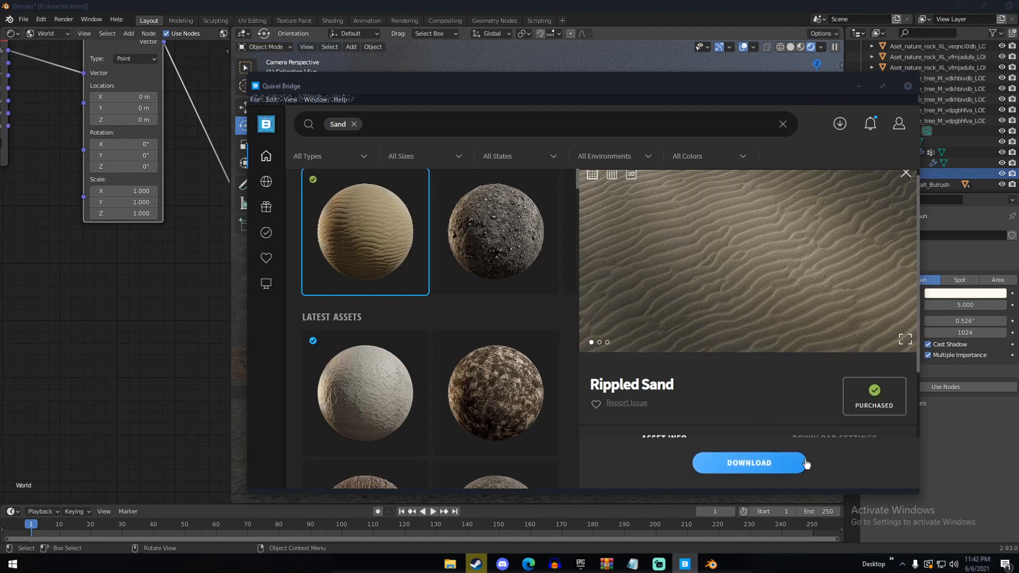
left_click(823, 466)
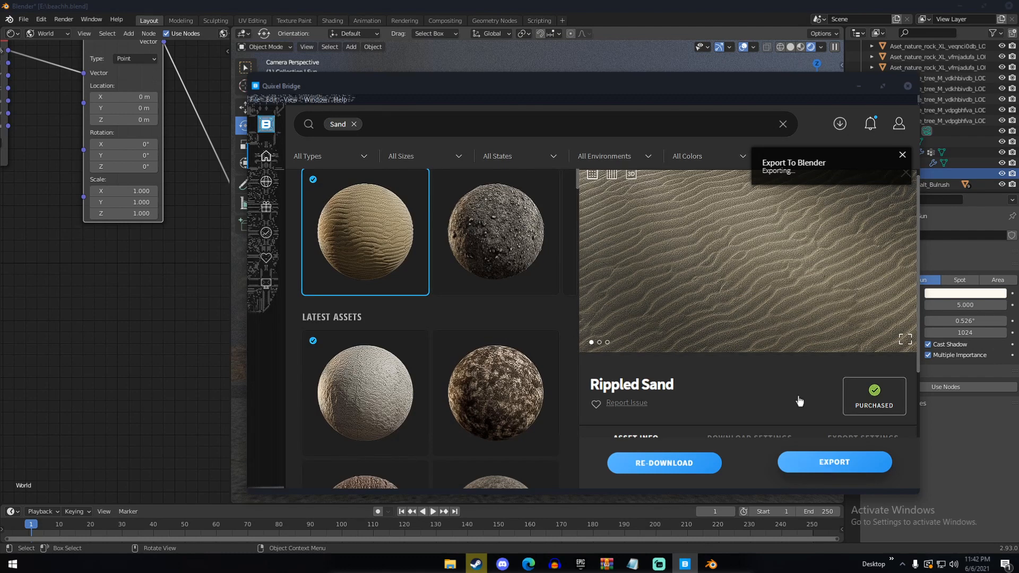
left_click(717, 6)
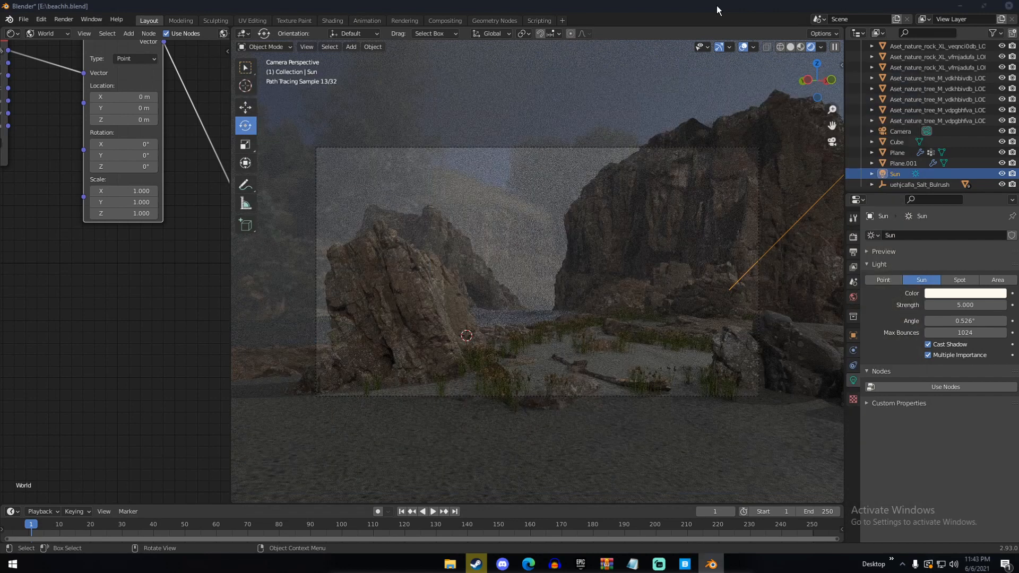
left_click(686, 565)
left_click(686, 565)
Select the ground Plane and replace its Wind_Swept material with Rippled_Sand_vd3lecfs
left_click(661, 465)
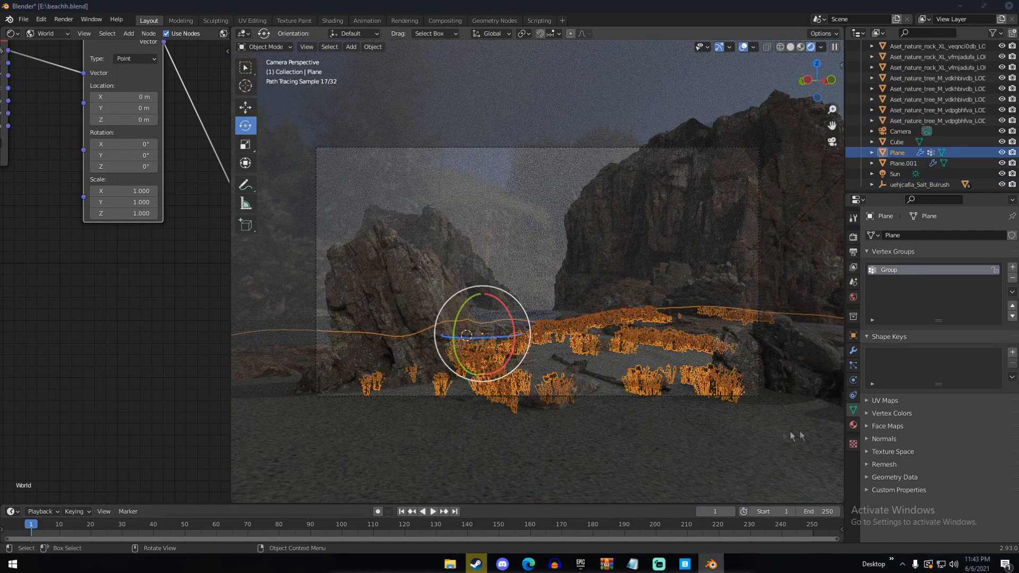
left_click(853, 425)
left_click(870, 269)
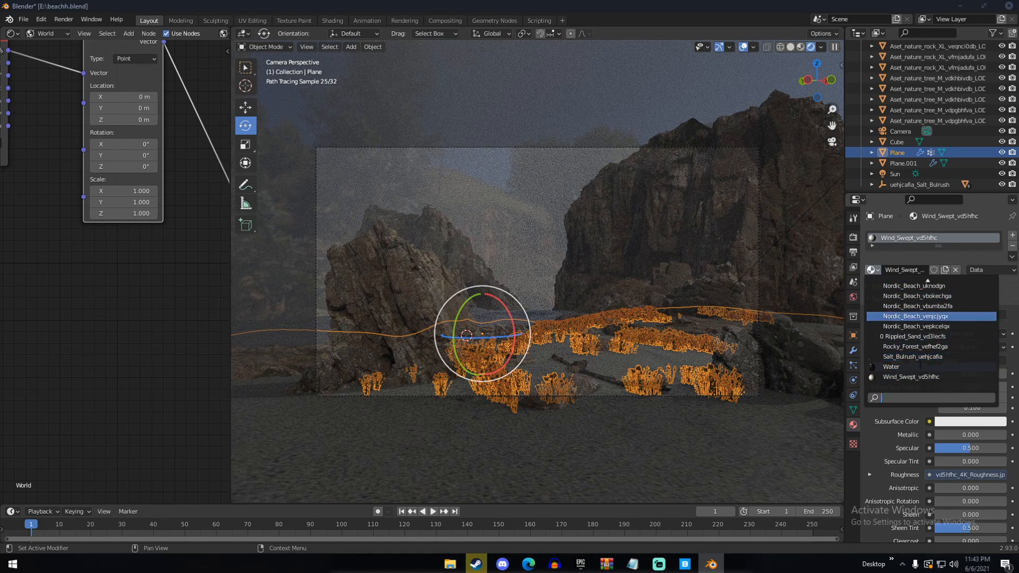
left_click(884, 338)
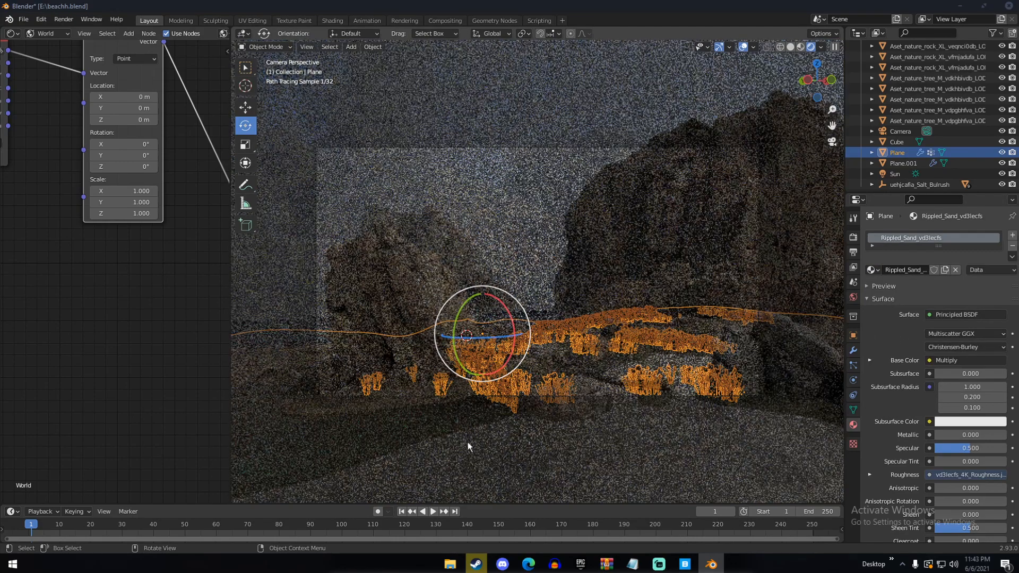
Switch the shader editor to Object nodes and bring up the Rippled Sand material's Normal Map and Principled BSDF nodes
left_click(47, 33)
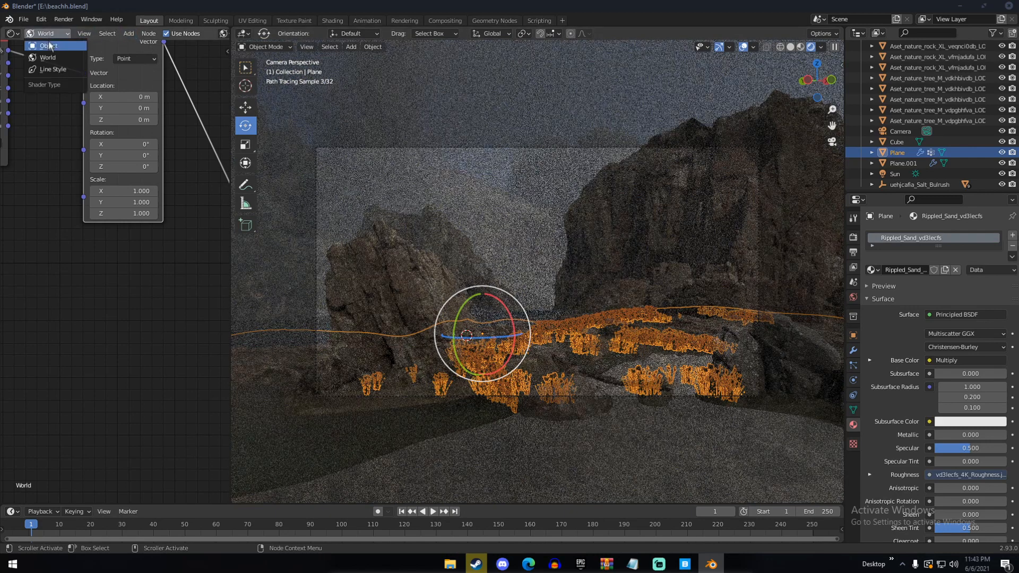
left_click(47, 45)
scroll(181, 292, "down", 3)
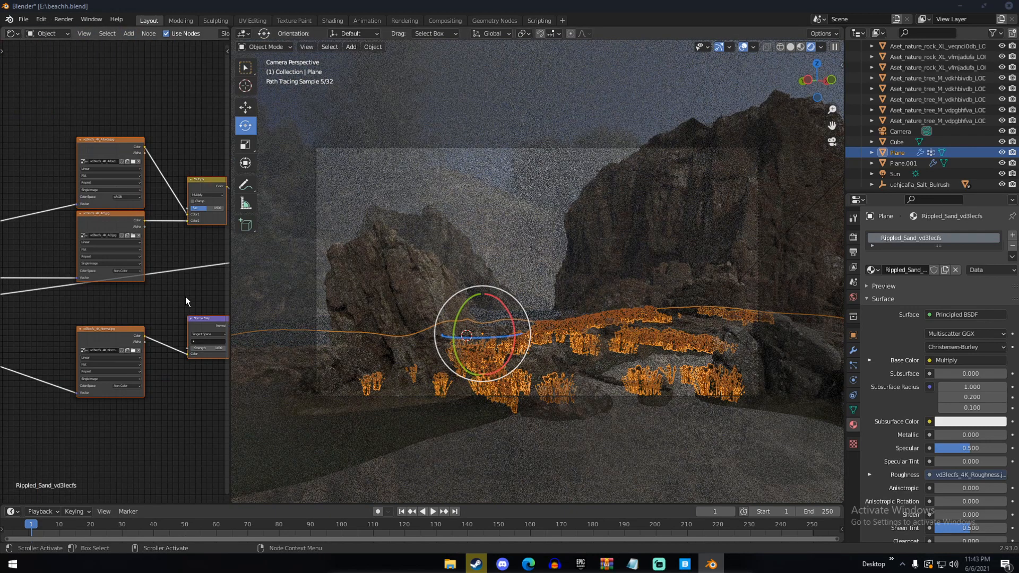
scroll(106, 282, "down", 1)
middle_click_drag(183, 283, 100, 280)
left_click_drag(167, 322, 166, 324)
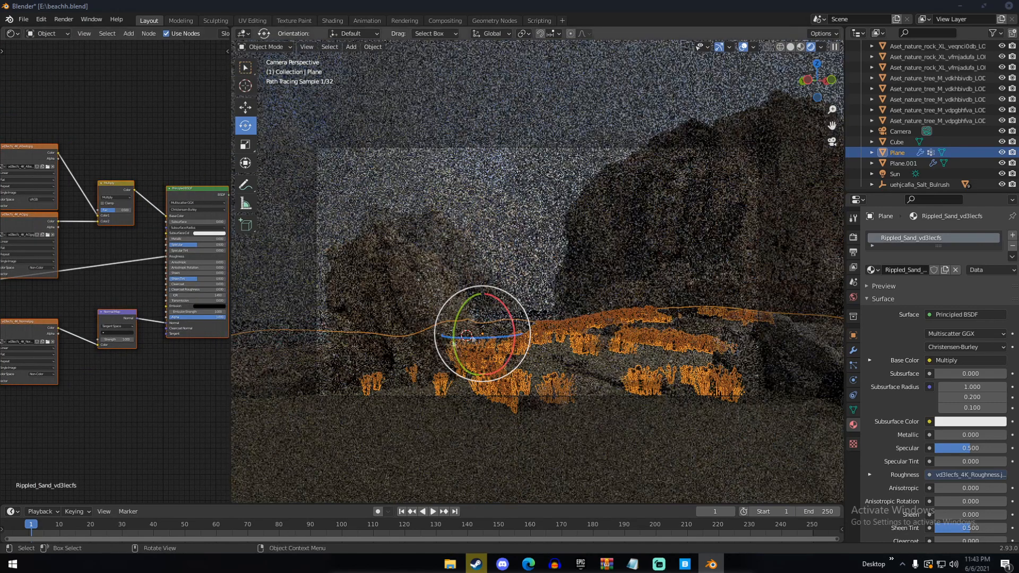
Select all objects in the scene and hide the viewport overlays
key("a")
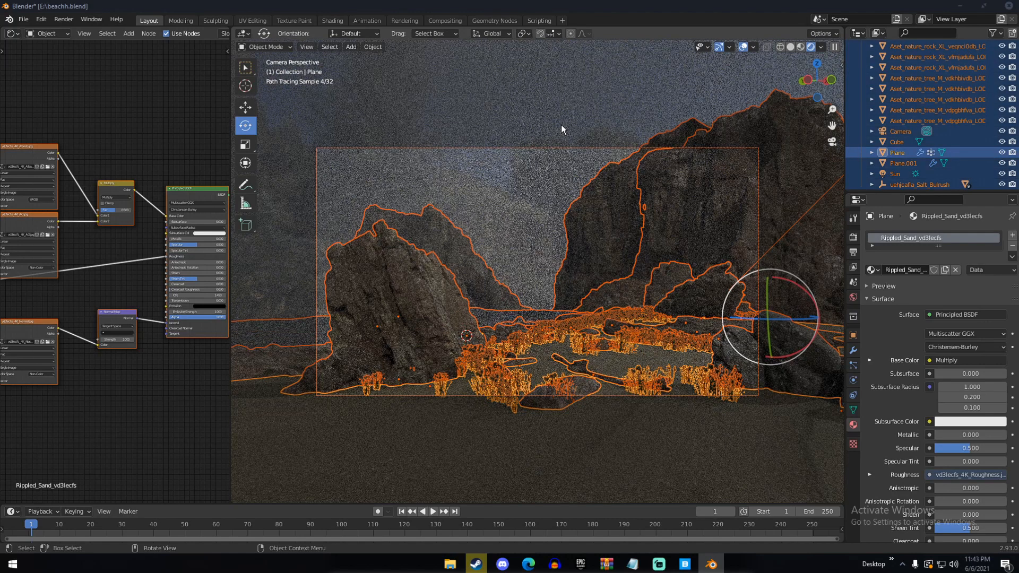
left_click(743, 47)
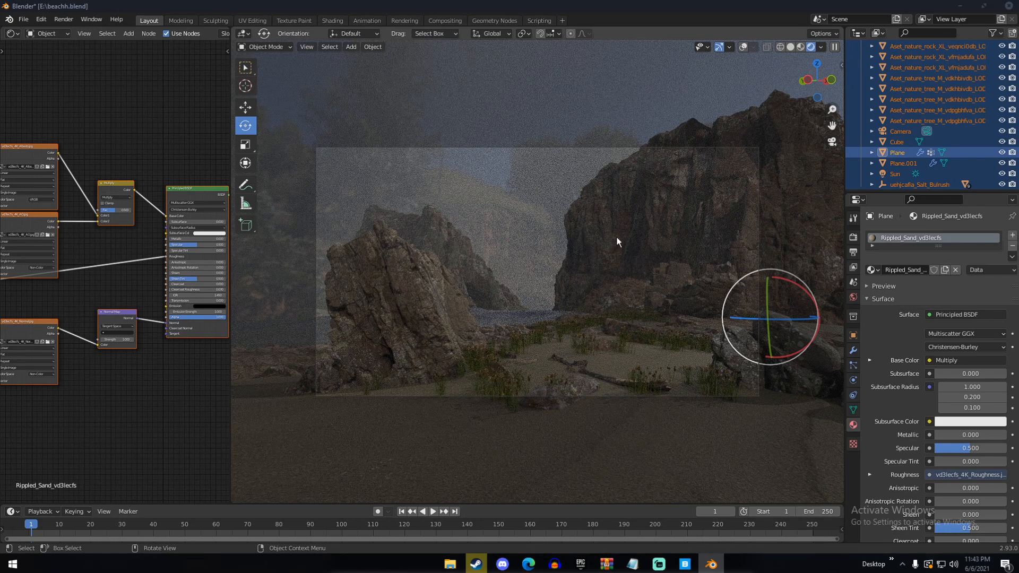
Try a strength of 10 on the Sun light and return it to 5
left_click(897, 177)
left_click(962, 305)
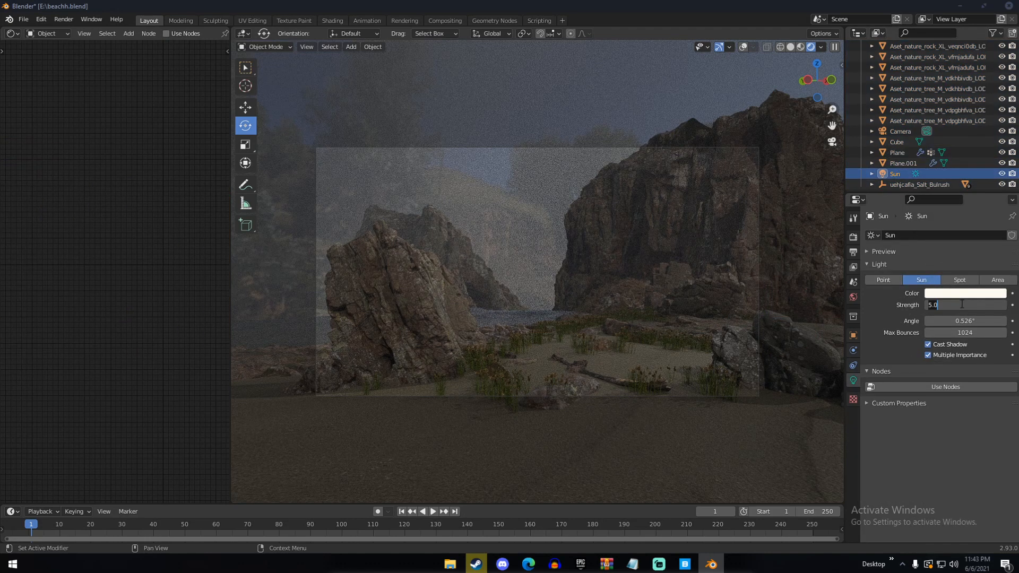
type("10")
key("Return")
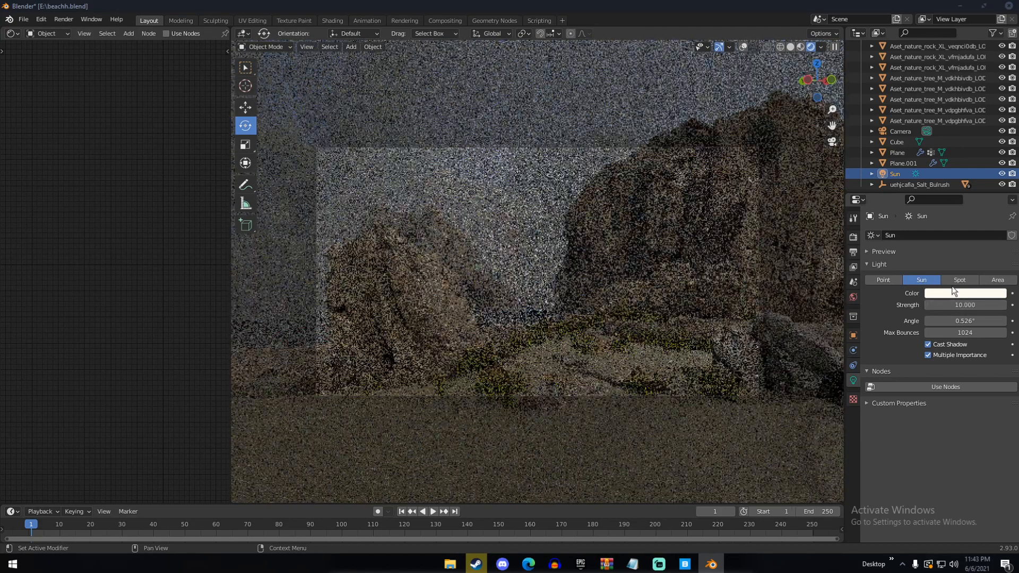
left_click(960, 305)
type("5")
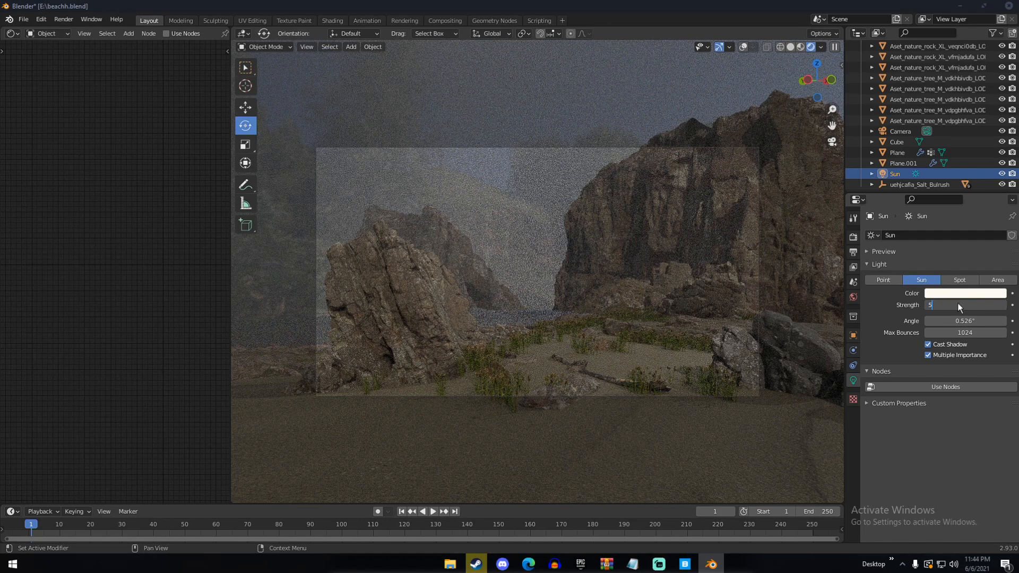
key("Return")
Try a Principled Volume density of 0.05 on the fog Cube's material and settle on 0.005
left_click(894, 145)
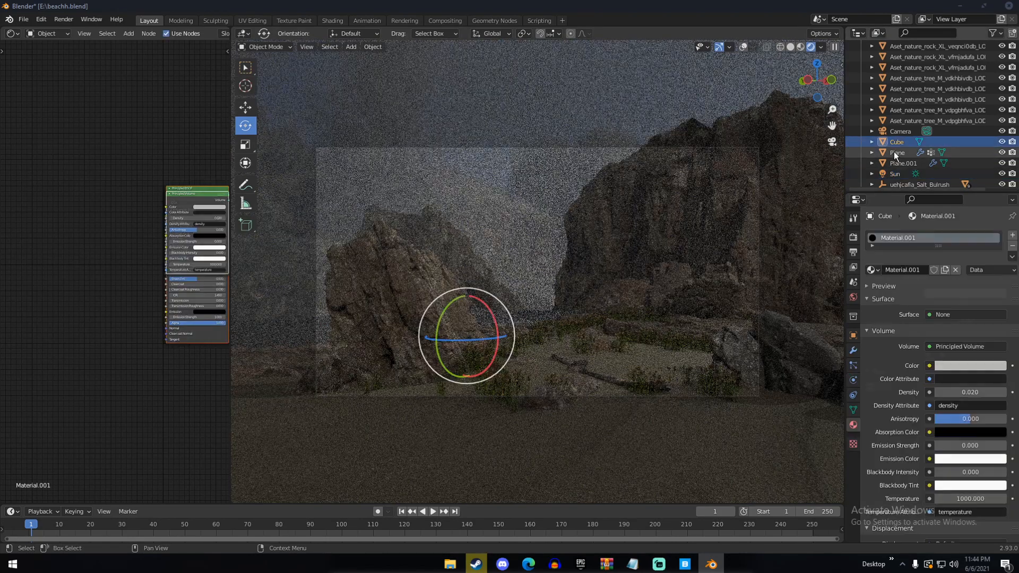
left_click(966, 389)
key("BackSpace")
key("BackSpace")
key("BackSpace")
key("BackSpace")
type(".05")
key("Return")
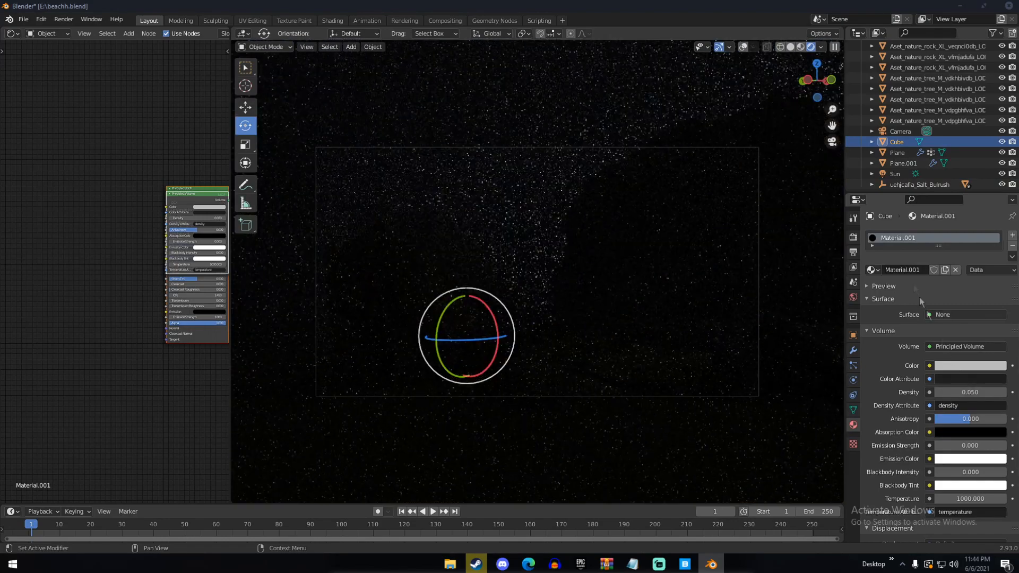
left_click(976, 396)
key("BackSpace")
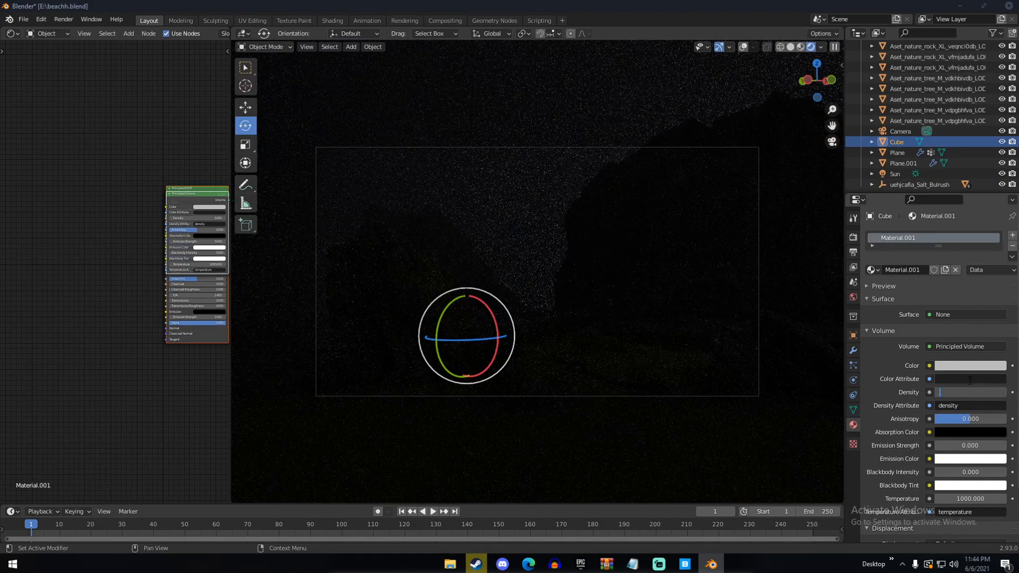
type(".005")
key("Return")
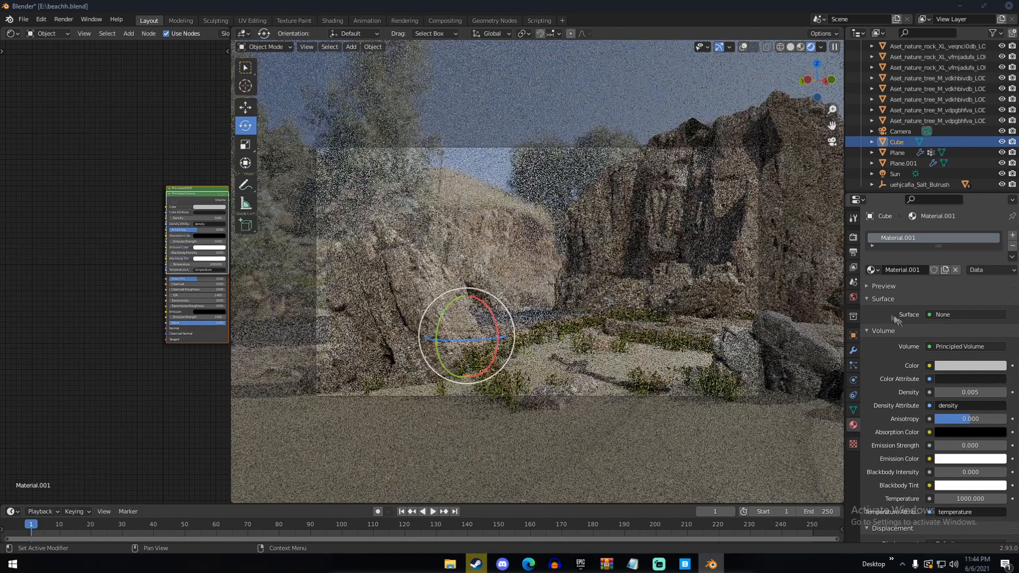
Deselect all scene objects and switch the viewport to solid shading
key("a")
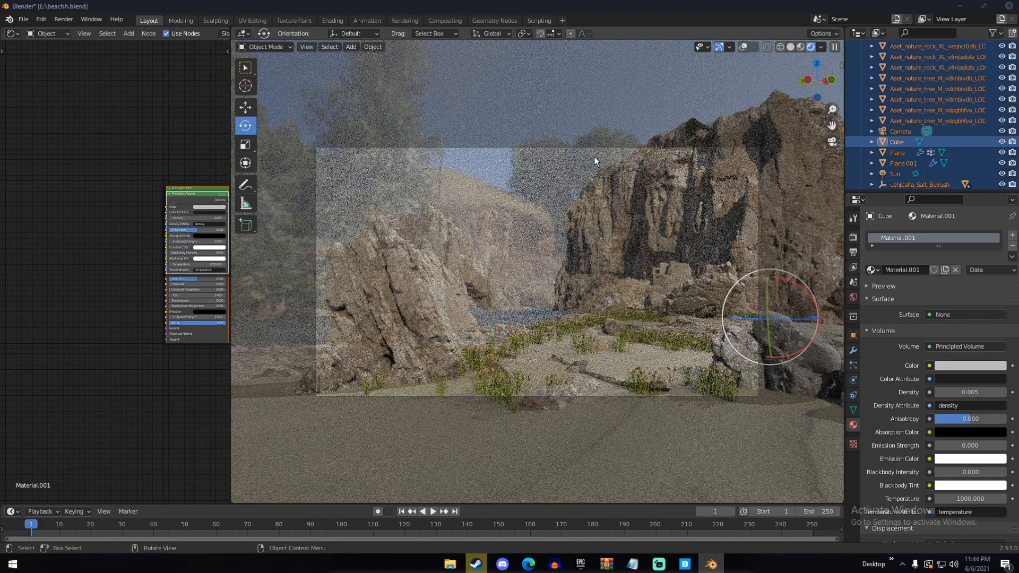
key("alt+a")
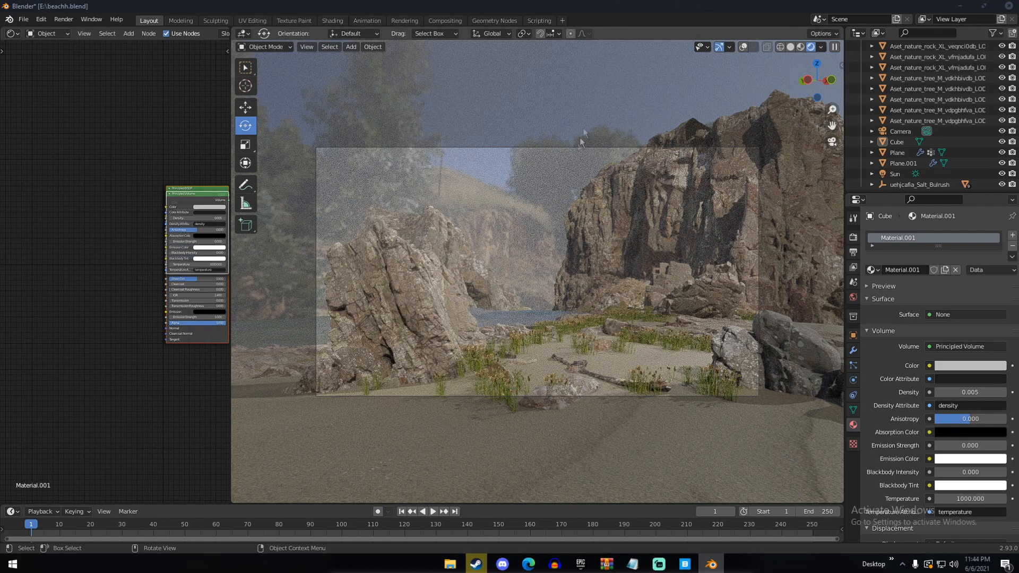
key("z")
left_click(701, 162)
middle_click_drag(652, 397, 634, 418)
Switch to Quixel Bridge, replace the Sand search with "rocks" and browse the resulting assets
left_click(685, 563)
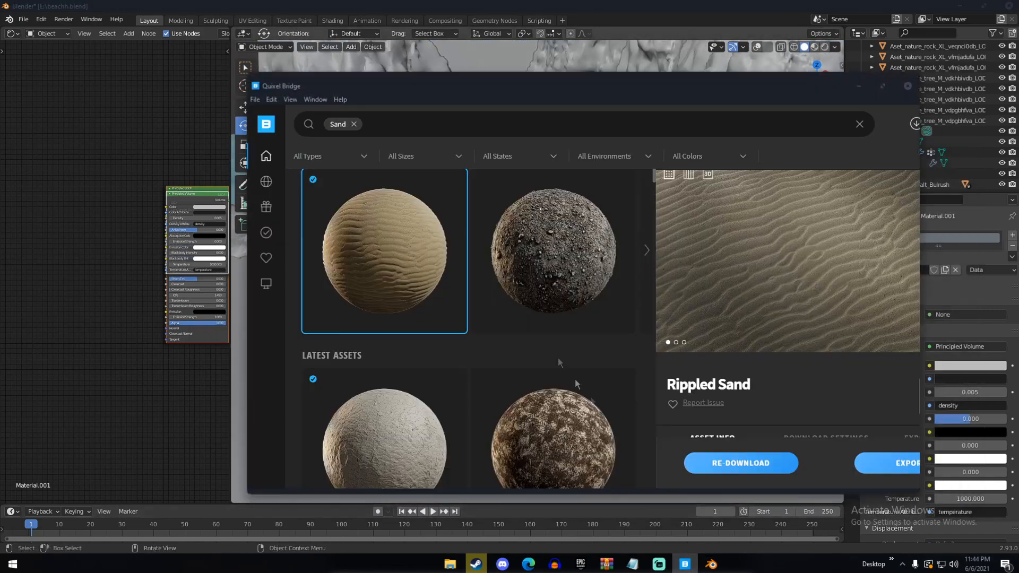
left_click(353, 124)
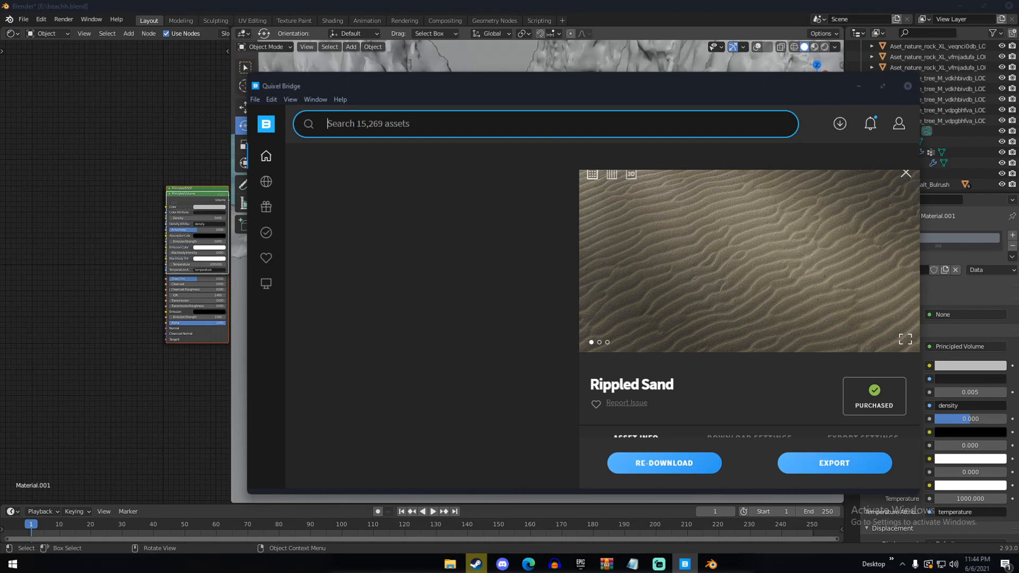
type("rocks")
key("Return")
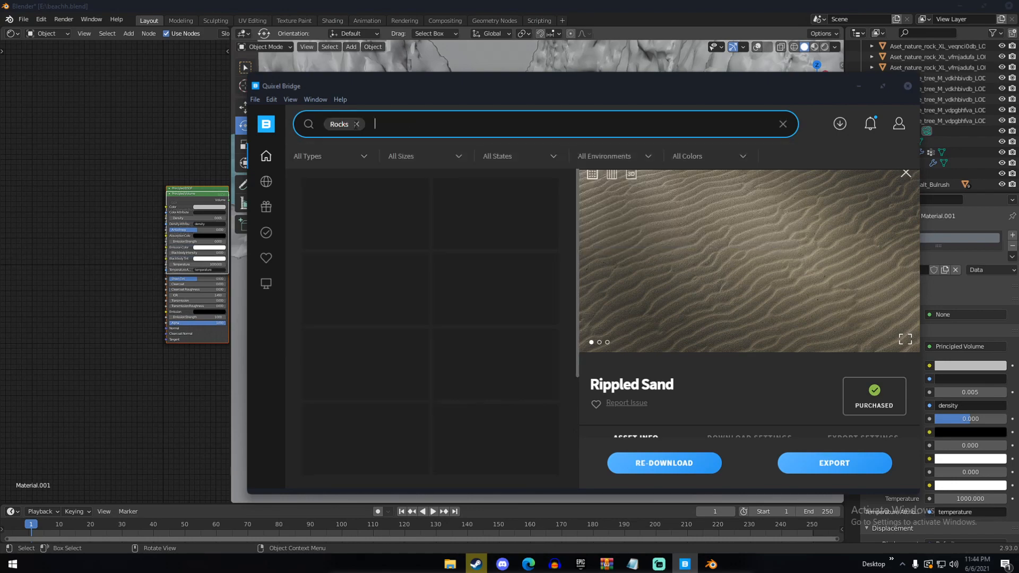
scroll(394, 271, "down", 3)
scroll(393, 277, "down", 15)
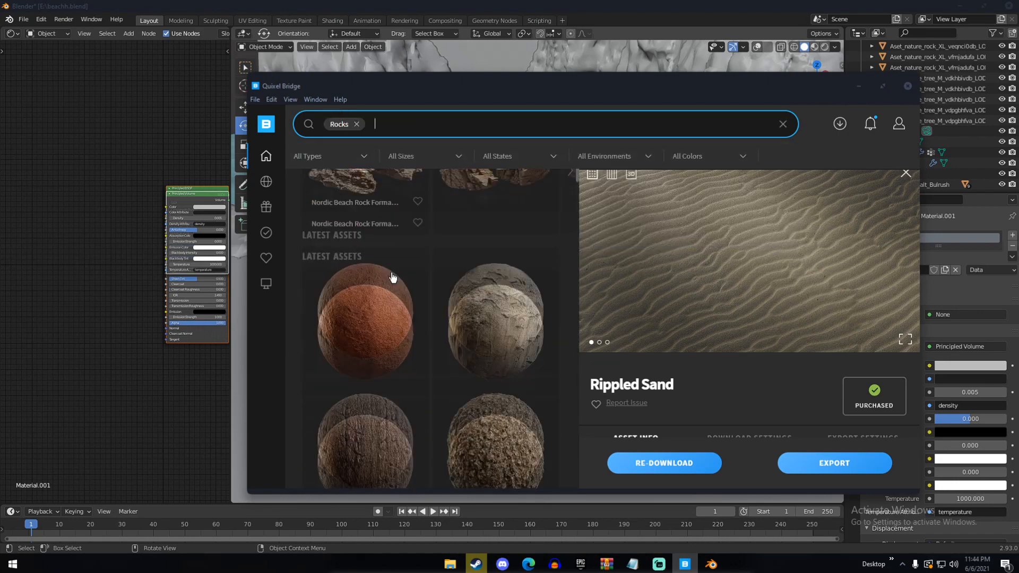
scroll(391, 277, "down", 8)
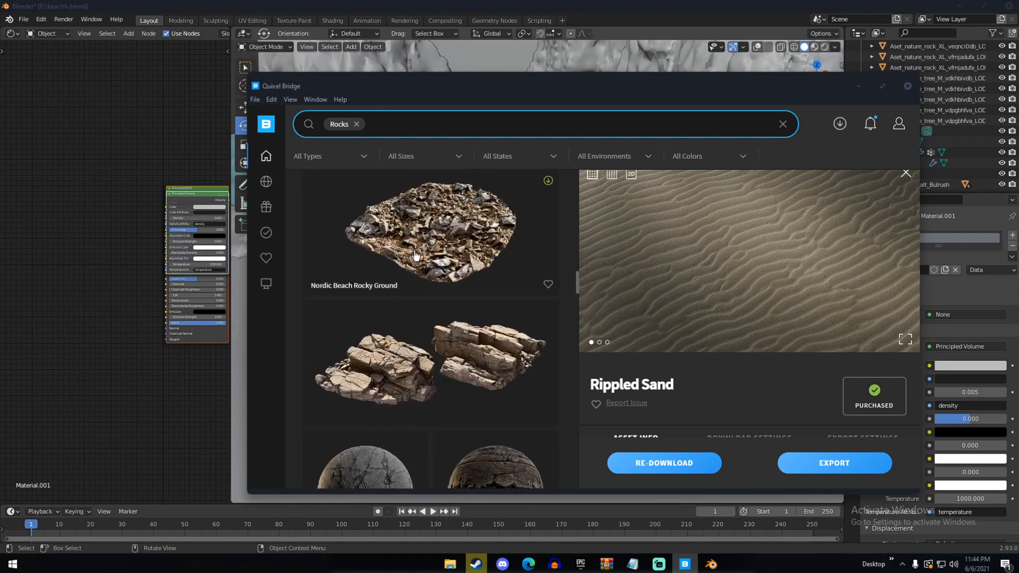
Download the Nordic Beach Rocky Ground asset and export it to Blender
left_click(413, 259)
left_click(748, 464)
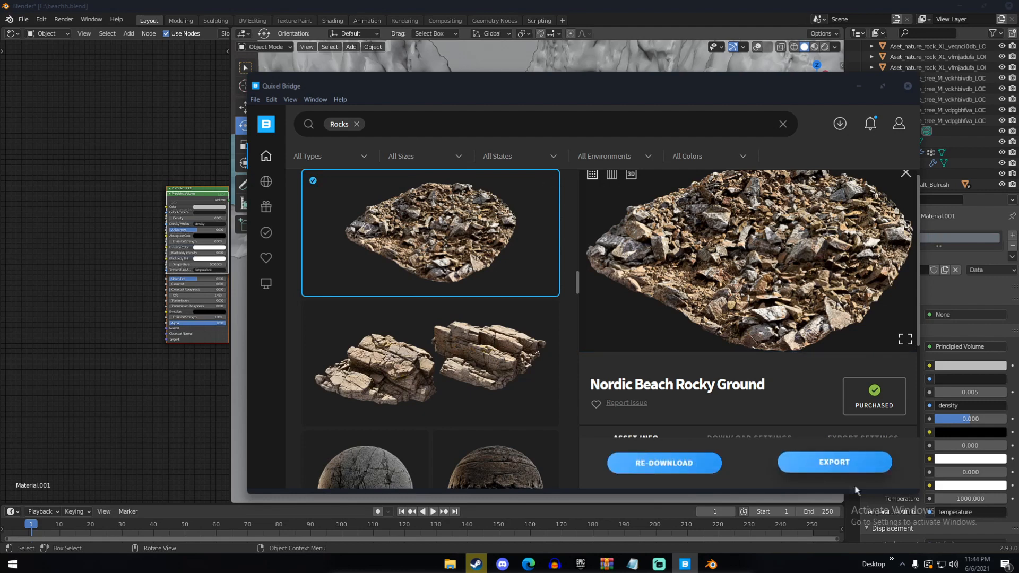
left_click(837, 460)
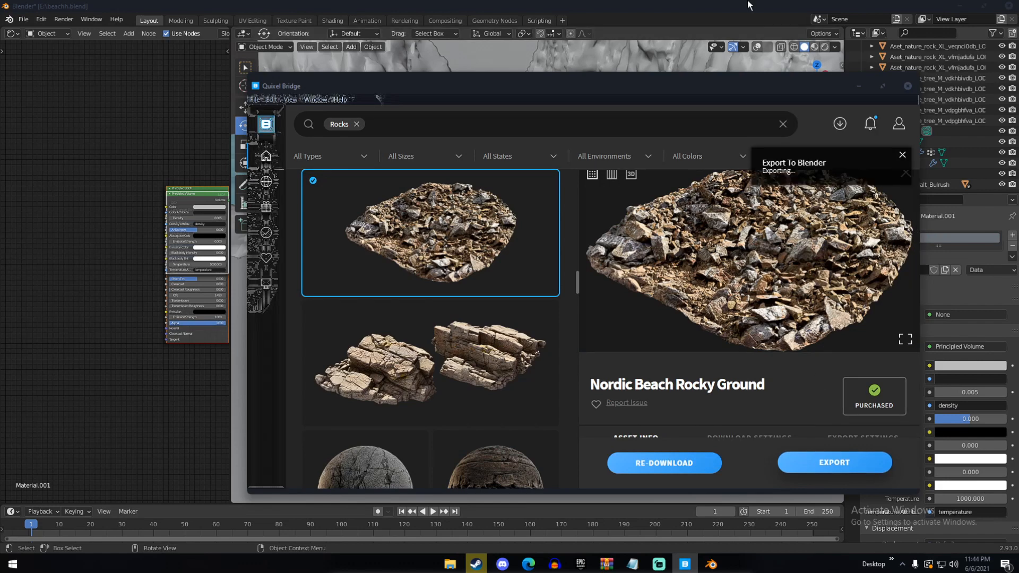
Switch back to Blender and move the imported rocky ground into place on the beach sand among the grass and driftwood
left_click(749, 5)
scroll(573, 186, "down", 3)
middle_click_drag(586, 139, 637, 180)
key("g")
left_click(536, 159)
scroll(448, 218, "down", 3)
key("g")
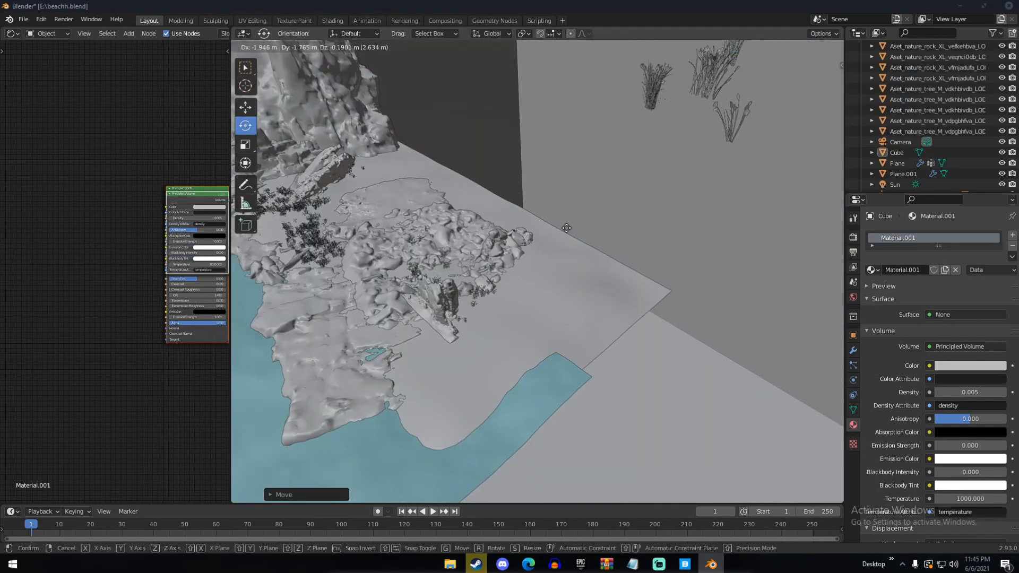
left_click(573, 233)
middle_click_drag(502, 227, 623, 200)
left_click_drag(440, 394, 420, 365)
key("g")
left_click(421, 363)
Show the viewport overlays and enter Edit Mode on the imported rocky ground with proportional editing enabled
key("Tab")
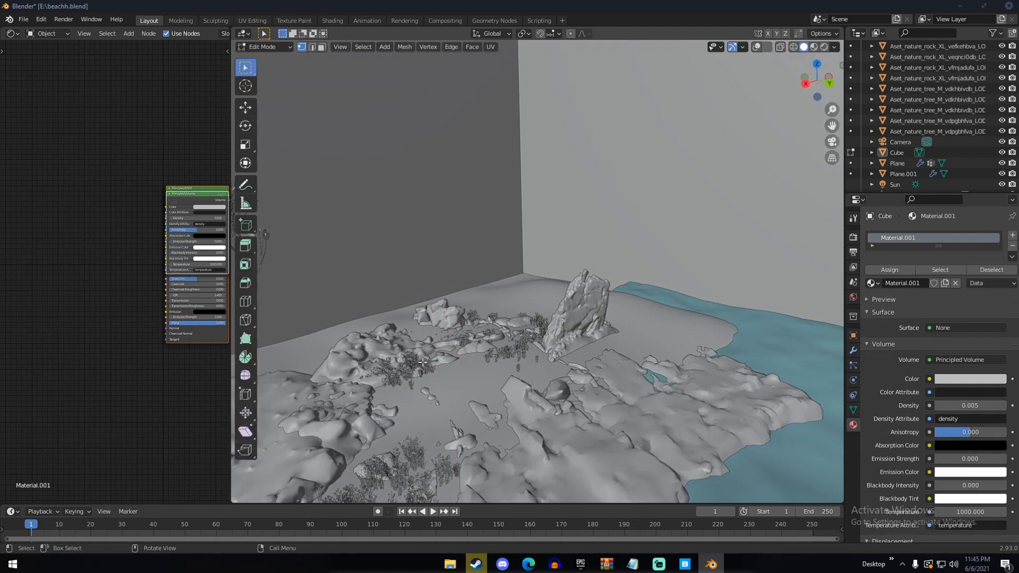
left_click(756, 47)
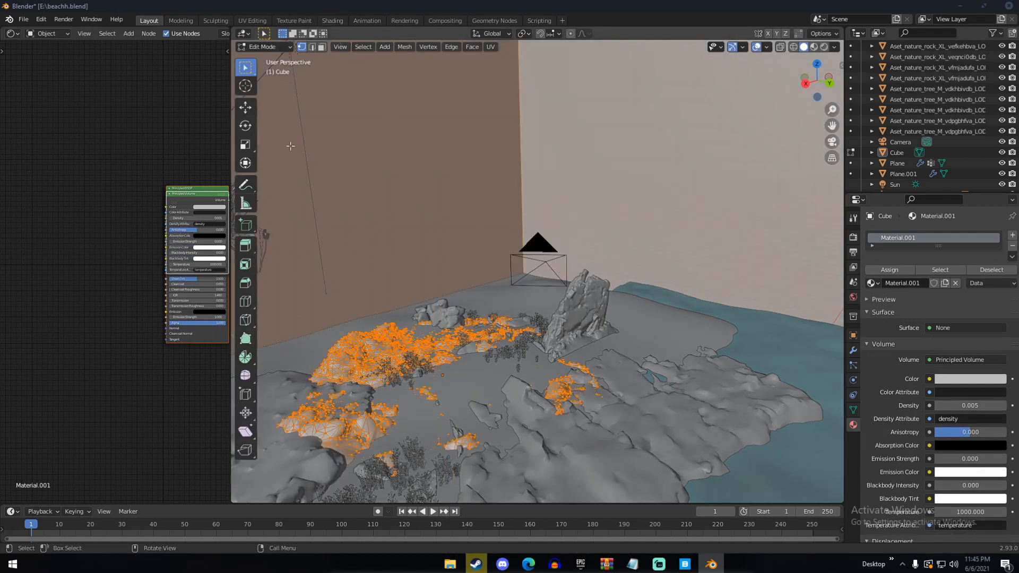
left_click(456, 392)
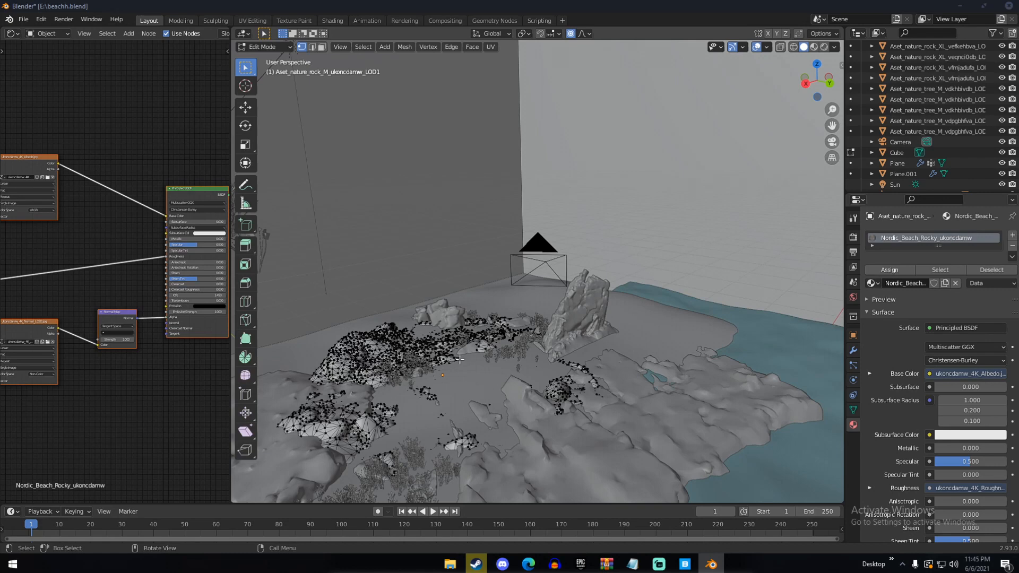
Pull part of the rocky ground mesh upward about 0.14 m with smooth proportional editing, size about 1.77, and leave Edit Mode
key("g")
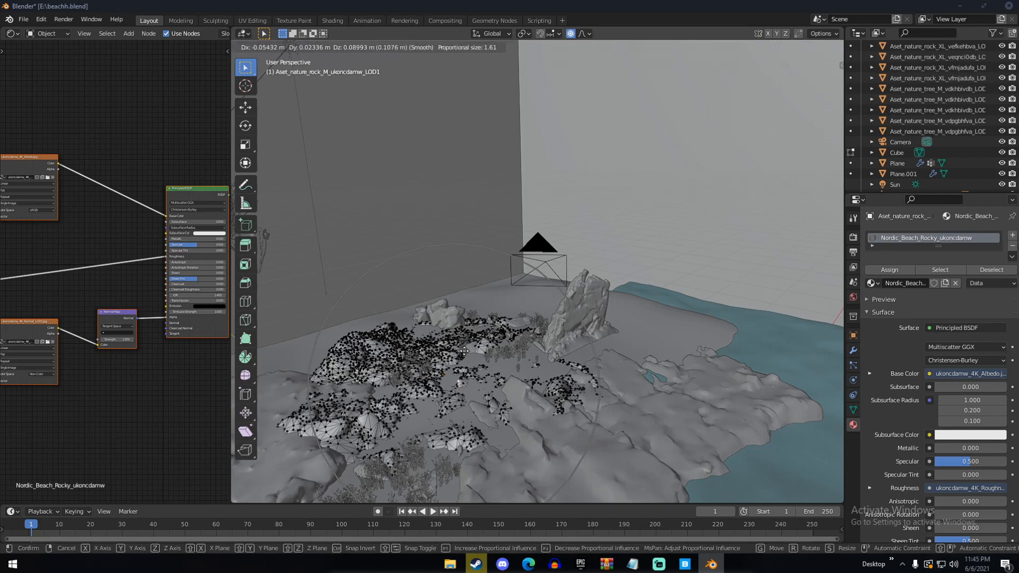
scroll(465, 349, "down", 1)
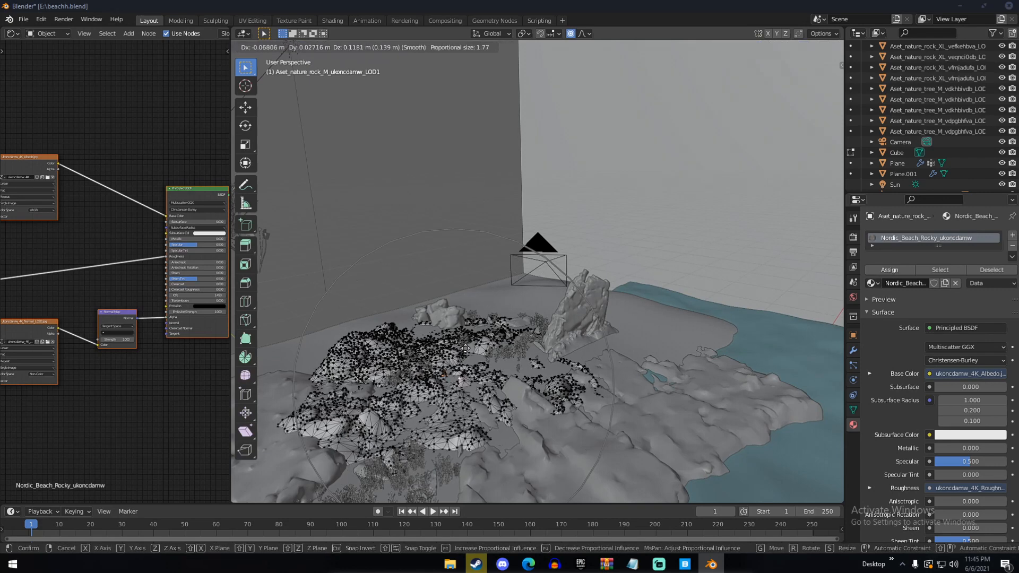
left_click(465, 349)
middle_click_drag(464, 349, 686, 361)
key("Tab")
Check the placement of the reshaped rocky ground through the camera and from around the beach
scroll(684, 360, "up", 4)
key("KP_0")
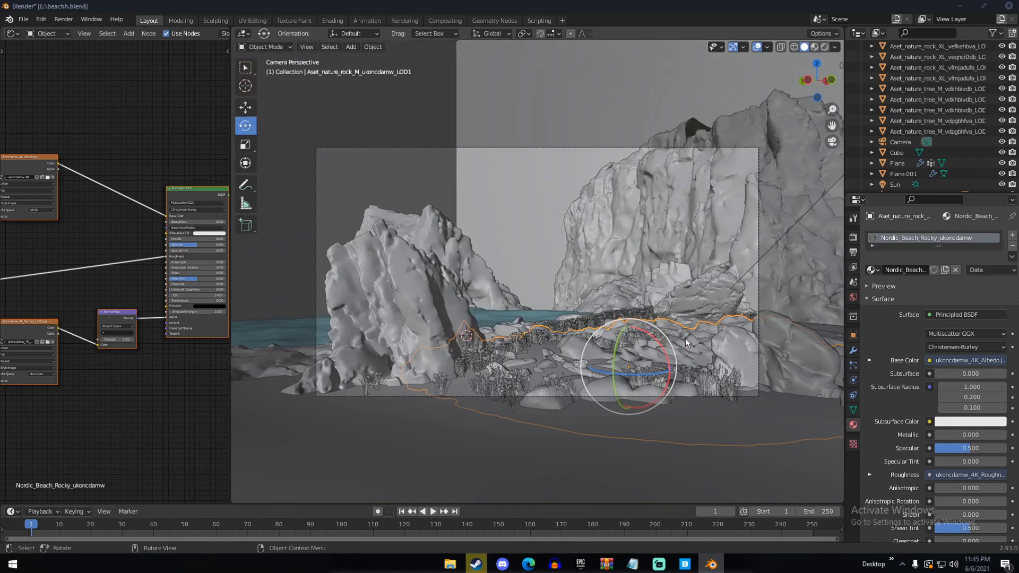
key("g")
right_click(686, 339)
middle_click_drag(686, 339, 597, 301)
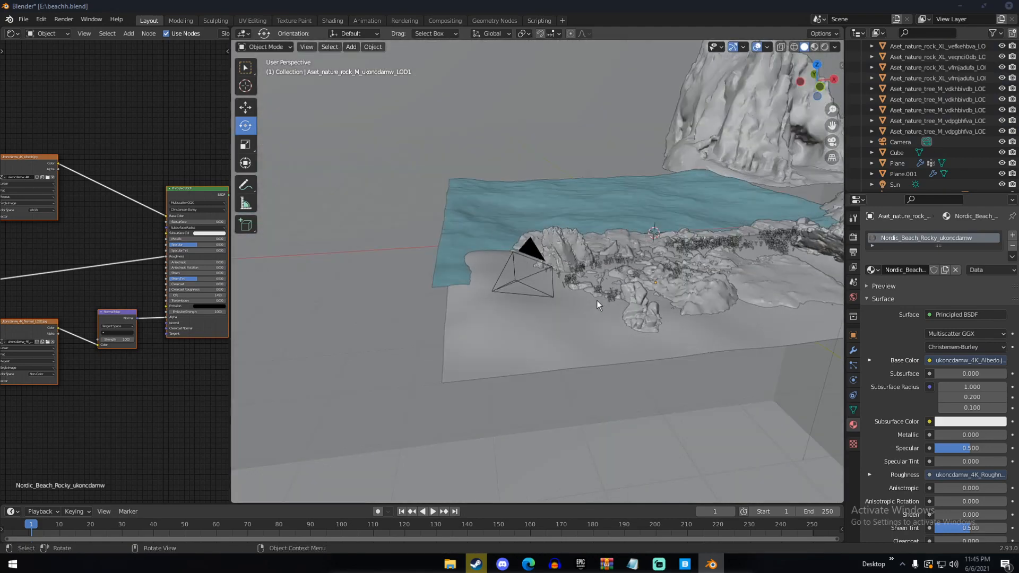
Select the sand plane, download and export Icelandic Rocky Ground from Quixel Bridge, and open the plane's list of materials
left_click(588, 311)
middle_click_drag(588, 311, 711, 371)
left_click(684, 563)
scroll(521, 349, "down", 8)
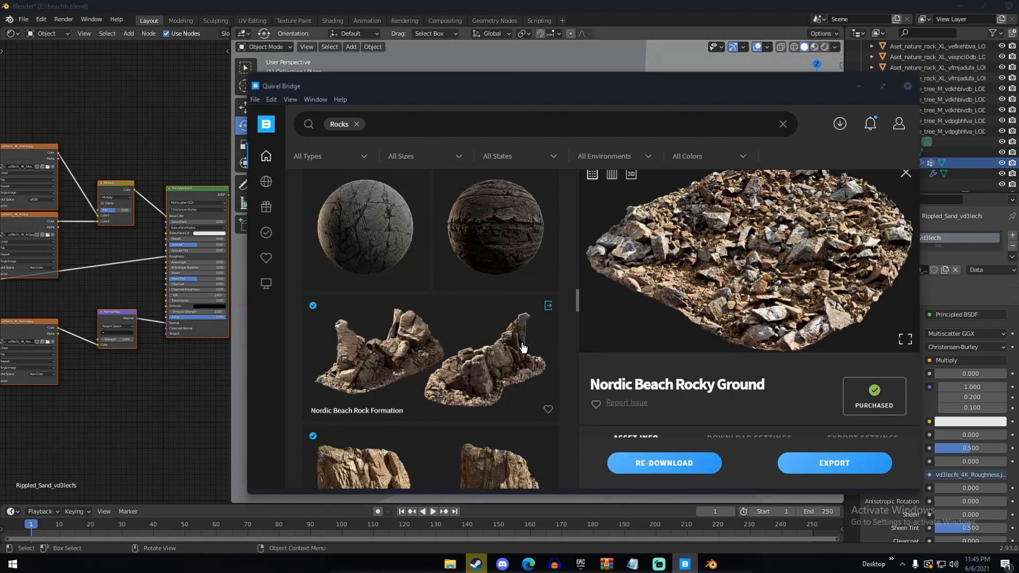
scroll(520, 349, "down", 4)
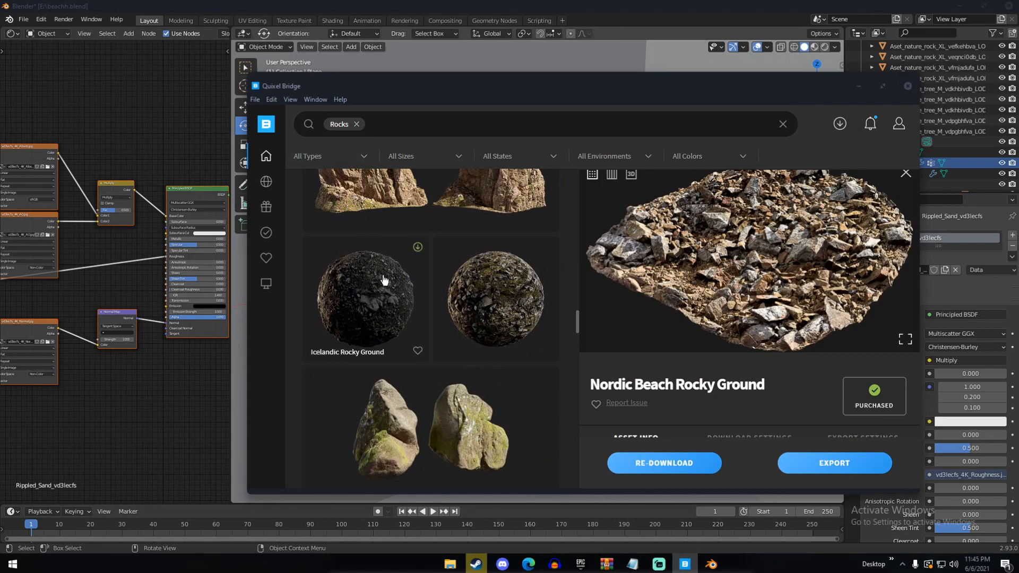
left_click(384, 279)
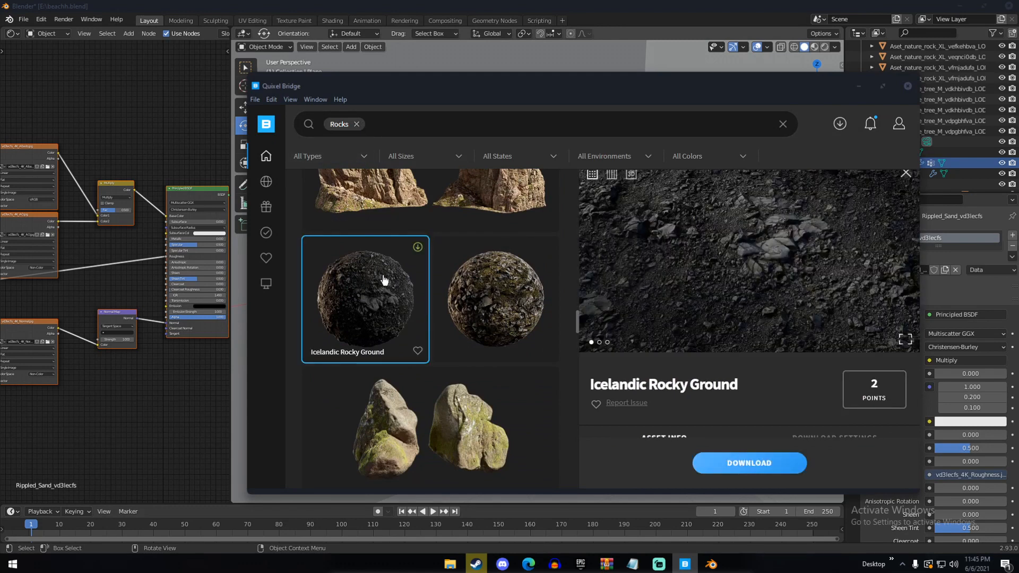
left_click(753, 460)
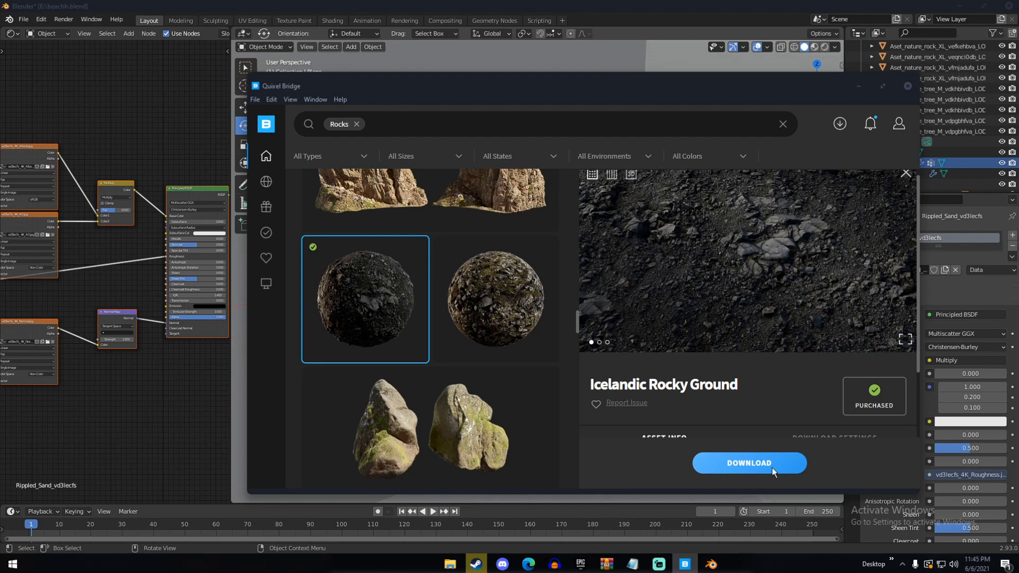
left_click(812, 460)
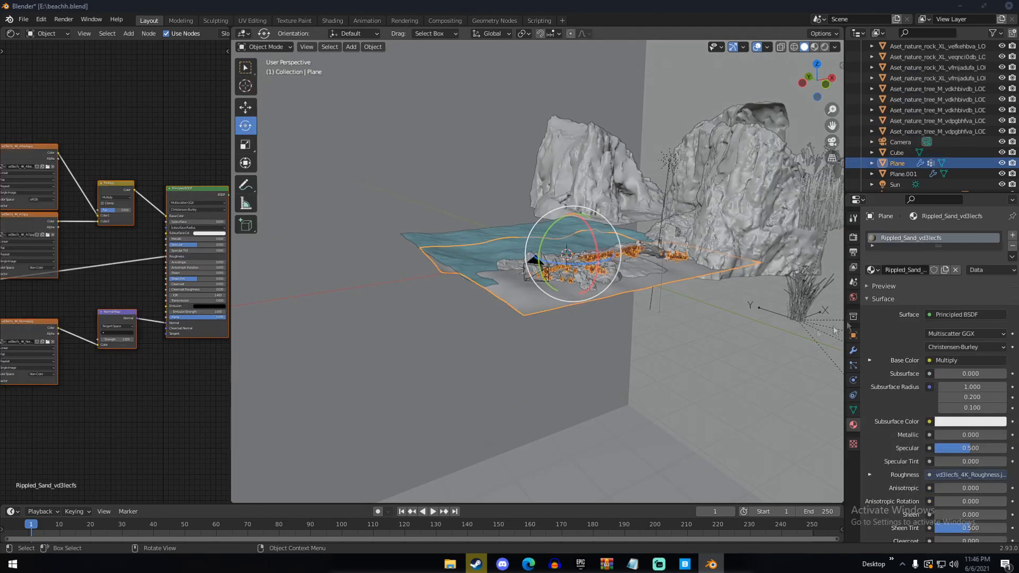
left_click(872, 271)
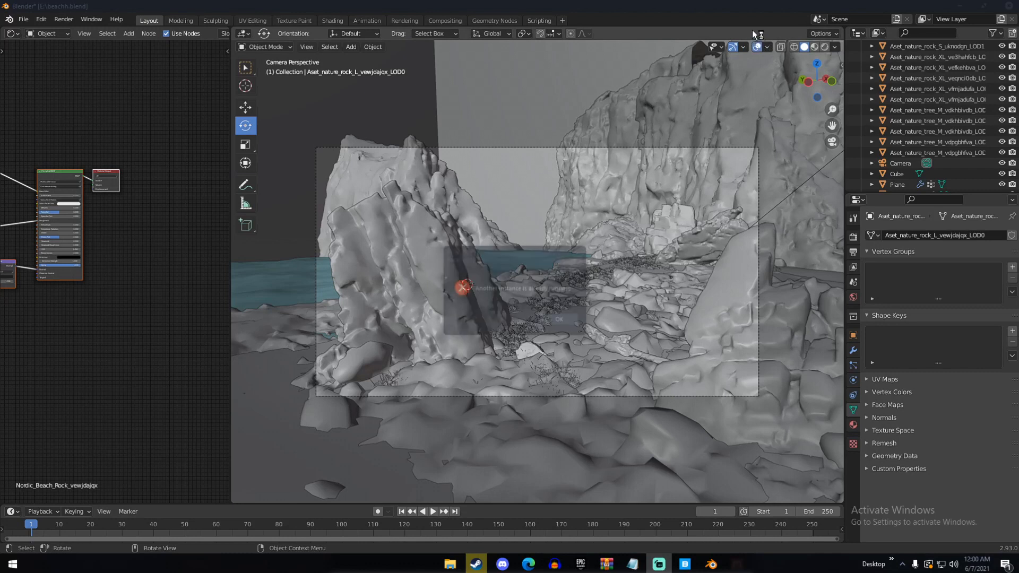
Dismiss the message dialog and close the Quixel Bridge window
left_click(557, 318)
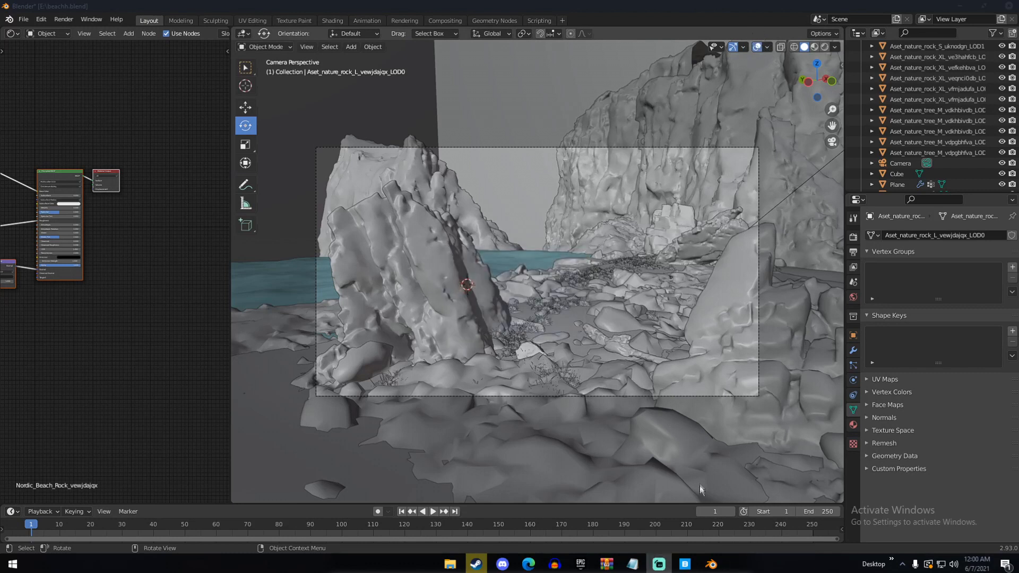
left_click(684, 564)
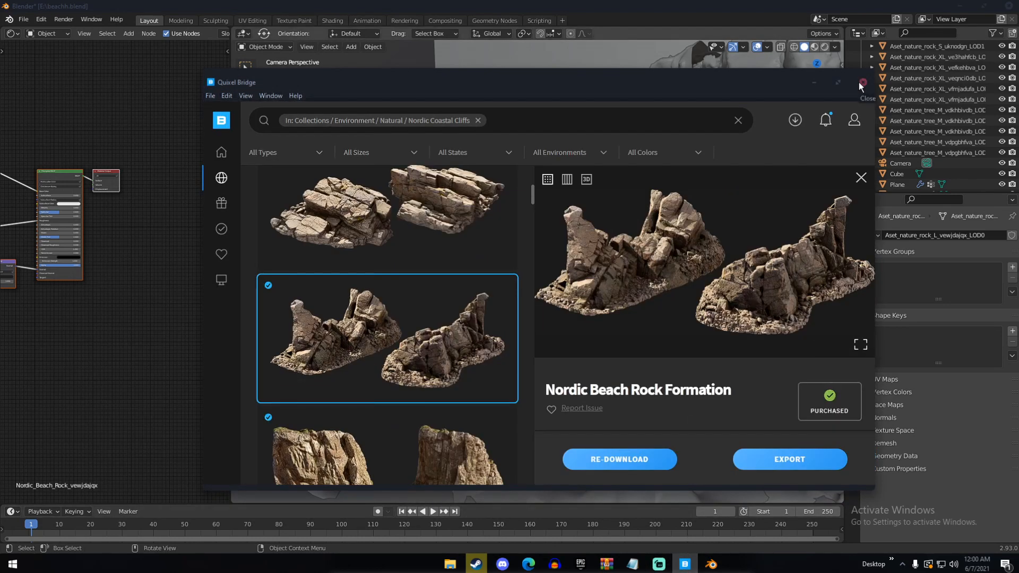
left_click(858, 82)
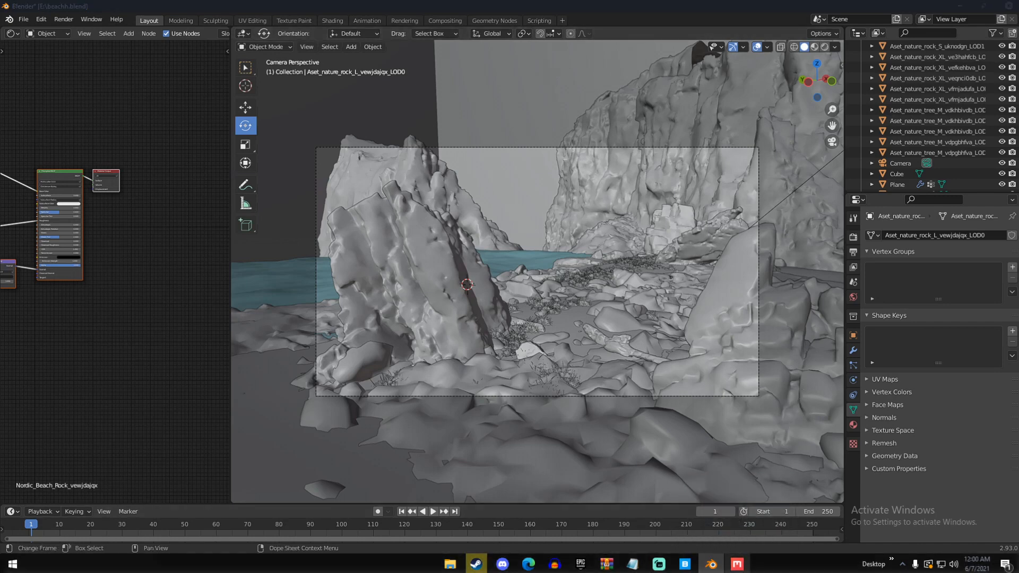
Switch to Quixel Mixer and choose to sign in with an Epic Games account
left_click(743, 557)
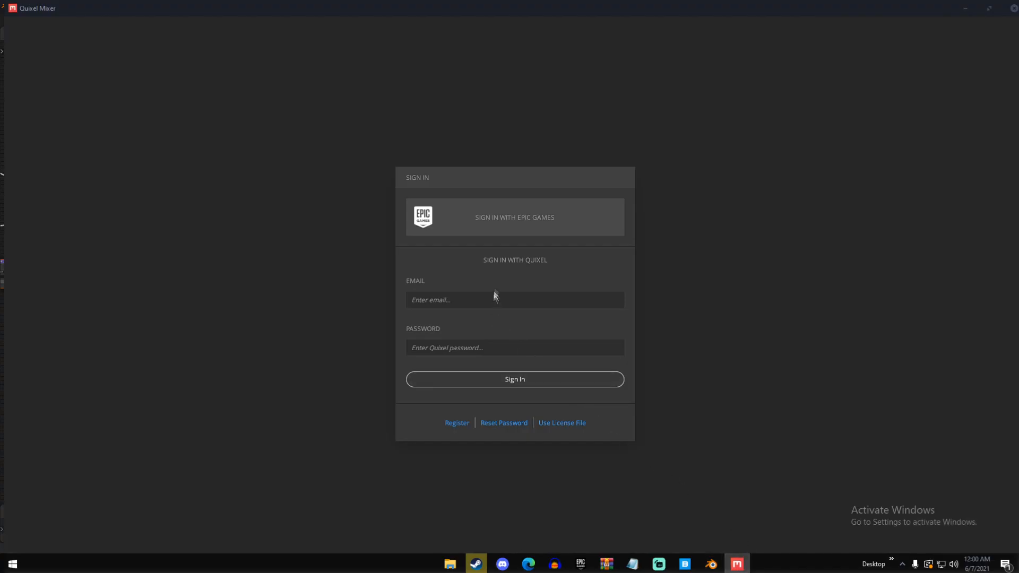
left_click(509, 216)
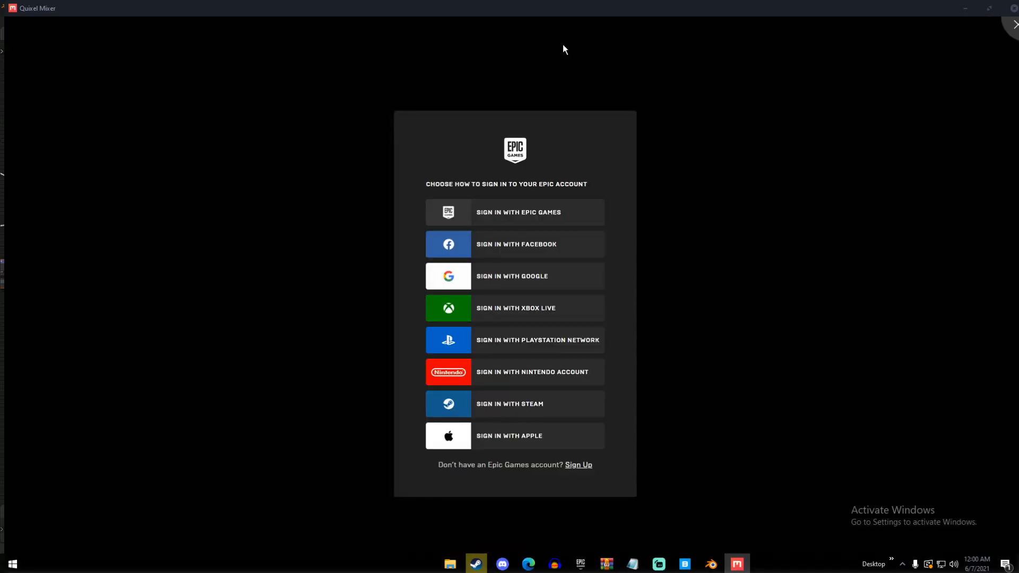
left_click(534, 210)
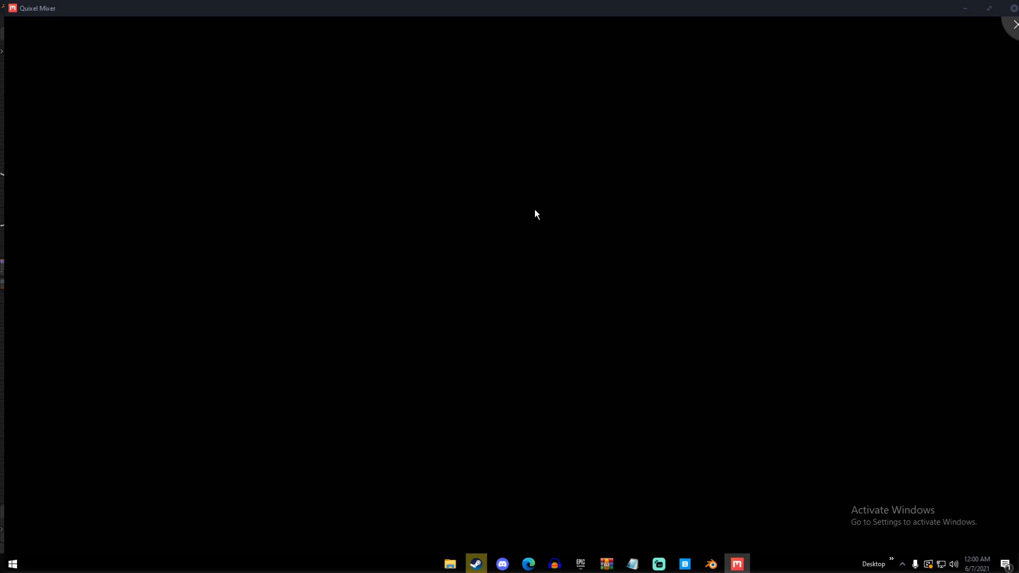
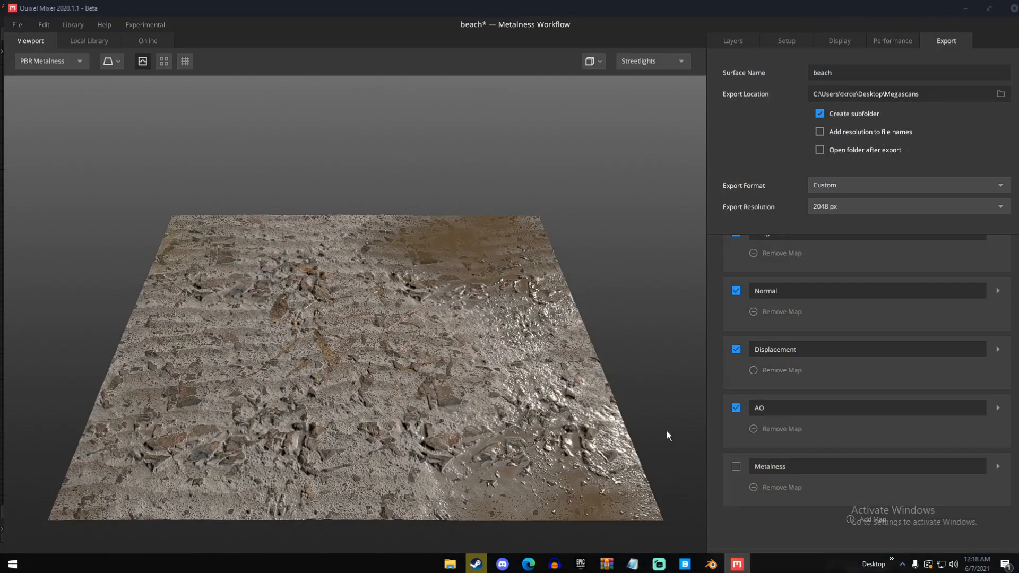
Examine the beach surface mix in the viewport, both close up and from a distance
scroll(405, 349, "up", 5)
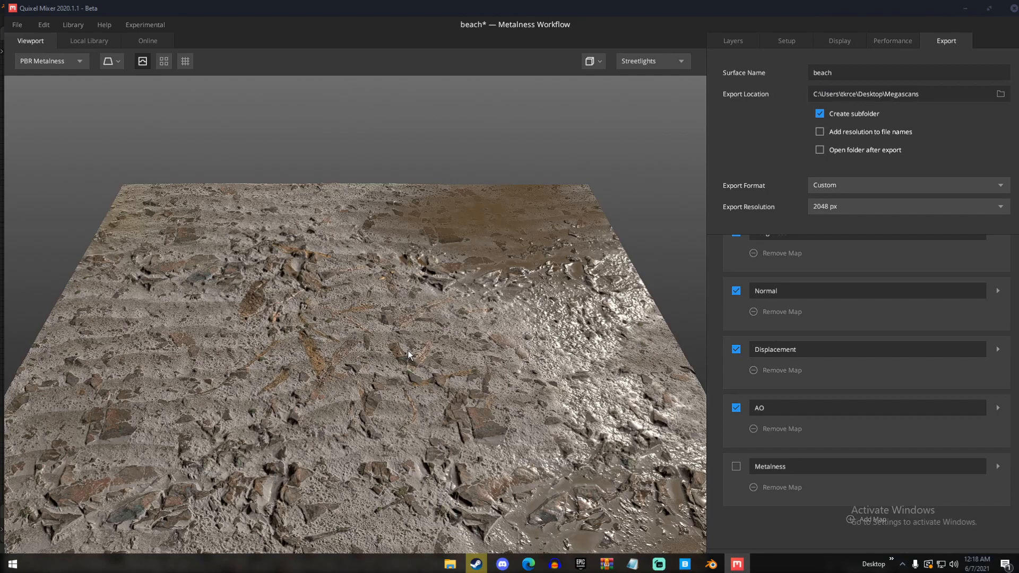
scroll(410, 355, "down", 2)
scroll(405, 358, "up", 5)
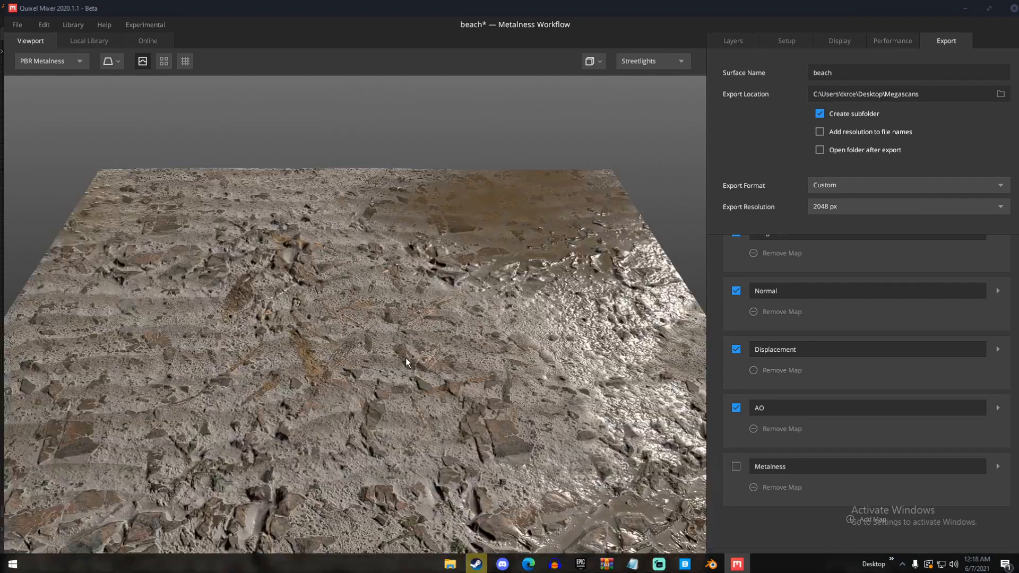
scroll(405, 359, "down", 5)
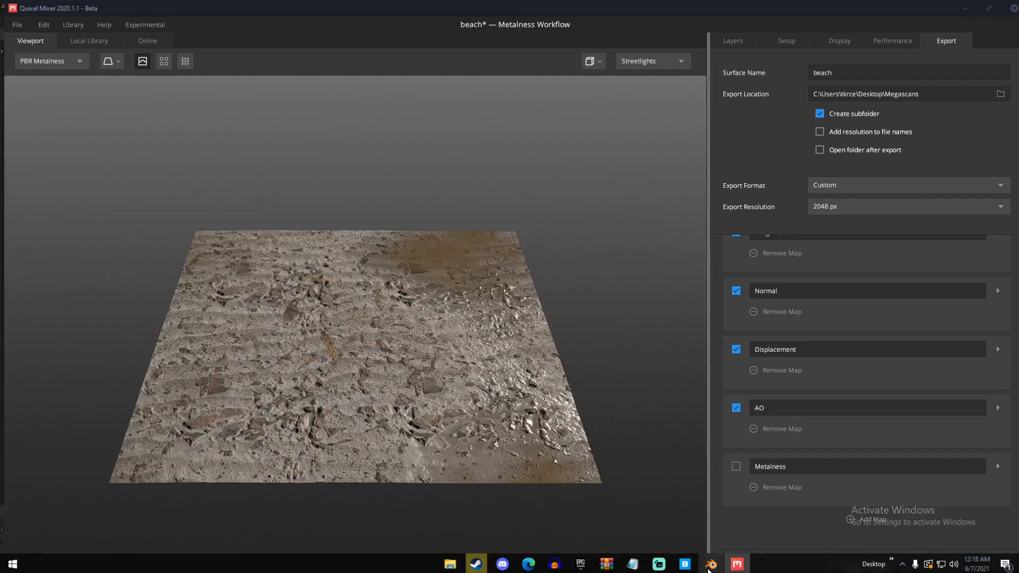
mouse_move(710, 566)
scroll(530, 434, "up", 5)
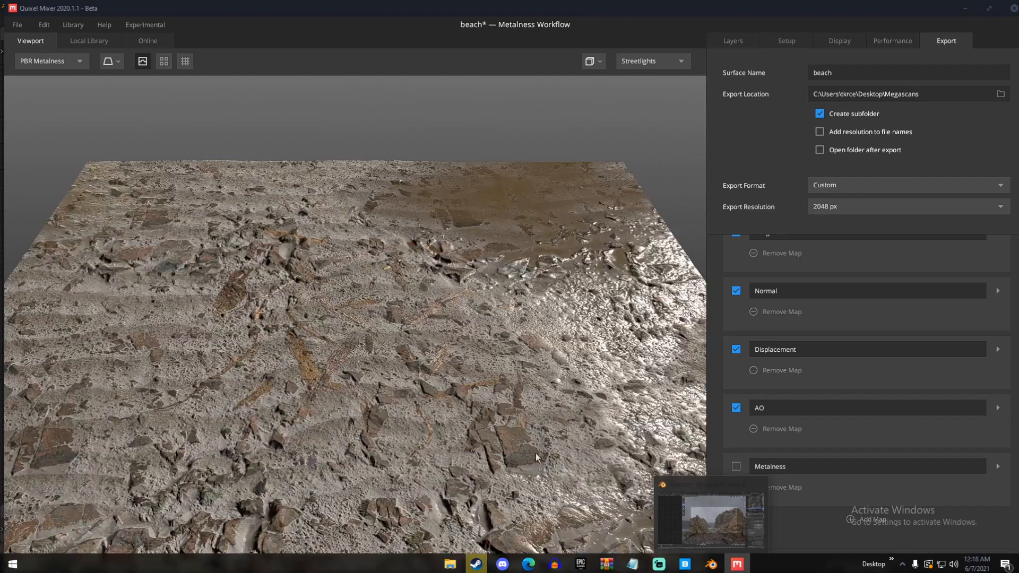
scroll(531, 434, "down", 4)
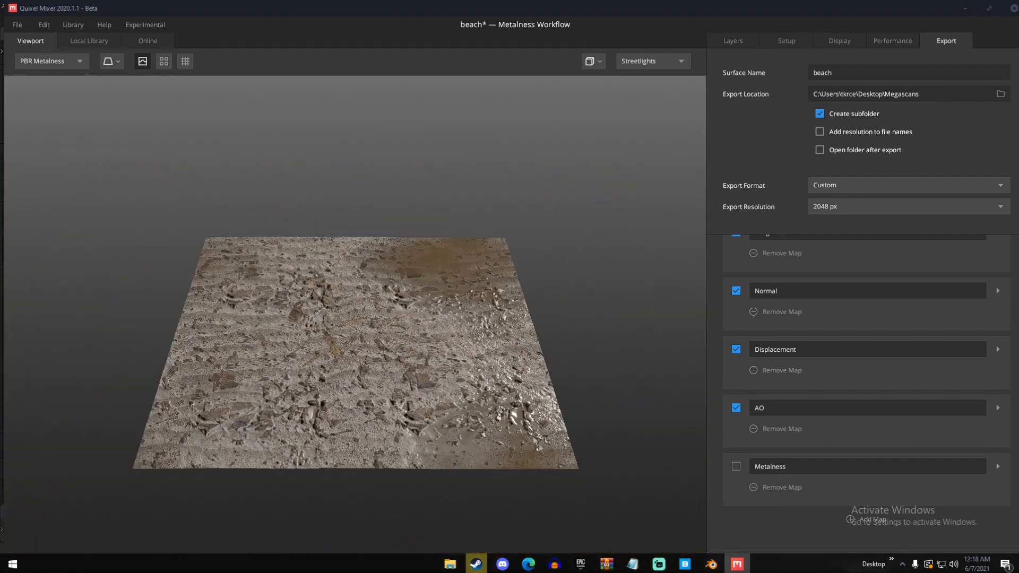
Switch to Blender, change the view to solid shading and move the Nordic Beach Rocky ground toward the camera in two moves
left_click(710, 564)
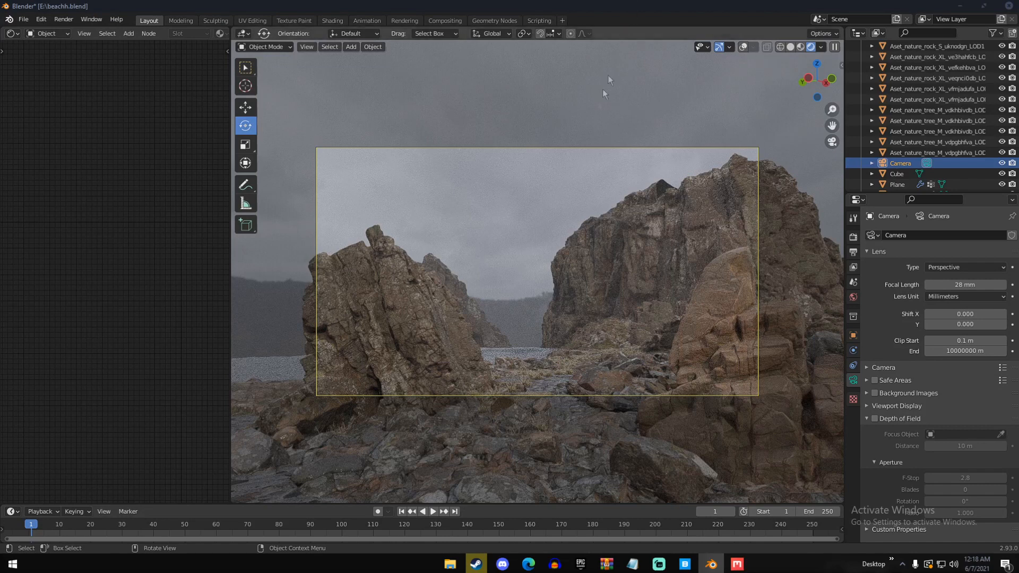
key("z")
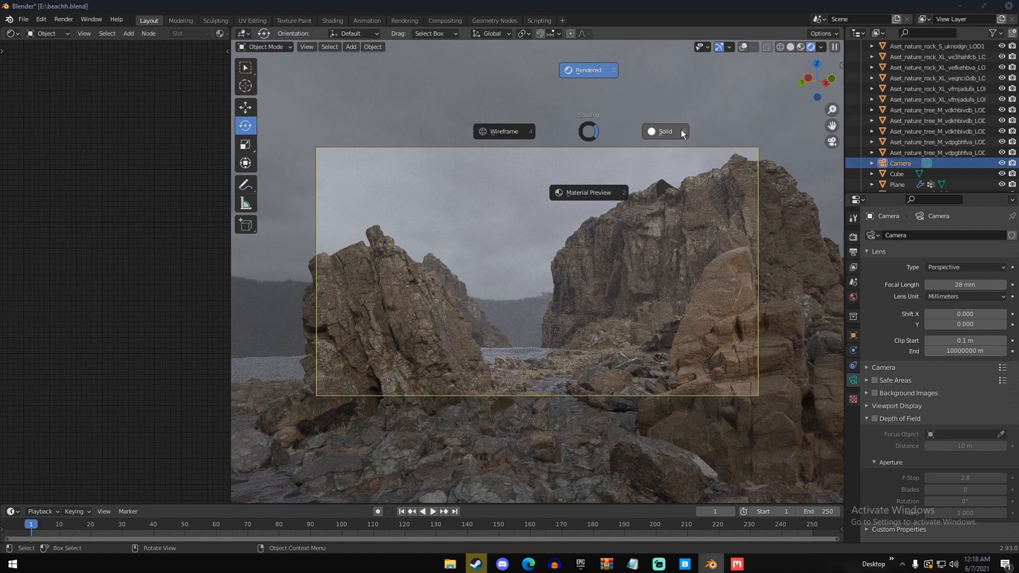
left_click(685, 132)
mouse_move(425, 239)
middle_mouse_down()
mouse_move(503, 313)
mouse_move(562, 318)
mouse_move(686, 267)
middle_mouse_up()
left_click(522, 338)
key("g")
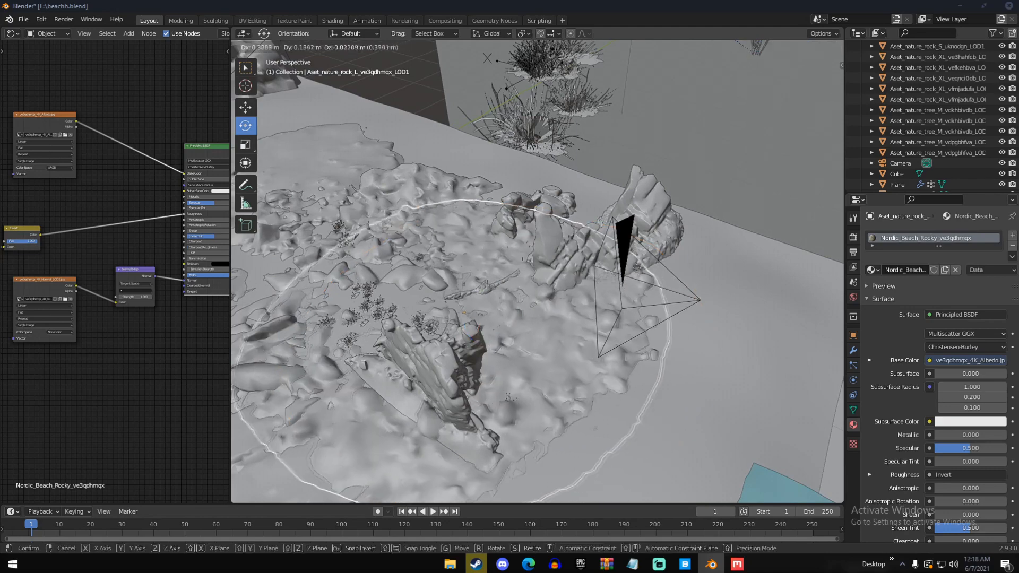
left_click(588, 279)
middle_click_drag(588, 278, 682, 259)
key("g")
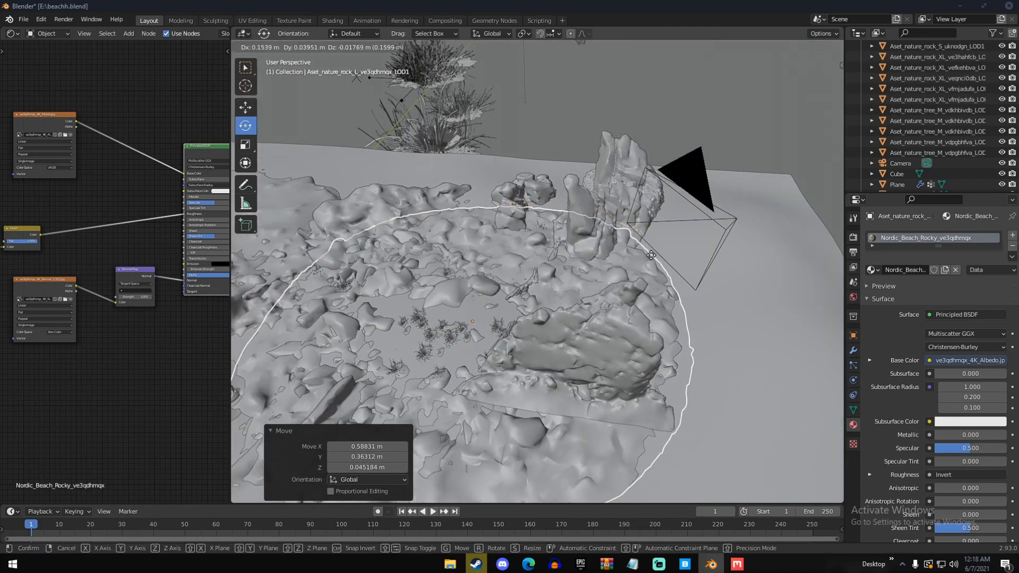
left_click(608, 268)
Adjust the rocky ground's mesh in Edit Mode by moving part of it with proportional editing on, and return to Object Mode
key("Tab")
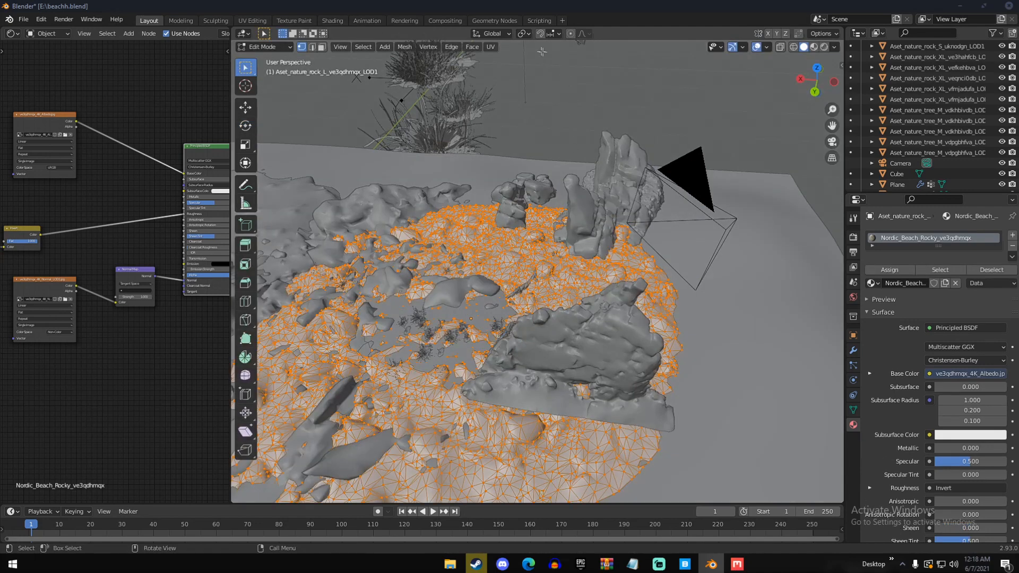
left_click(571, 34)
key("g")
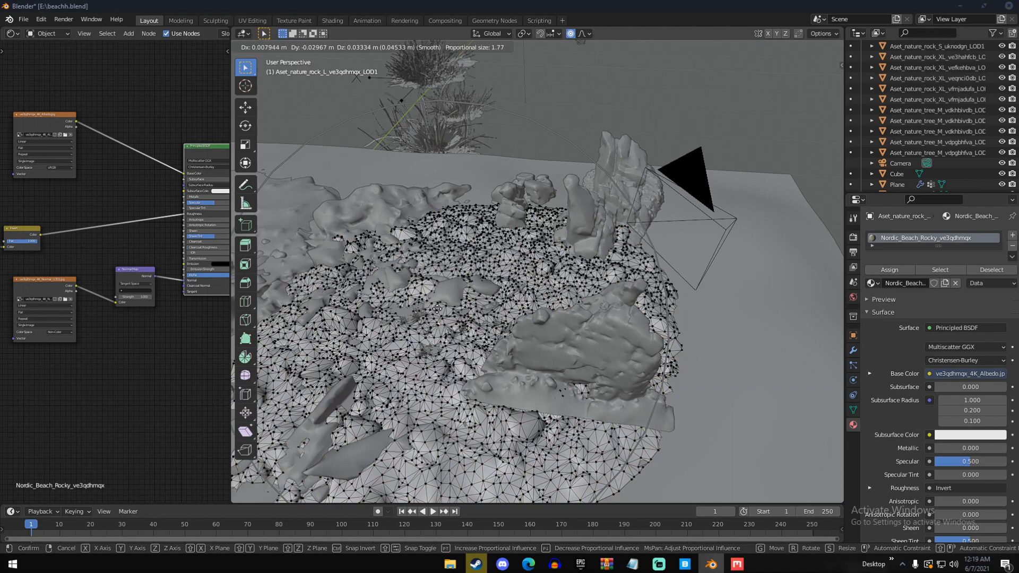
left_click(437, 309)
key("Tab")
Nudge the rocky ground's position while looking through the camera and clear the selection
middle_click_drag(439, 309, 457, 281)
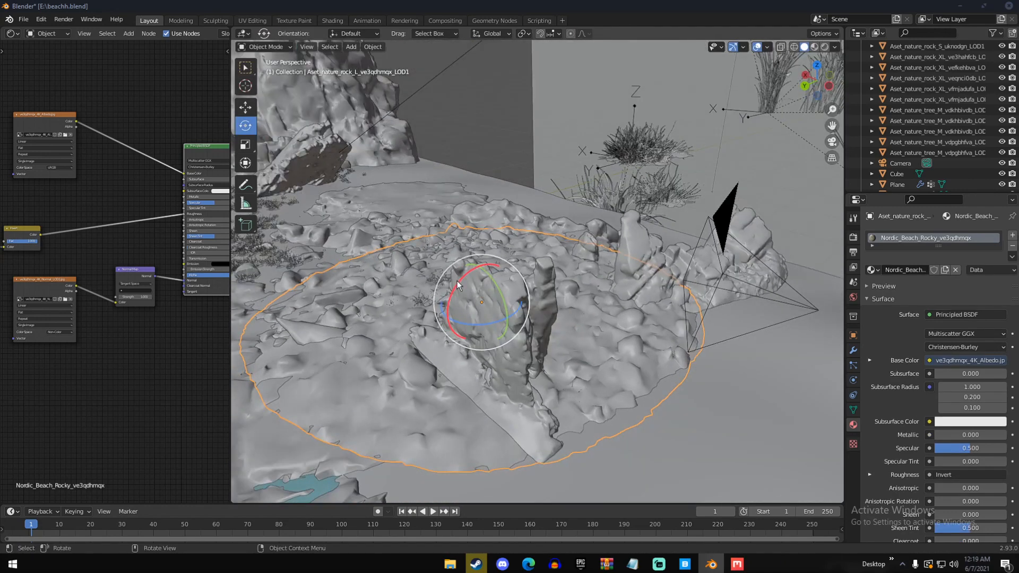
key("KP_0")
key("g")
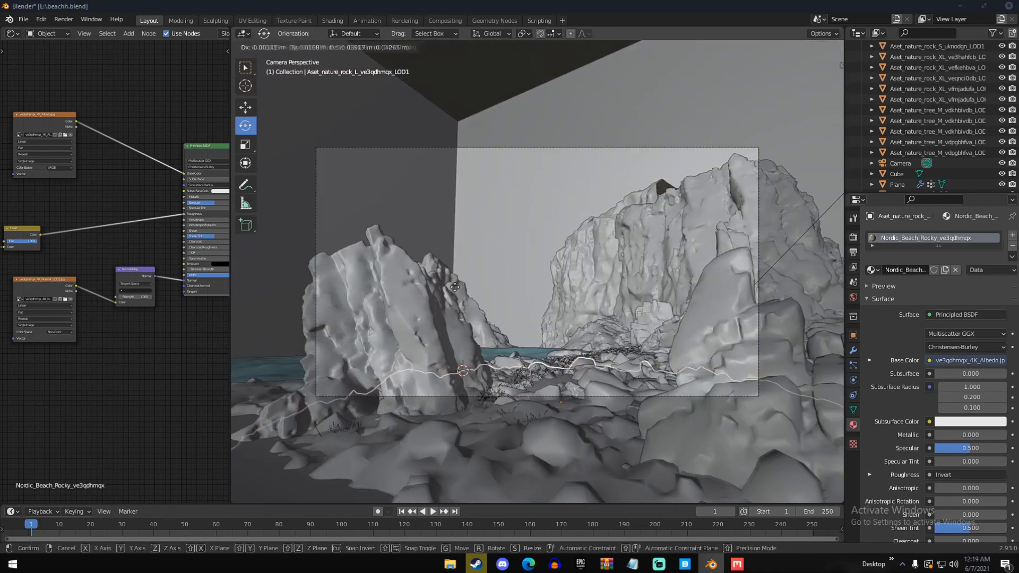
left_click(452, 284)
key("a")
key("a")
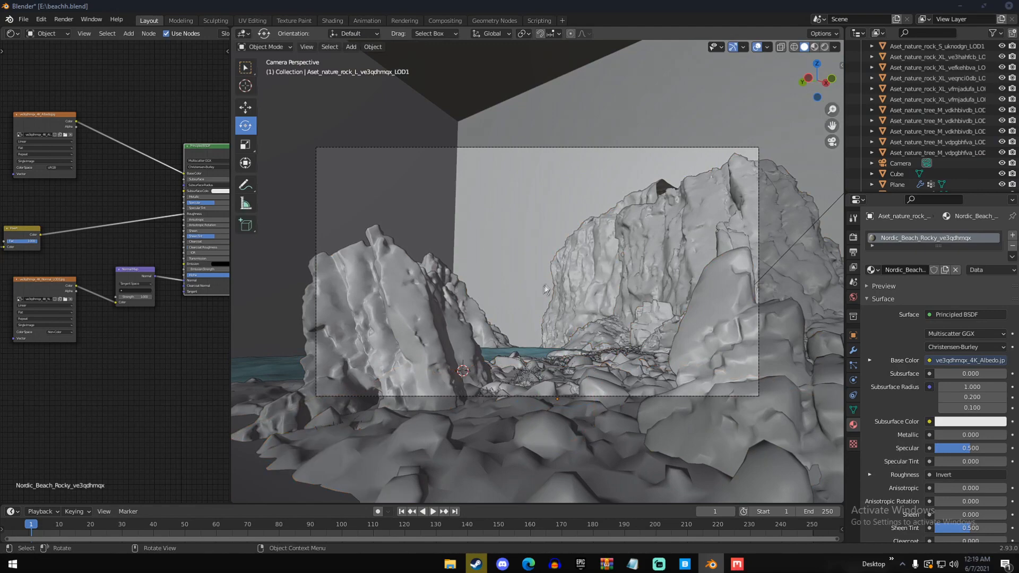
Scale up the tall ve3hahfcb coastal cliff, raise it about 0.29 m, and check it through the camera
left_click(648, 186)
key("KP_Decimal")
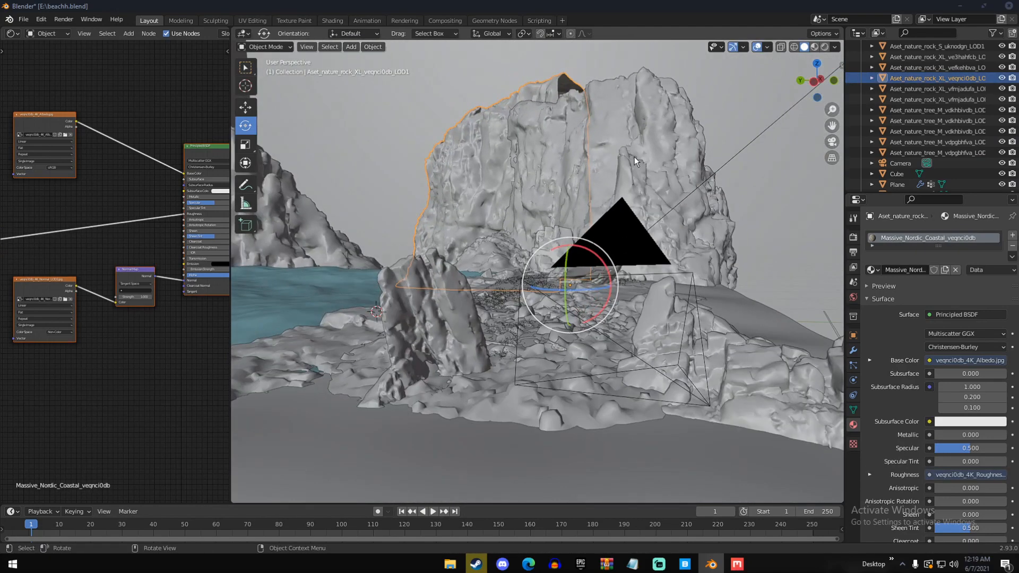
left_click(634, 155)
key("KP_Decimal")
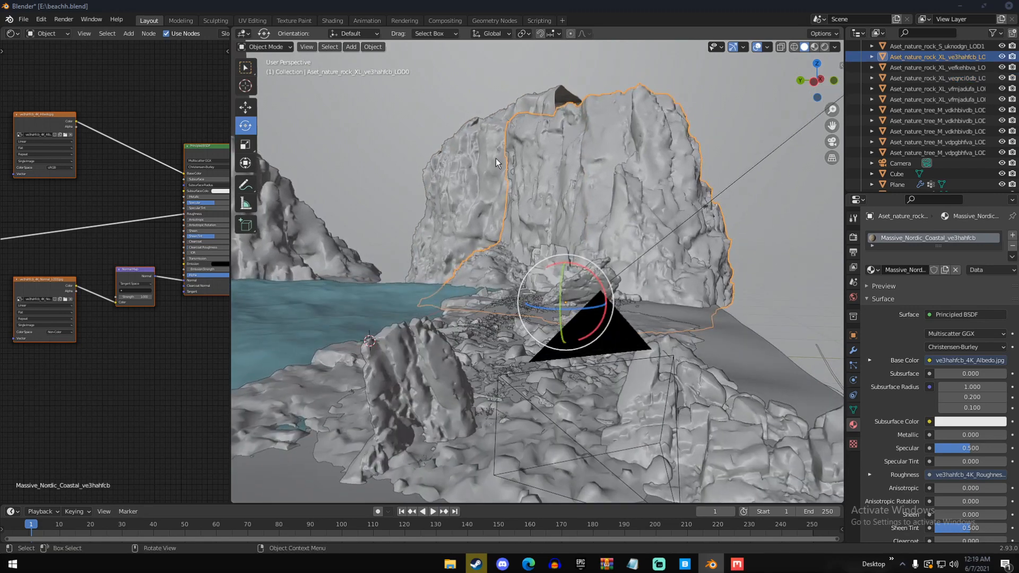
key("s")
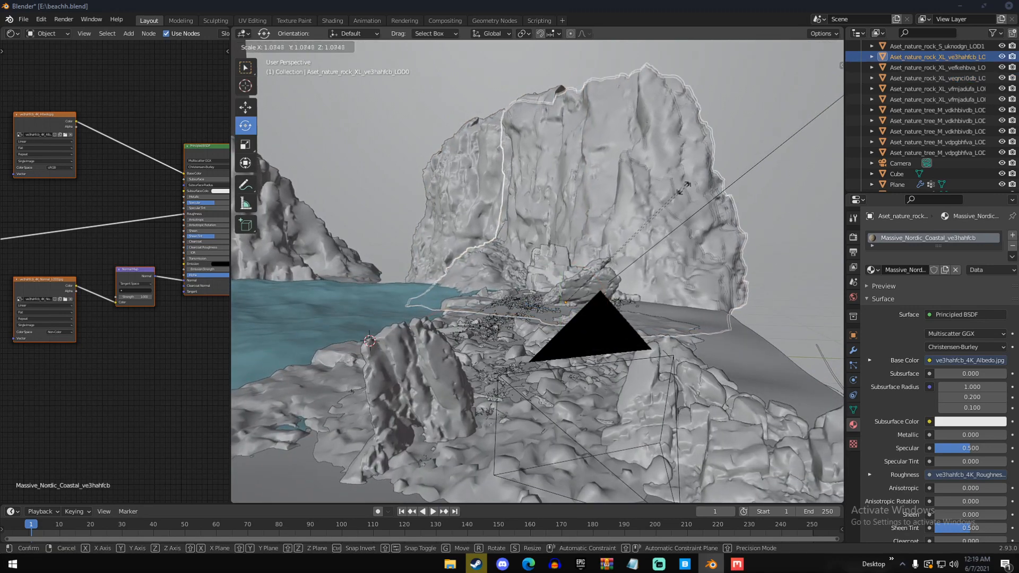
left_click(691, 192)
key("g")
left_click(692, 182)
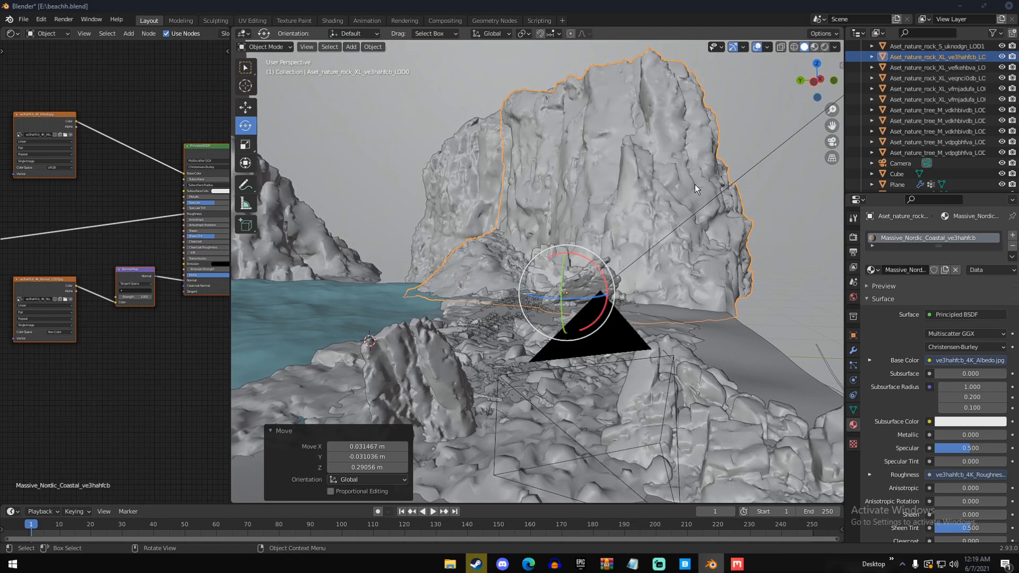
key("KP_0")
key("alt+a")
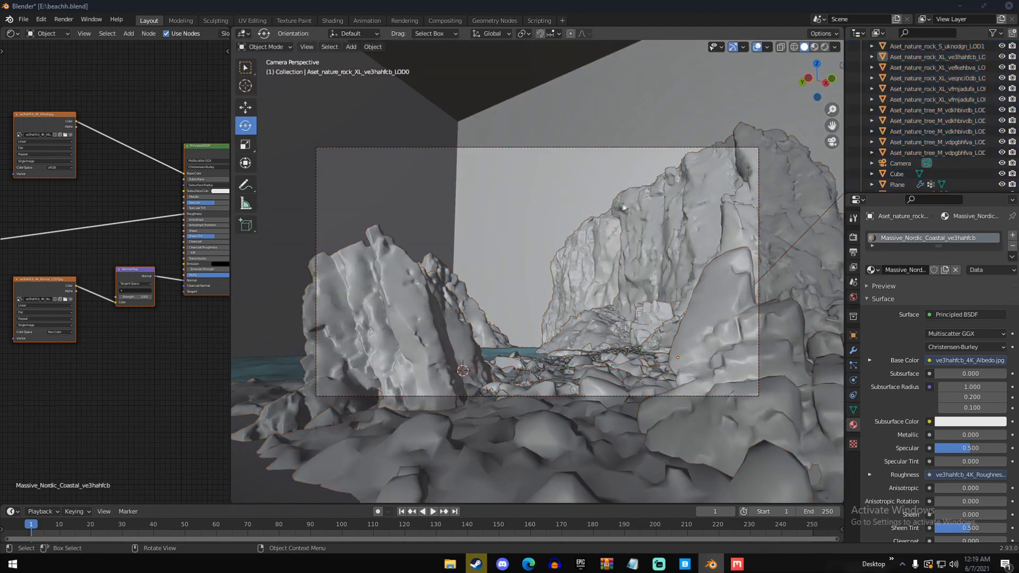
left_click(636, 208)
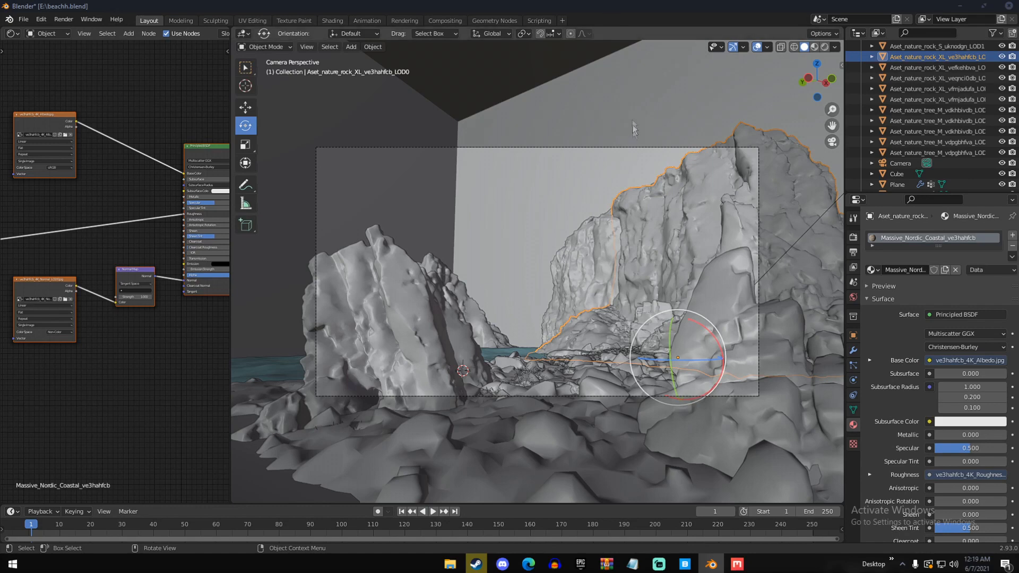
key("alt+a")
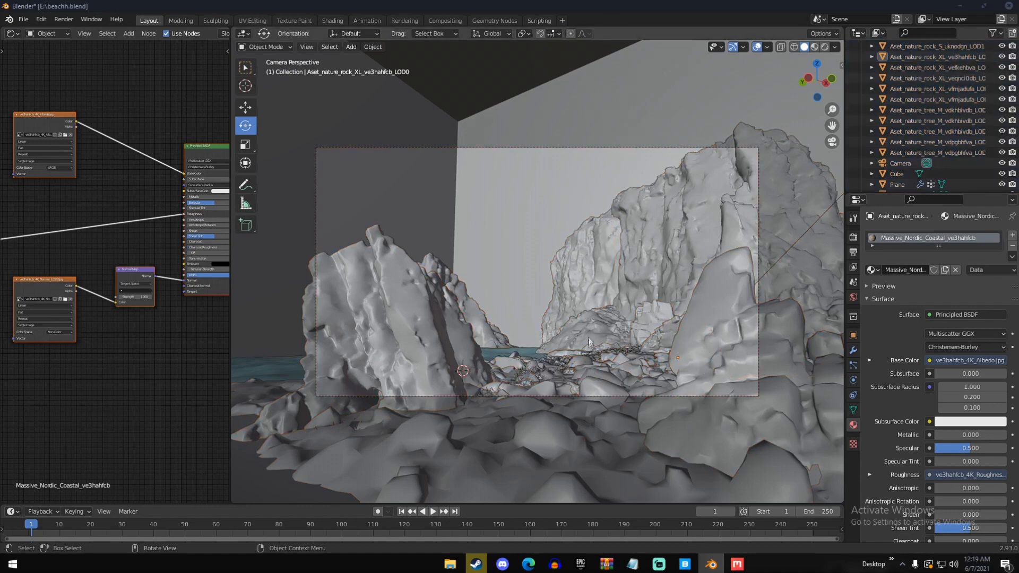
Switch to the web browser and search for "lighthouse 3d model free"
left_click(528, 564)
left_click(380, 29)
type("light")
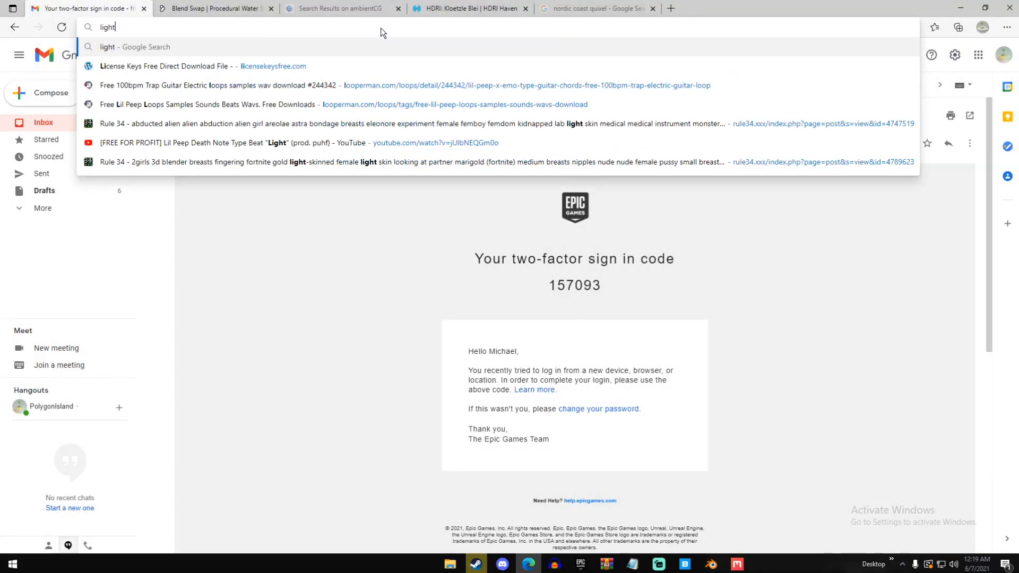
type("house 3d mdoel")
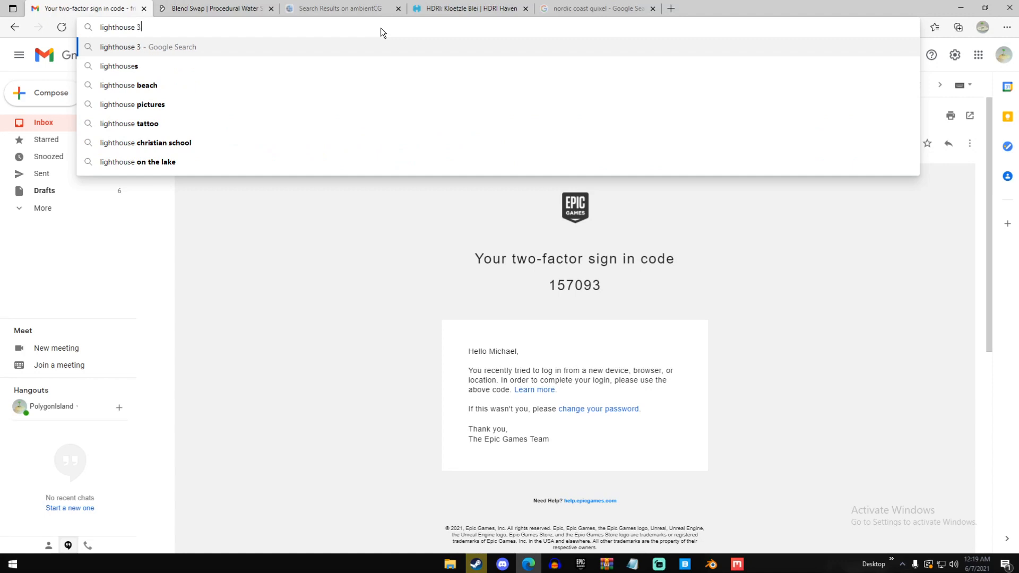
key("BackSpace")
key("BackSpace")
key("BackSpace")
key("BackSpace")
type("odel f")
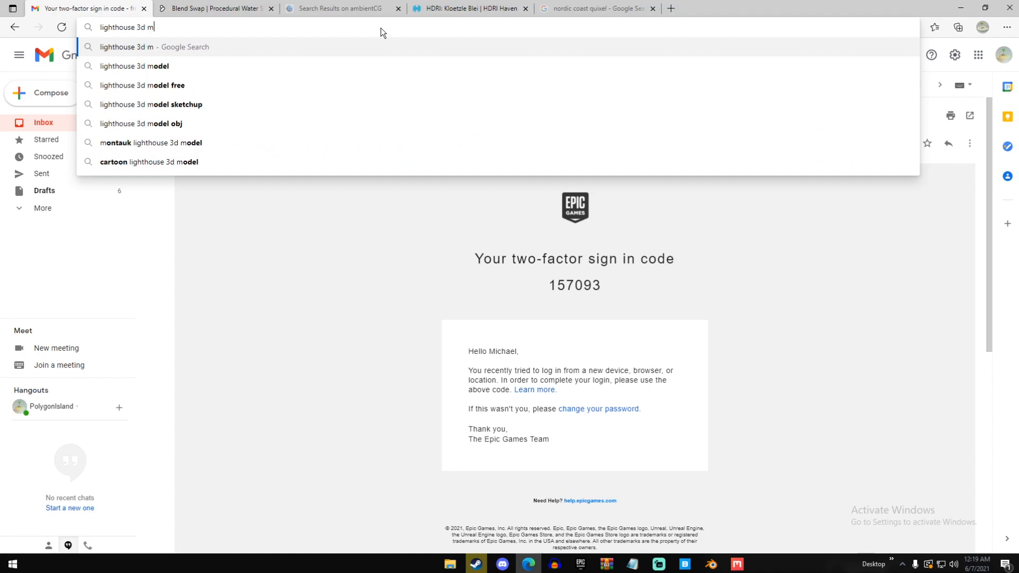
type("ree")
key("Return")
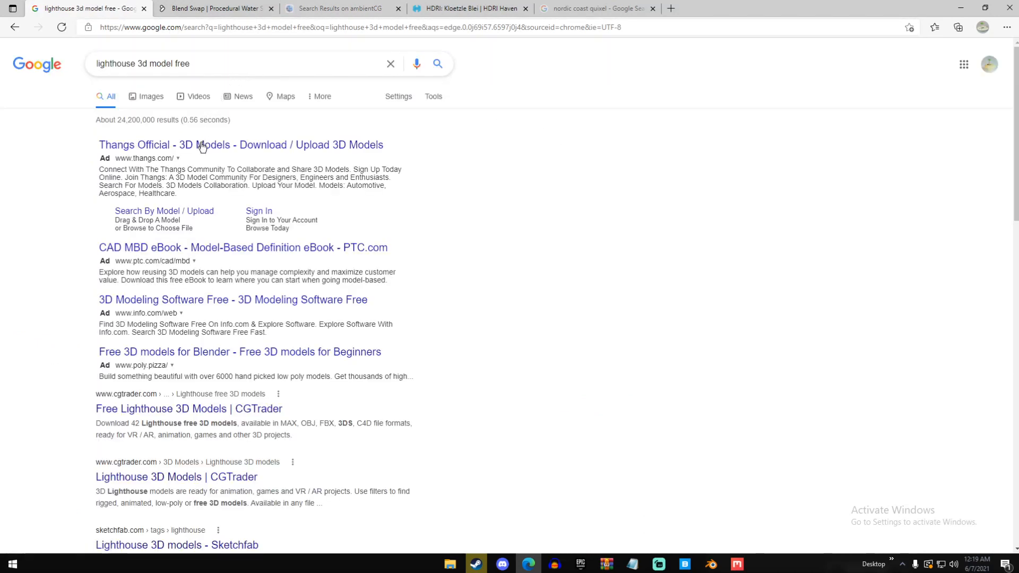
Open the CGTrader and Sketchfab lighthouse results in new tabs and browse the lighthouse models on Free3D
scroll(212, 148, "down", 5)
right_click(179, 91)
left_click(192, 100)
right_click(176, 158)
left_click(186, 166)
left_click(167, 229)
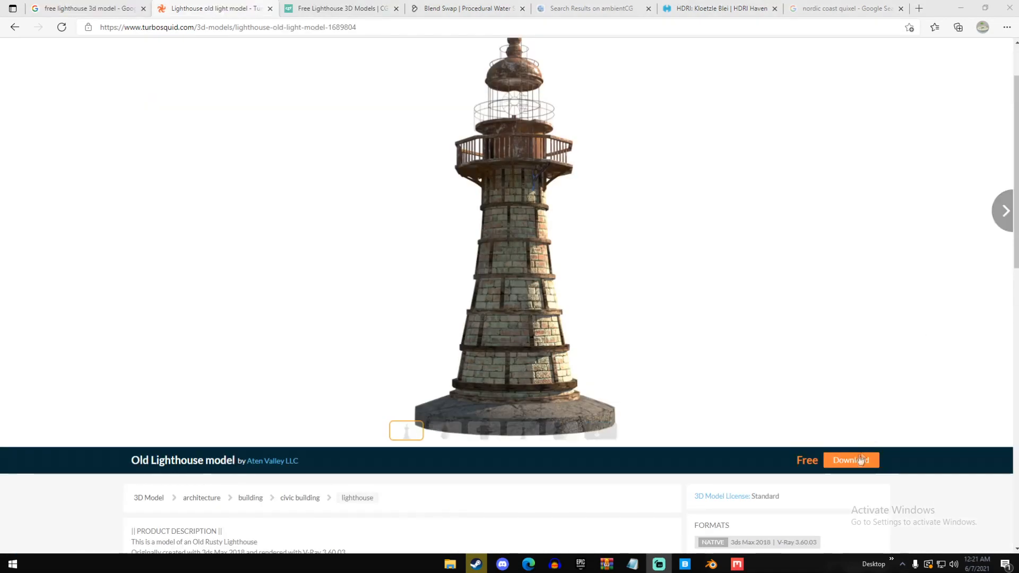
left_click(859, 459)
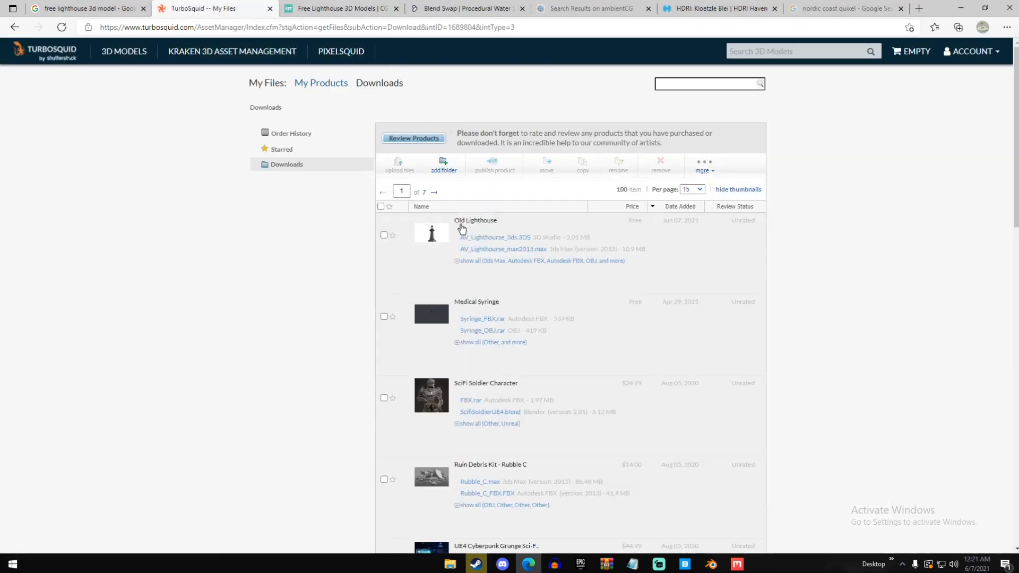
Show all files of the Old Lighthouse model and download AV_Lighthourse_obj.rar and Textures.rar
left_click(508, 261)
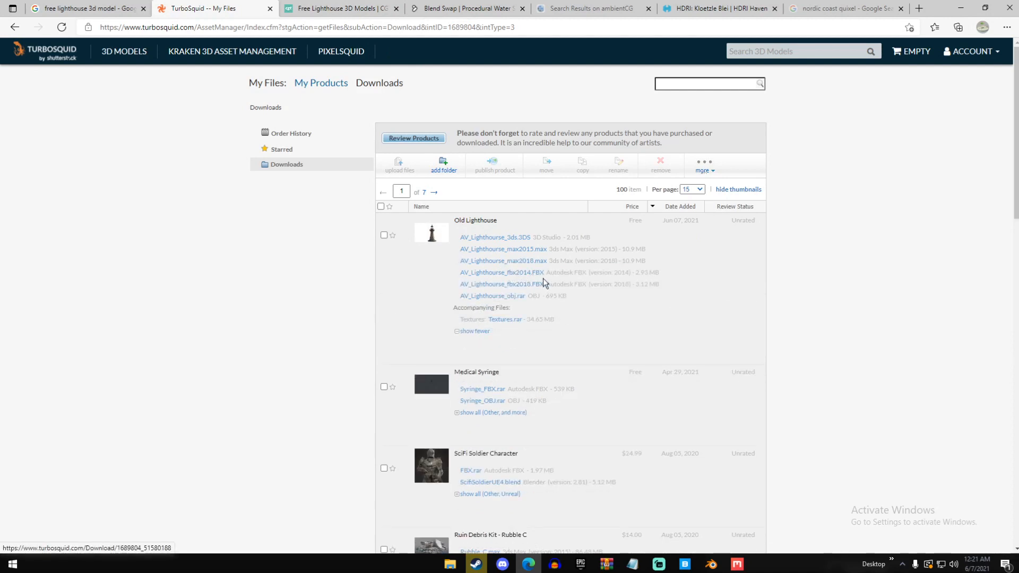
left_click(510, 299)
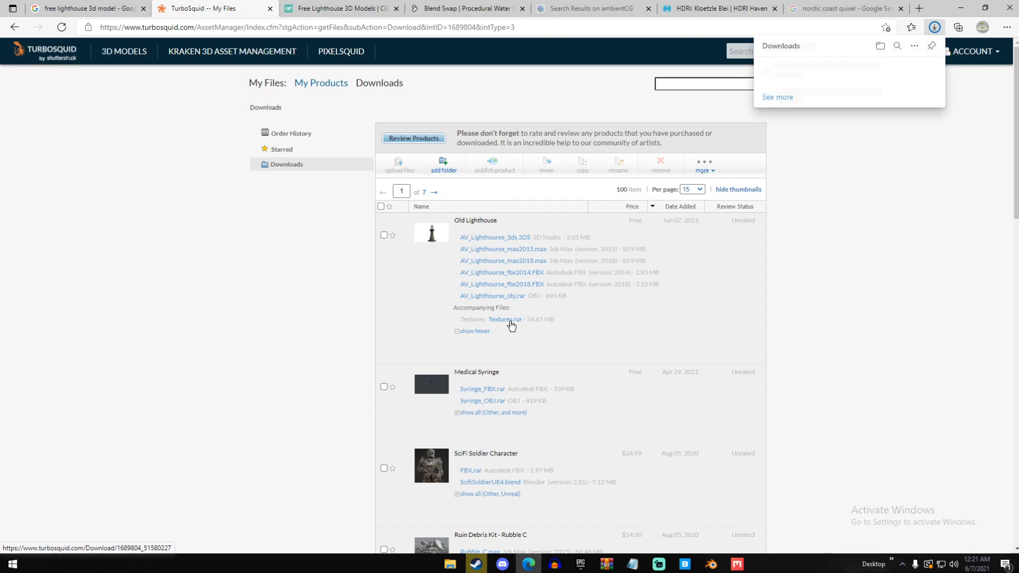
left_click(510, 320)
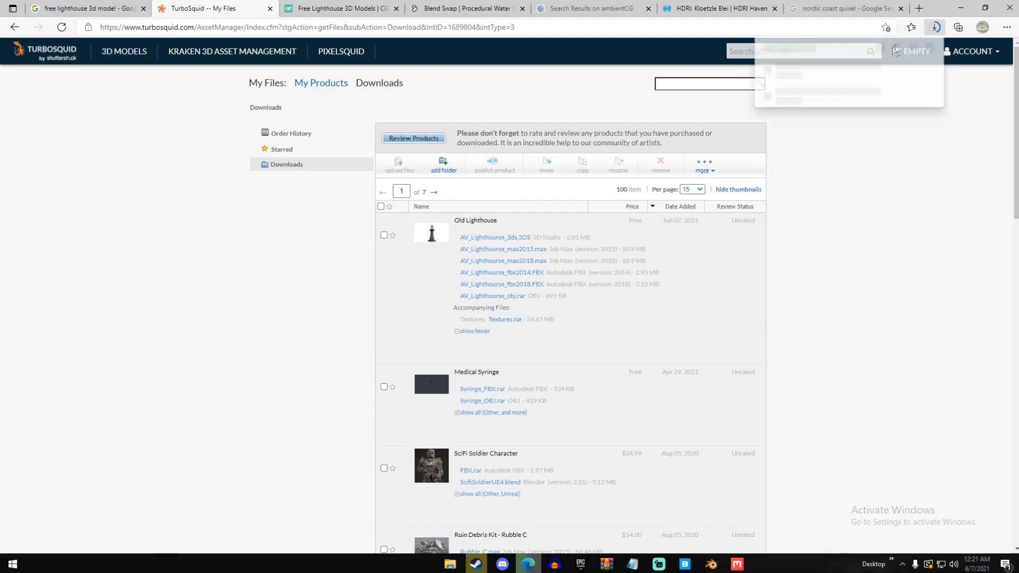
Open the downloaded Textures (1).rar, dismiss the license reminder and extract the archive to the Desktop
left_click(819, 69)
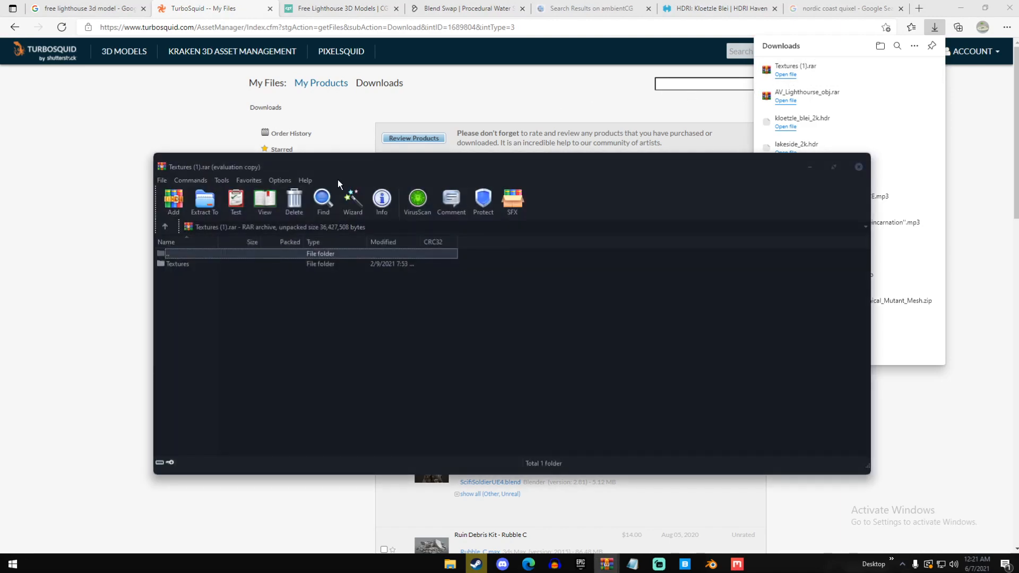
left_click(594, 276)
left_click(204, 202)
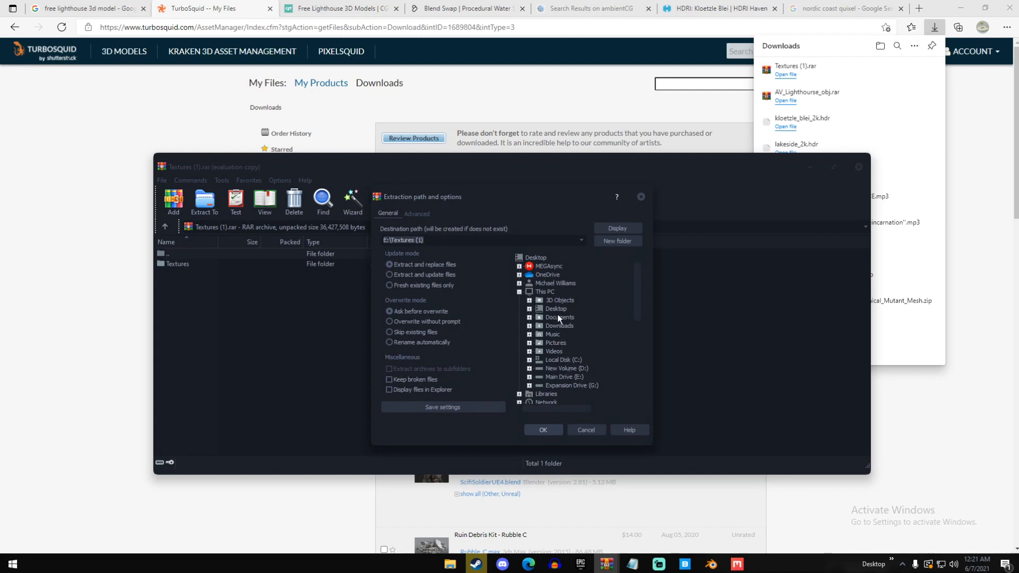
left_click(528, 308)
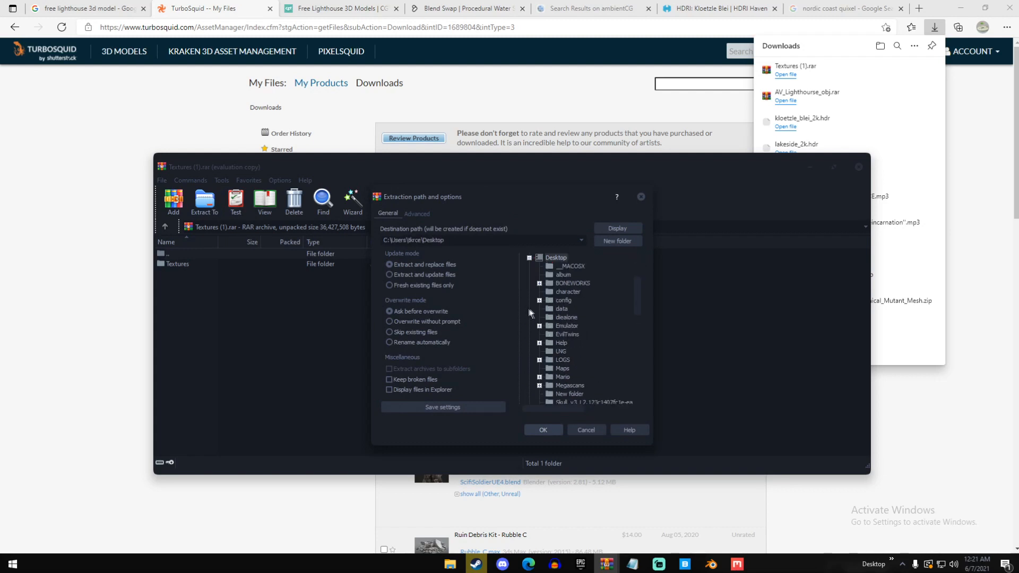
left_click(553, 427)
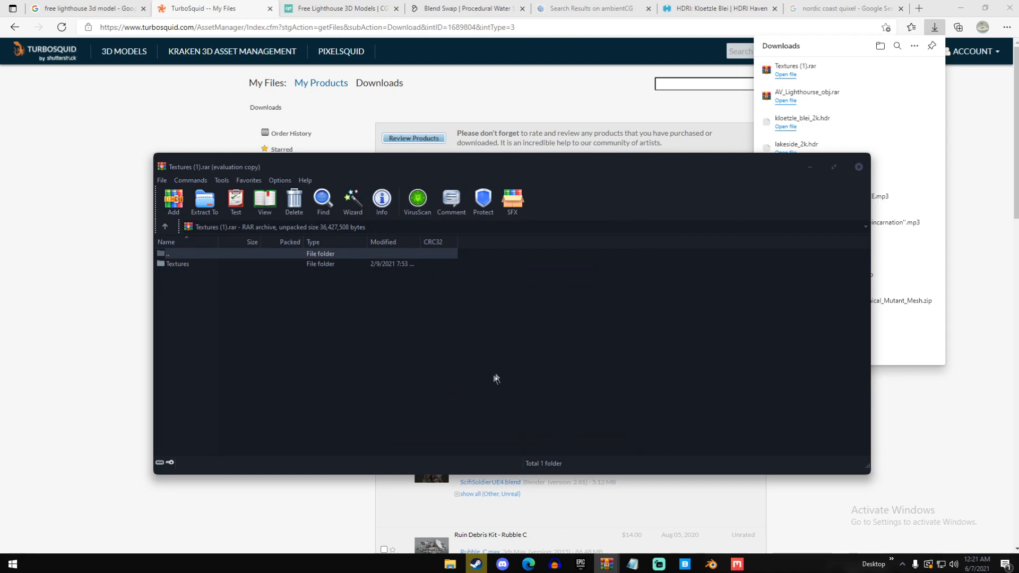
Open AV_Lighthourse_obj.rar, dismiss the license reminder and extract both lighthouse files to Main Drive (E:)
left_click(837, 102)
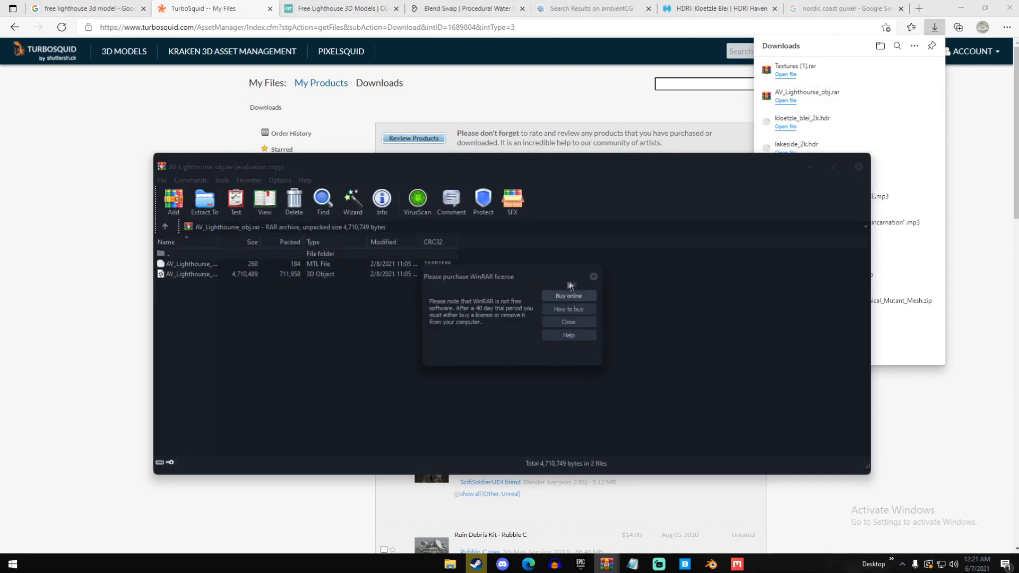
left_click(593, 276)
left_click_drag(223, 305, 215, 268)
key("alt+e")
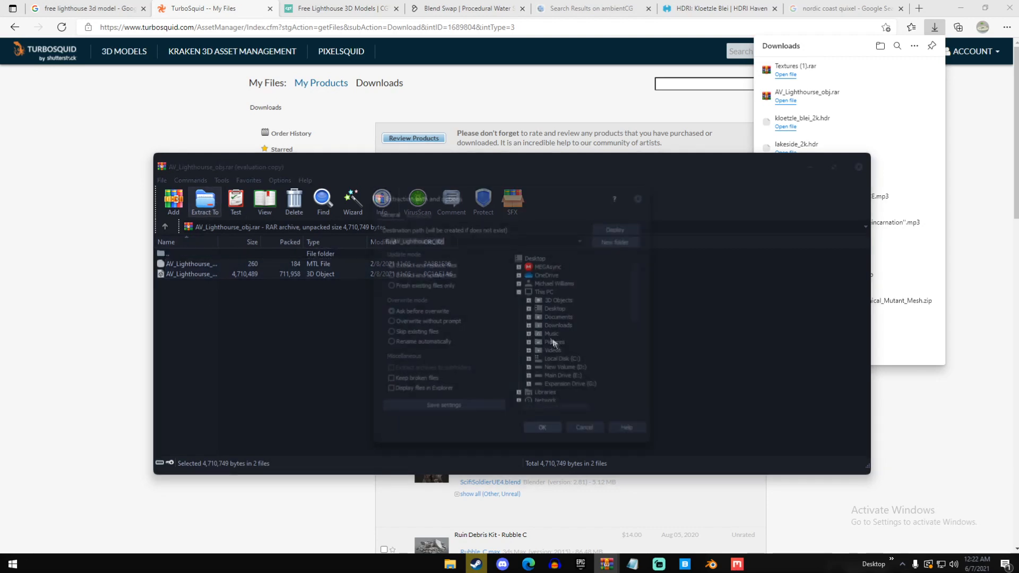
left_click(565, 377)
left_click(552, 428)
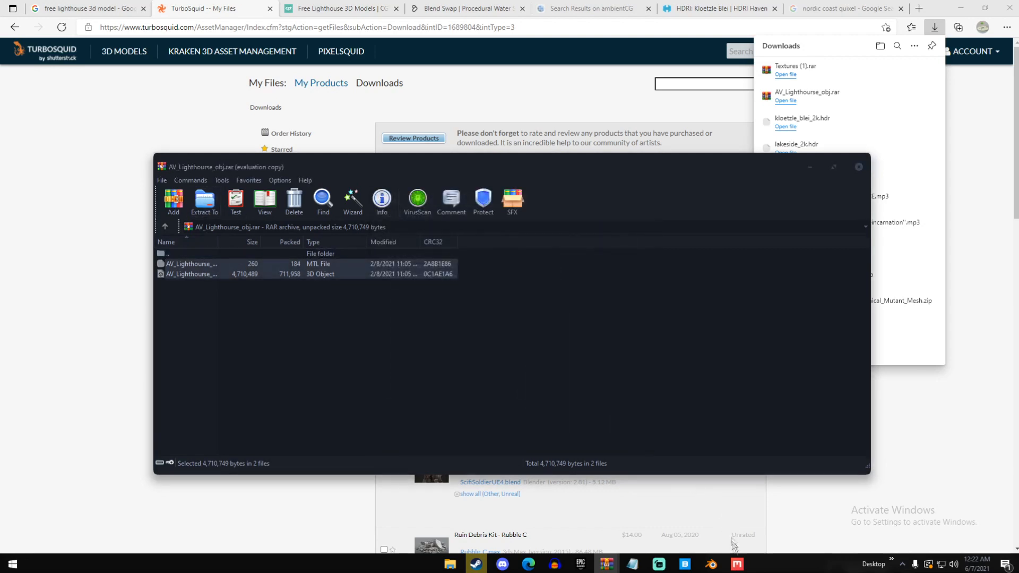
Switch to Blender, save beachh.blend and import the lighthouse as a Wavefront OBJ from Main Drive (E:)
left_click(711, 564)
key("ctrl+s")
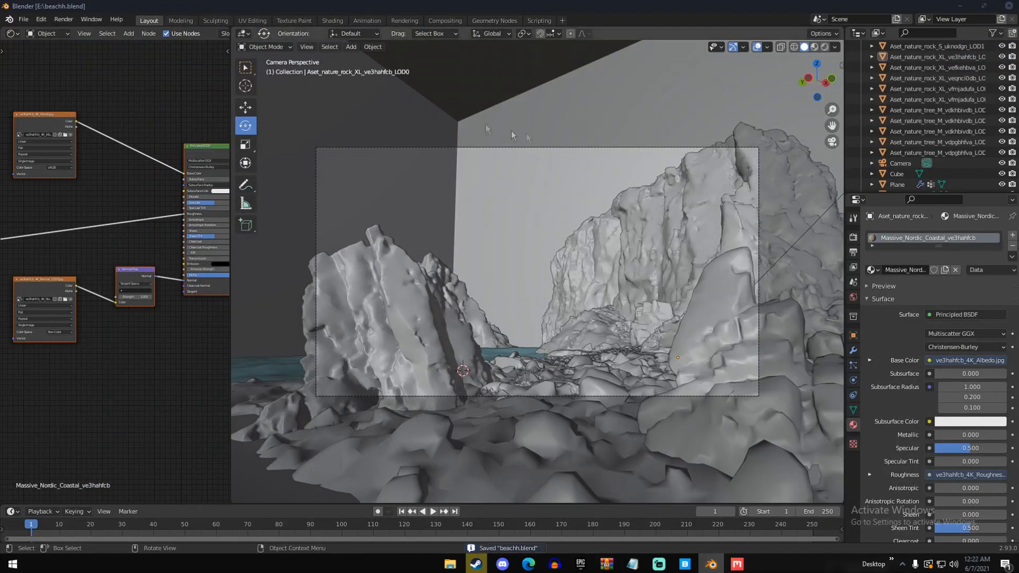
left_click(24, 19)
mouse_move(58, 162)
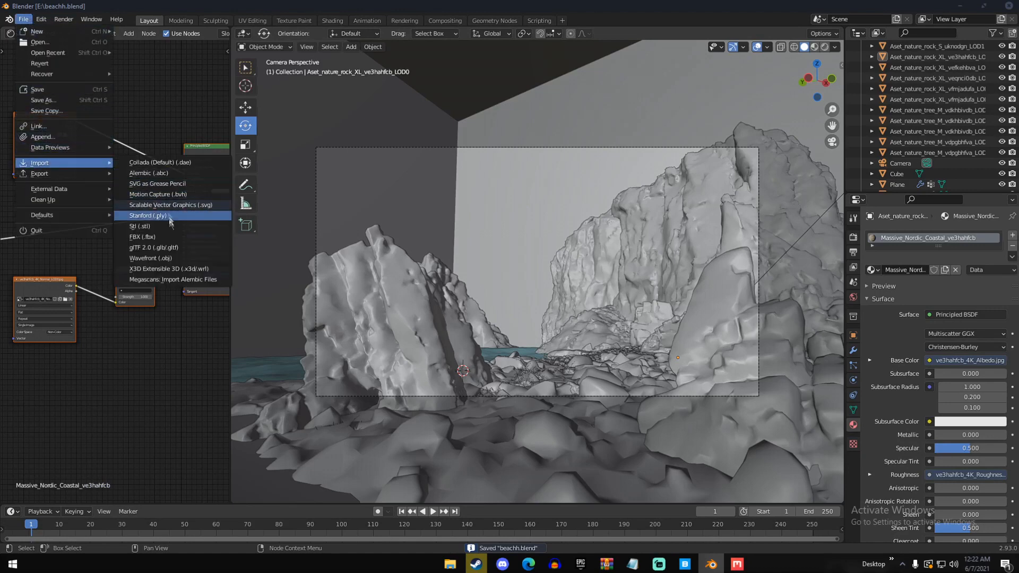
left_click(169, 260)
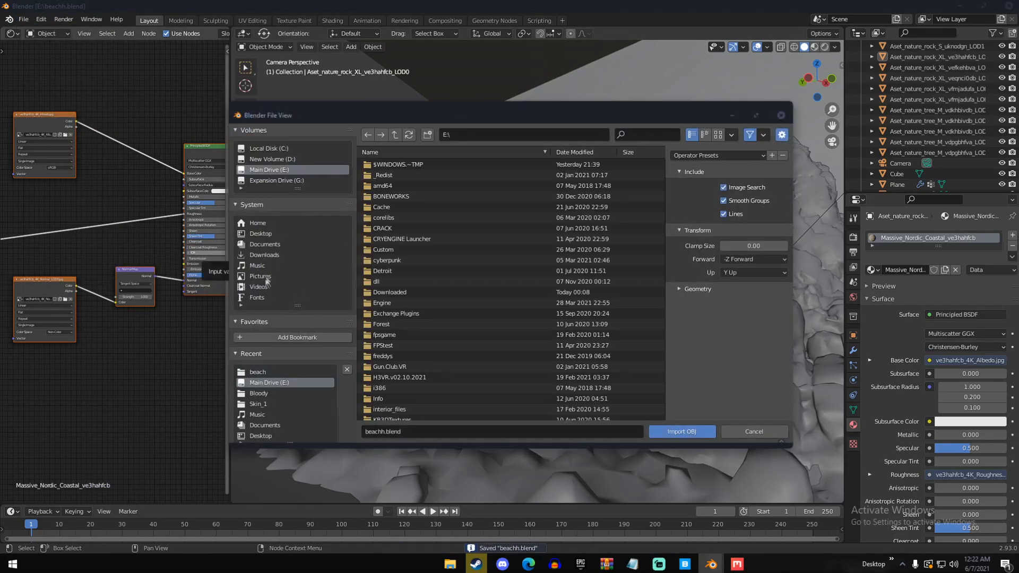
scroll(444, 290, "down", 5)
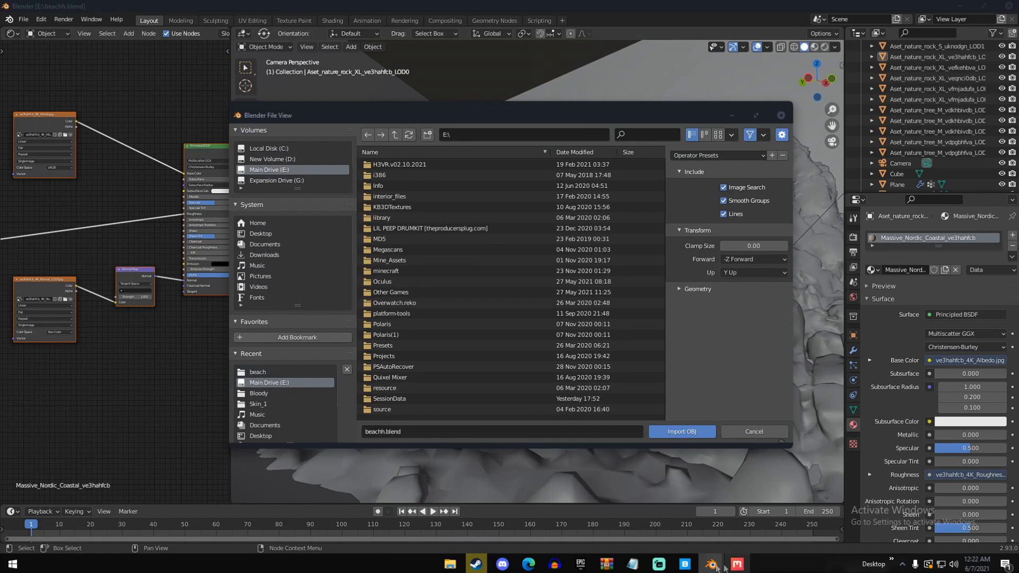
mouse_move(606, 564)
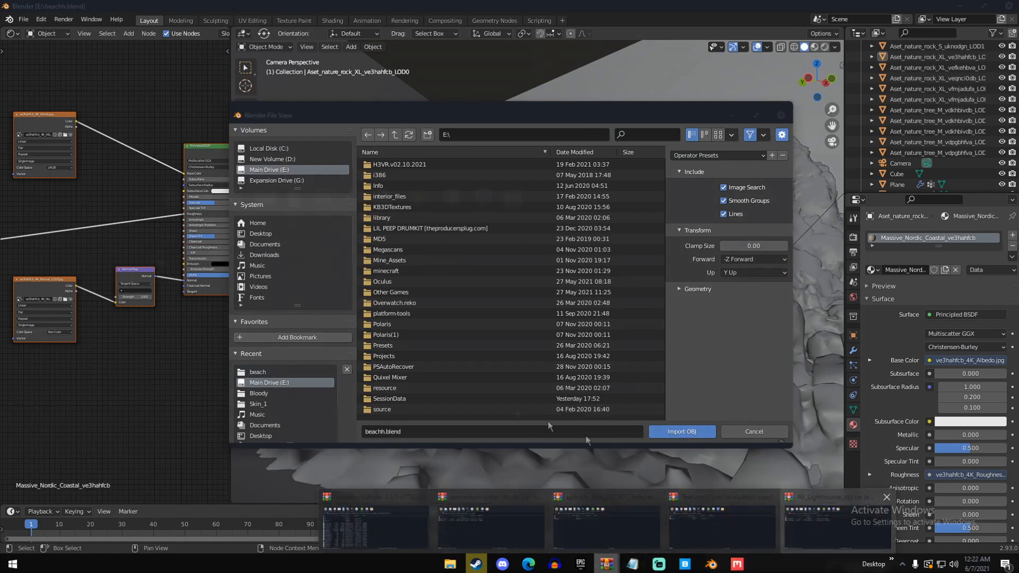
scroll(434, 356, "down", 5)
double_click(413, 382)
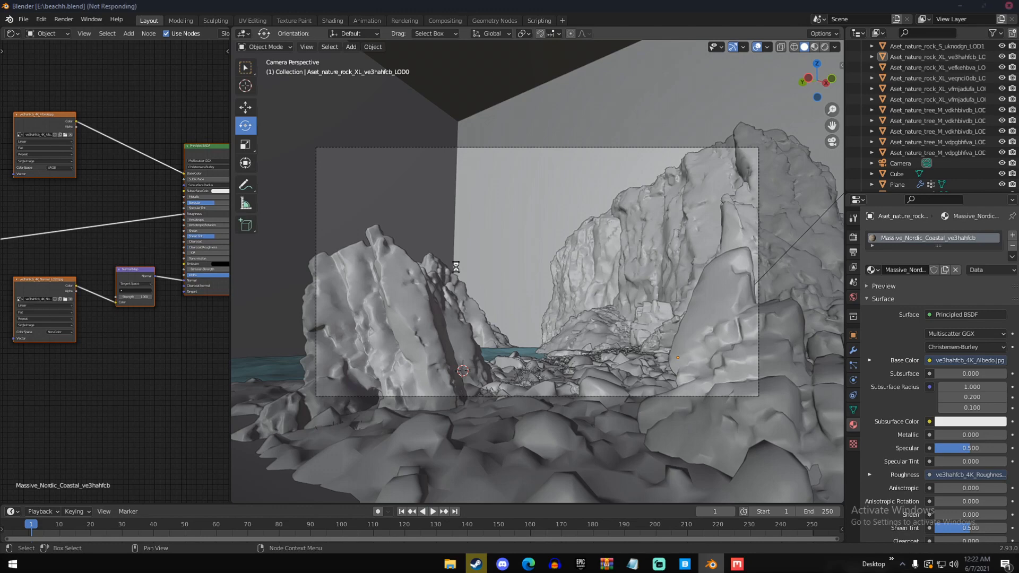
Scale the imported lighthouse down in three passes, using about -0.104 and -0.221 for the first two
middle_click_drag(464, 280, 500, 308)
scroll(499, 307, "down", 11)
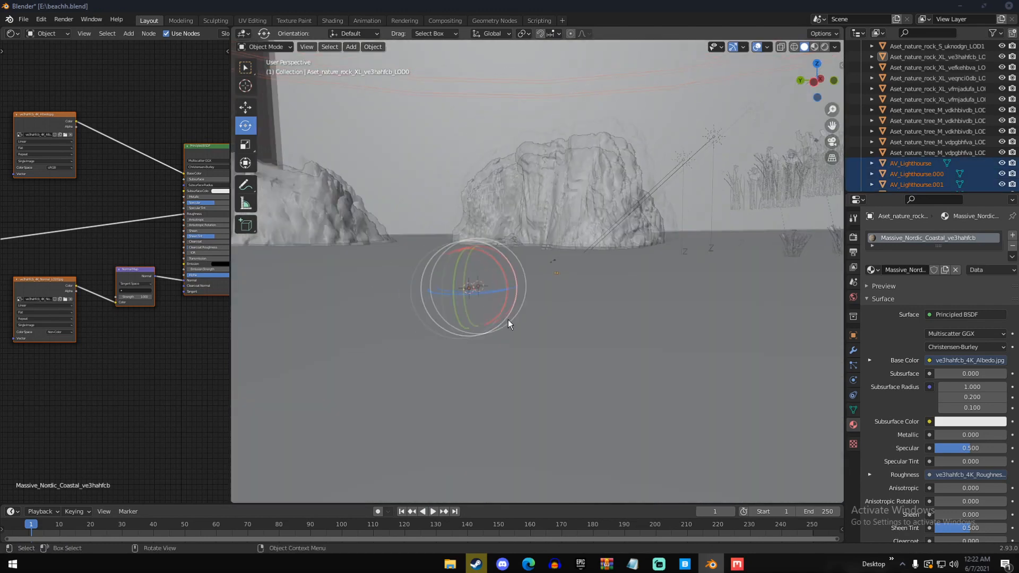
key("s")
left_click(478, 284)
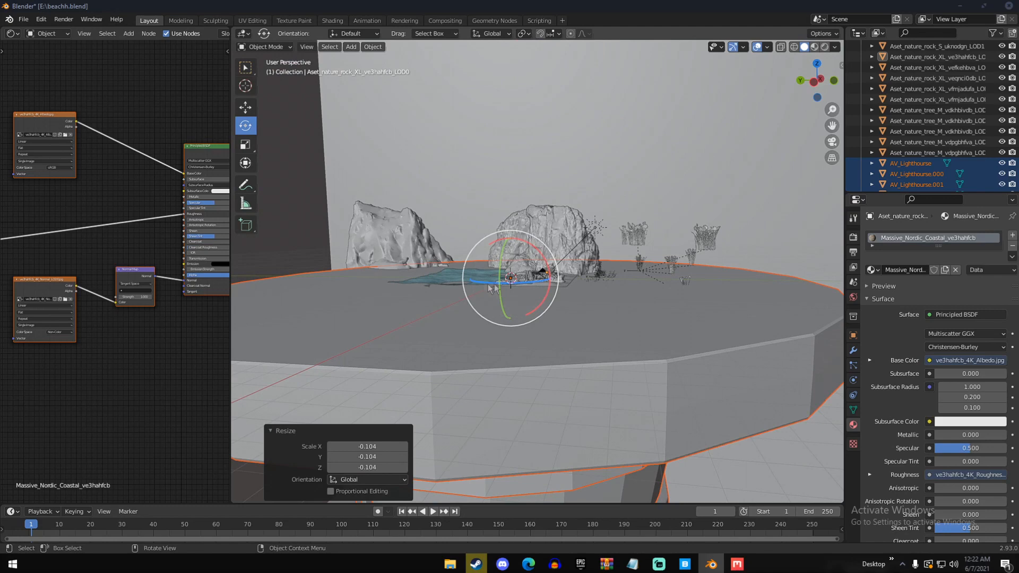
key("s")
left_click(496, 272)
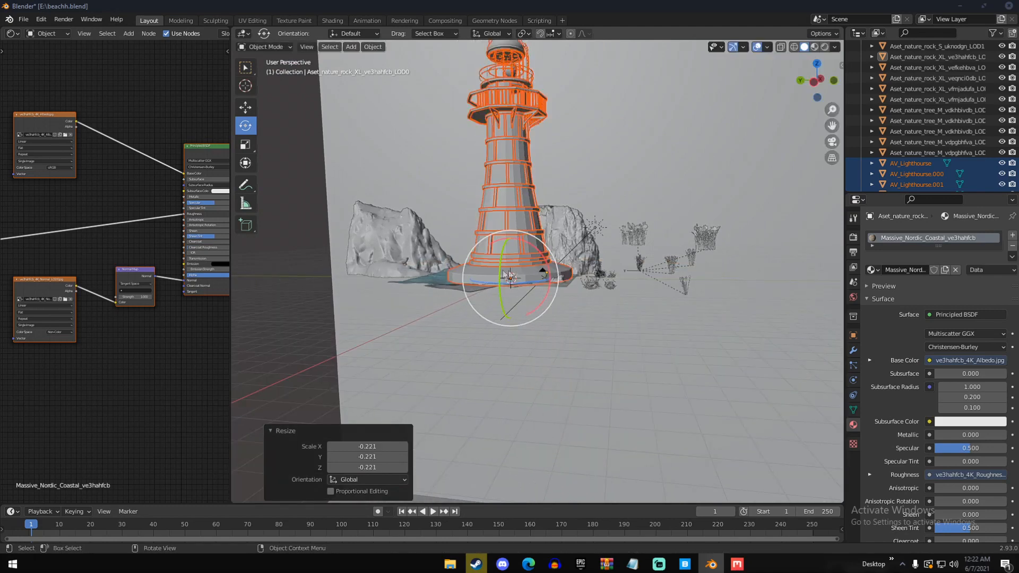
middle_click_drag(550, 275, 595, 291)
key("s")
left_click(526, 281)
Move the lighthouse onto the top of the large coastal cliff
middle_click_drag(526, 281, 605, 287)
key("g")
left_click(416, 201)
middle_click_drag(416, 202, 501, 197)
key("g")
left_click(422, 198)
right_click(367, 171)
left_click(367, 171)
mouse_move(367, 171)
middle_mouse_down()
mouse_move(391, 174)
mouse_move(380, 177)
middle_mouse_up()
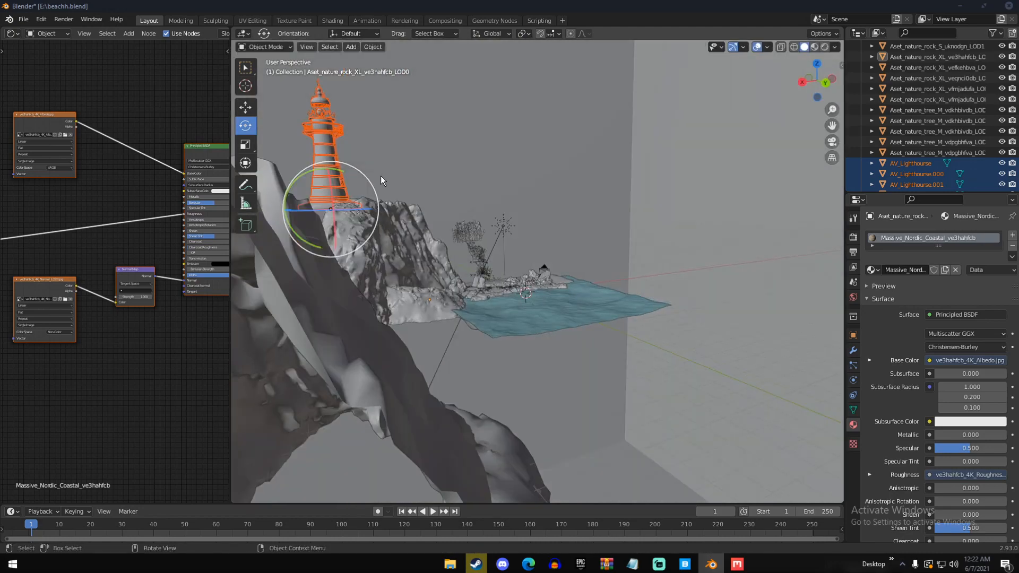
Check the lighthouse from the scene camera and scale it down by a factor of about 0.813
key("KP_0")
middle_click_drag(645, 237, 628, 347)
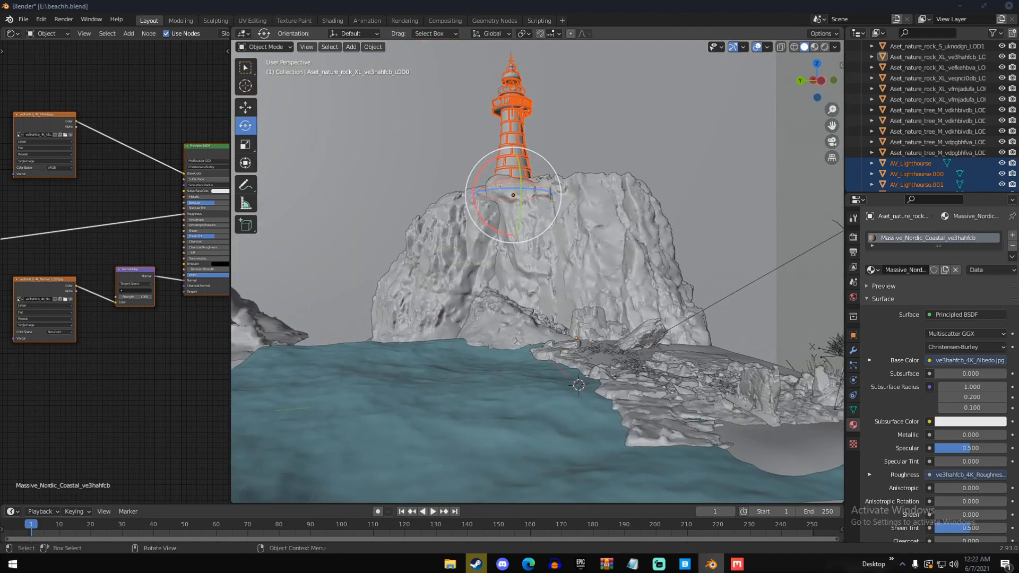
key("s")
left_click(615, 308)
middle_click_drag(615, 307, 571, 252)
Move the lighthouse about 2.94 m in X, 2.75 m in Y and -0.78 m in Z, then nudge it higher along the cliff edge in camera view
key("g")
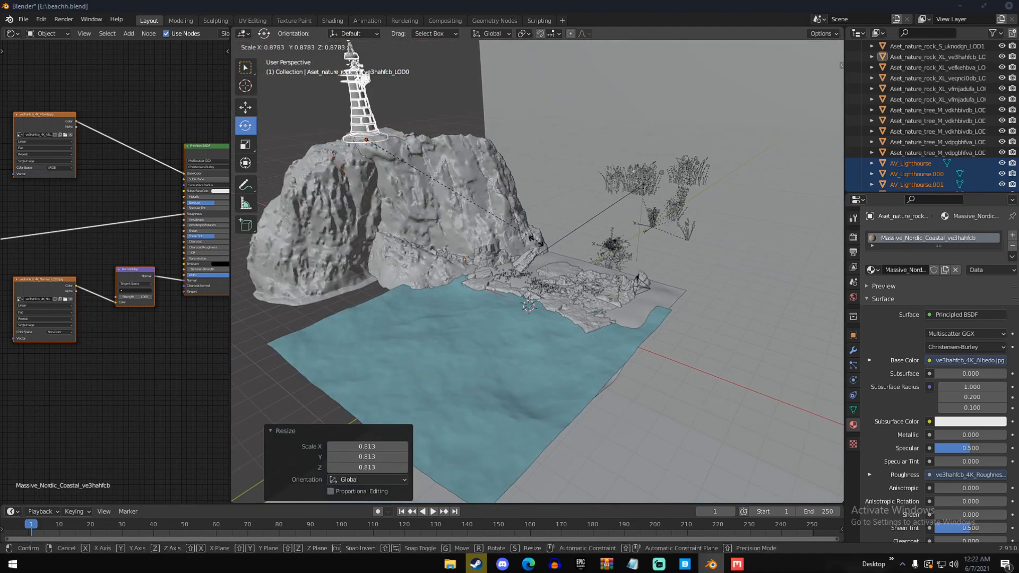
left_click(460, 246)
key("KP_0")
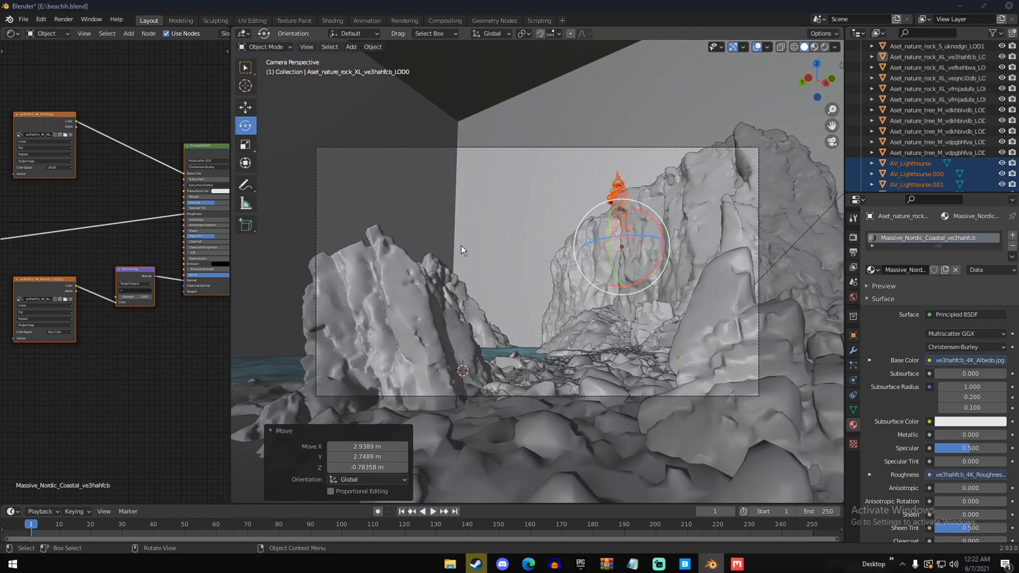
key("g")
left_click(552, 241)
key("a")
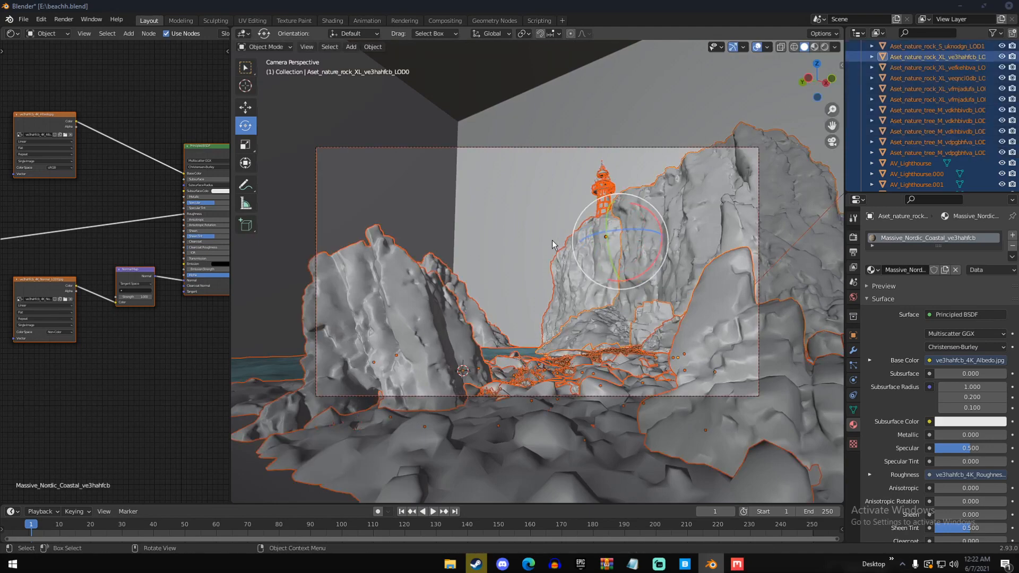
key("a")
Examine the lighthouse's placement relative to the cliff from several angles and through the scene camera
middle_click_drag(553, 239, 553, 276)
scroll(552, 277, "down", 6)
middle_click_drag(496, 260, 462, 457, "shift")
scroll(447, 352, "up", 4)
left_click(414, 356)
scroll(414, 355, "up", 1)
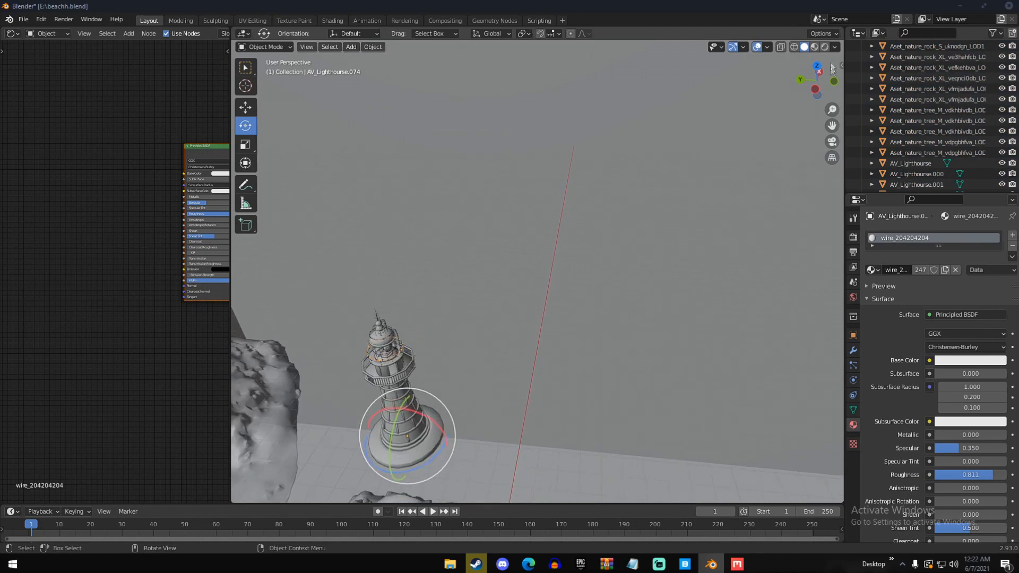
middle_click_drag(578, 239, 501, 242)
scroll(510, 318, "up", 1)
middle_click_drag(528, 413, 533, 98, "shift")
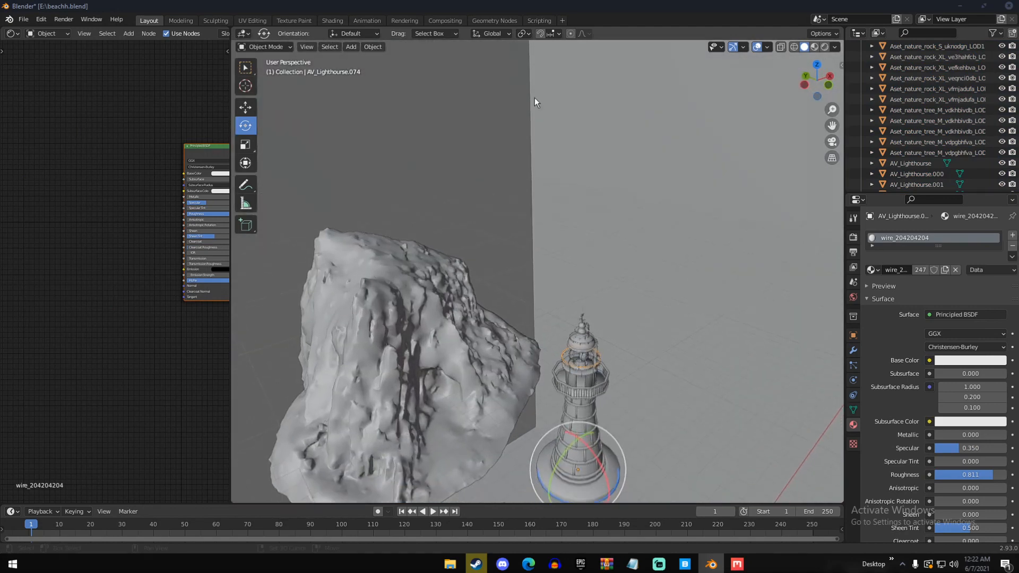
middle_click_drag(577, 367, 588, 403)
key("KP_0")
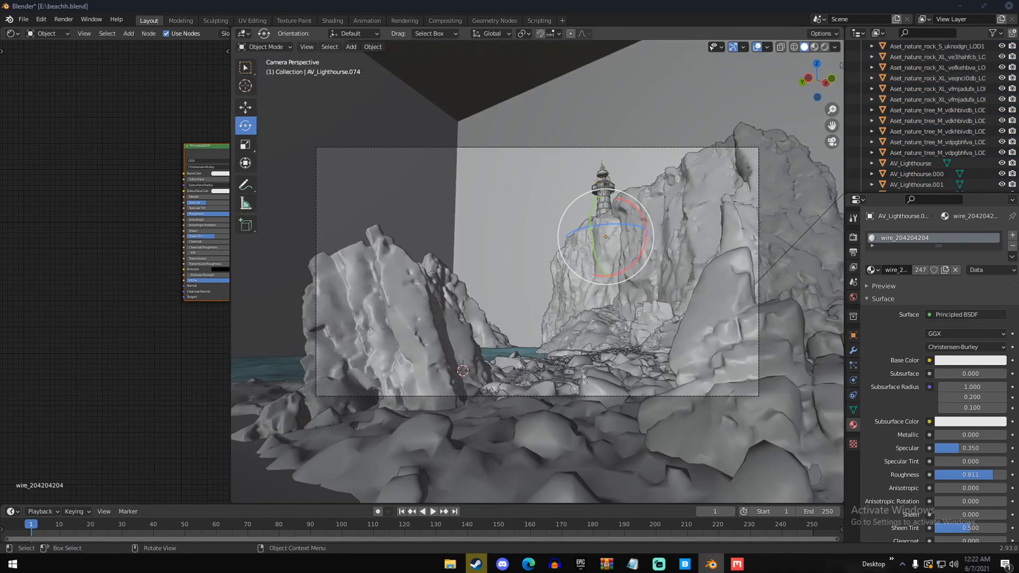
Try to run the Principled Texture Setup on the lighthouse tower's material with LightHouse1.jpg from the Desktop data\Textures folder
key("KP_Decimal")
scroll(552, 361, "down", 4)
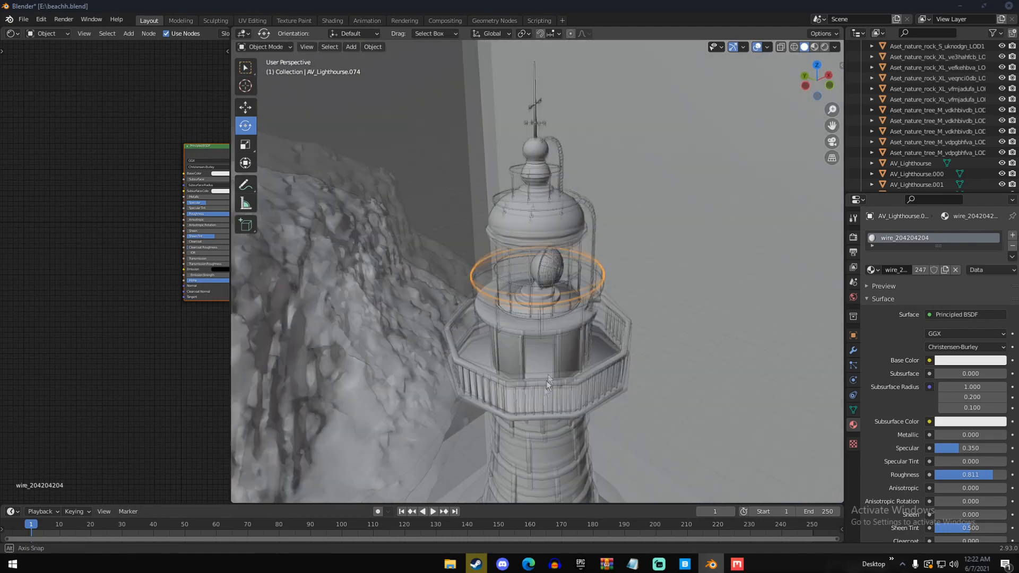
scroll(536, 388, "up", 3)
left_click(561, 340)
scroll(561, 338, "down", 4)
middle_click_drag(217, 148, 132, 180)
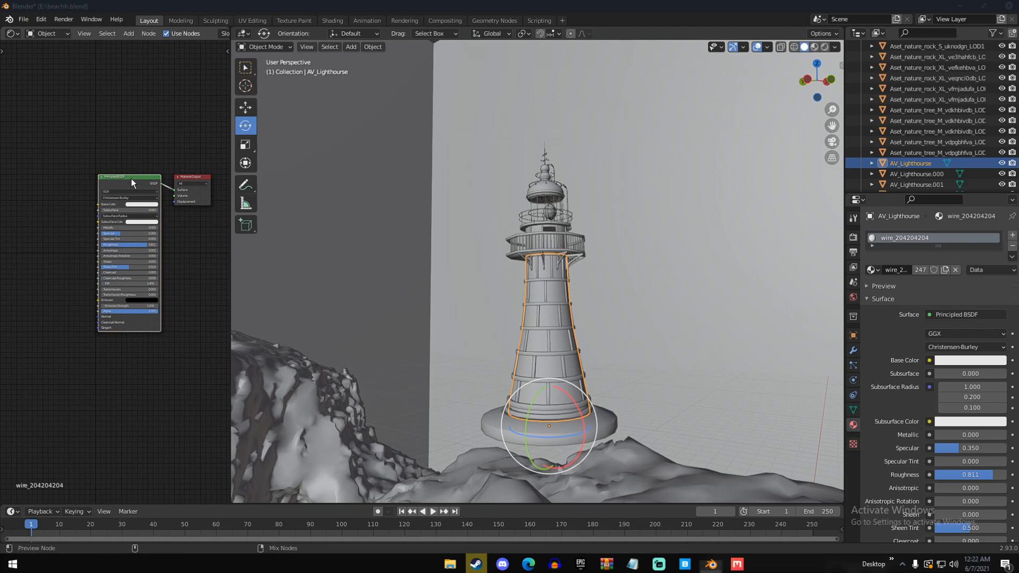
key("ctrl+shift+t")
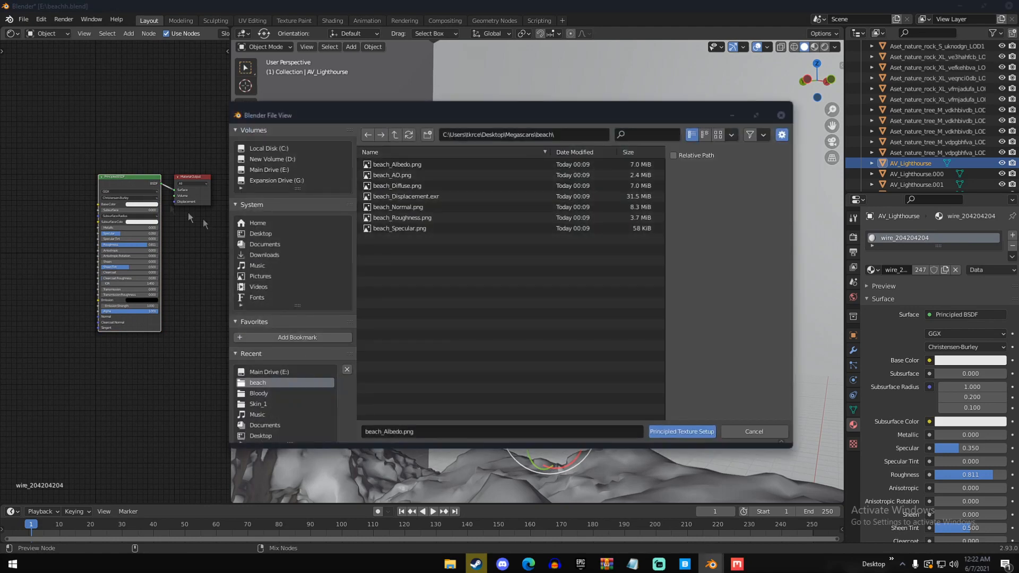
left_click(261, 233)
double_click(387, 217)
double_click(395, 165)
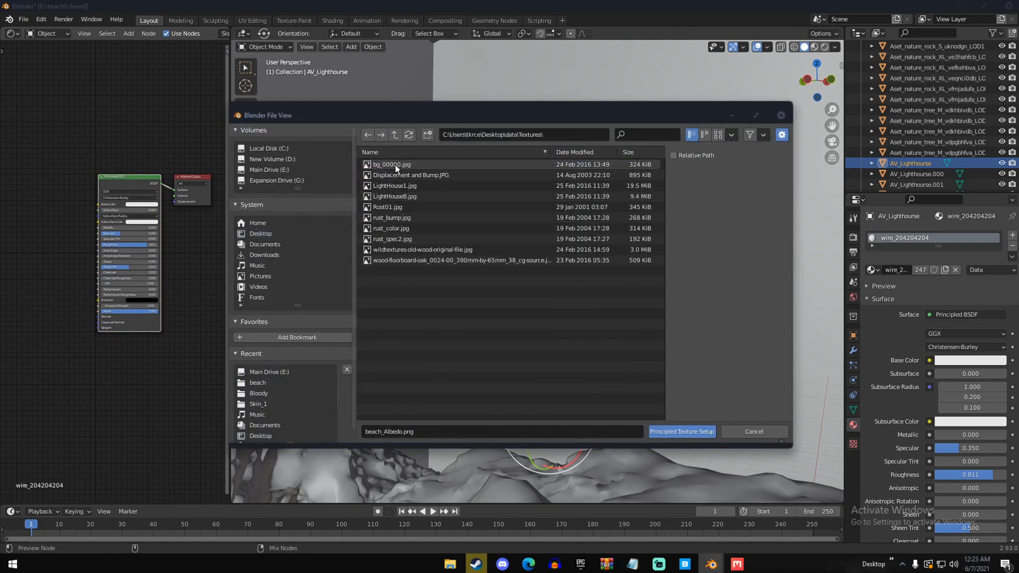
double_click(422, 186)
Replace the wire_204204204 material on the lighthouse's upper balcony rail with a new material and raise its Metallic value
middle_click_drag(523, 294, 534, 314)
scroll(534, 315, "down", 1)
scroll(534, 315, "up", 3)
left_click(539, 224)
left_click(539, 225)
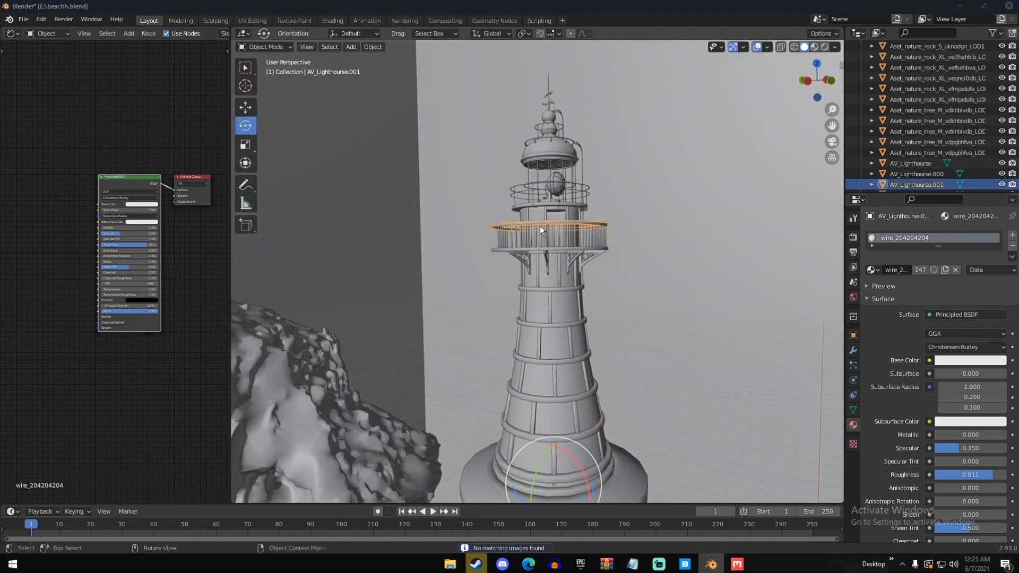
scroll(543, 235, "up", 3)
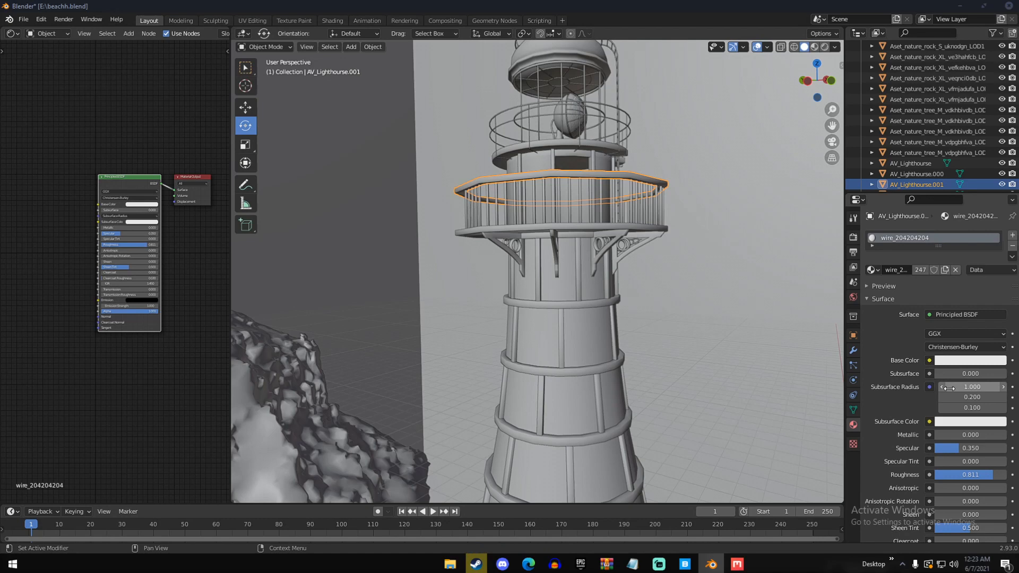
left_click(1011, 235)
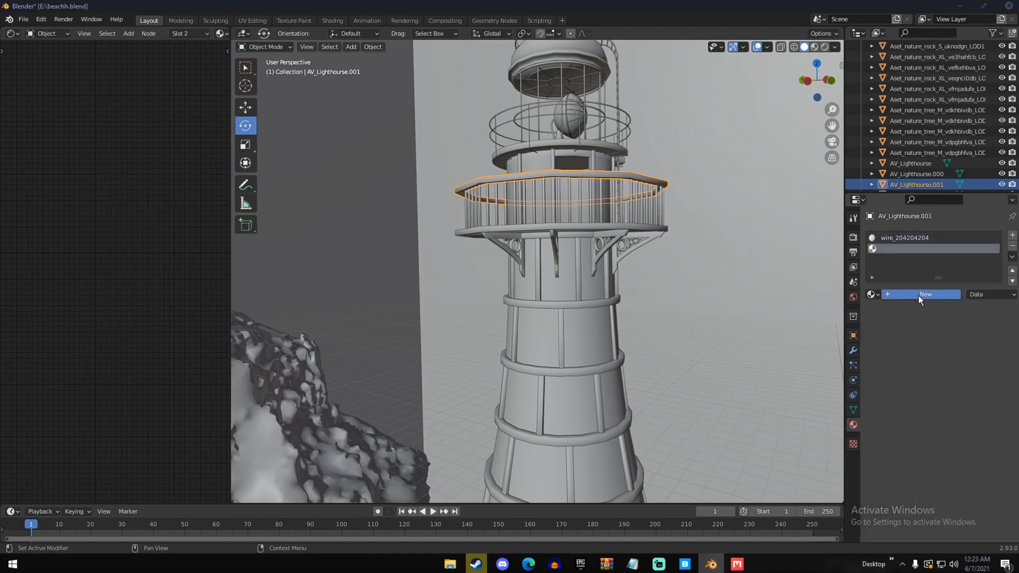
left_click(921, 294)
left_click(934, 238)
left_click(1012, 245)
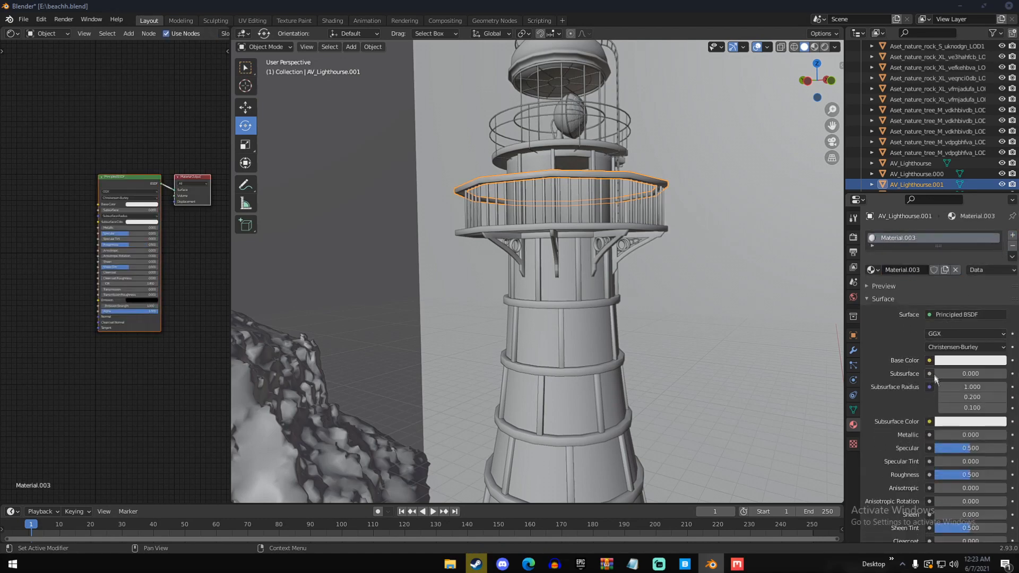
left_click_drag(944, 434, 1008, 438)
Select the balcony's lower ring and several railing bars together with the lantern room's rings and vertical bars
left_click(549, 221)
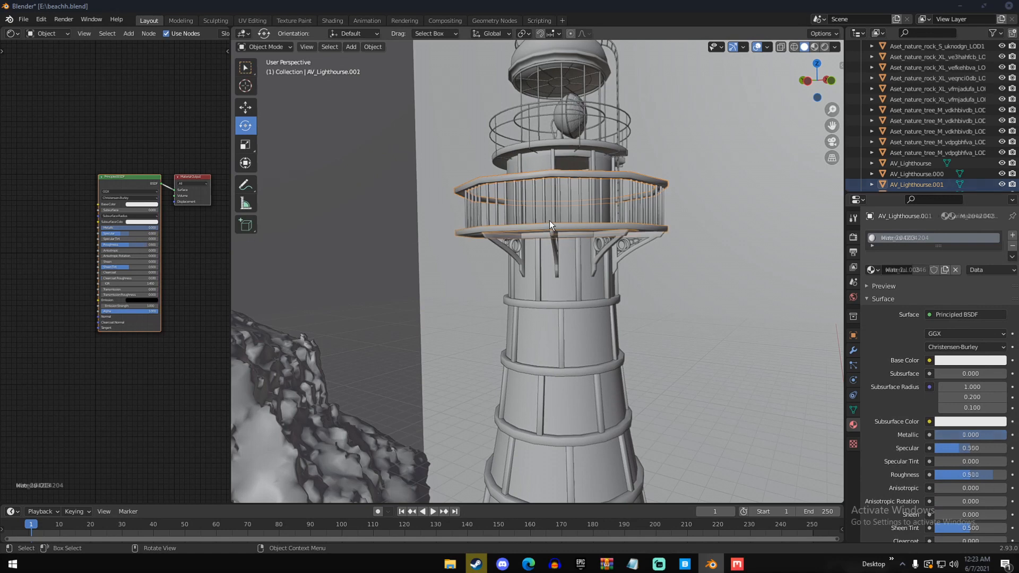
left_click(543, 208, "shift")
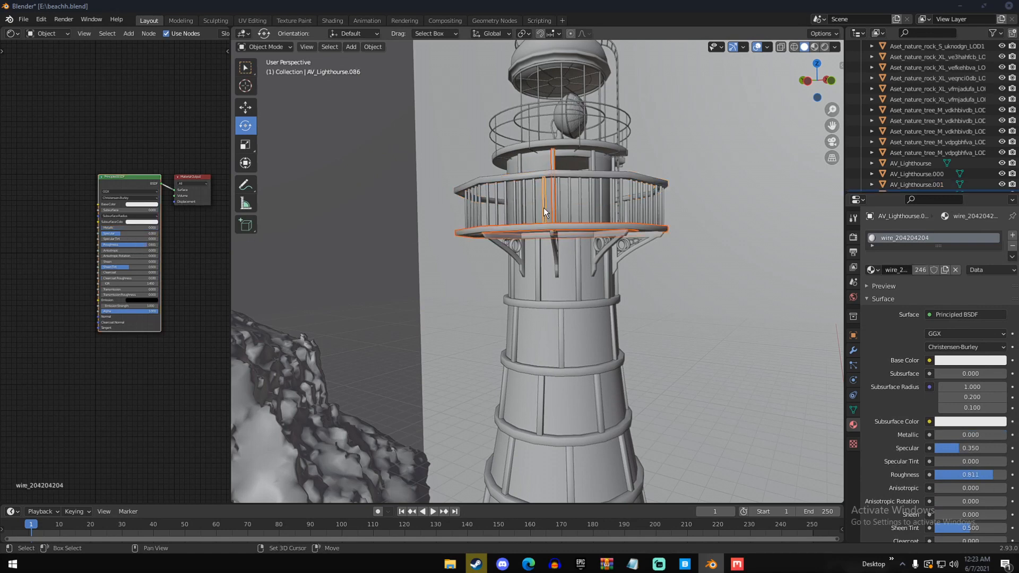
left_click(535, 209, "shift")
left_click(562, 100, "shift")
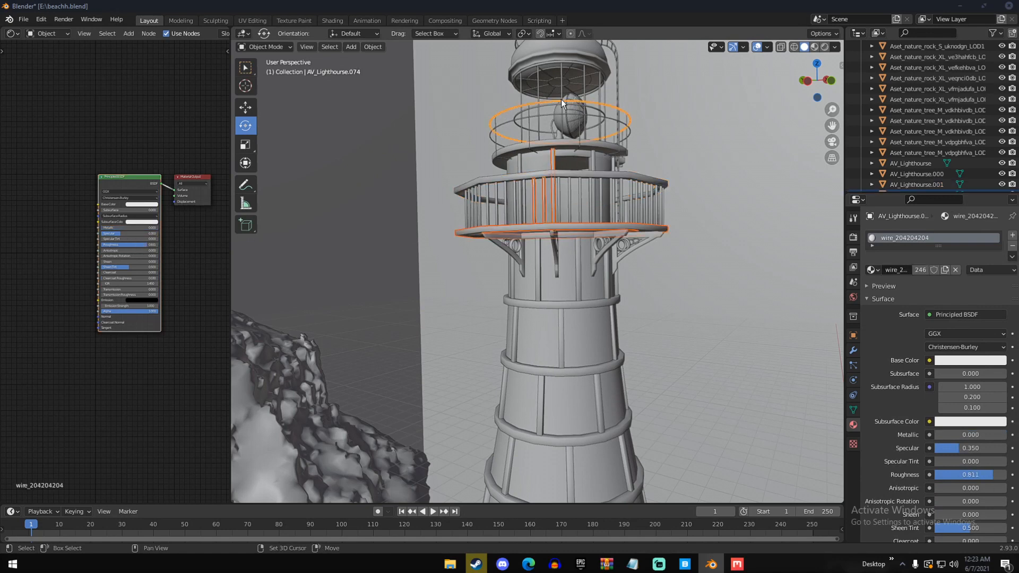
left_click(562, 88, "shift")
left_click(566, 85, "shift")
left_click(537, 83, "shift")
left_click(522, 92, "shift")
scroll(555, 210, "down", 2)
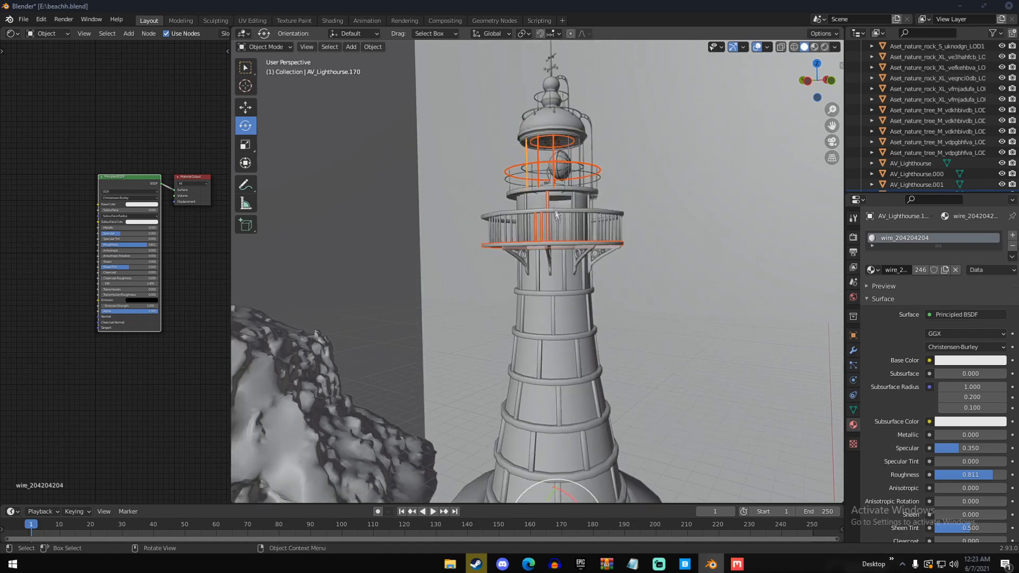
Extend the selection of railing and lantern room parts with the support brackets beneath the balcony
left_click(550, 260, "shift")
left_click(579, 258, "shift")
left_click(603, 256, "shift")
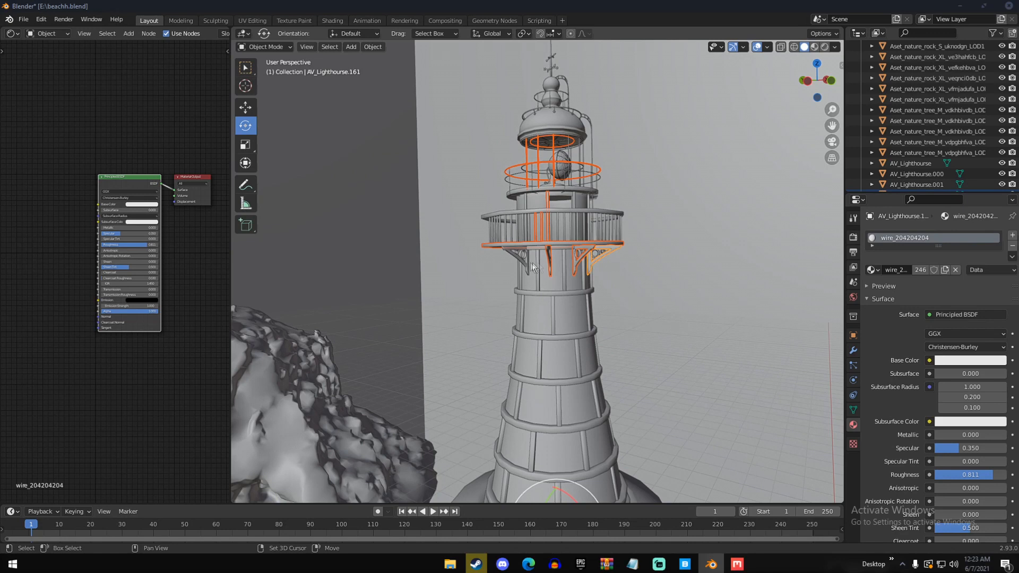
left_click(523, 259, "shift")
left_click(526, 208, "shift")
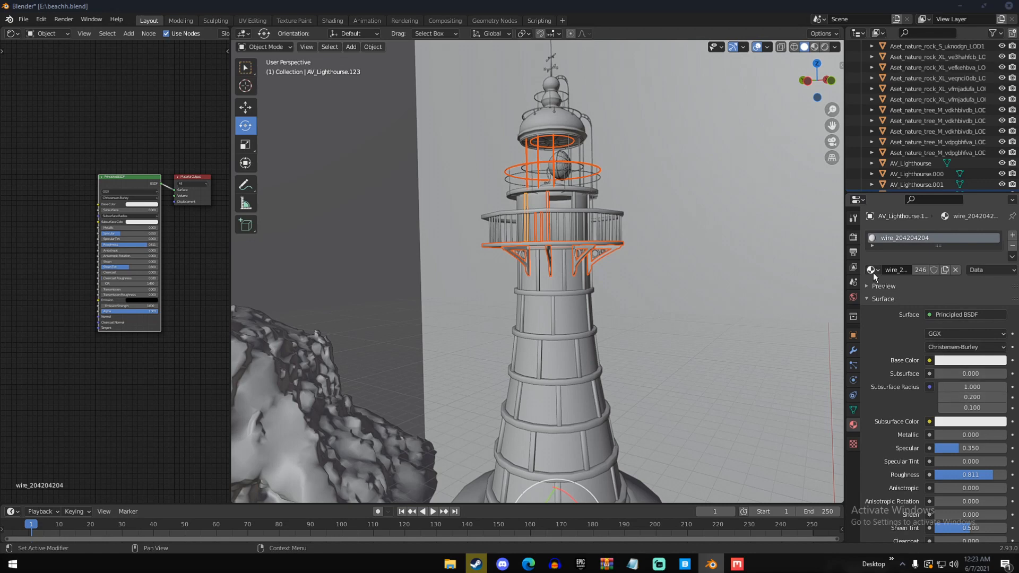
scroll(546, 231, "up", 4)
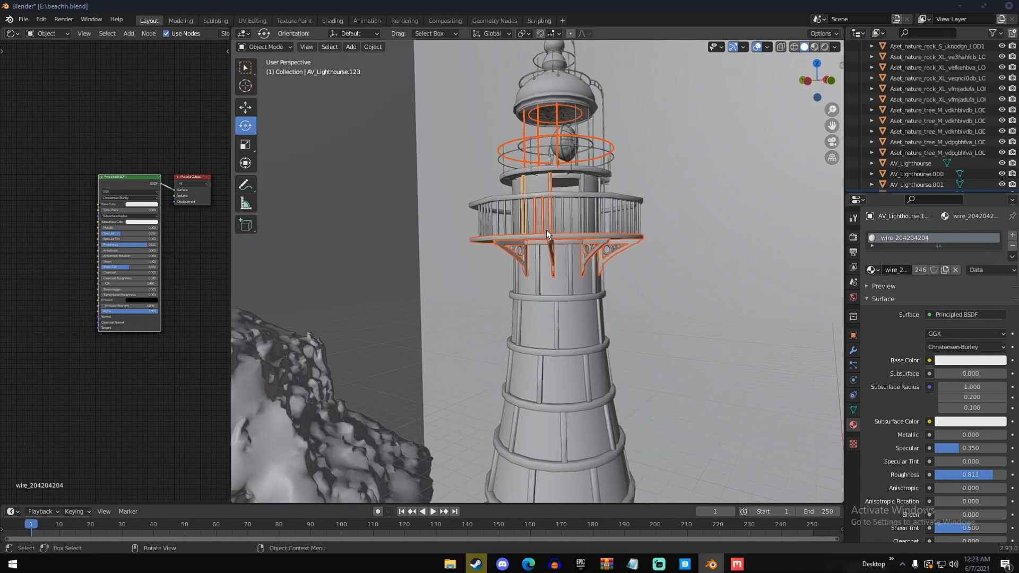
scroll(546, 231, "down", 4)
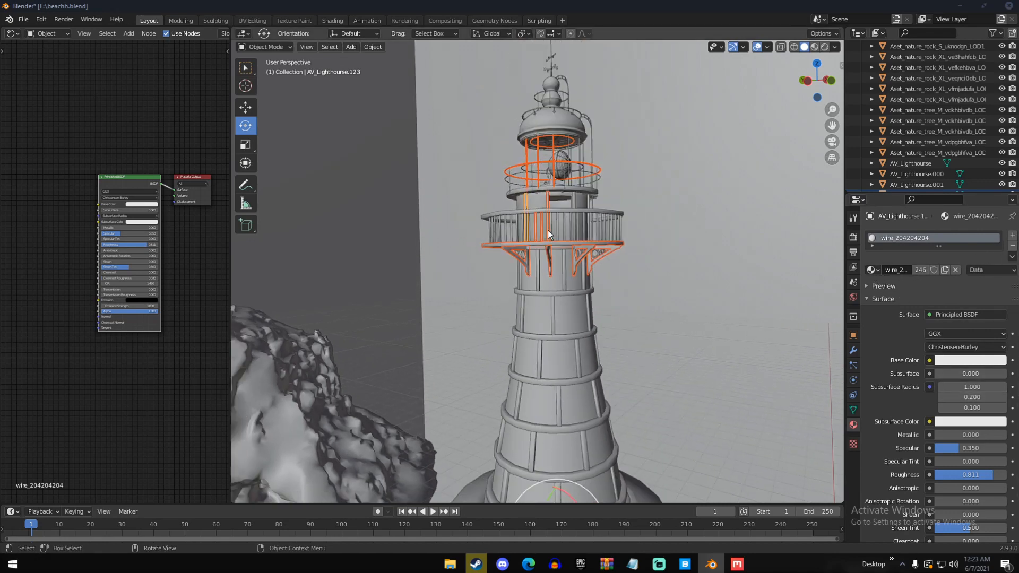
scroll(547, 234, "up", 1)
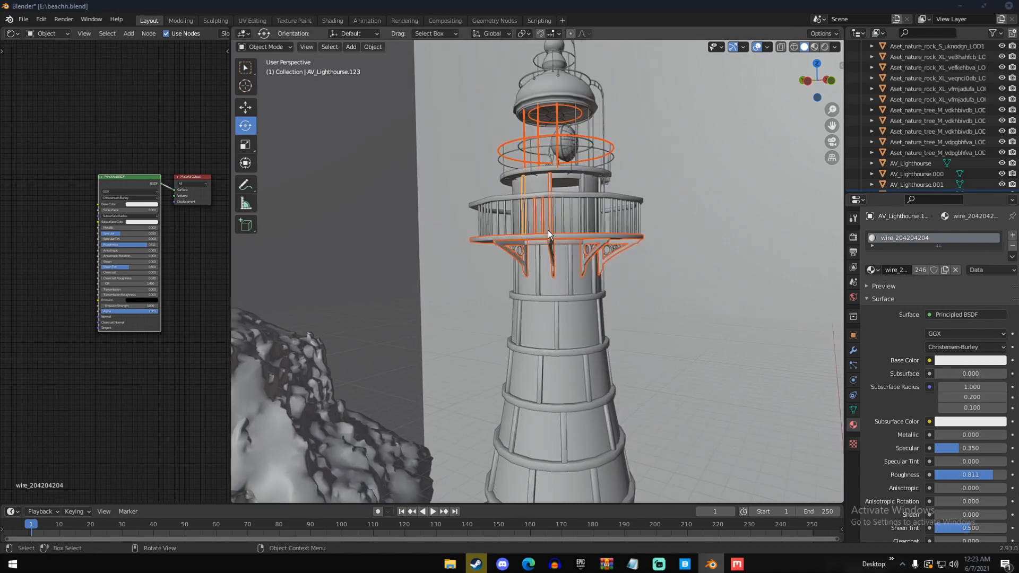
Make a part with Material.003 the active object, copy its material to all selected lighthouse parts, and clear the selection
left_click(549, 183, "shift")
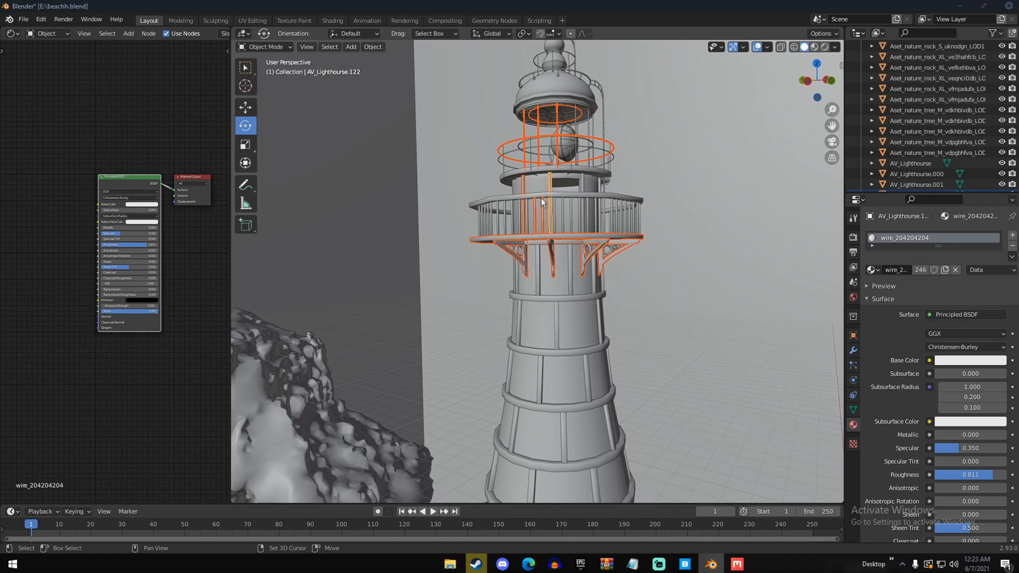
left_click(541, 195, "shift")
left_click(1010, 257)
left_click(982, 279)
scroll(638, 303, "down", 4)
key("a")
key("a")
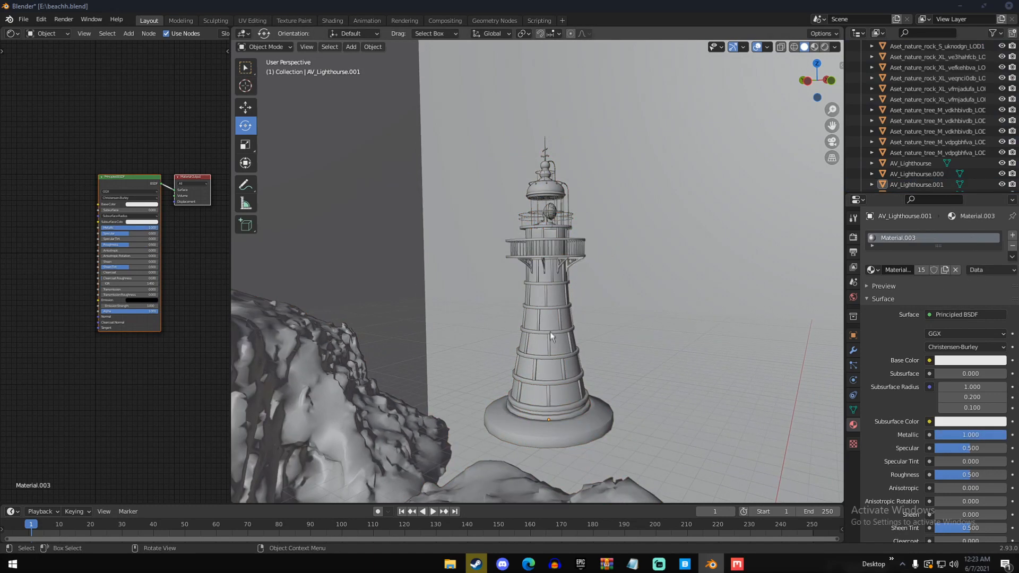
Save the file and show the scene through the camera in rendered shading
scroll(549, 358, "down", 3)
key("KP_0")
key("ctrl+s")
key("z")
left_click(627, 160)
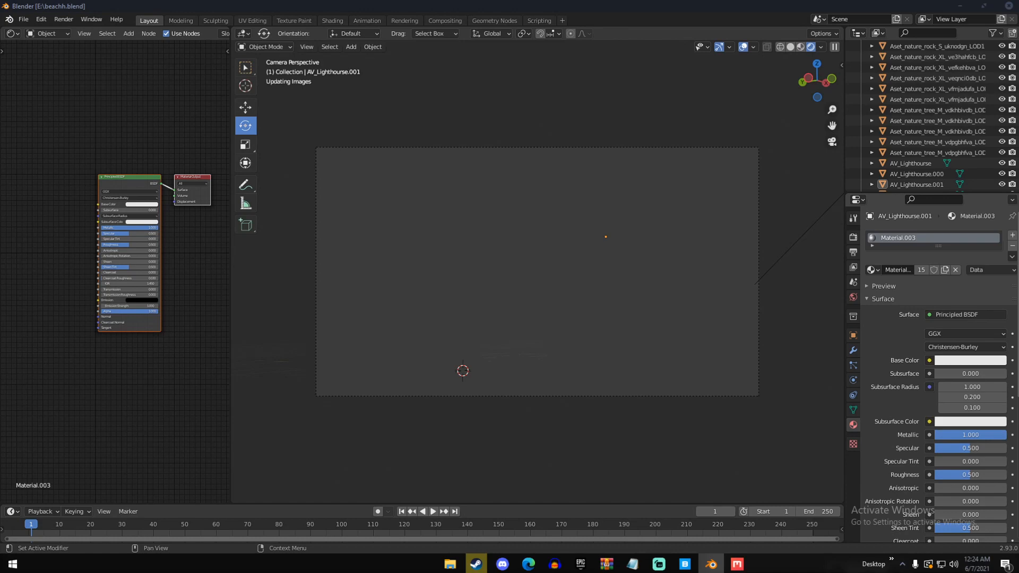
Search the web in the browser for "render volume only blender", look through the results, and return to Blender
left_click(528, 563)
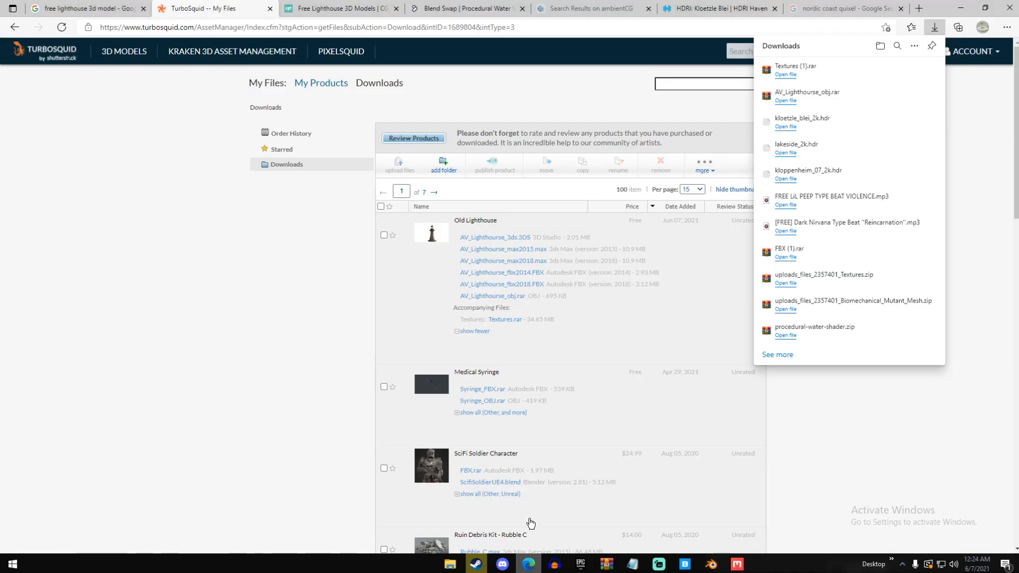
left_click(445, 29)
type("render volume only")
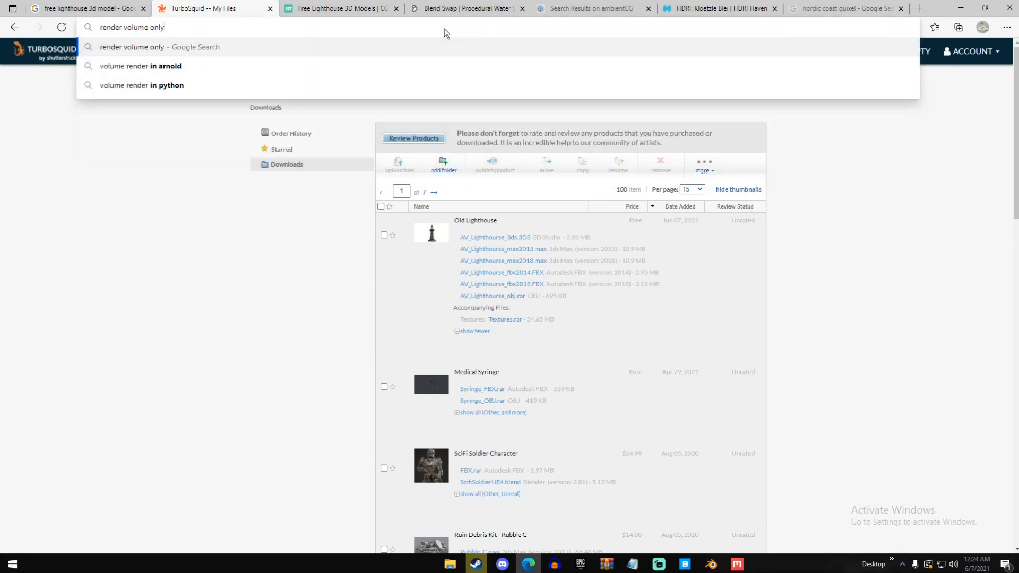
type(" blender")
key("Return")
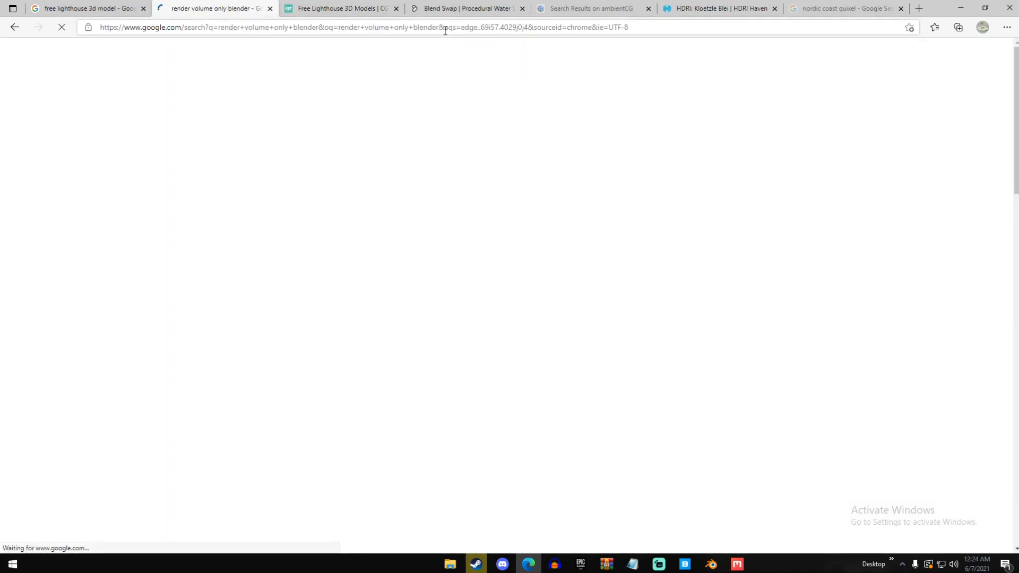
scroll(432, 170, "down", 1)
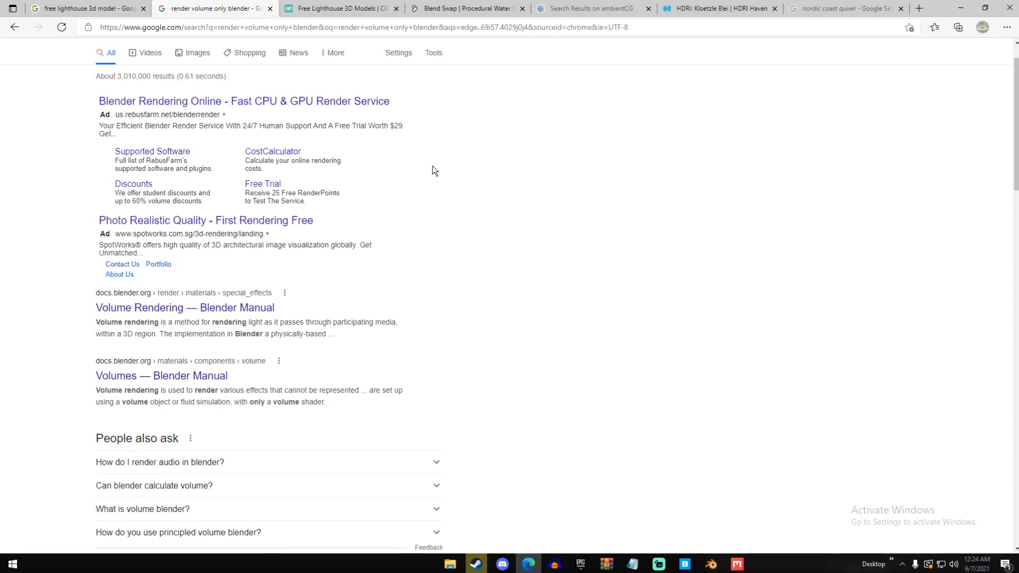
scroll(432, 170, "down", 2)
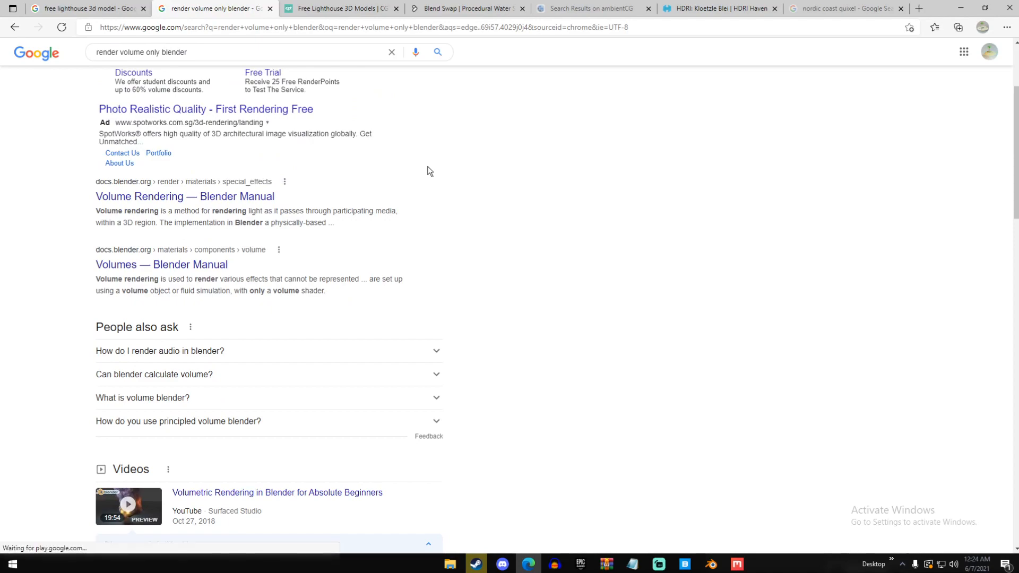
scroll(430, 171, "down", 9)
scroll(428, 172, "down", 4)
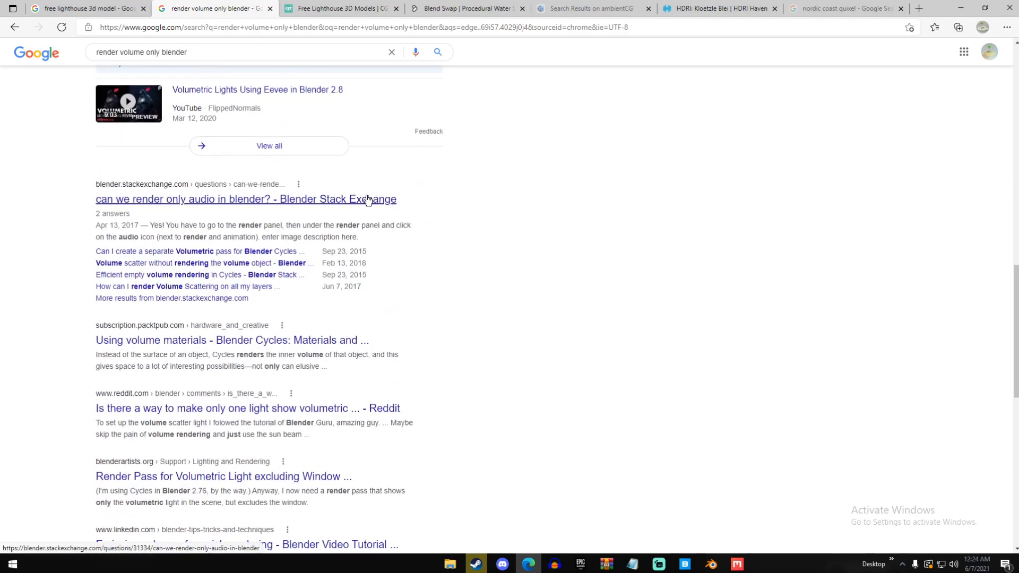
left_click(960, 8)
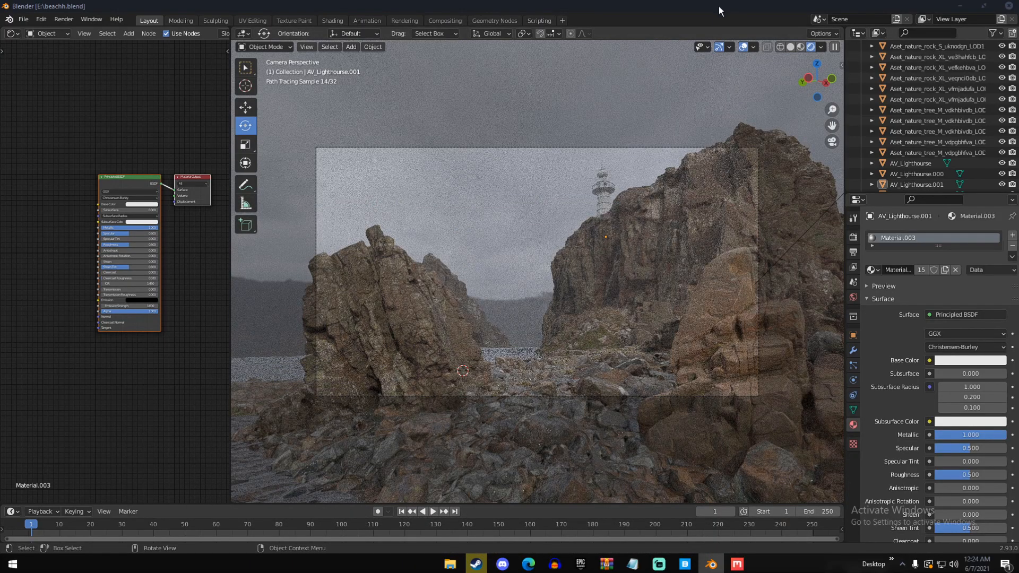
Switch to the Select Box tool and select the lighthouse's tower body in the rendered camera view
left_click(604, 206)
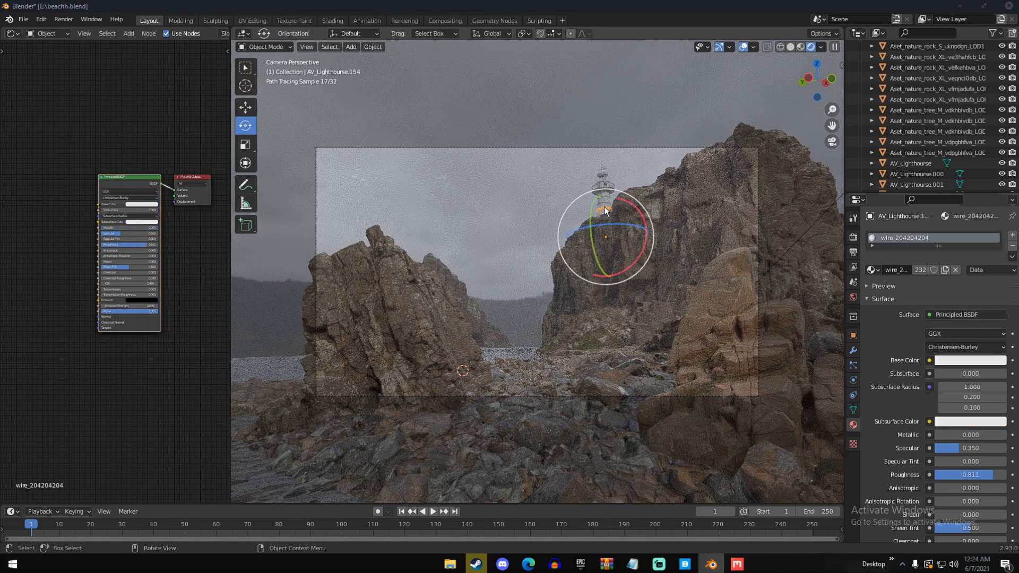
left_click(604, 202)
left_click(741, 50)
left_click(246, 67)
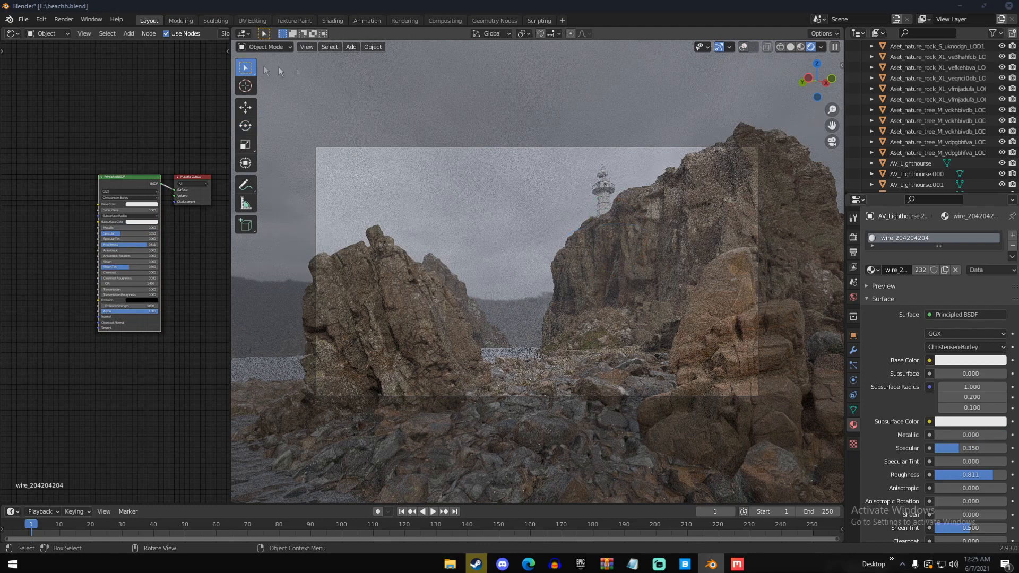
left_click(740, 48)
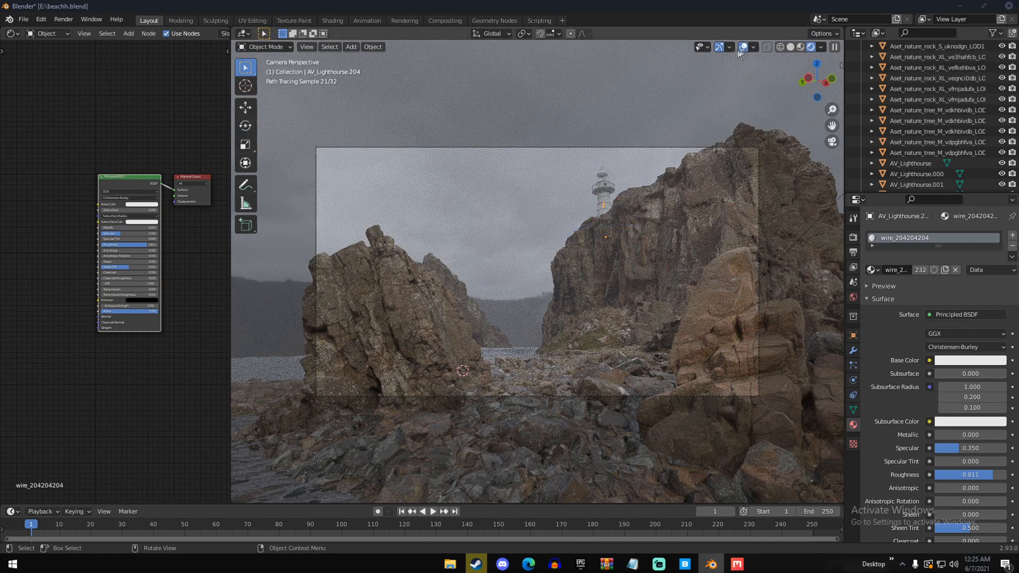
left_click(606, 200)
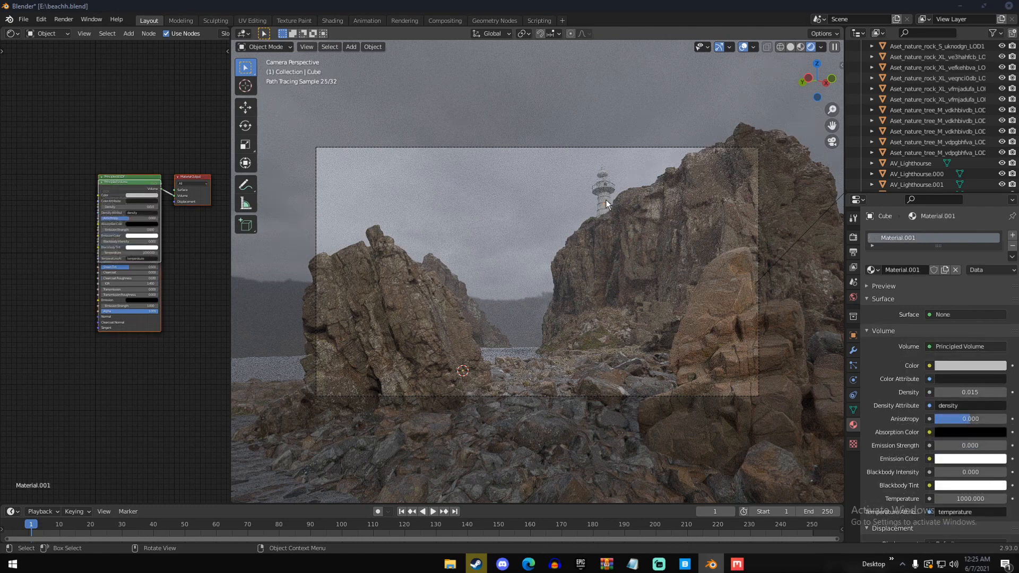
left_click(605, 200)
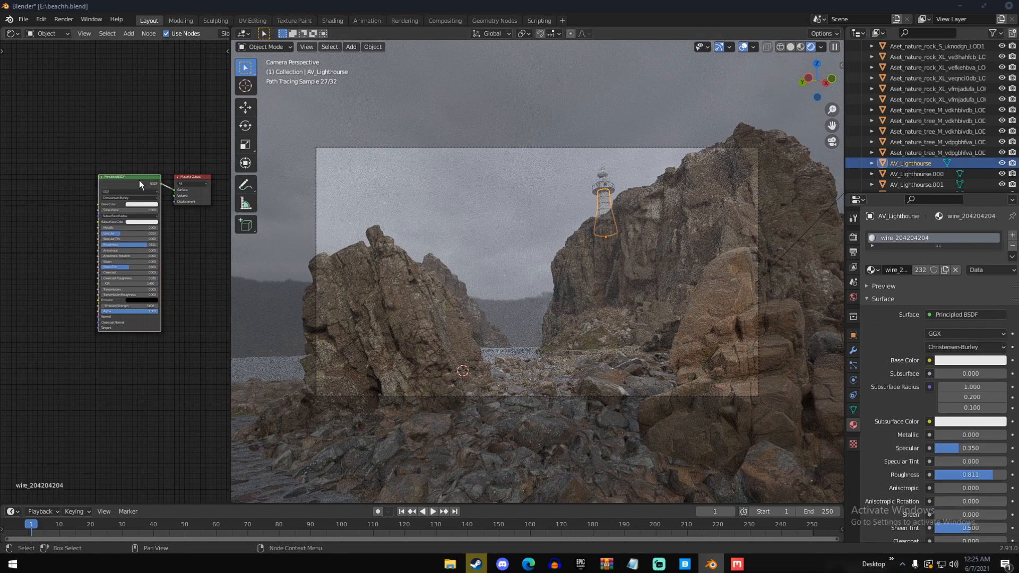
Try to run the Principled Texture Setup on the tower's wire_204204204 material with LightHouse1.jpg from the Textures folder
key("ctrl+shift+t")
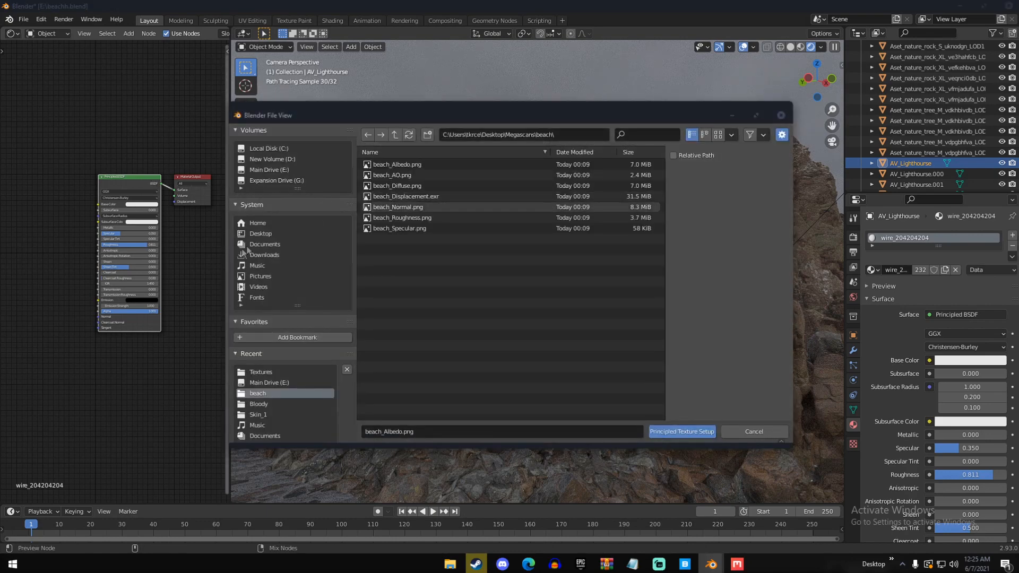
left_click(259, 372)
left_click(415, 185)
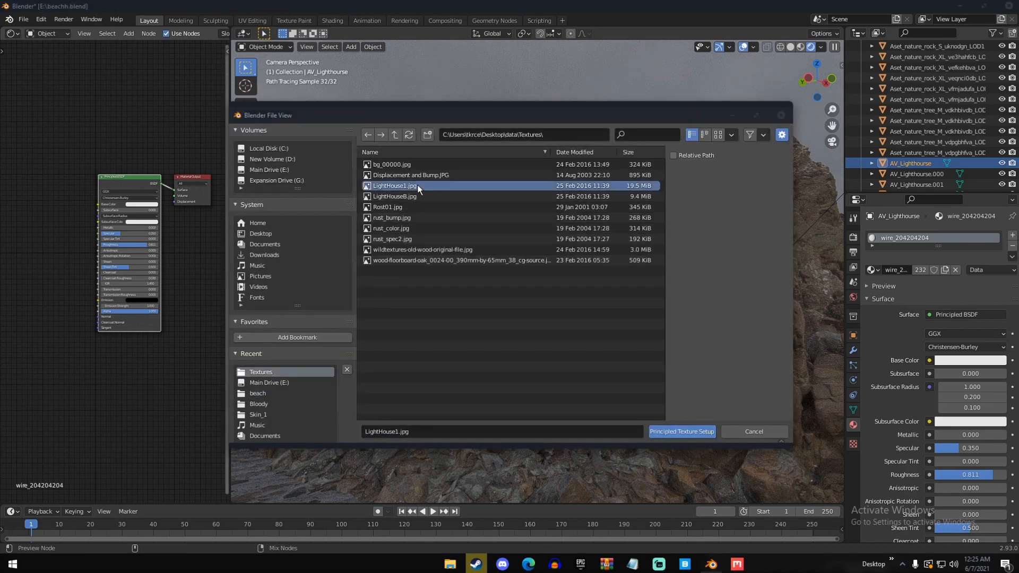
double_click(417, 185)
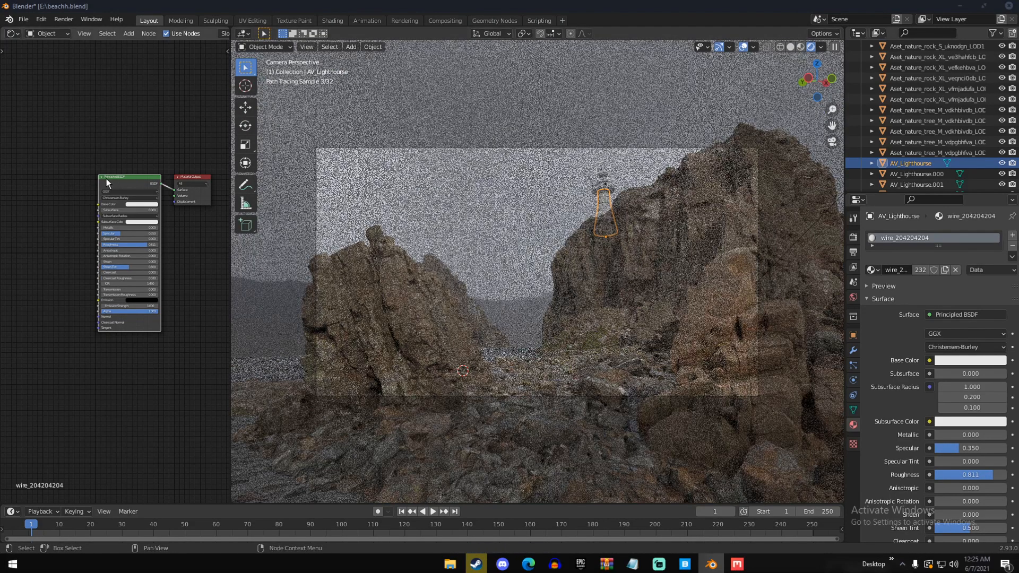
Add an image texture with mapping nodes to the tower material's Base Color, load LightHouse1.jpg, and deselect everything
key("ctrl+t")
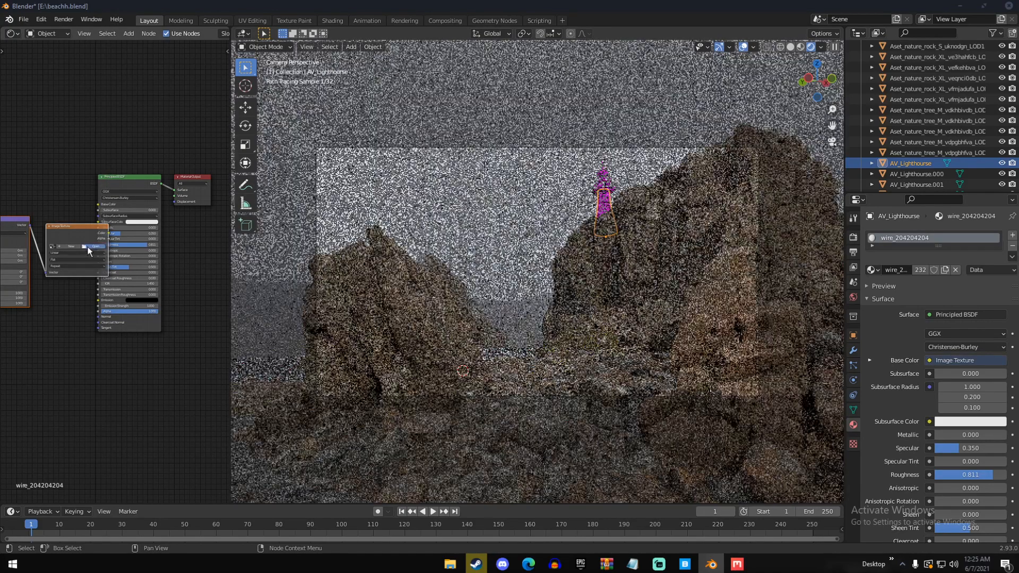
left_click(95, 246)
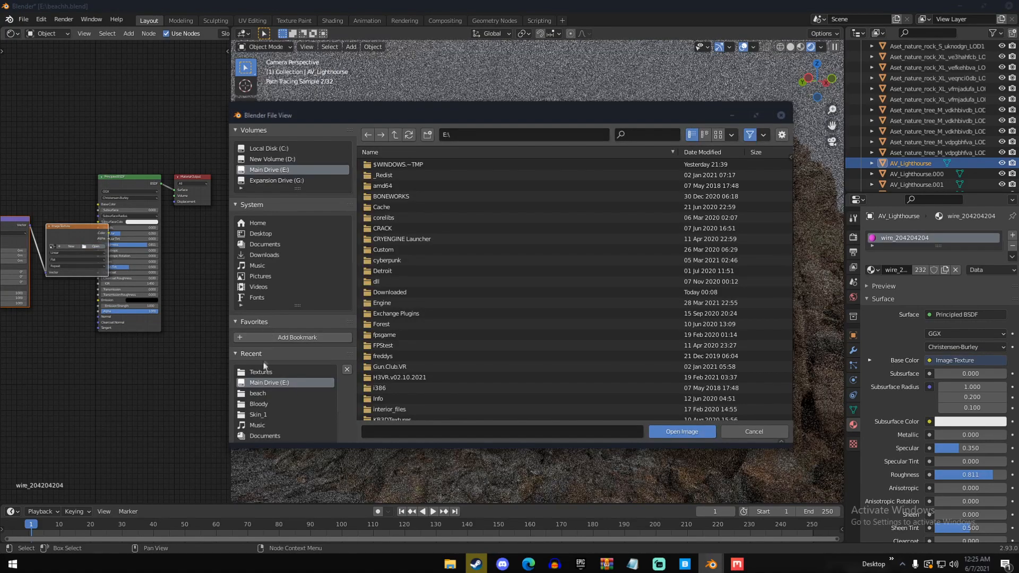
left_click(264, 372)
left_click(409, 187)
double_click(408, 186)
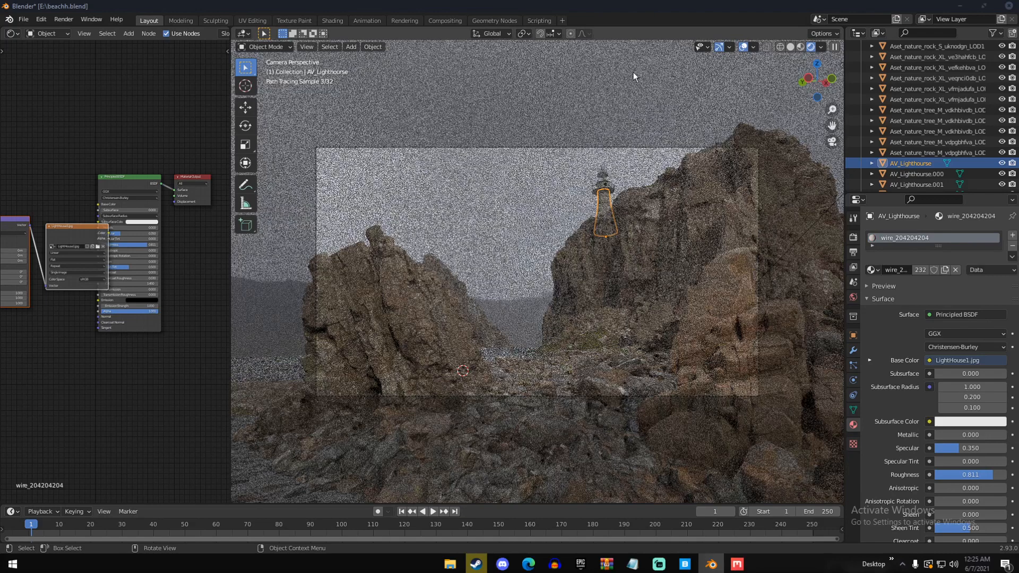
key("a")
key("alt+a")
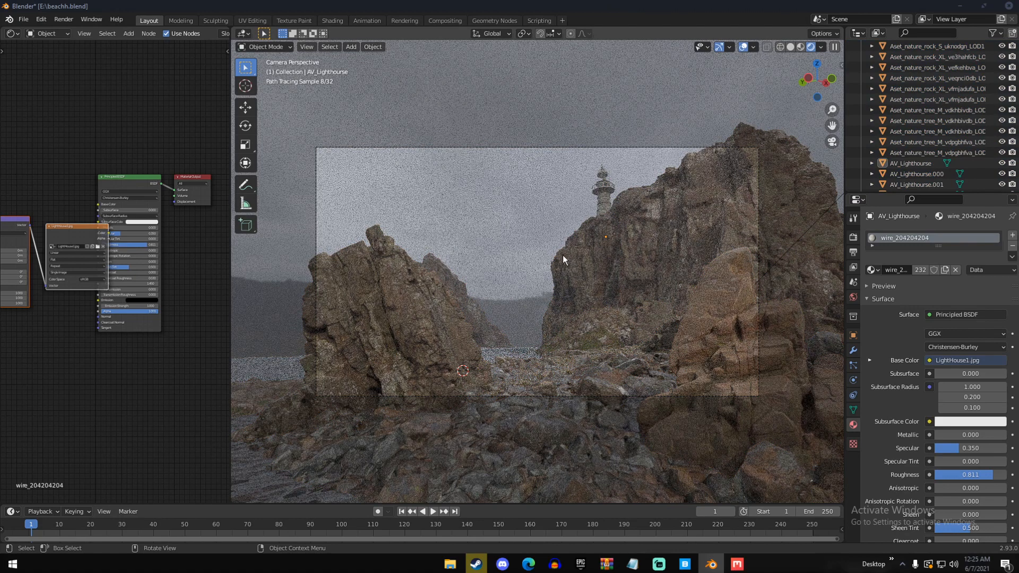
Switch the viewport to solid shading, leave the camera view, and add a point light to the scene
key("z")
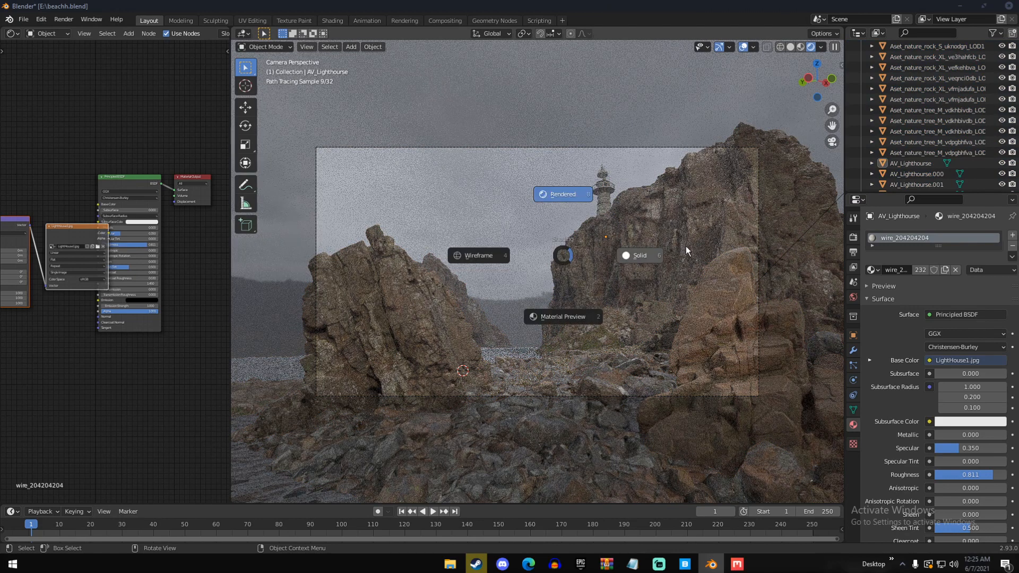
left_click(687, 246)
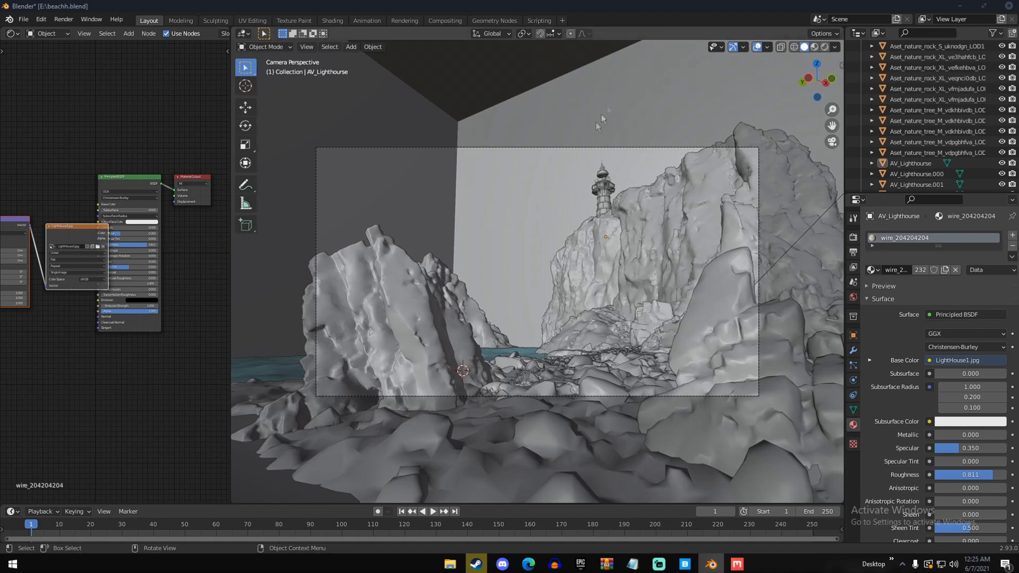
middle_click_drag(596, 122, 643, 200)
scroll(635, 234, "up", 3)
key("shift+a")
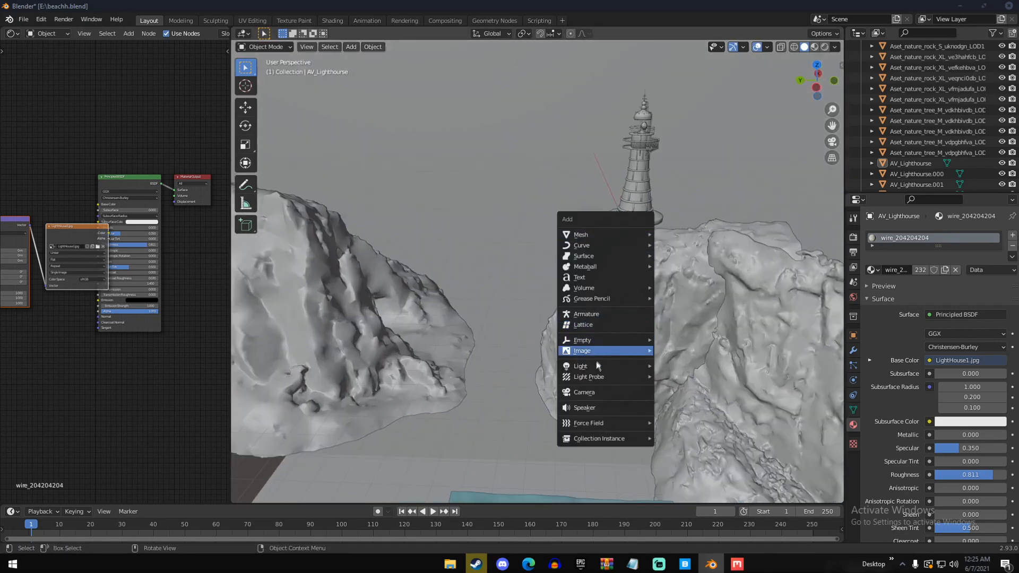
mouse_move(595, 369)
left_click(679, 366)
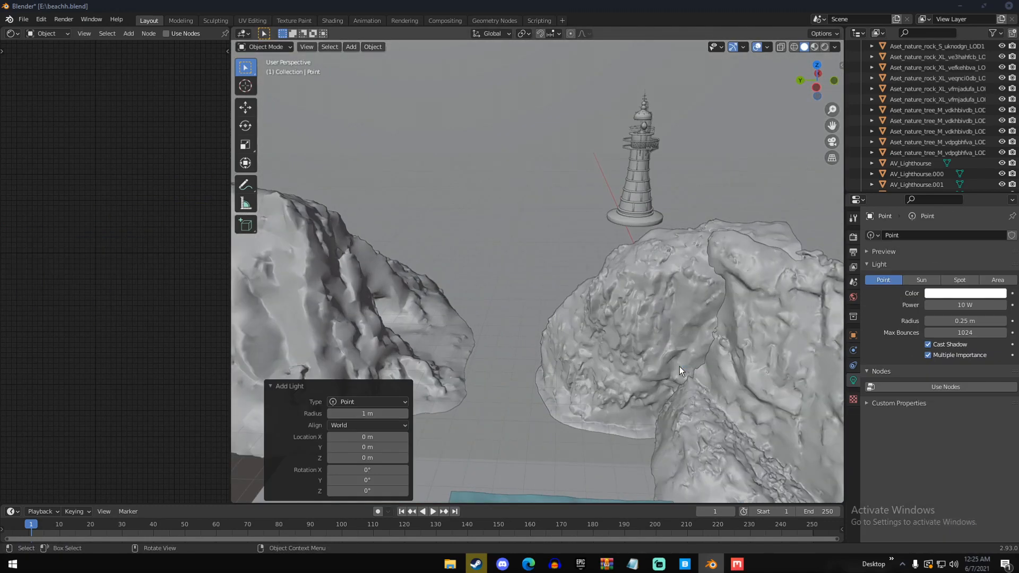
Move the new point light across the scene to the lighthouse on the cliff
scroll(656, 384, "down", 3)
key("g")
left_click(598, 274)
middle_click_drag(573, 358, 674, 339)
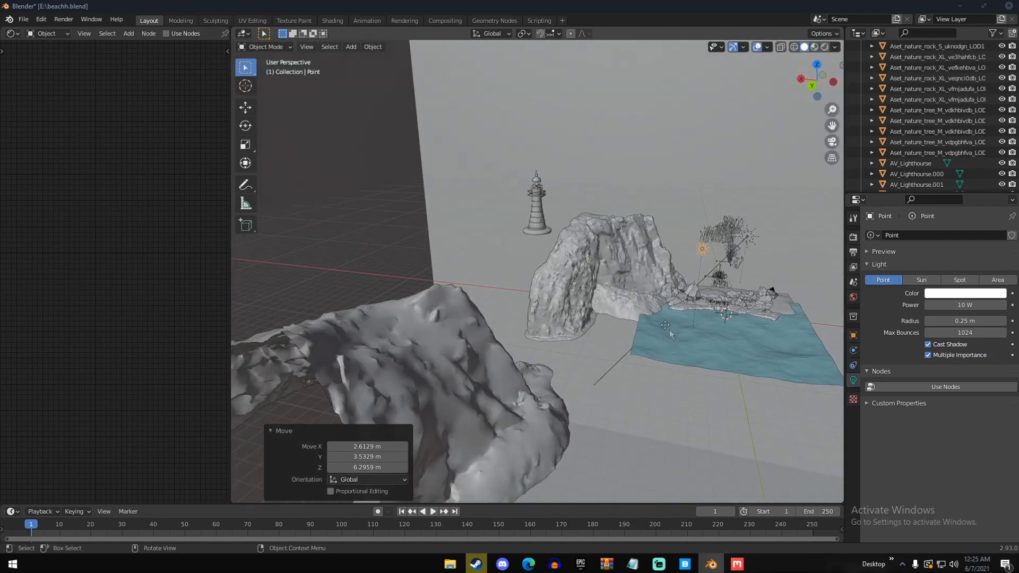
key("g")
left_click(507, 252)
middle_click_drag(507, 252, 610, 253)
key("g")
left_click(483, 231)
Fine-position the point light inside the lighthouse's lantern room, just beside the lamp
key("g")
left_click(496, 219)
scroll(610, 228, "up", 4)
scroll(603, 255, "up", 4)
key("g")
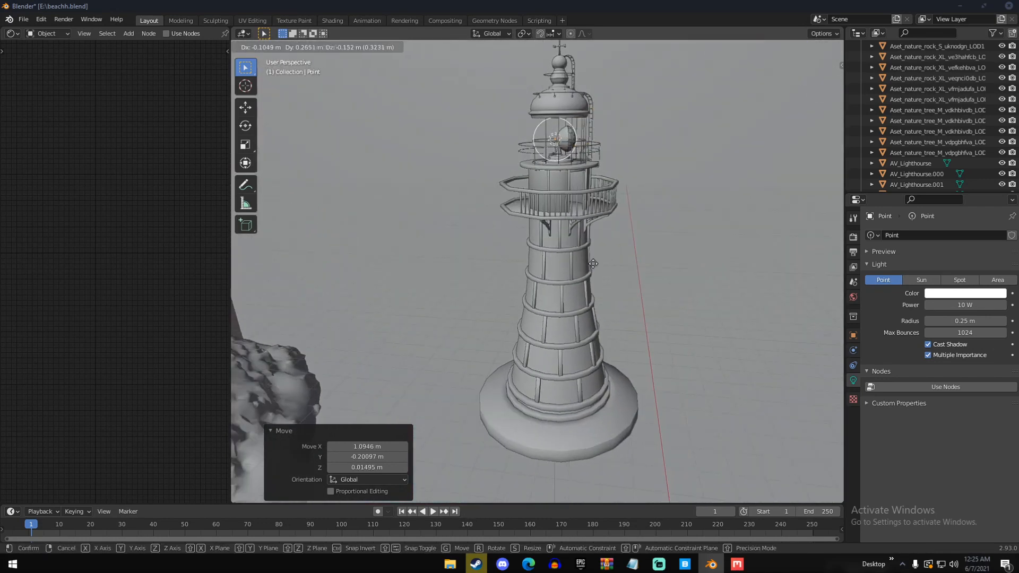
left_click(592, 263)
middle_click_drag(603, 244, 520, 227)
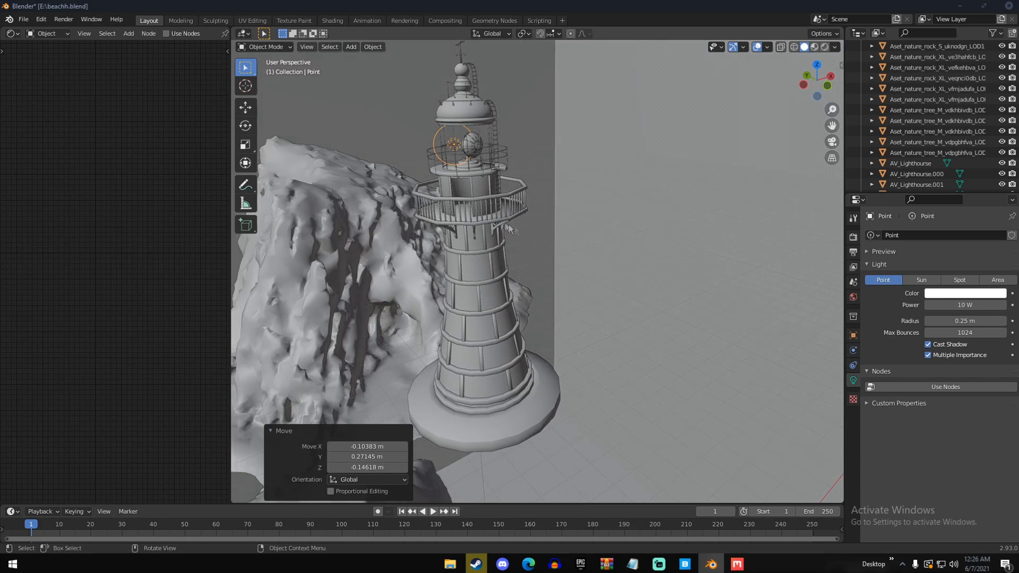
Select the lighthouse lamp's lens and base together and rotate them about -95° around the Z axis
scroll(505, 225, "up", 5)
scroll(504, 224, "down", 5)
left_click(596, 141)
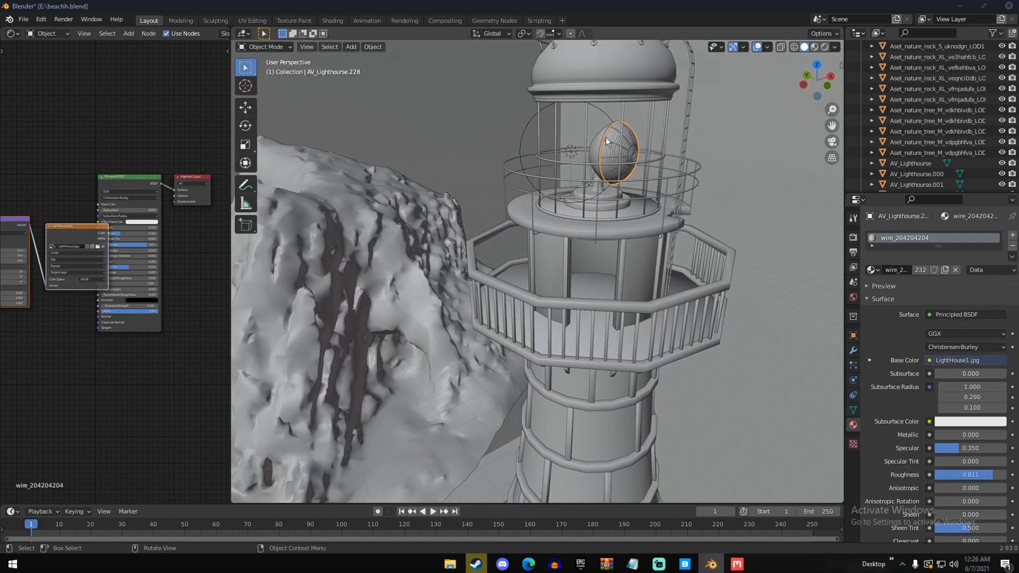
left_click(596, 141)
left_click(611, 146, "shift")
left_click(606, 196, "shift")
left_click(245, 125)
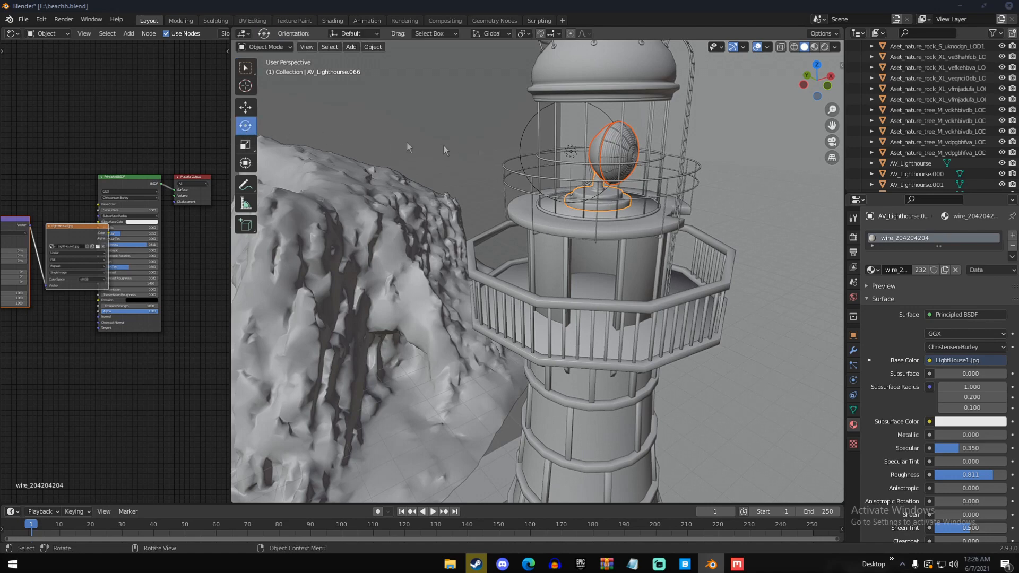
scroll(590, 325, "down", 4)
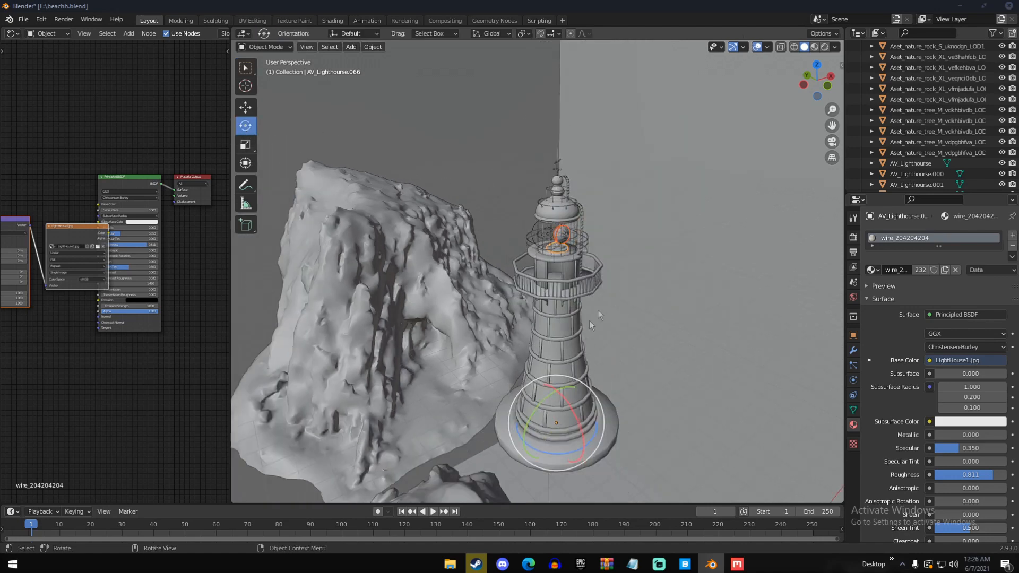
left_click_drag(555, 454, 409, 409)
Delete one part of the lamp assembly inside the lighthouse's lantern room
scroll(560, 192, "up", 4)
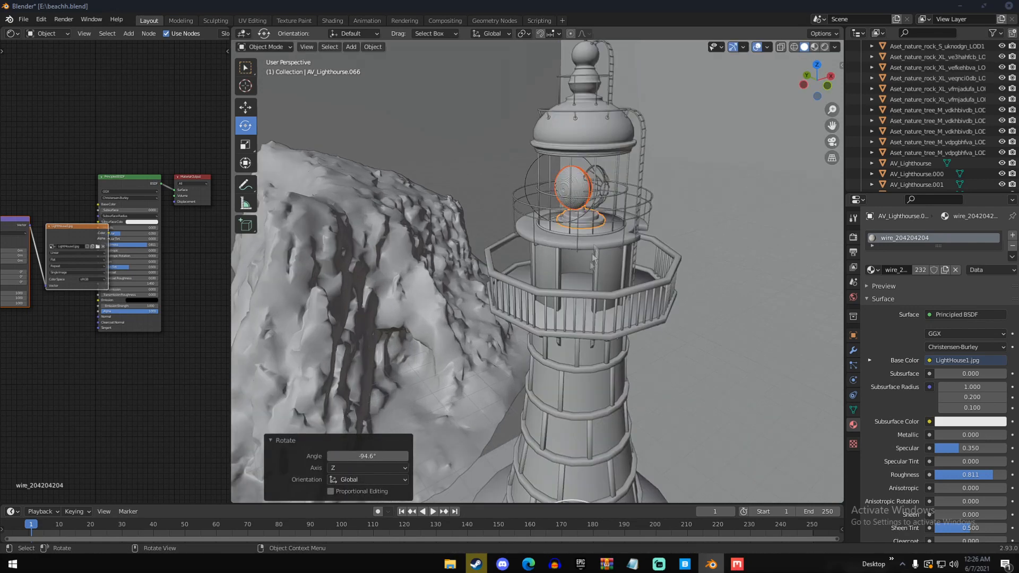
scroll(560, 193, "up", 2)
left_click(559, 191)
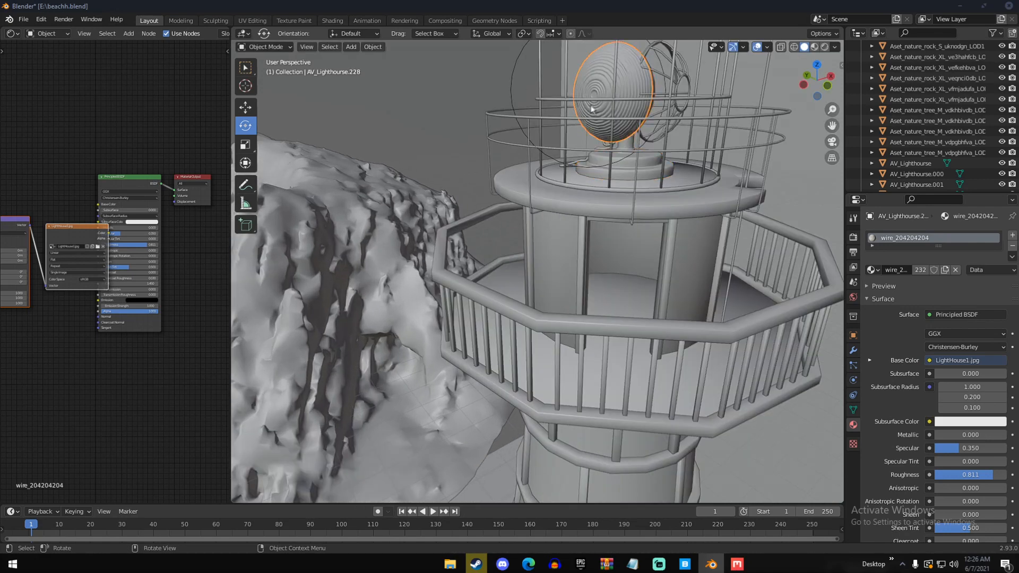
scroll(558, 189, "up", 2)
left_click(552, 264)
key("Delete")
key("ctrl+z")
key("Delete")
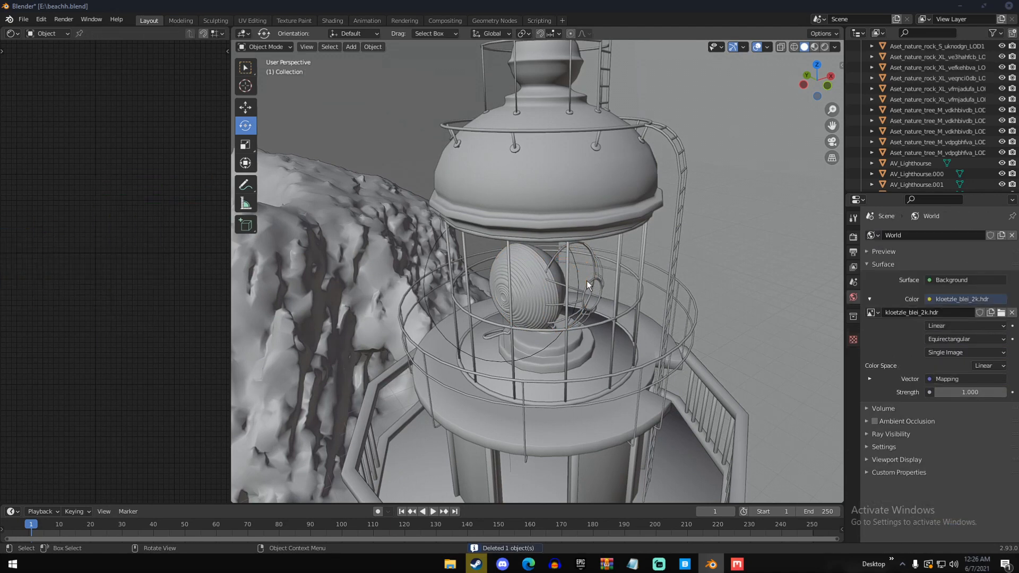
Delete the ring-shaped frame pieces beside the lens in the lantern room one after another
left_click(587, 281)
key("Delete")
left_click(574, 289)
key("Delete")
left_click(578, 311)
key("Delete")
left_click(581, 311)
key("Delete")
left_click(581, 311)
left_click(583, 311)
key("Delete")
left_click(582, 311)
key("Delete")
left_click(590, 317)
key("Delete")
Set the power of the point light in the lantern room to 50 W
middle_click_drag(598, 286, 531, 291)
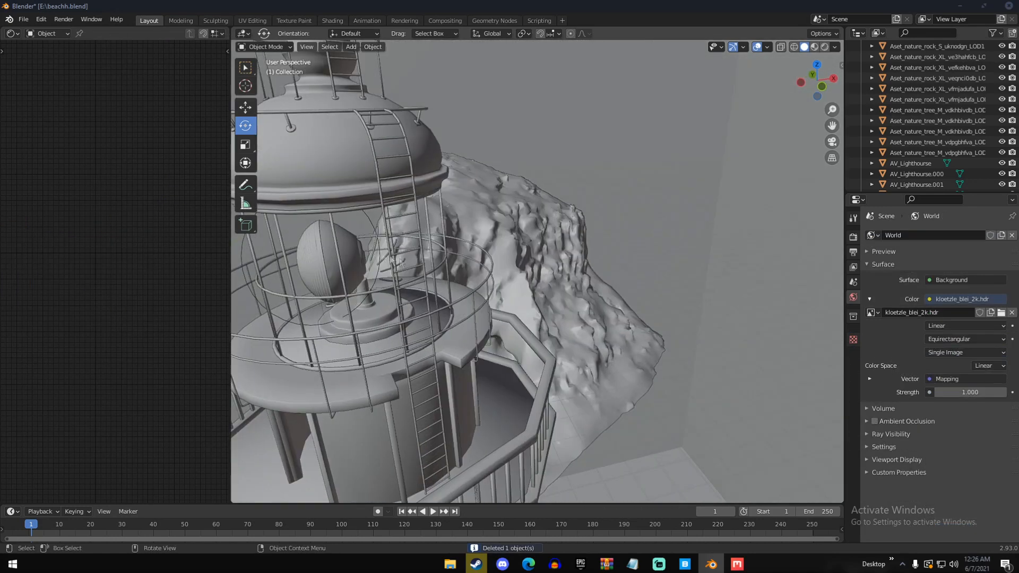
left_click(372, 225)
double_click(945, 304)
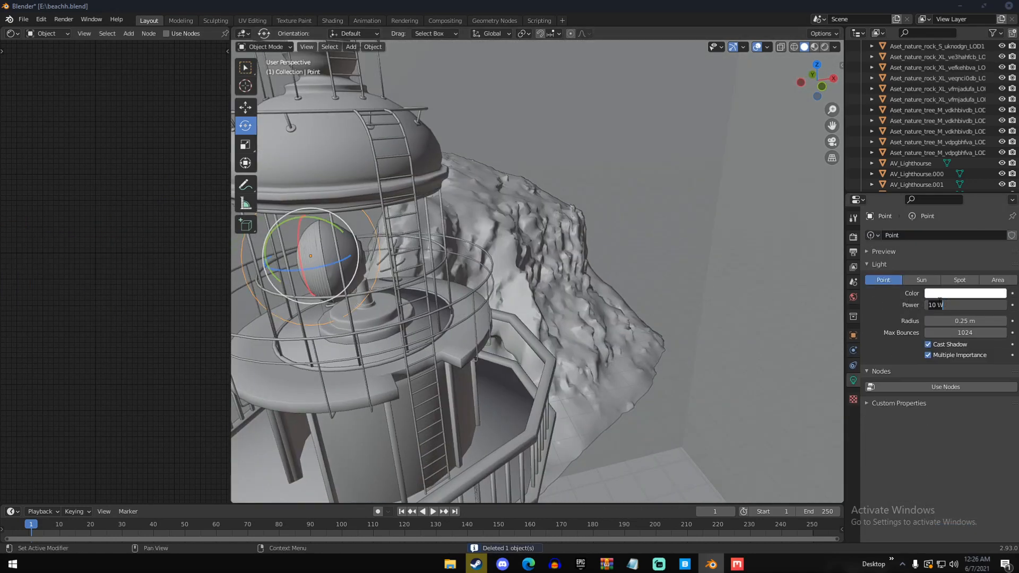
type("50")
key("Return")
Nudge the point light about -0.11 m in X within the lantern room, then return to the camera view and save the file
middle_click_drag(584, 287, 545, 285)
key("g")
left_click(519, 287)
key("KP_0")
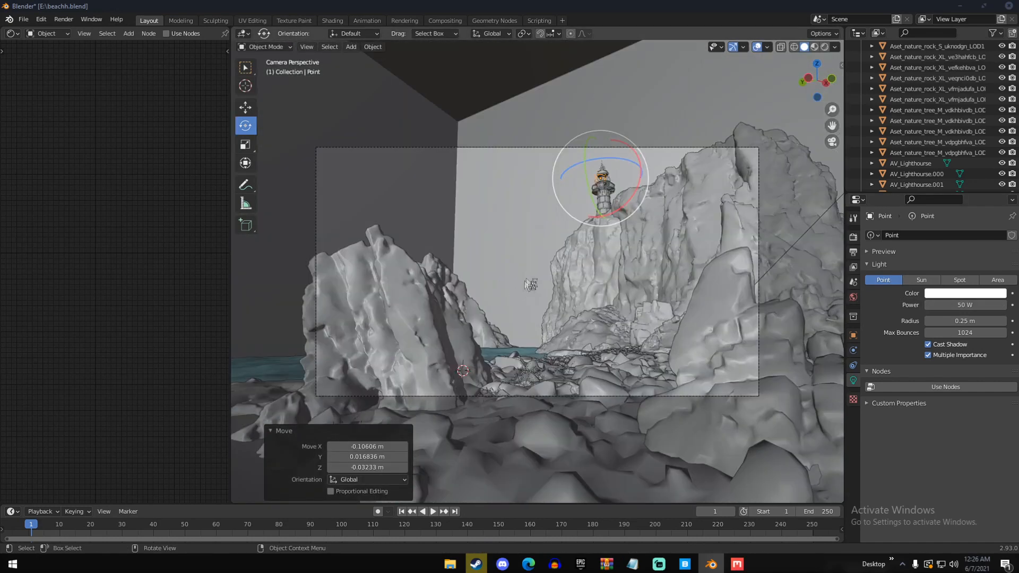
key("ctrl+s")
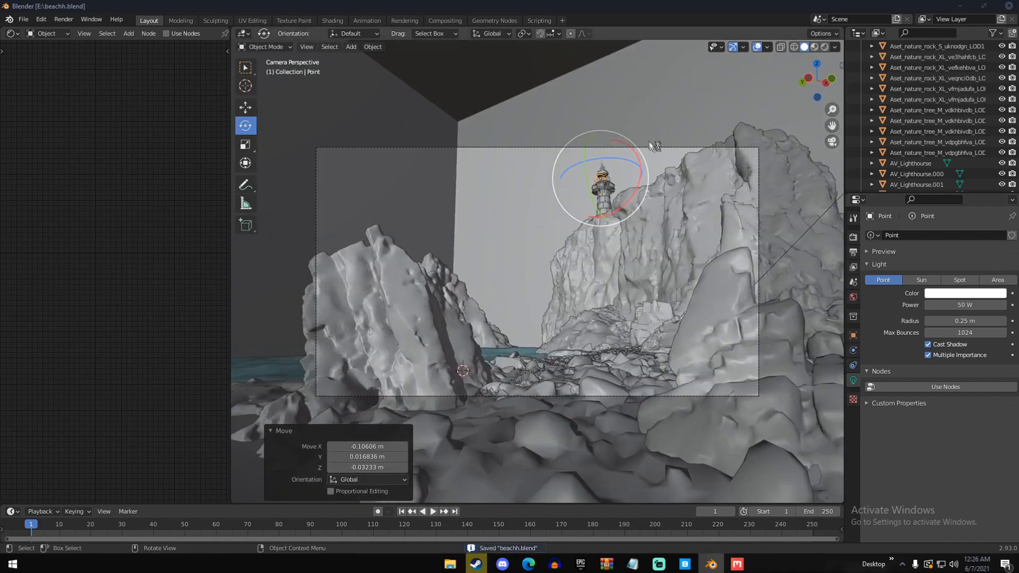
Deselect everything and switch the camera view to rendered shading
key("a")
key("a")
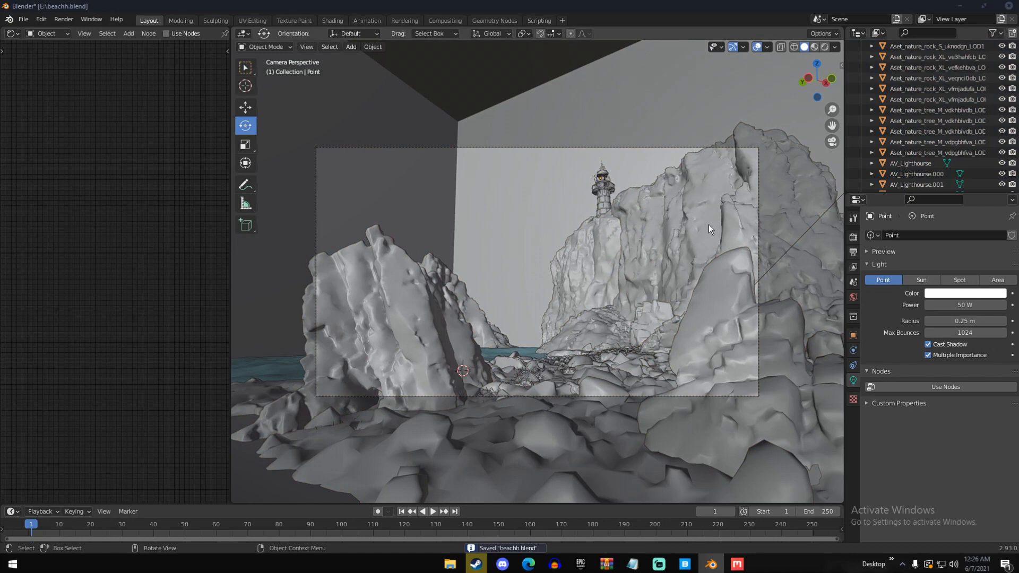
key("z")
left_click(724, 161)
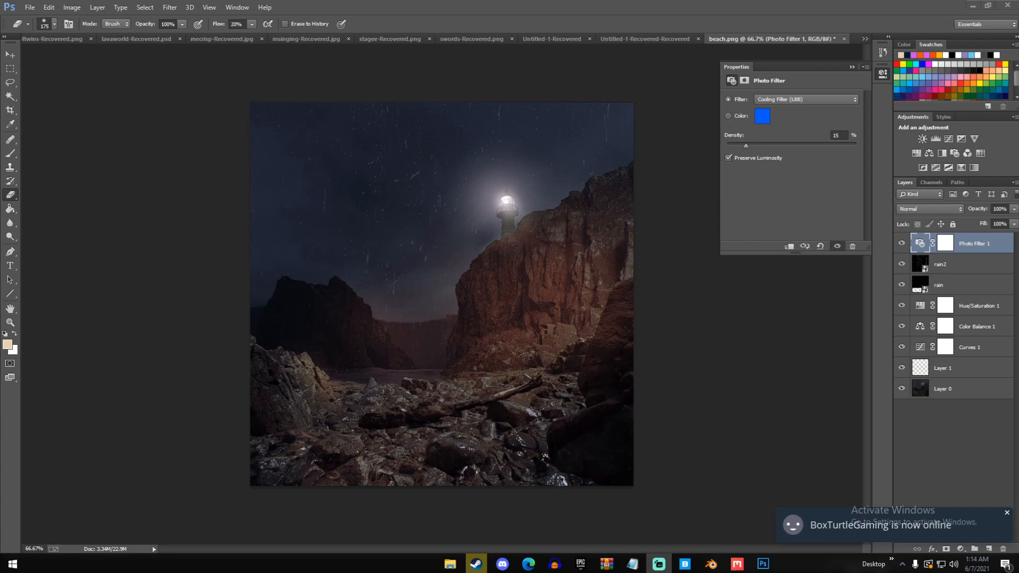
Compare the raw Blender render with the edited beach.png in Photoshop, then go back to the Blender scene
mouse_move(711, 564)
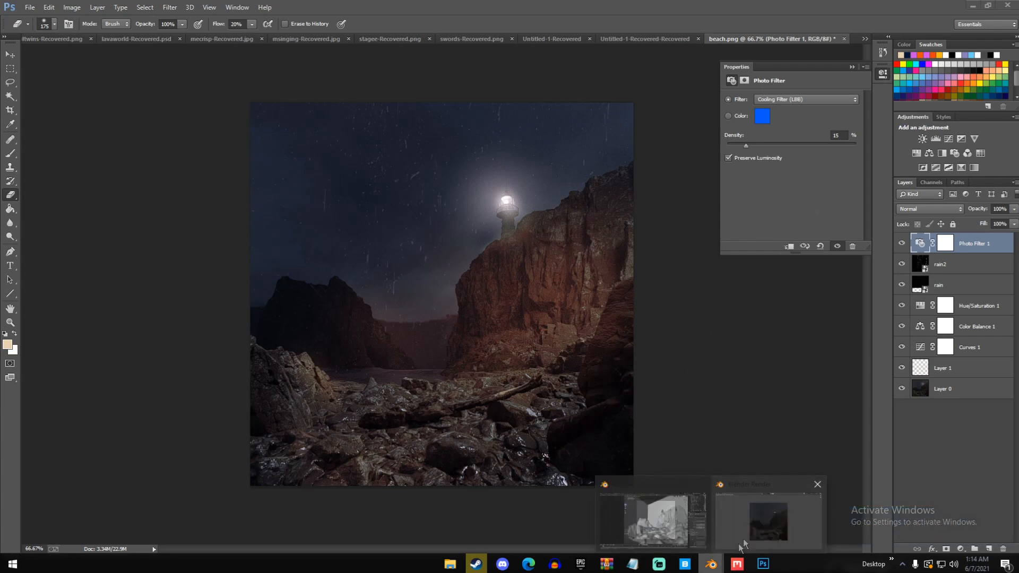
left_click(733, 551)
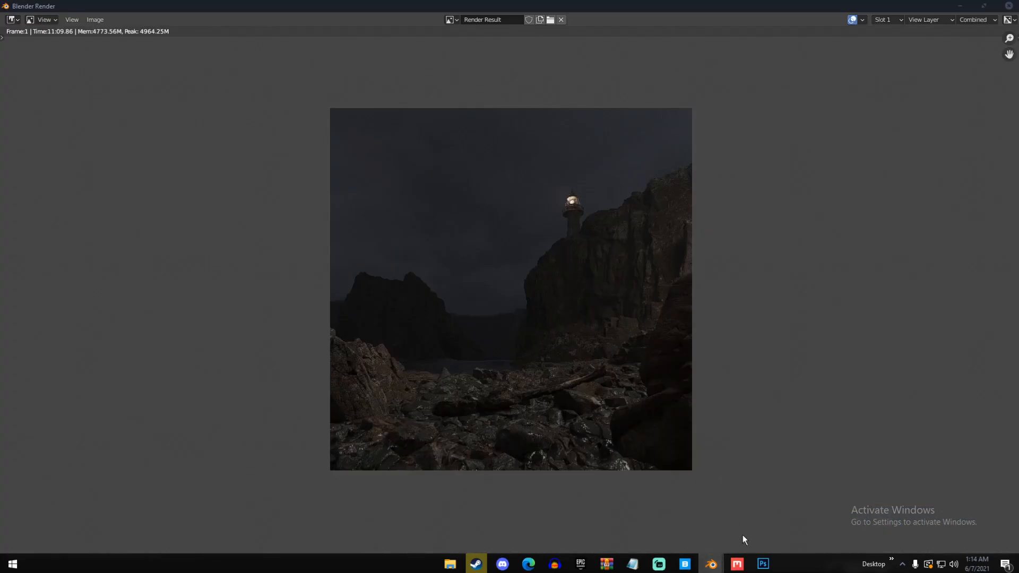
left_click(762, 564)
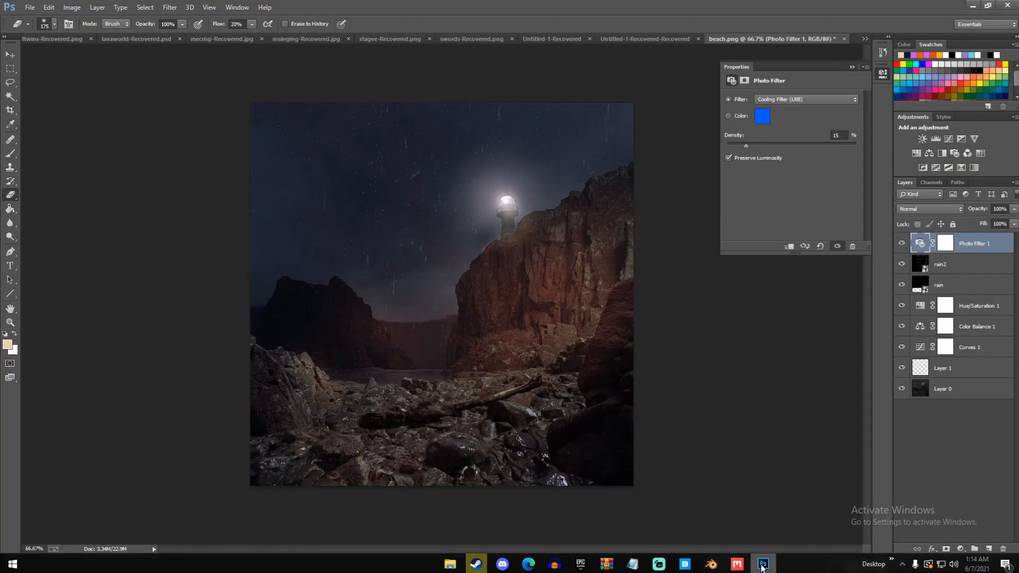
left_click(762, 564)
left_click(953, 7)
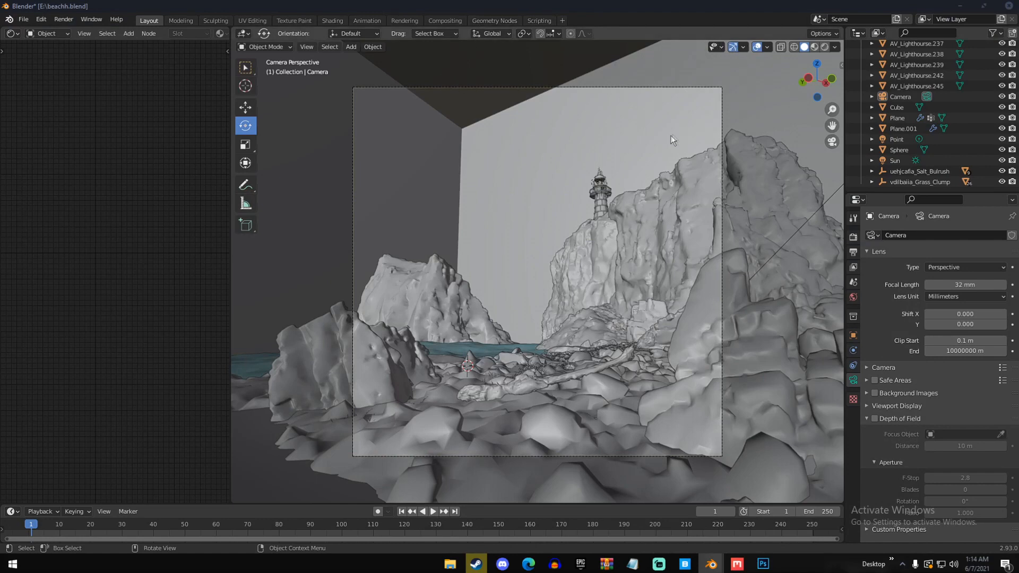
Leave the camera view and select the large sphere above the beach to inspect its placement and emission material
middle_click_drag(675, 136, 696, 184)
scroll(706, 212, "down", 5)
middle_click_drag(760, 256, 654, 264)
left_click(654, 264)
scroll(611, 298, "up", 4)
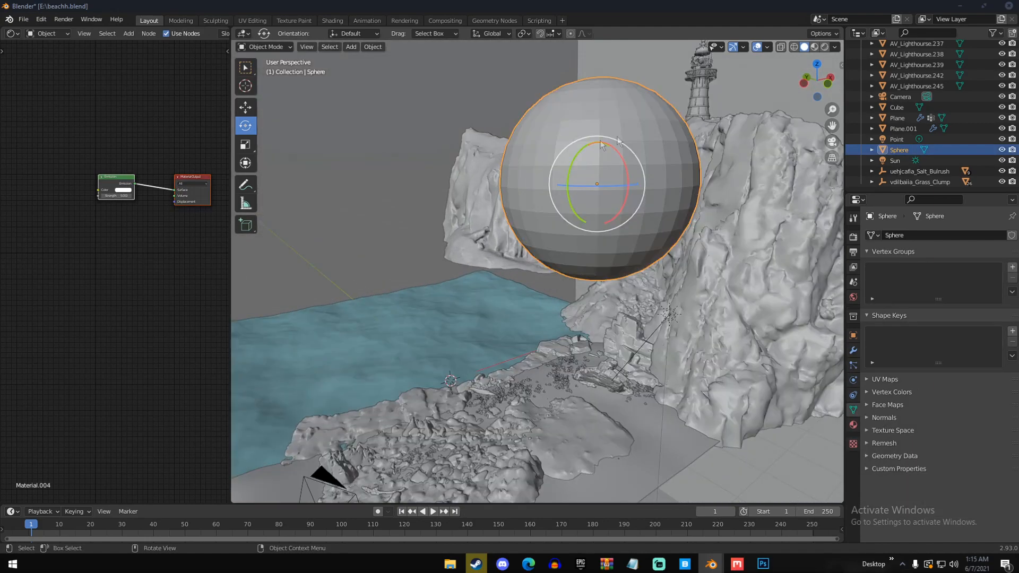
middle_click_drag(596, 336, 617, 348)
scroll(677, 371, "down", 3)
Review the world background strength and the sun light's settings and placement in the scene
left_click(853, 297)
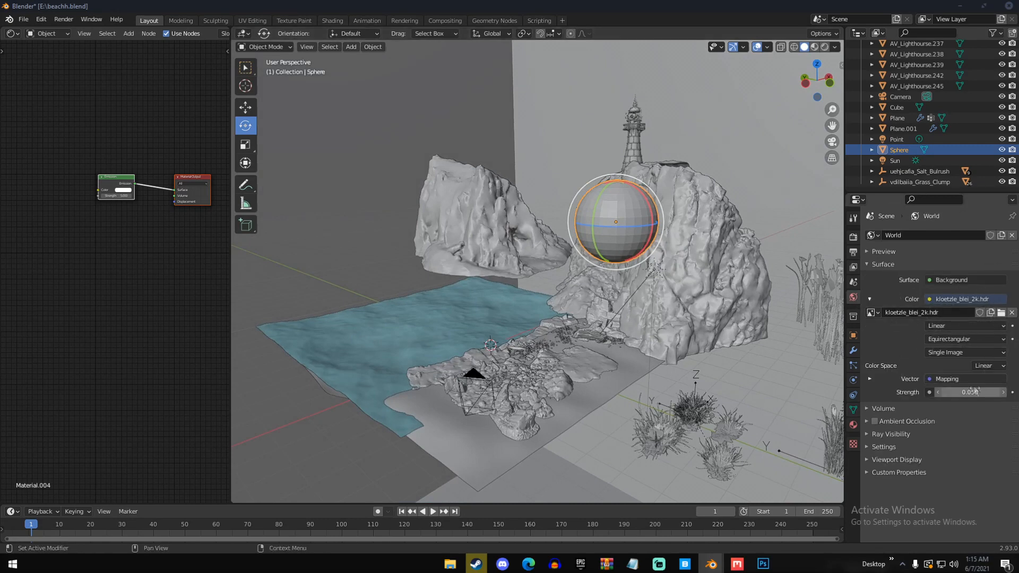
middle_click_drag(587, 348, 536, 339)
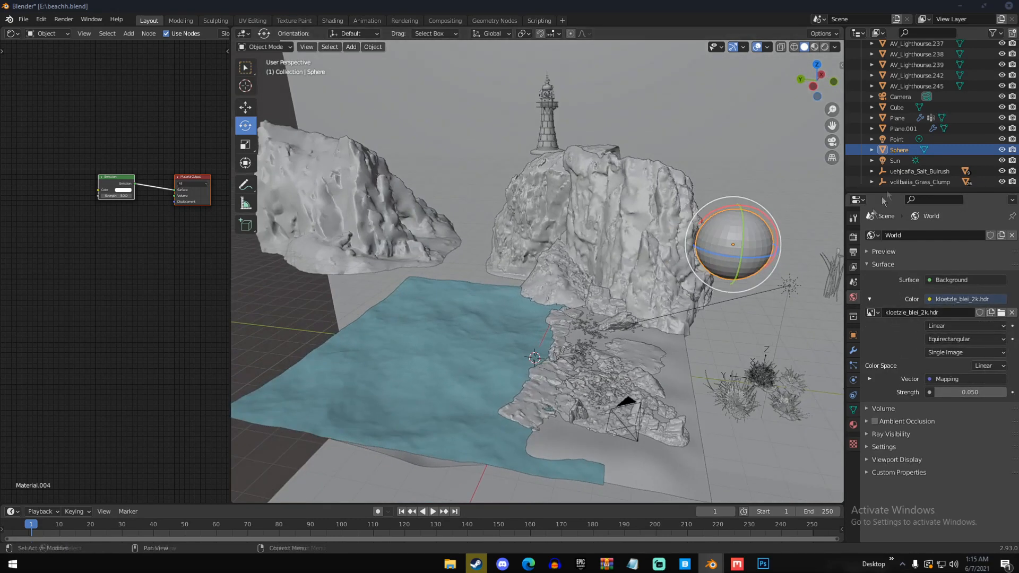
left_click(898, 160)
left_click(853, 380)
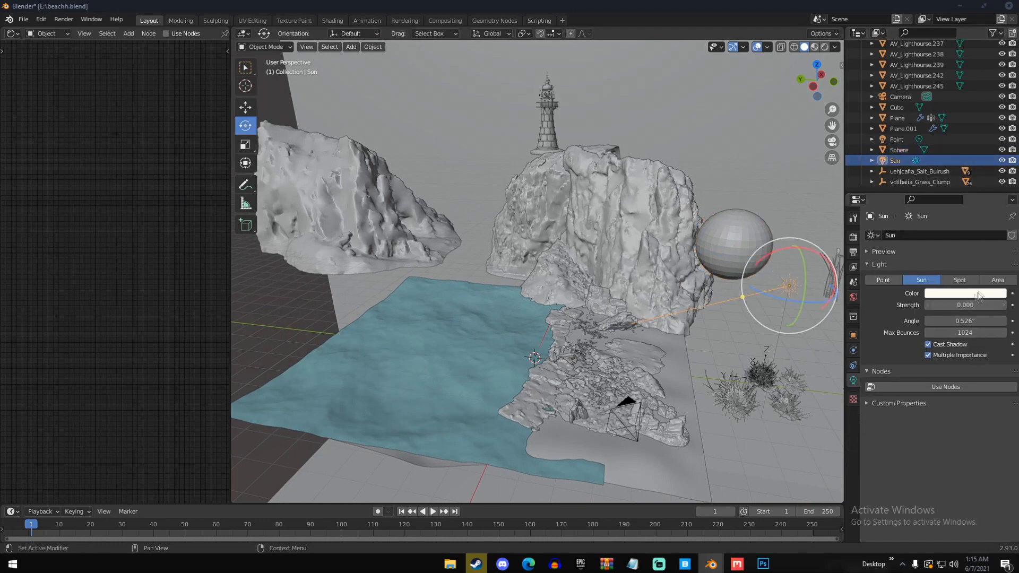
middle_click_drag(756, 268, 610, 286)
middle_click_drag(550, 325, 663, 340)
middle_click_drag(631, 429, 573, 318)
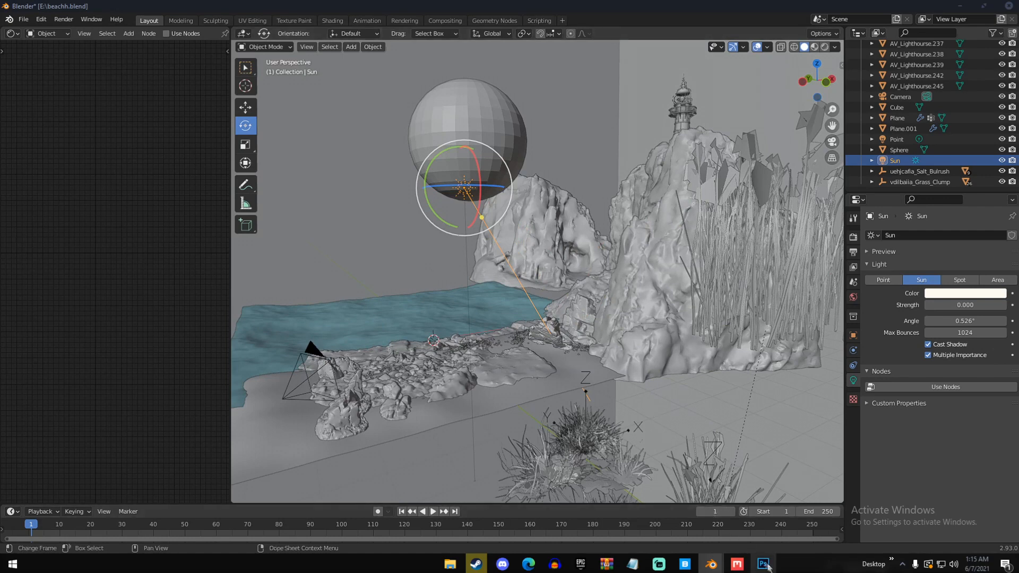